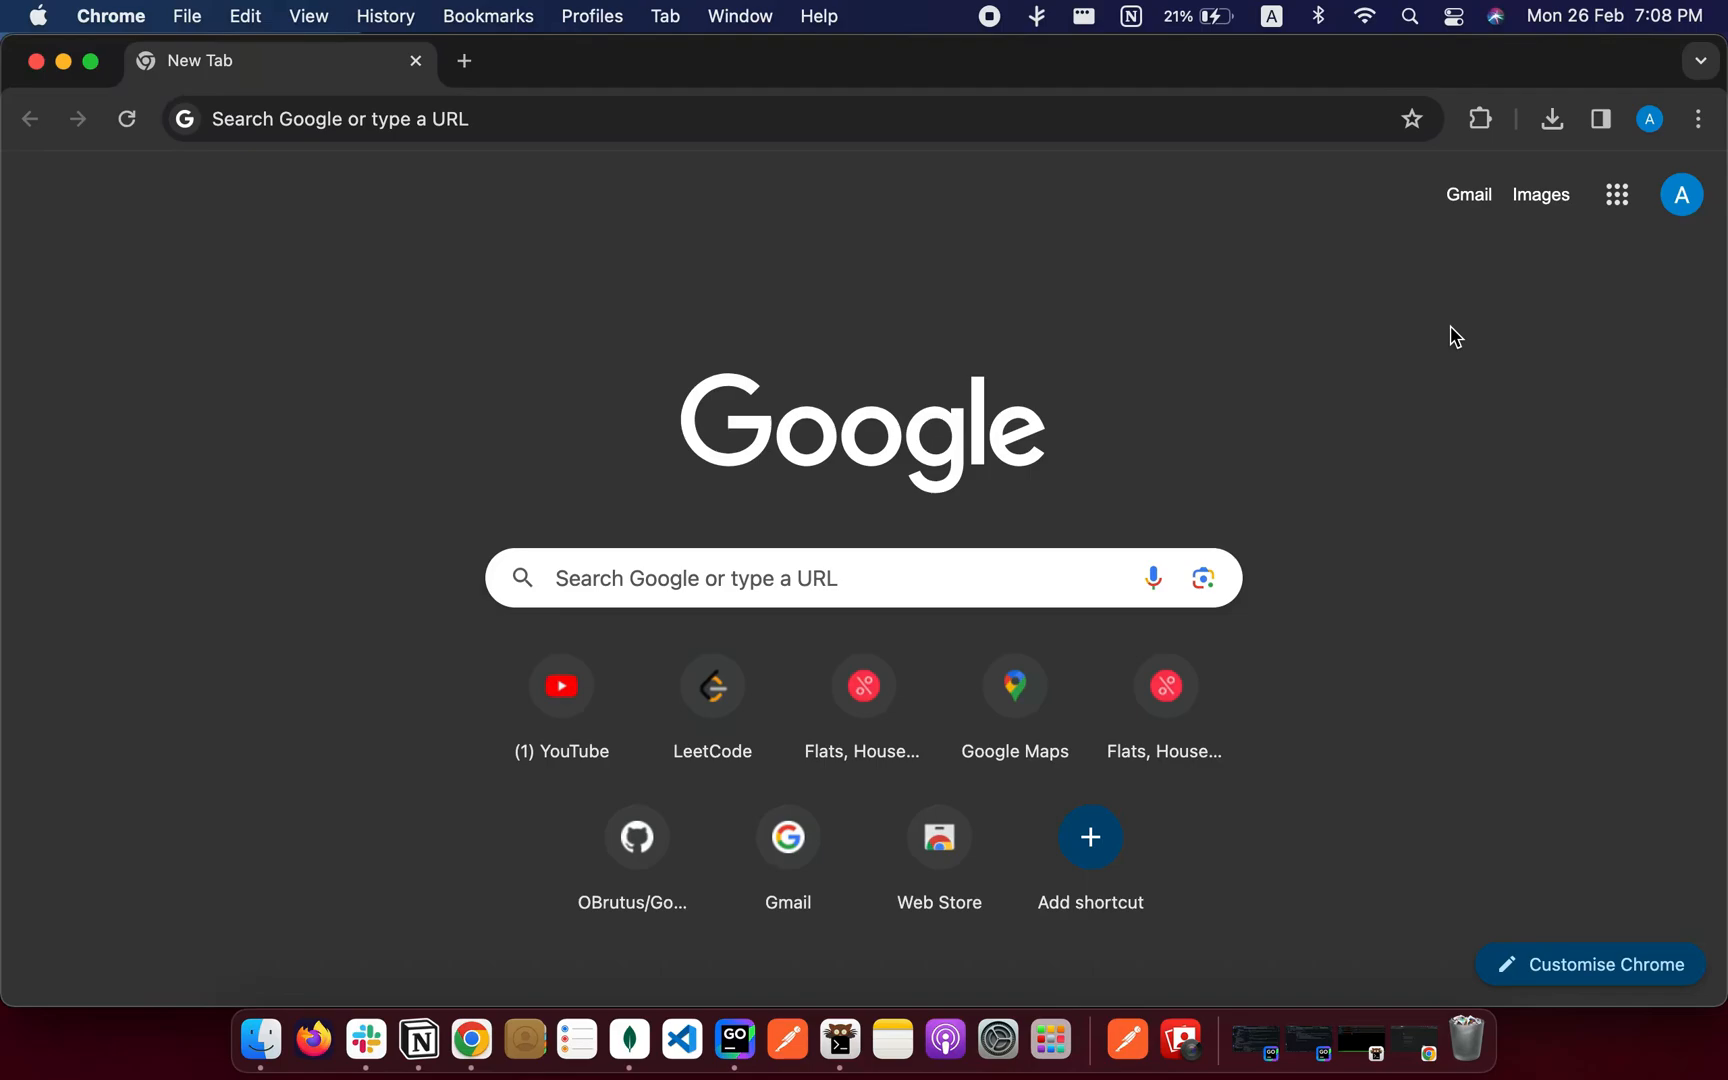
- Search Google for 'parrotsec os' from the Chrome address bar
key(super+l)
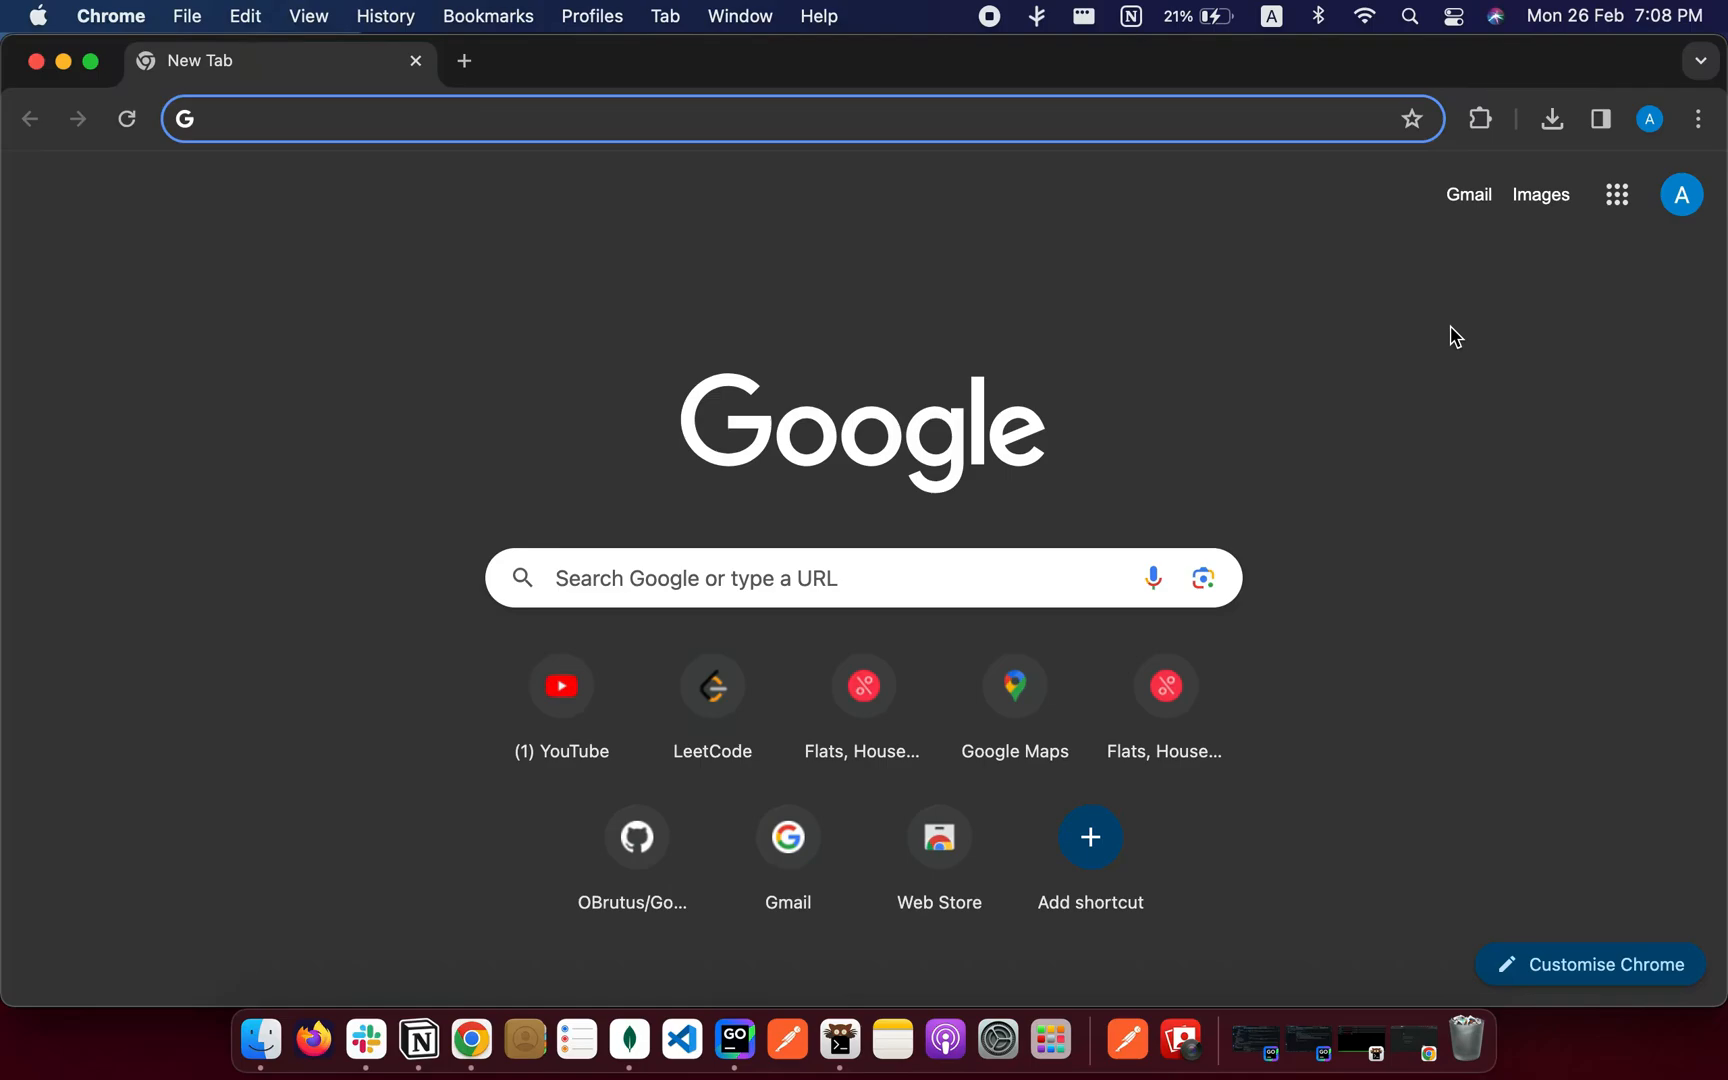
text(pa)
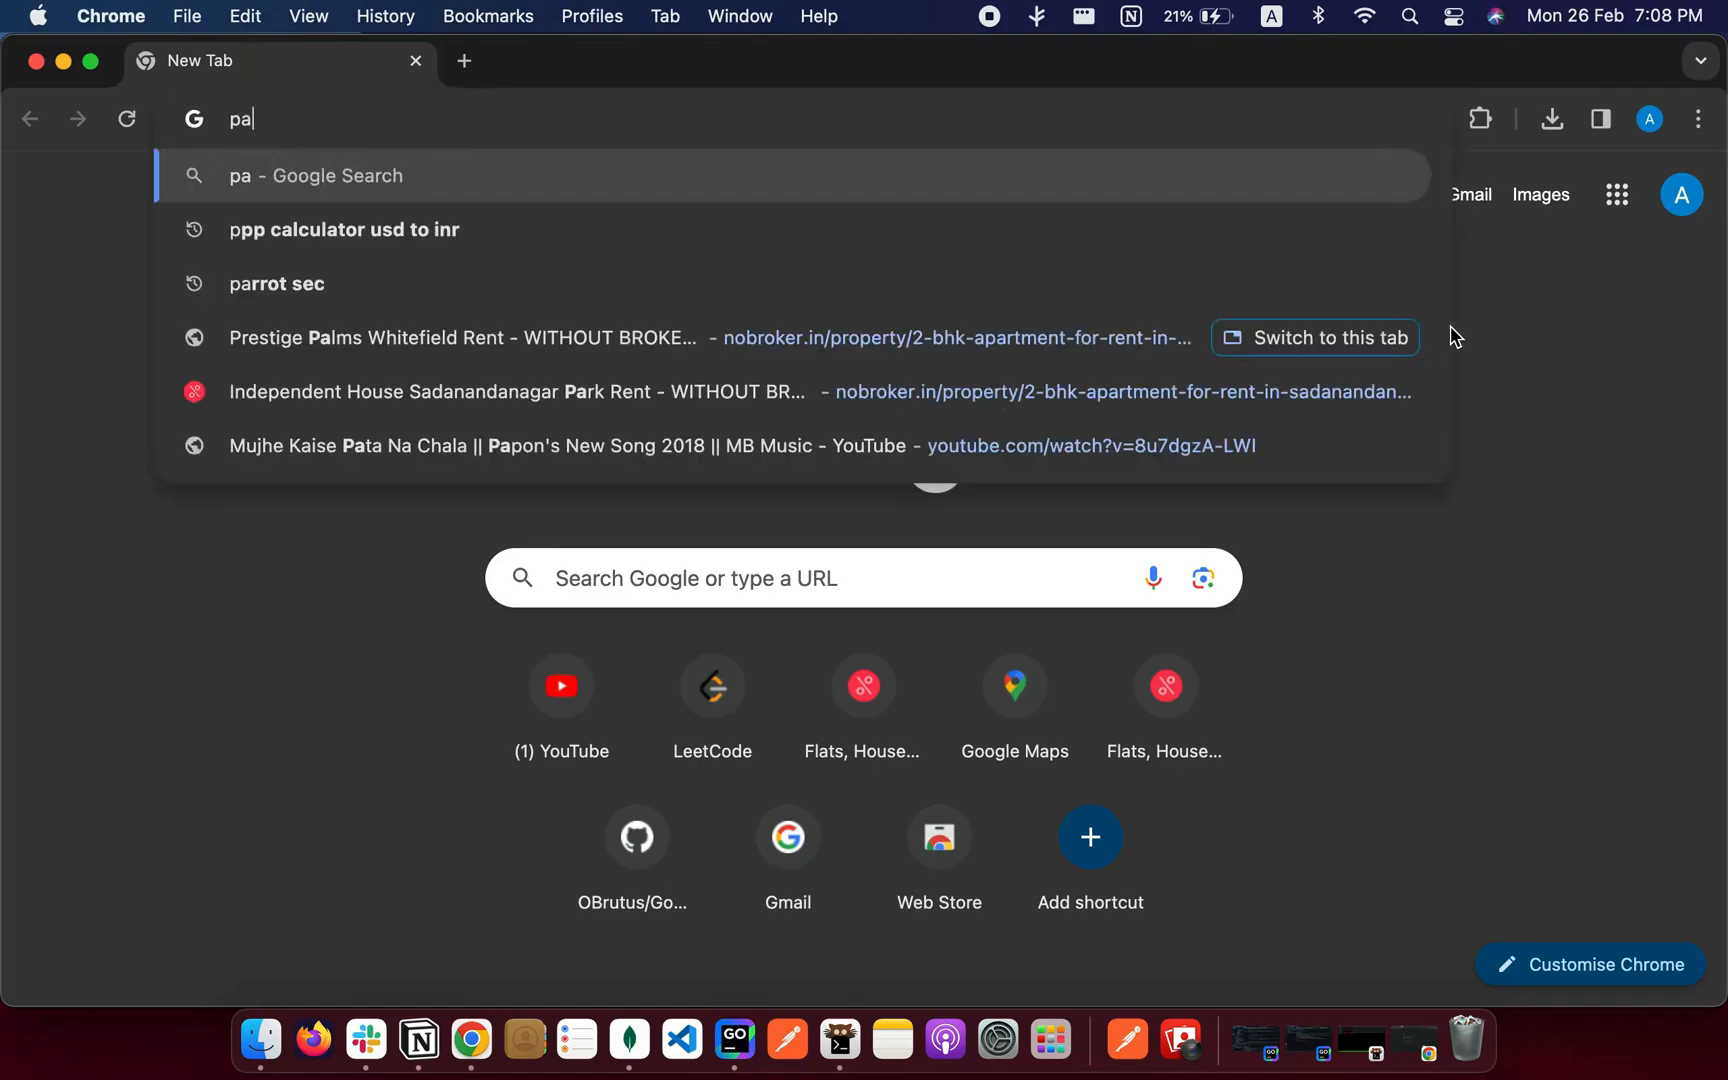
text(rrotsec os)
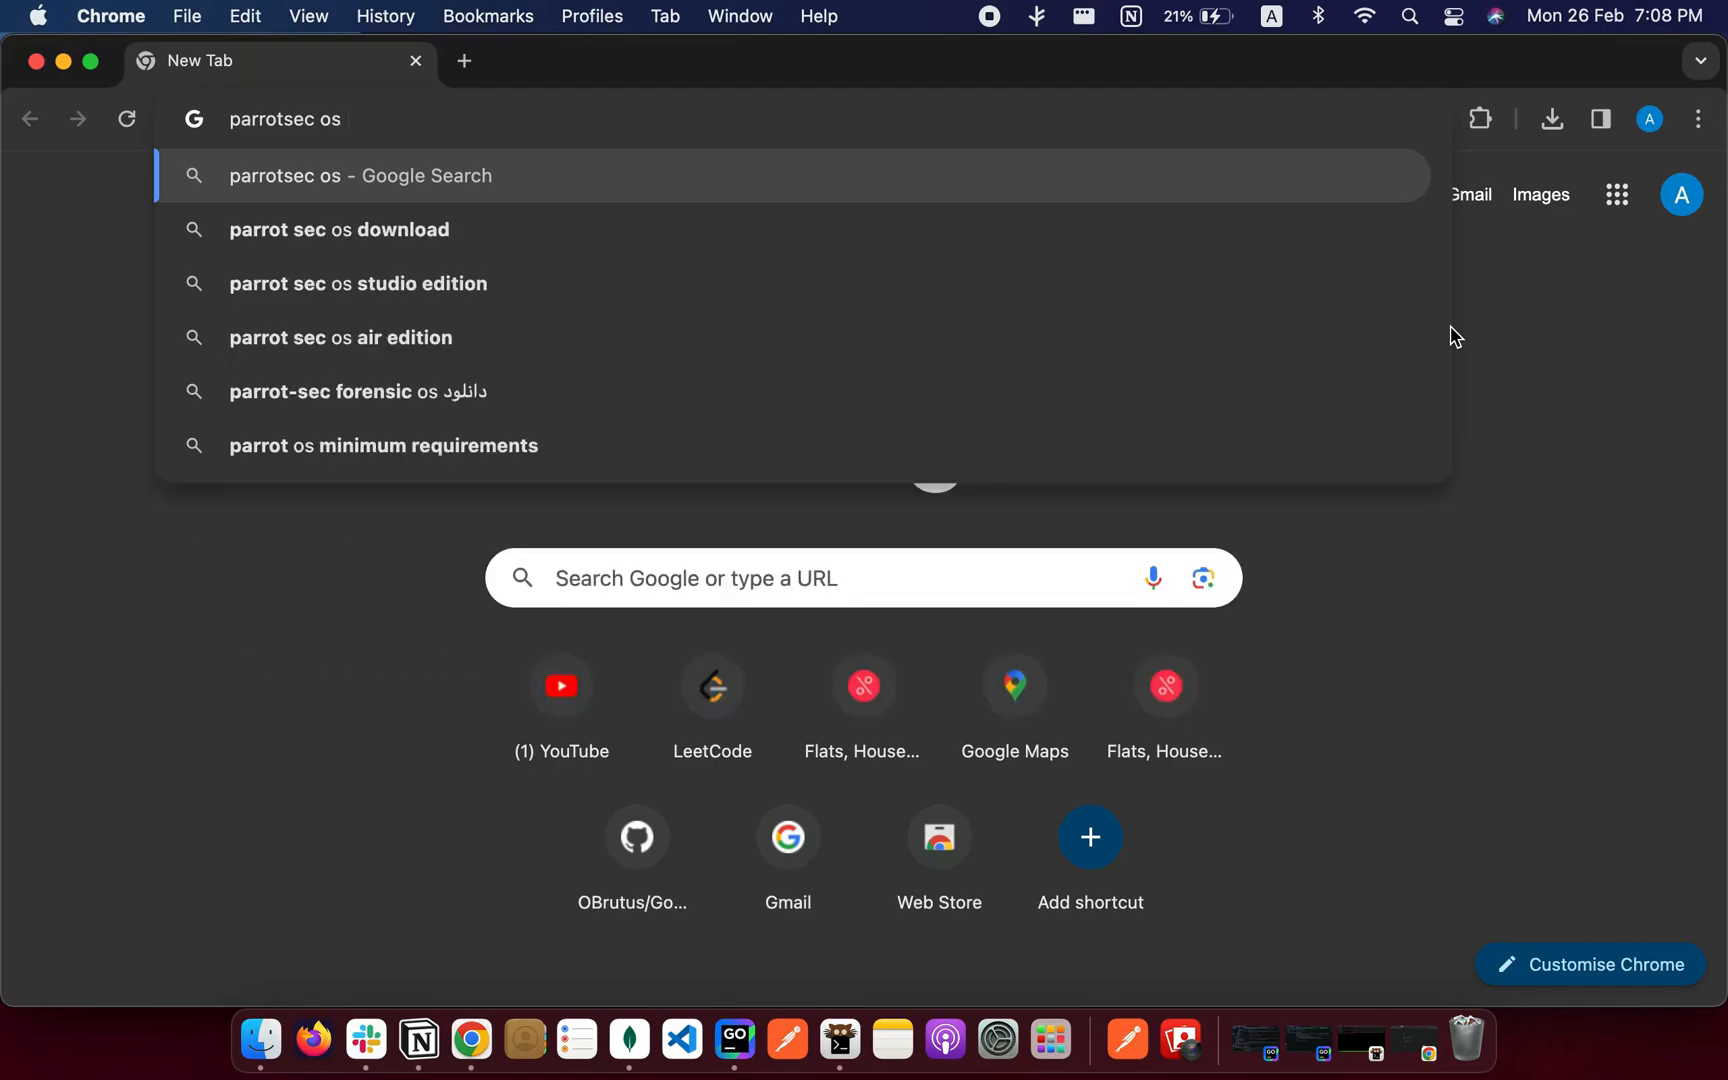
key(Return)
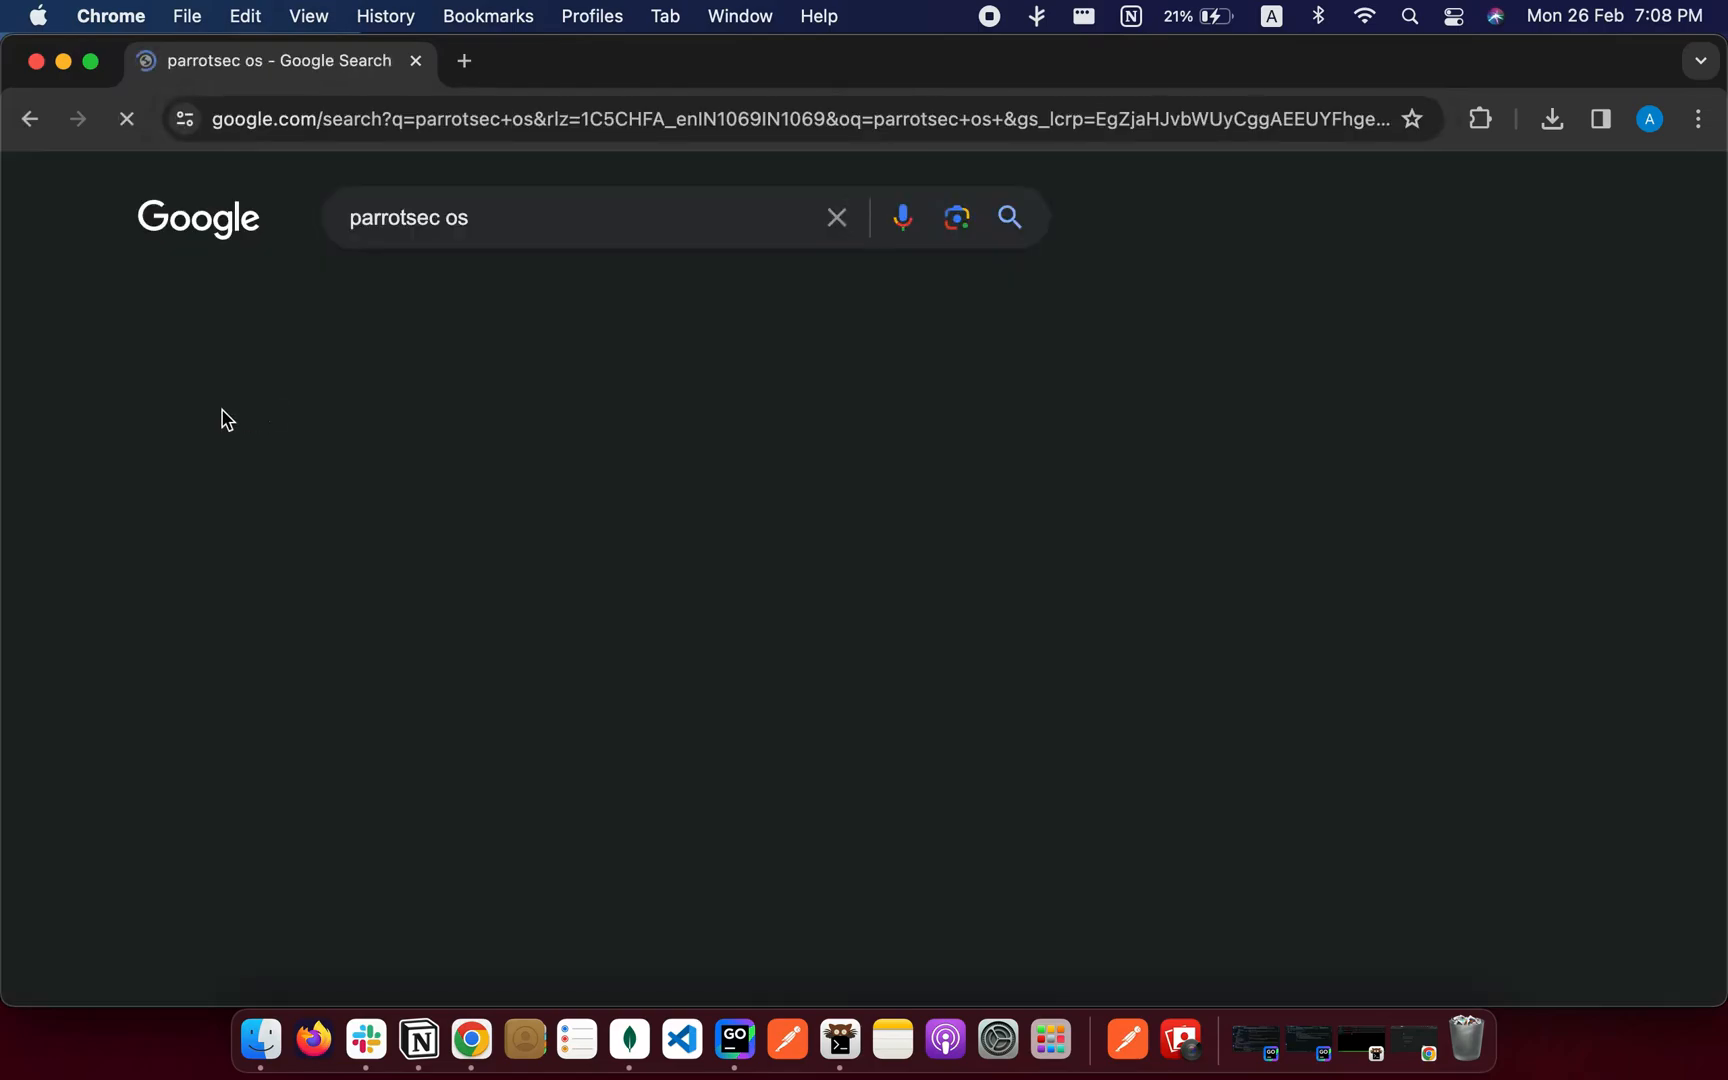
- Open the parrotsec.org result and accept its cookie notice
click(252, 497)
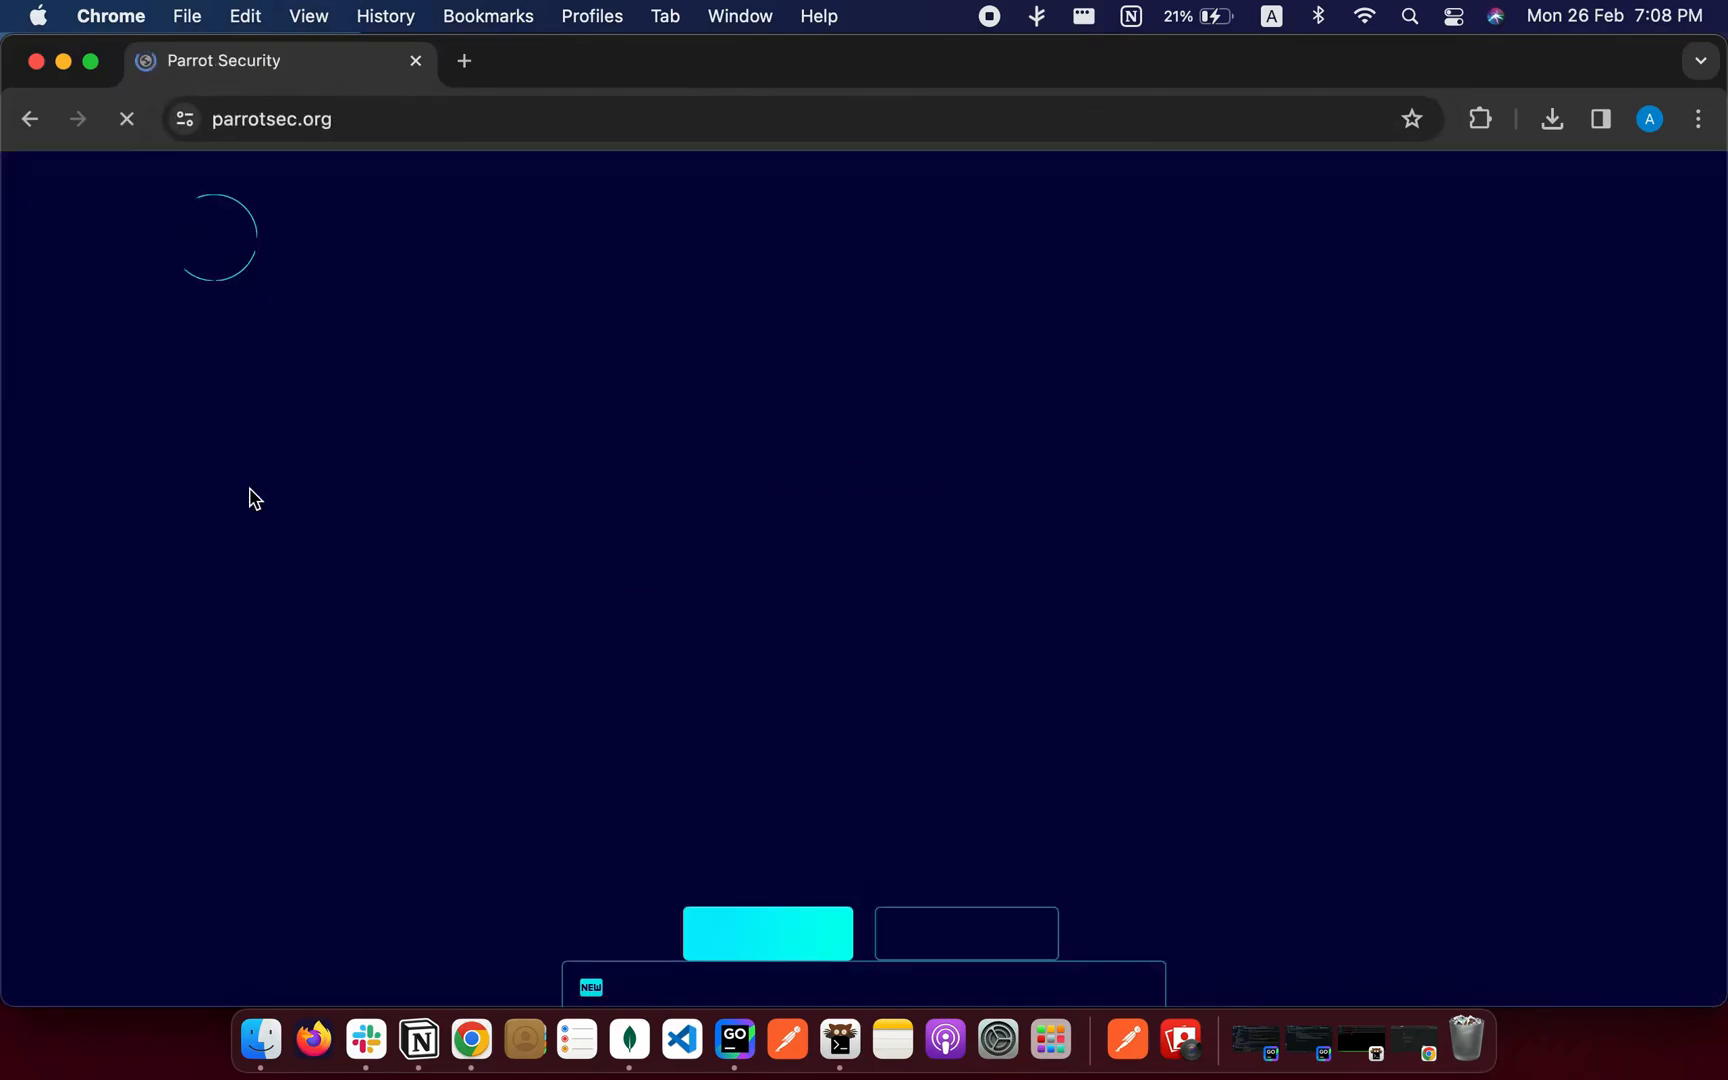
scroll(388, 541, down, 3)
scroll(455, 544, up, 5)
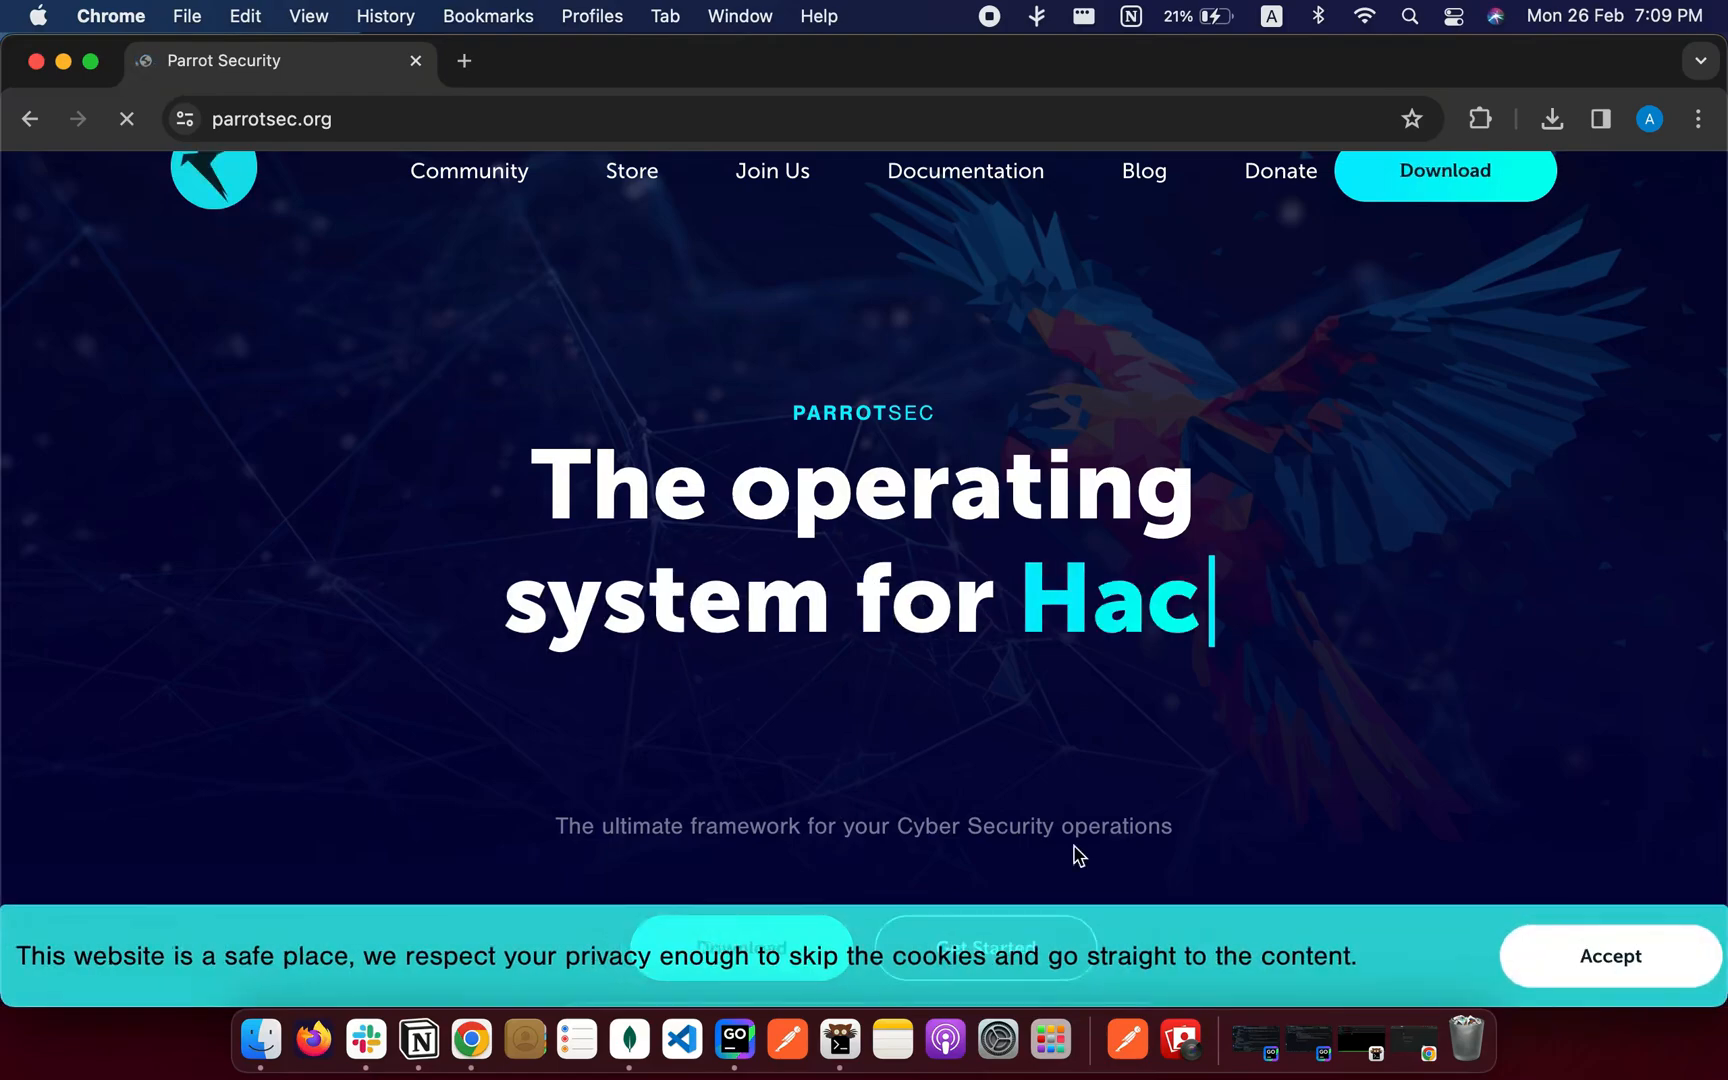
click(1577, 966)
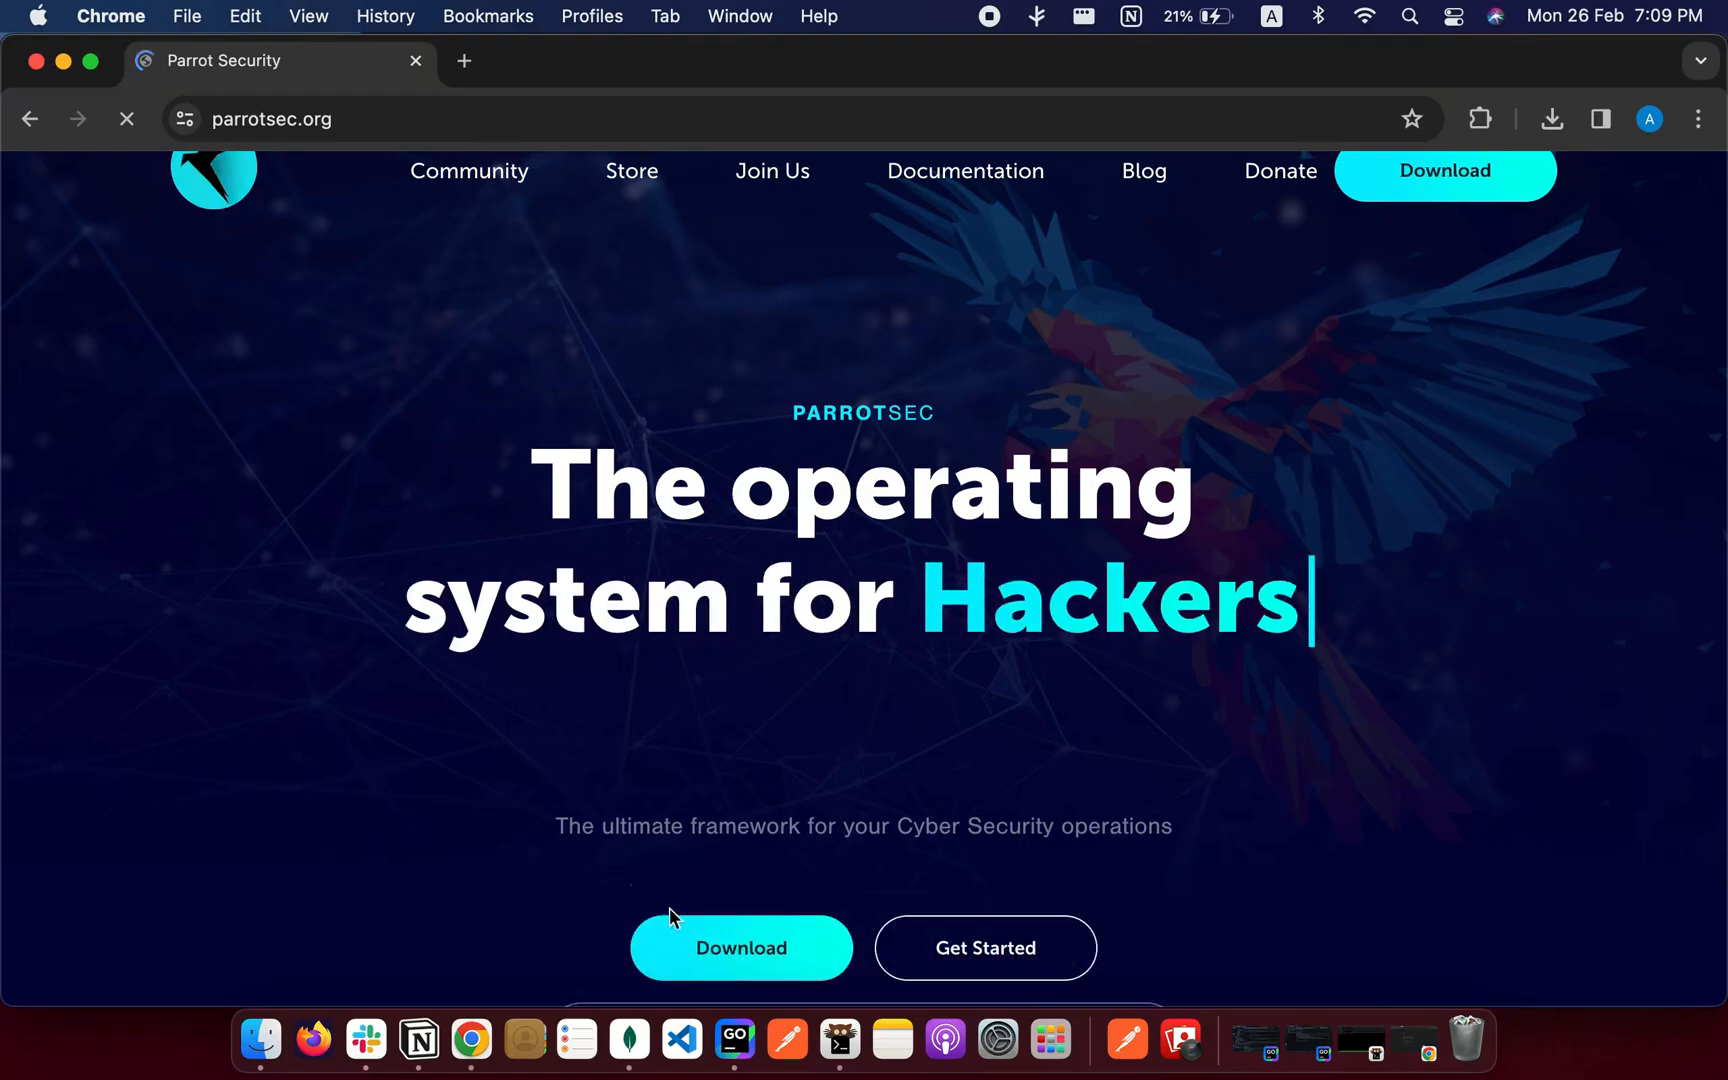
- Go to the Parrot download page and expand the Home Edition details
click(709, 943)
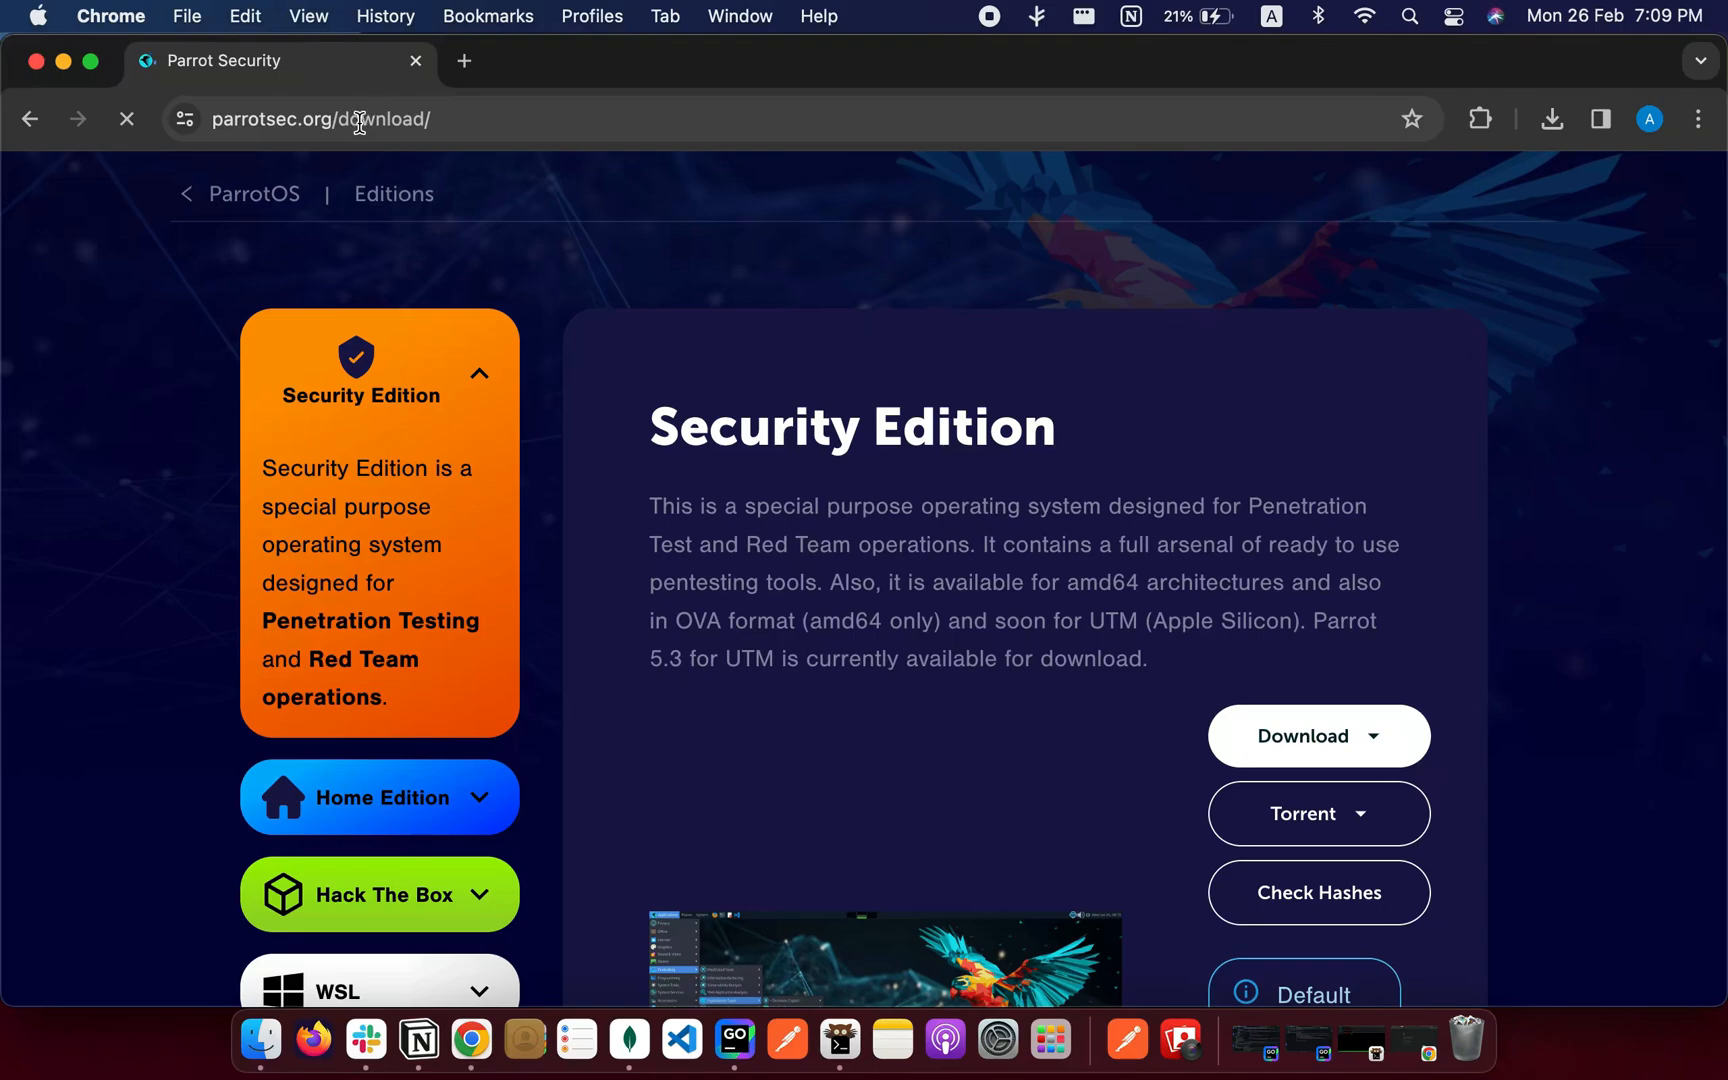
scroll(548, 398, down, 5)
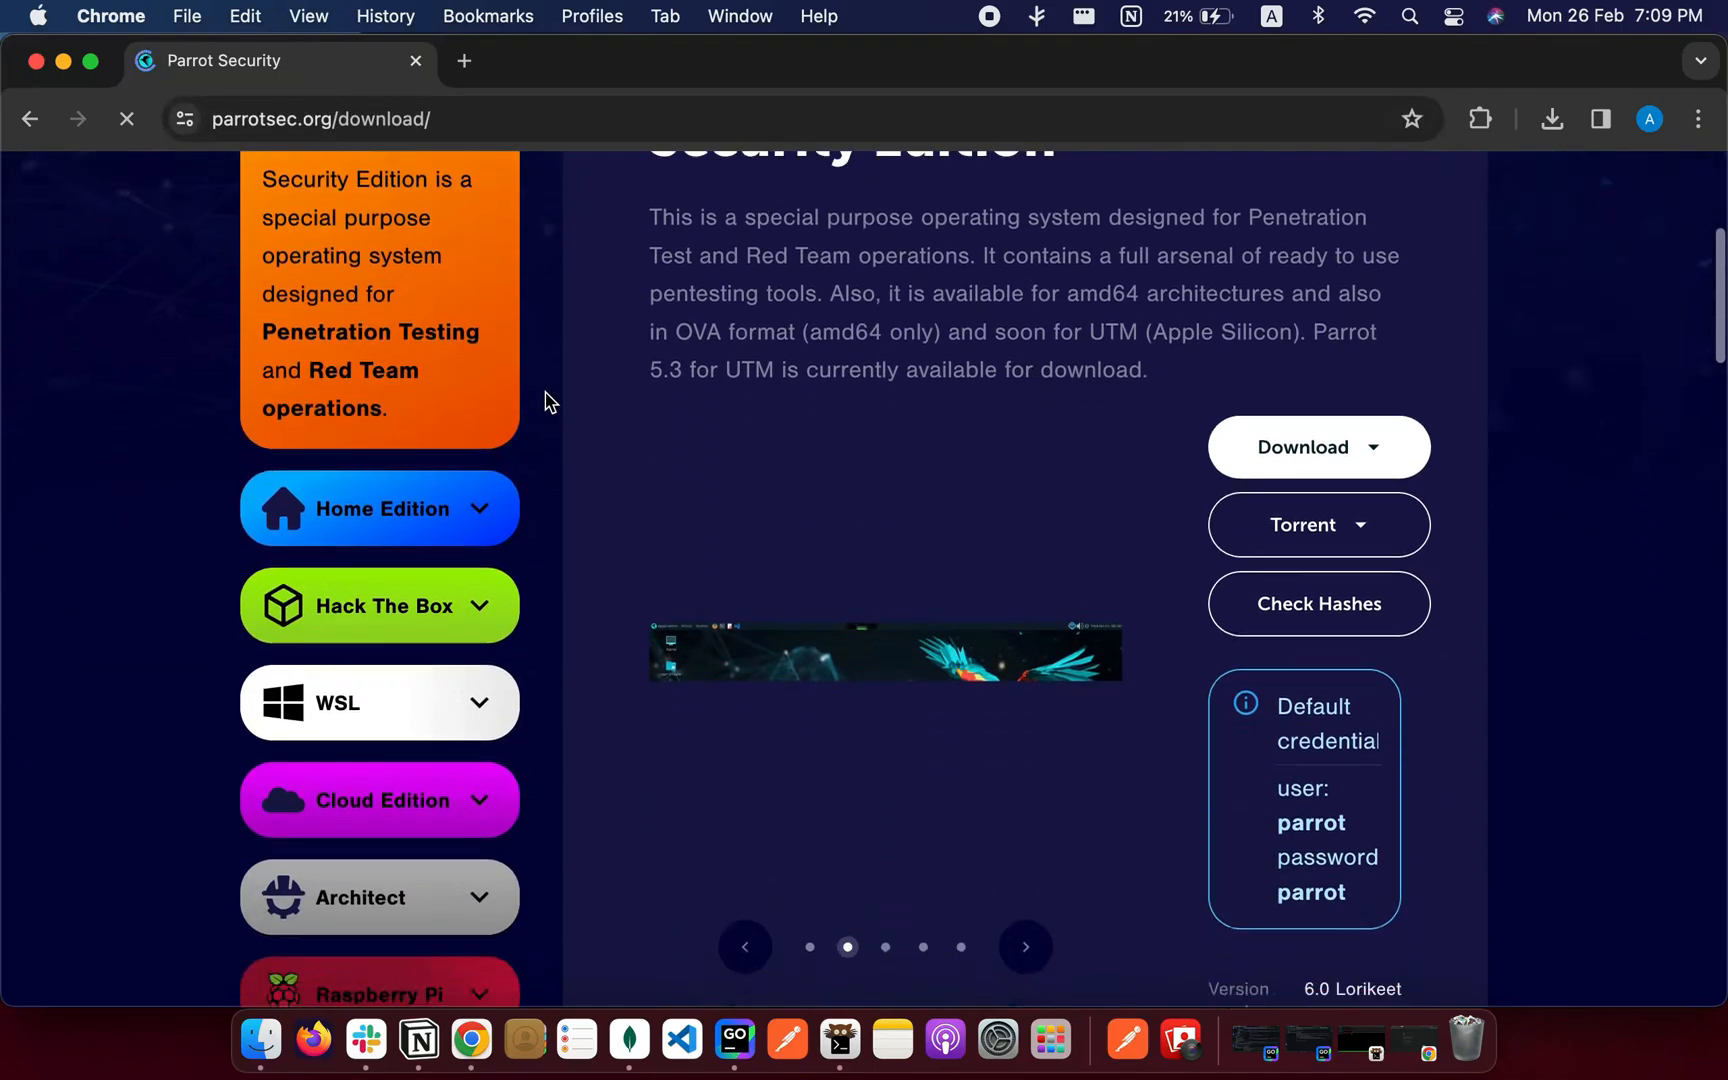
scroll(548, 398, down, 1)
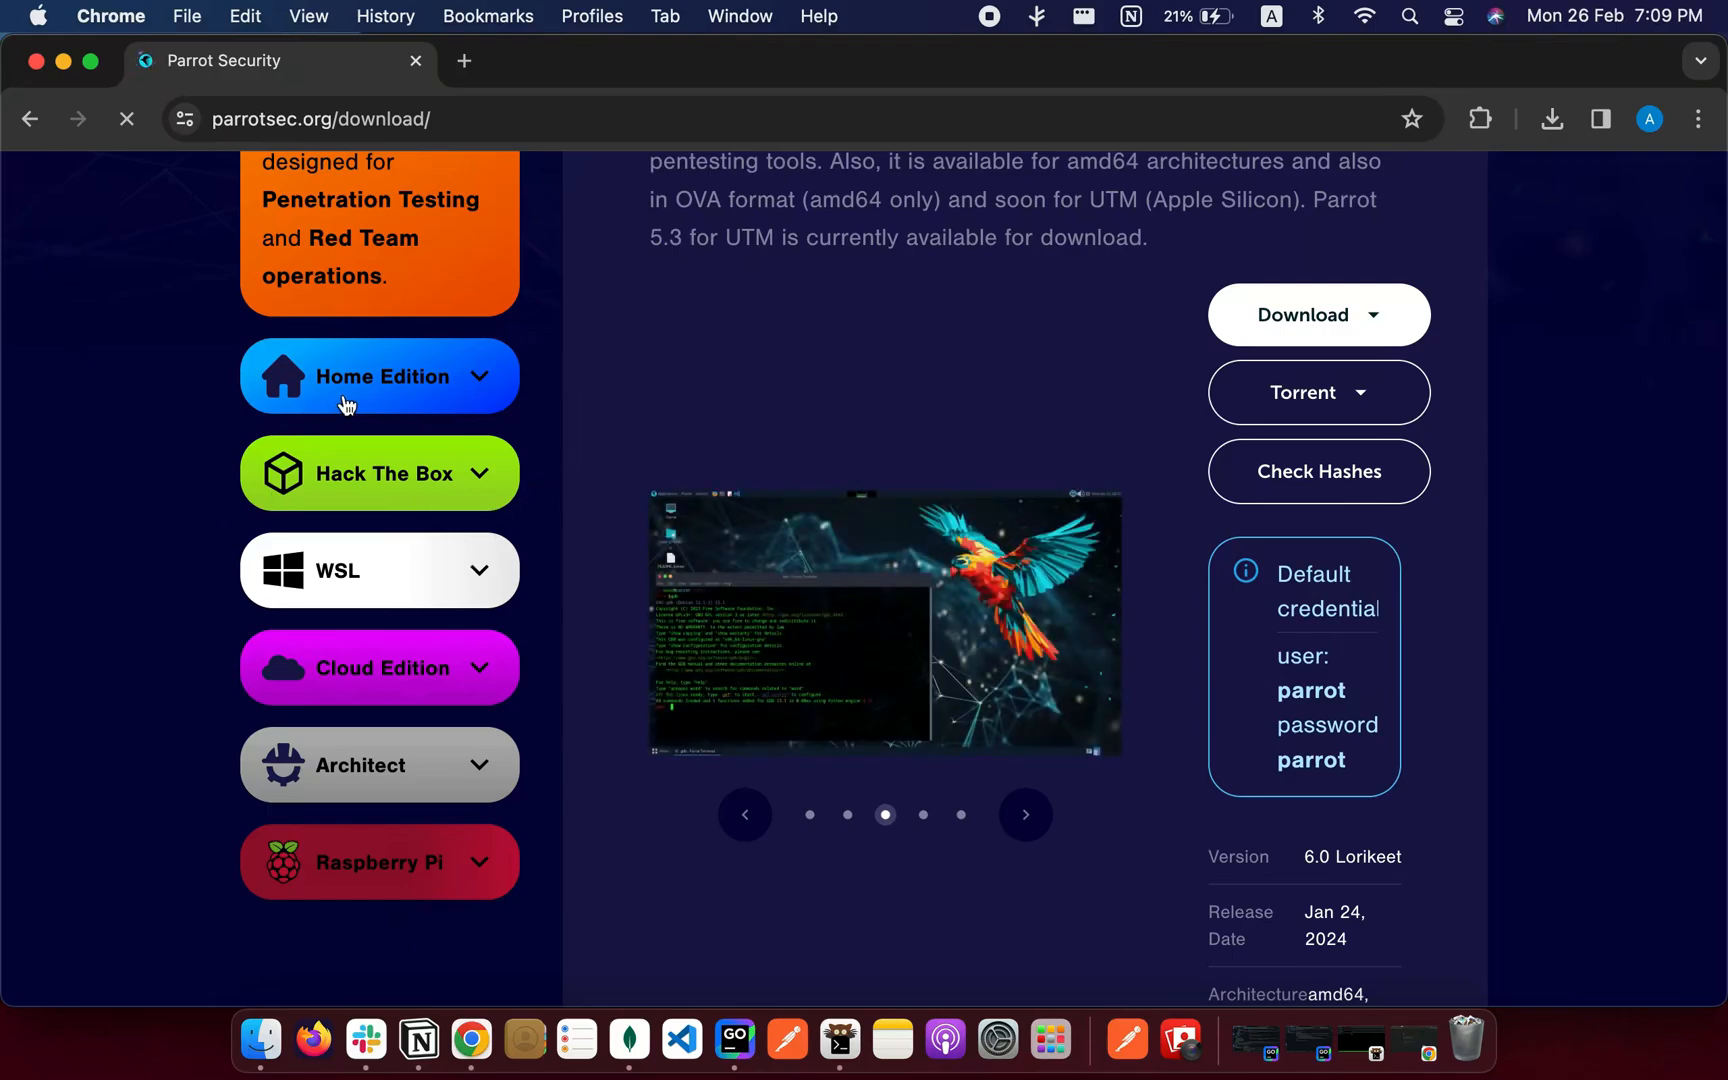
click(345, 404)
scroll(837, 502, up, 3)
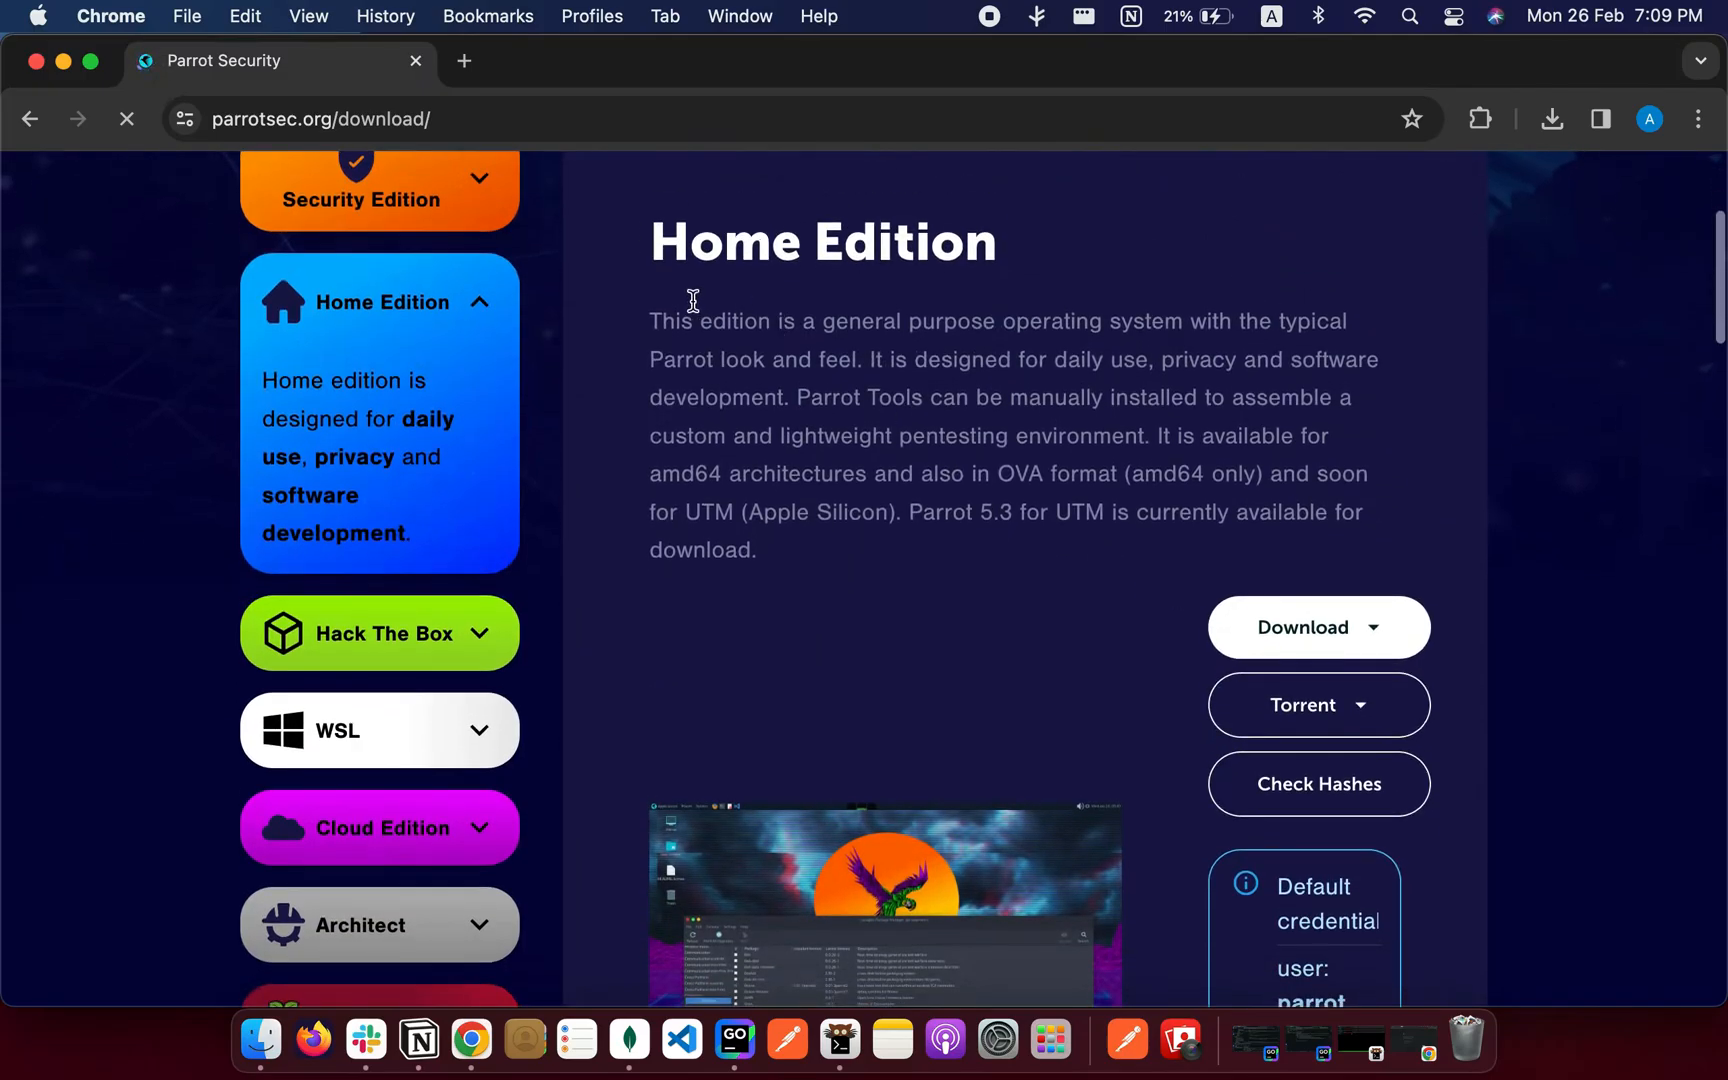
scroll(986, 500, down, 2)
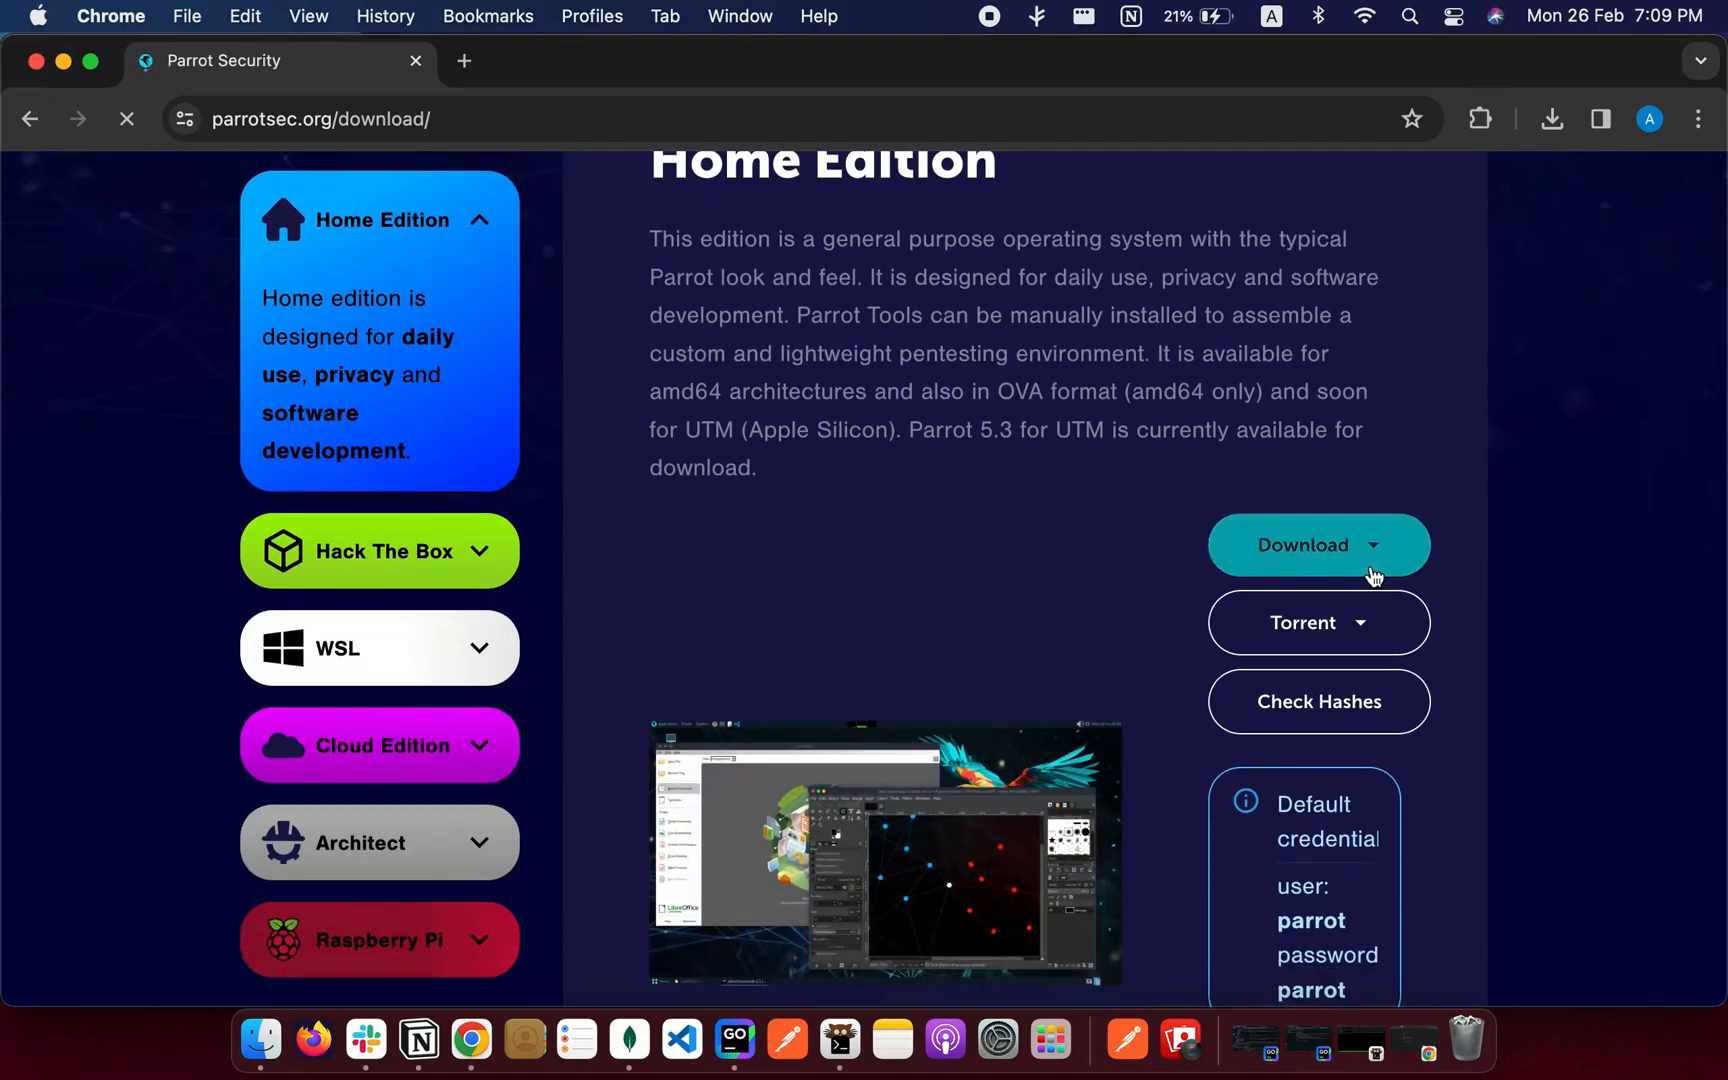
scroll(1330, 542, down, 2)
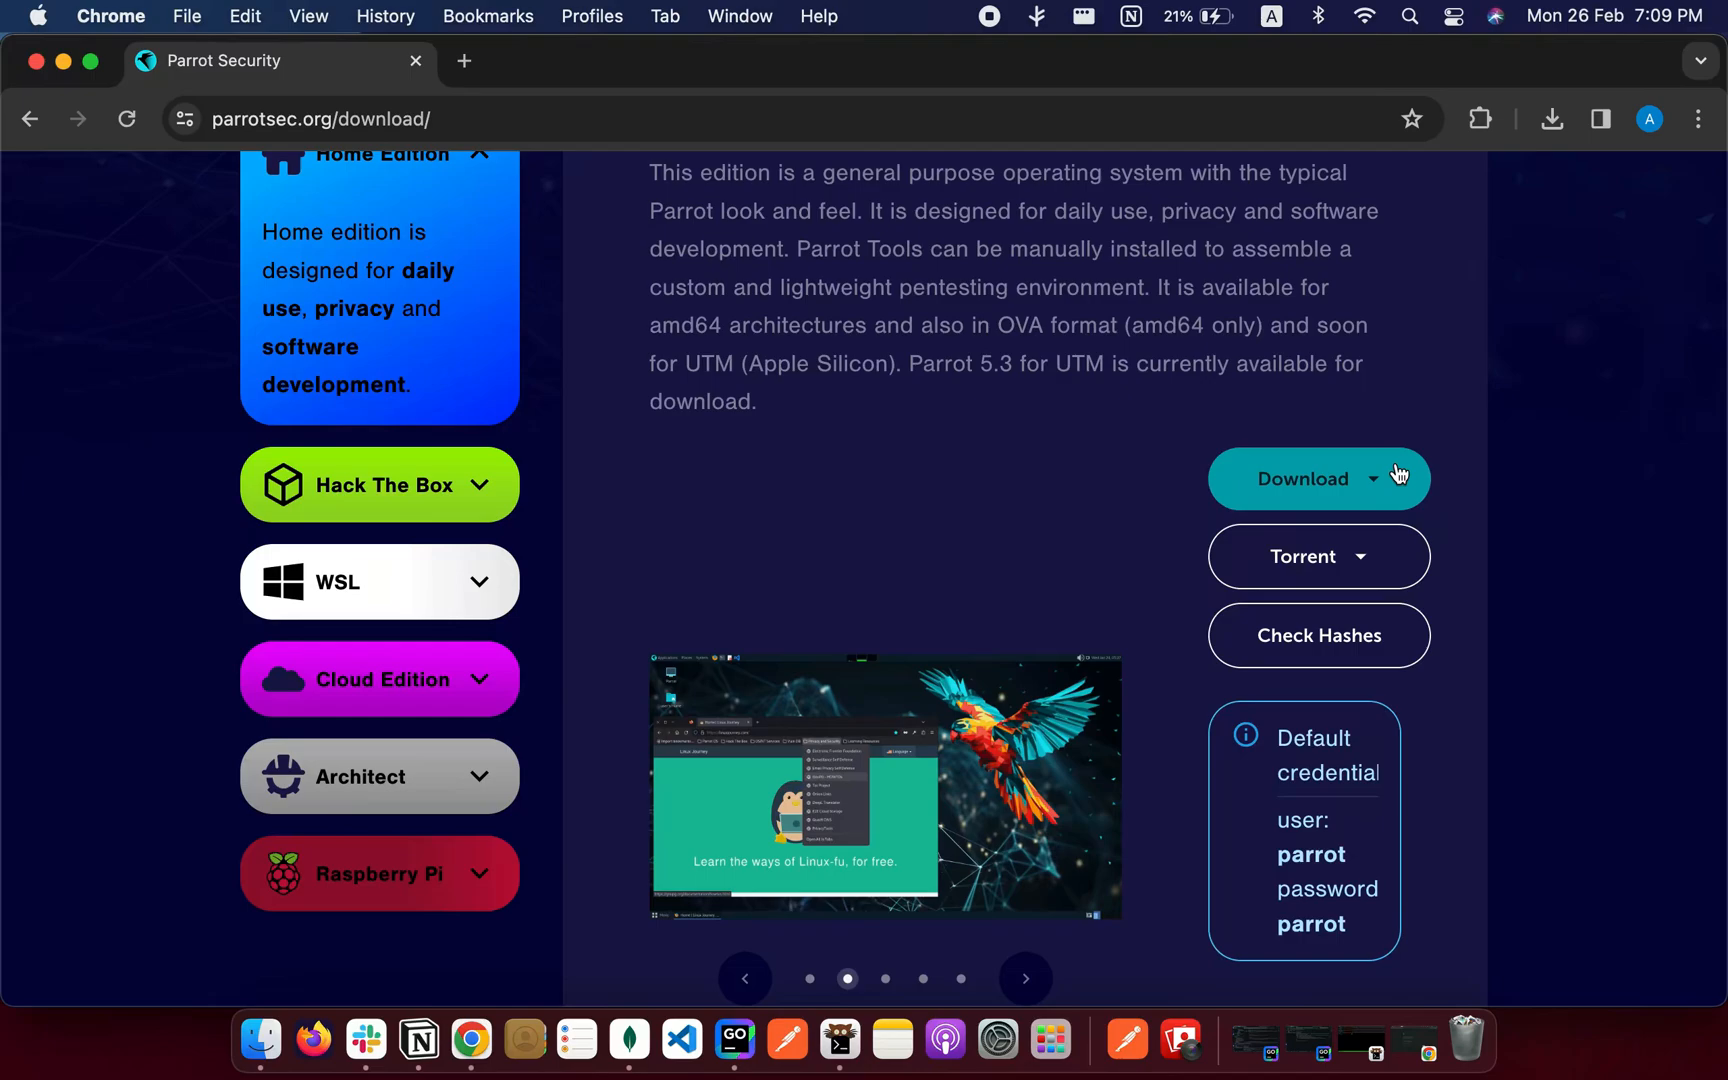
click(1295, 480)
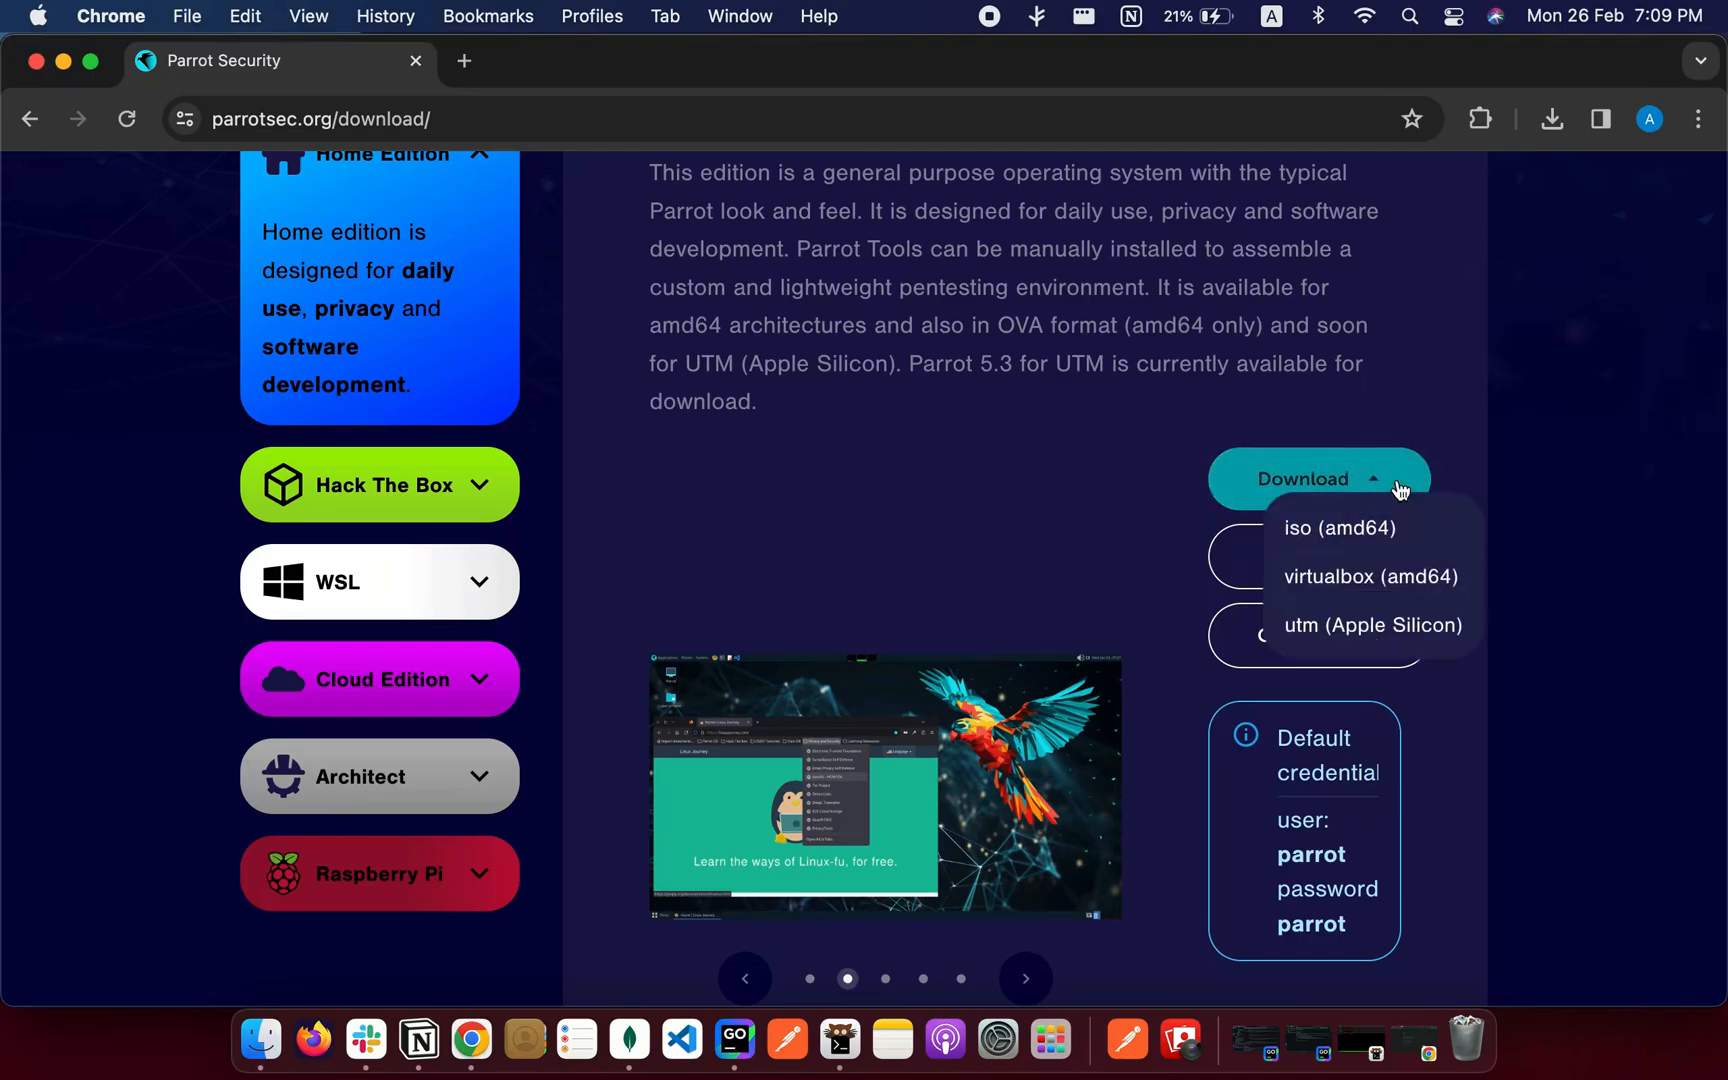
scroll(1398, 490, down, 2)
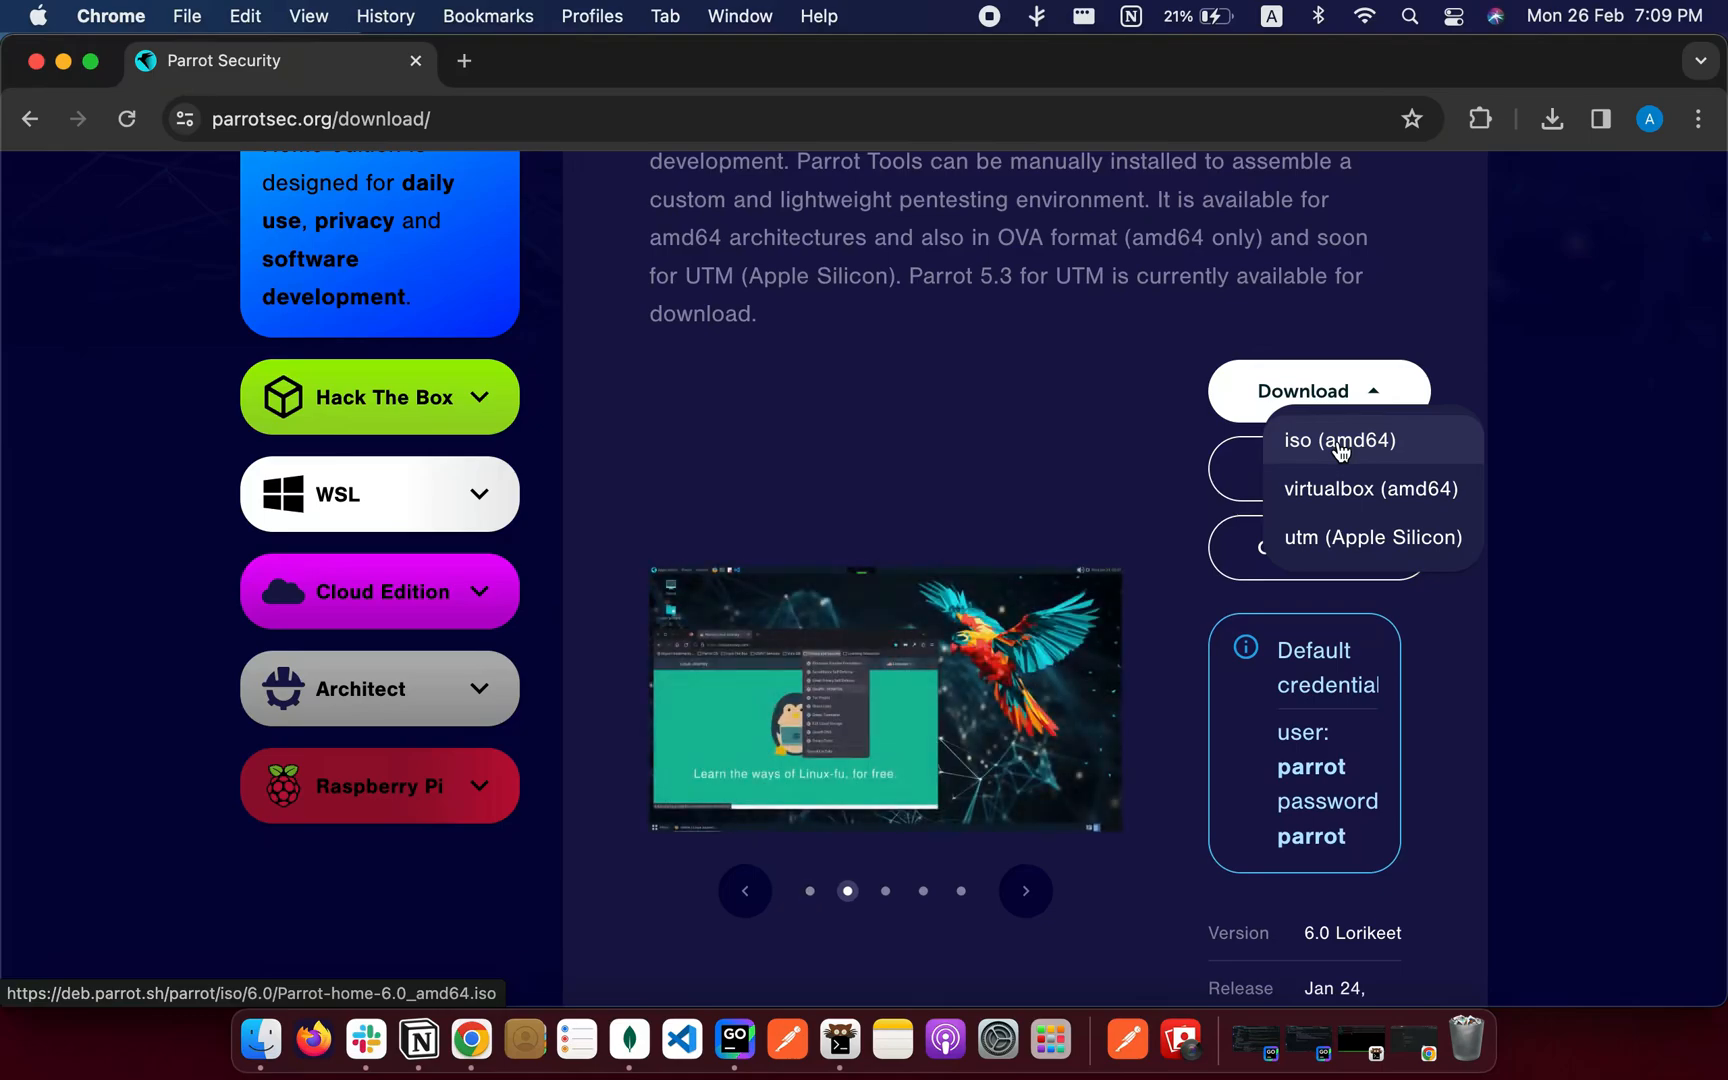
click(1427, 494)
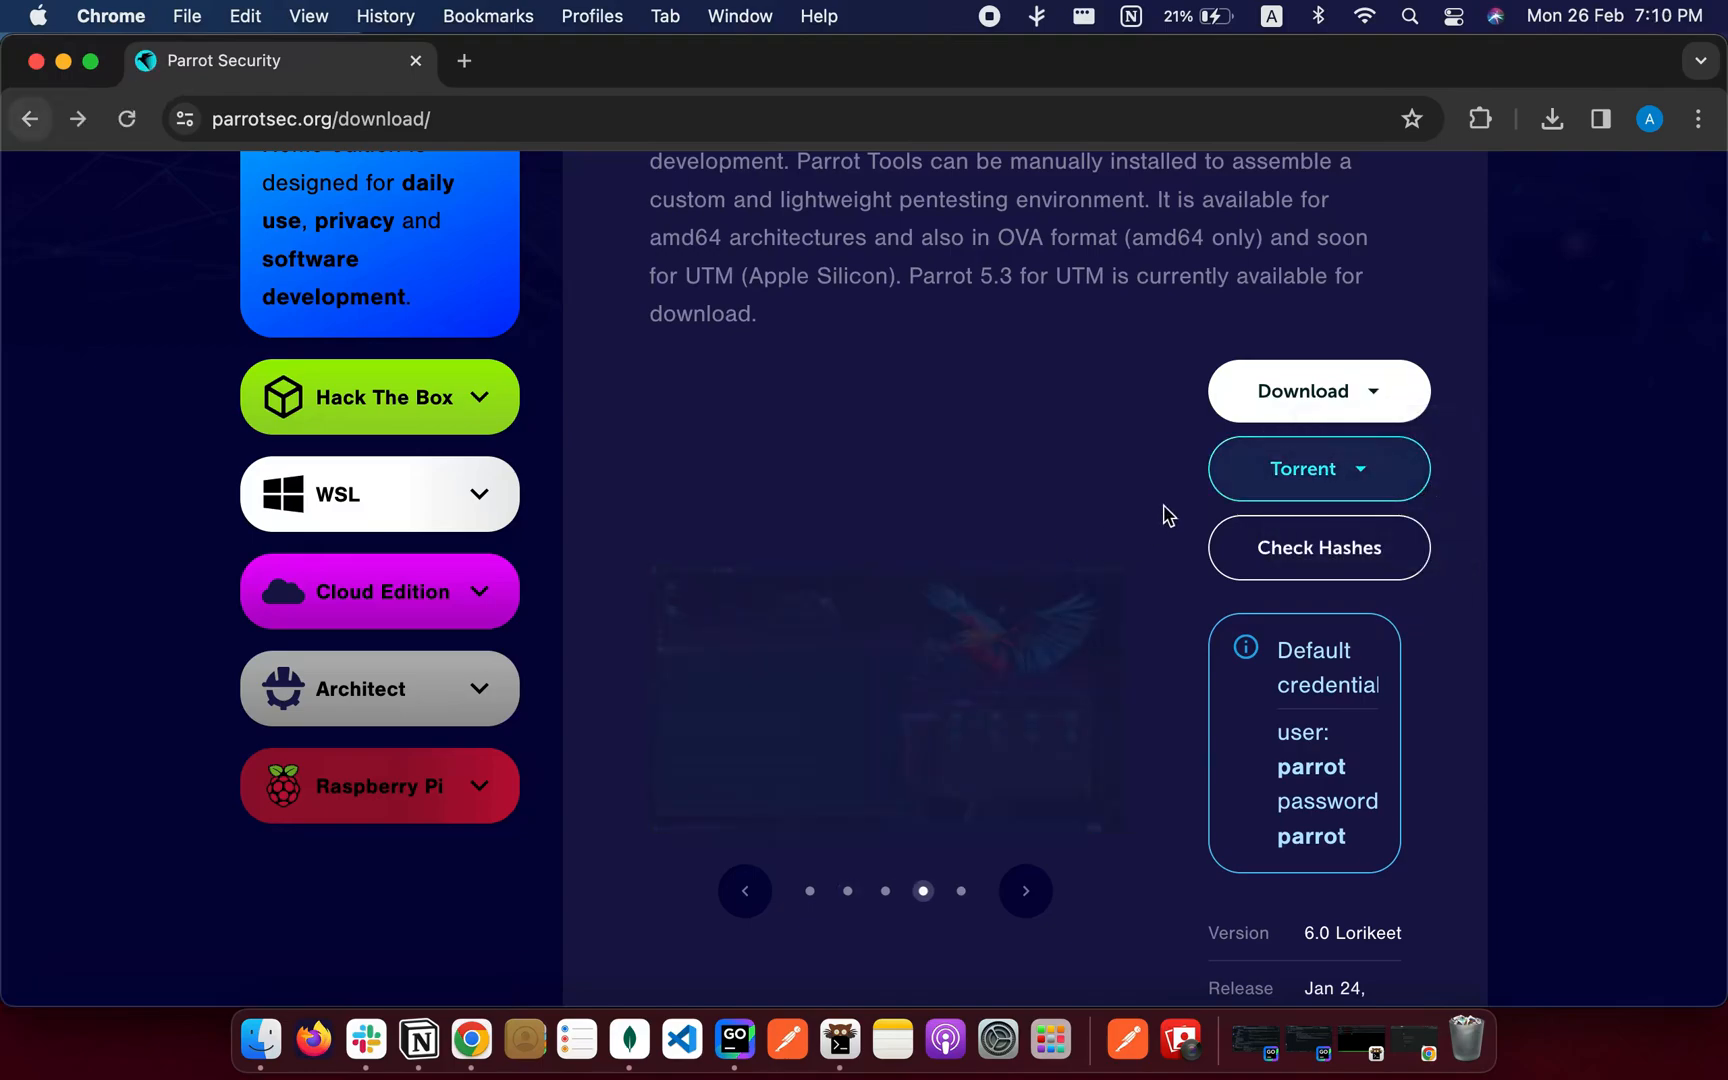
click(1336, 413)
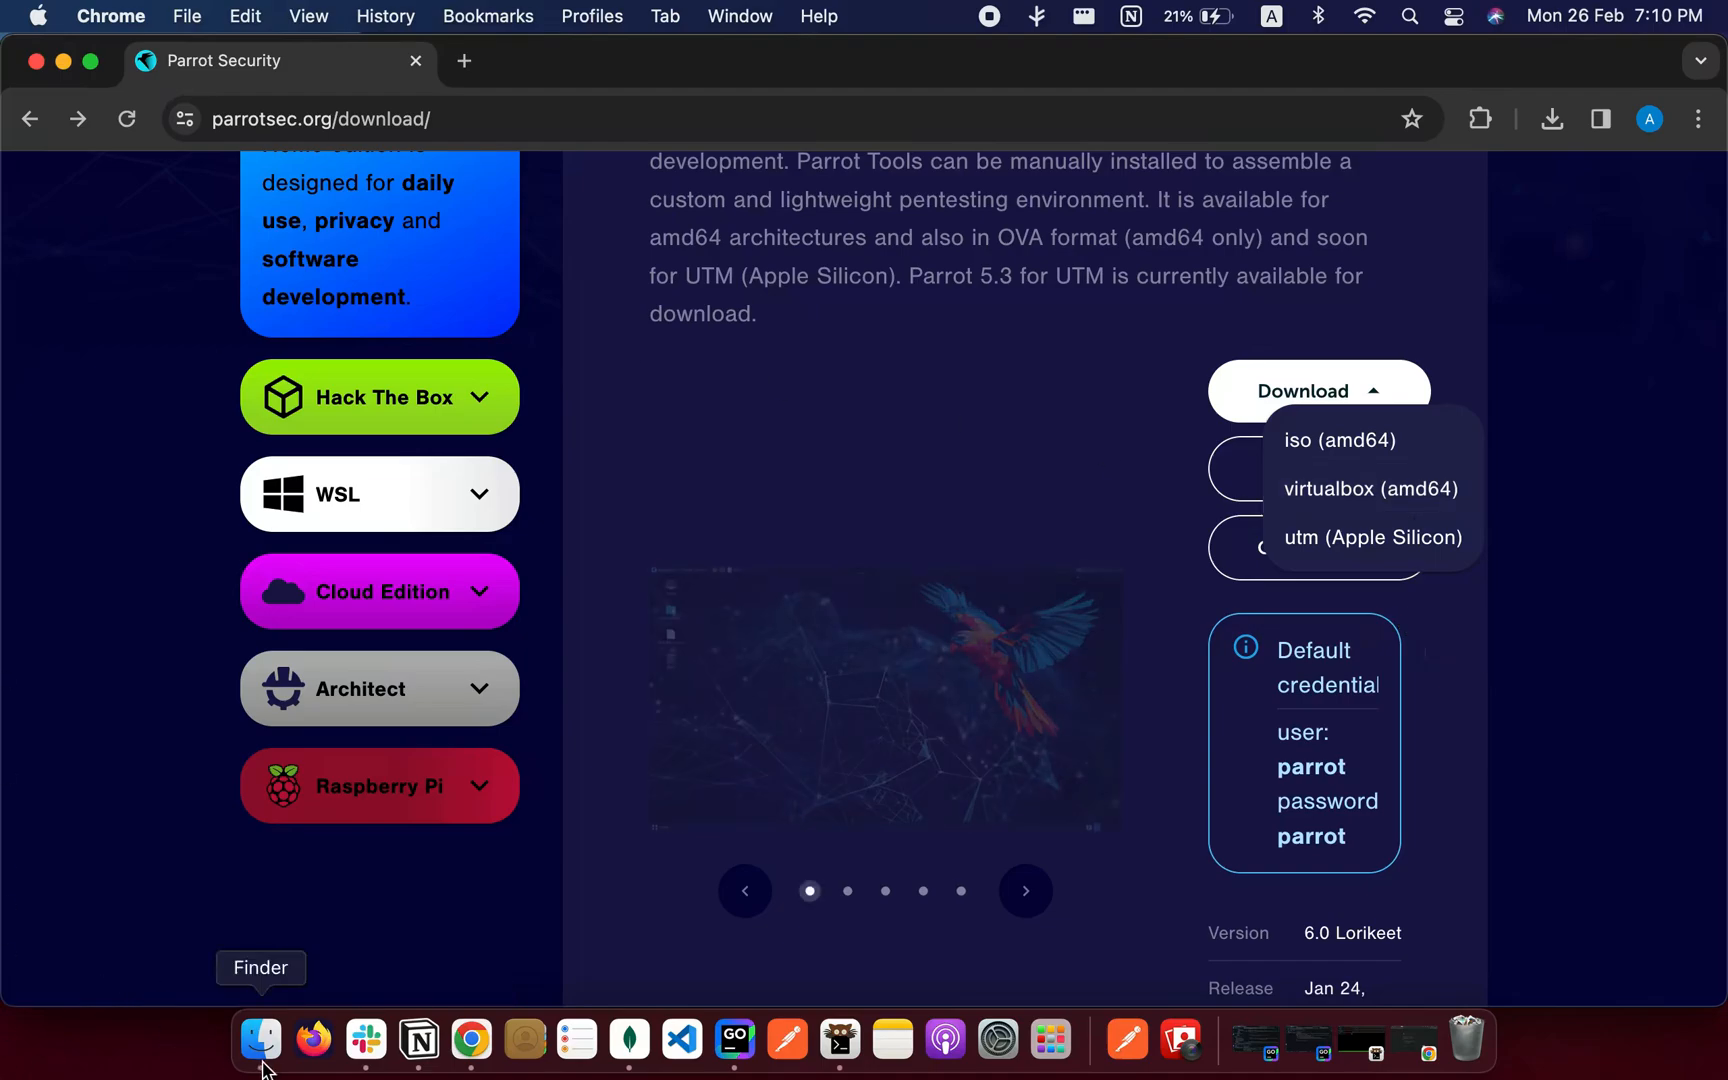
click(263, 1066)
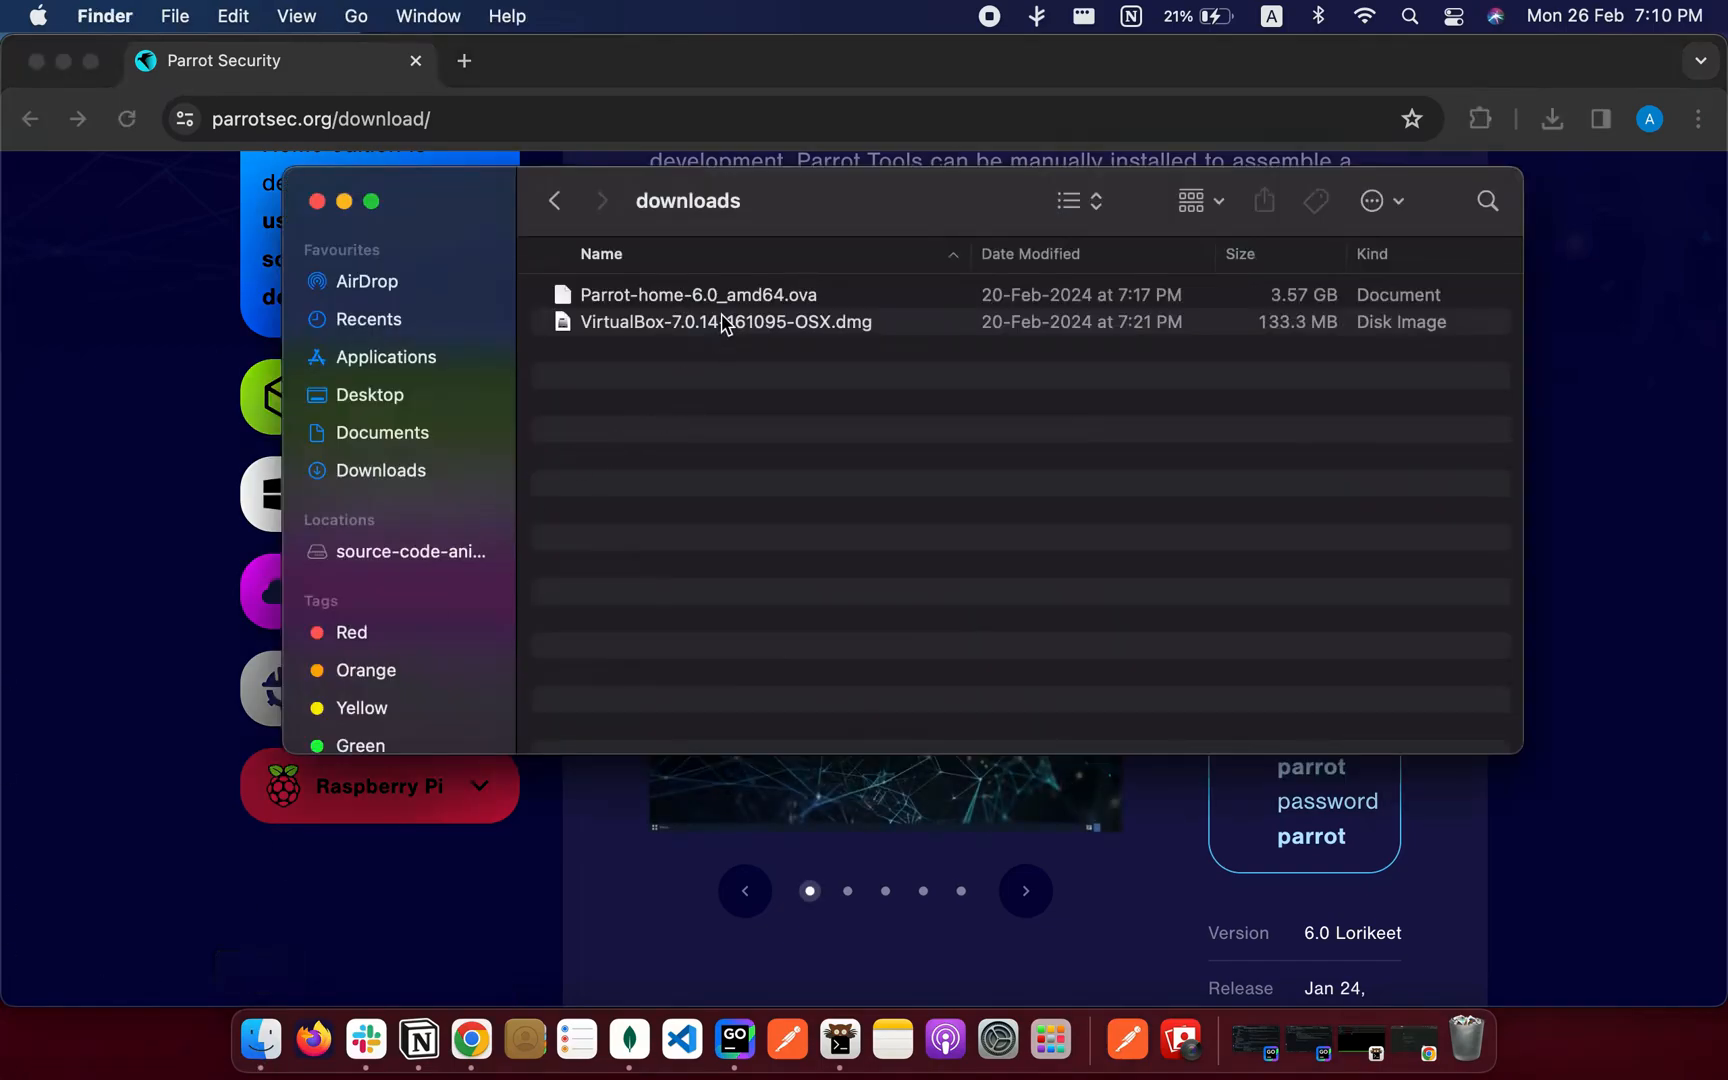
click(742, 297)
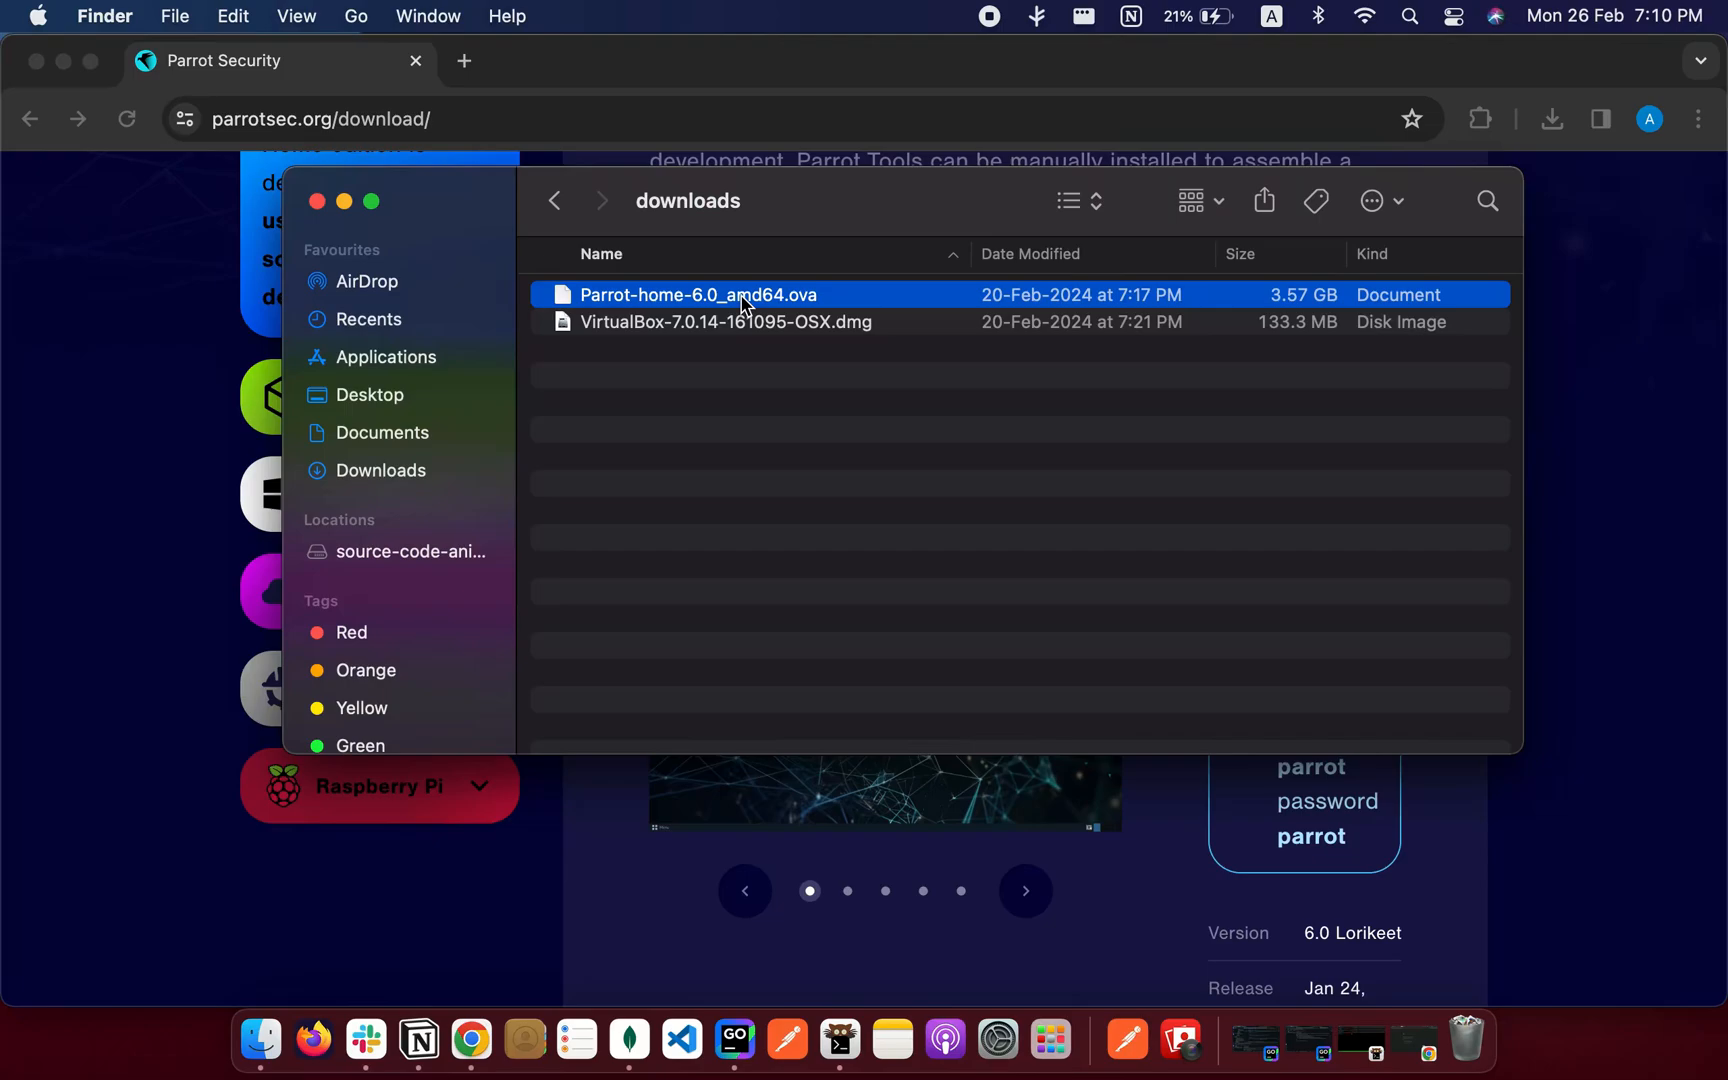
click(30, 585)
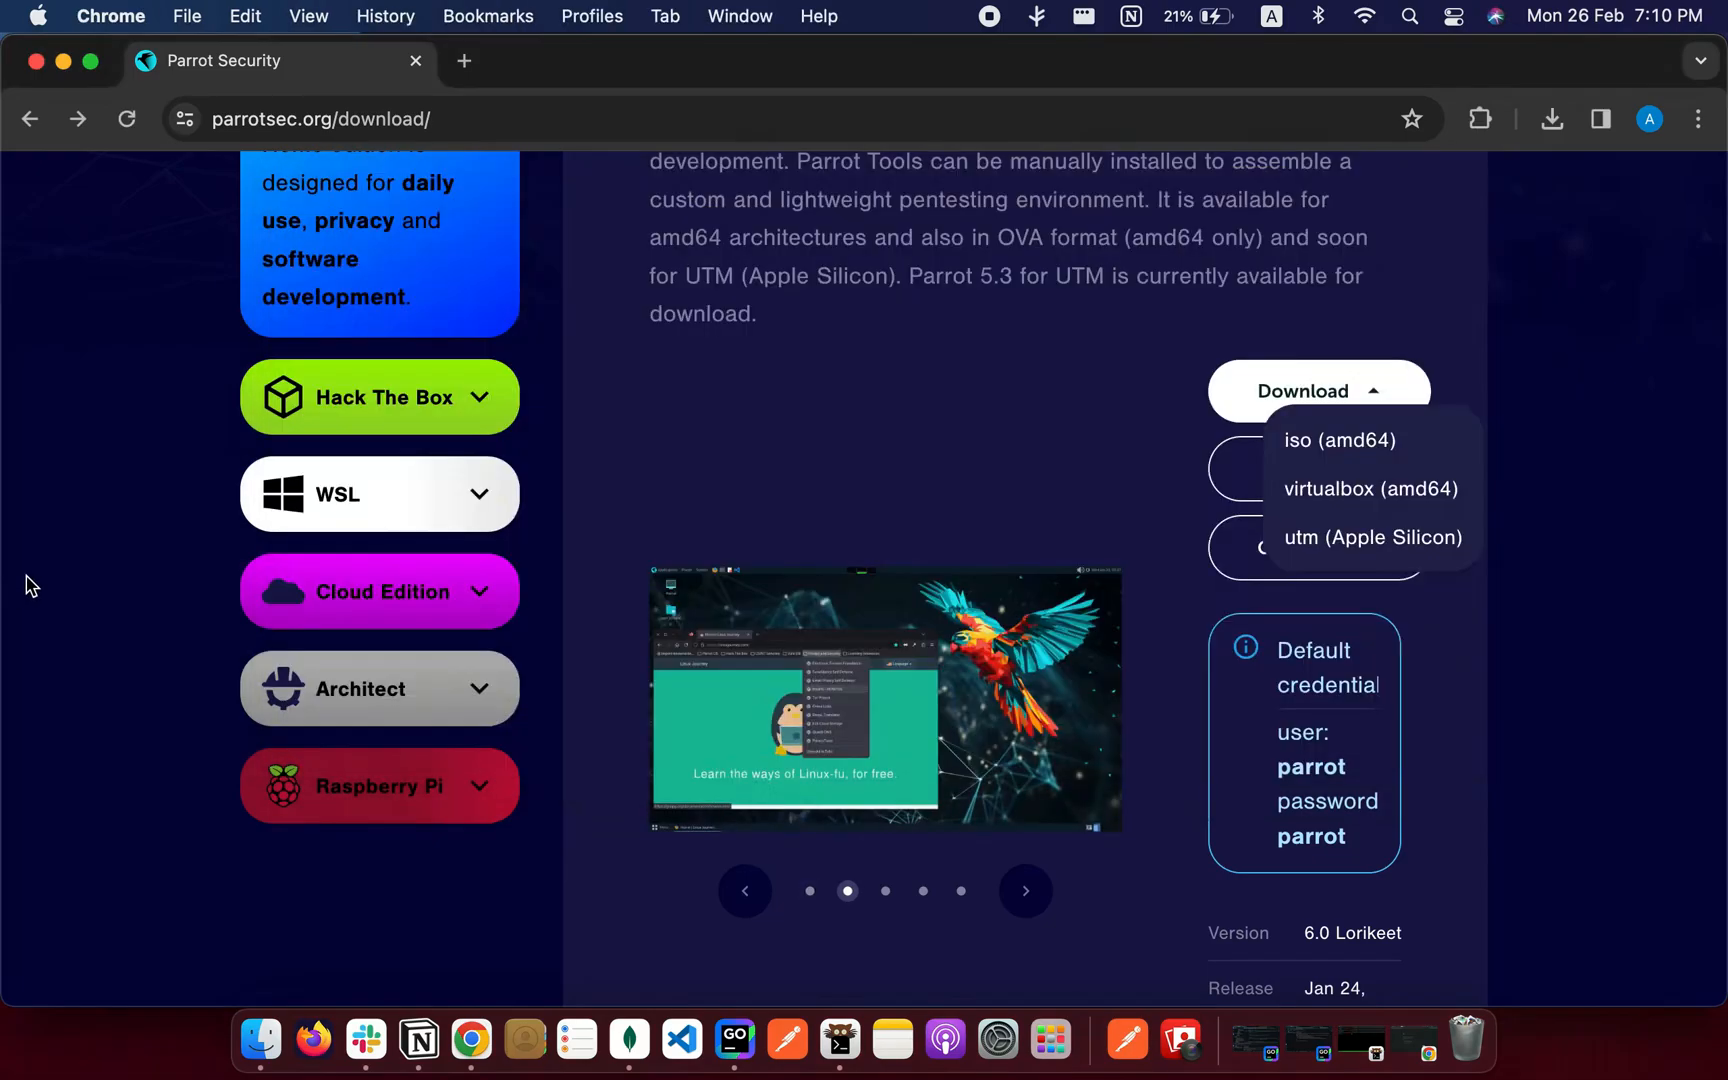
- Search 'virtual box' and go to the official VirtualBox site's Downloads page for 7.0.14
click(541, 120)
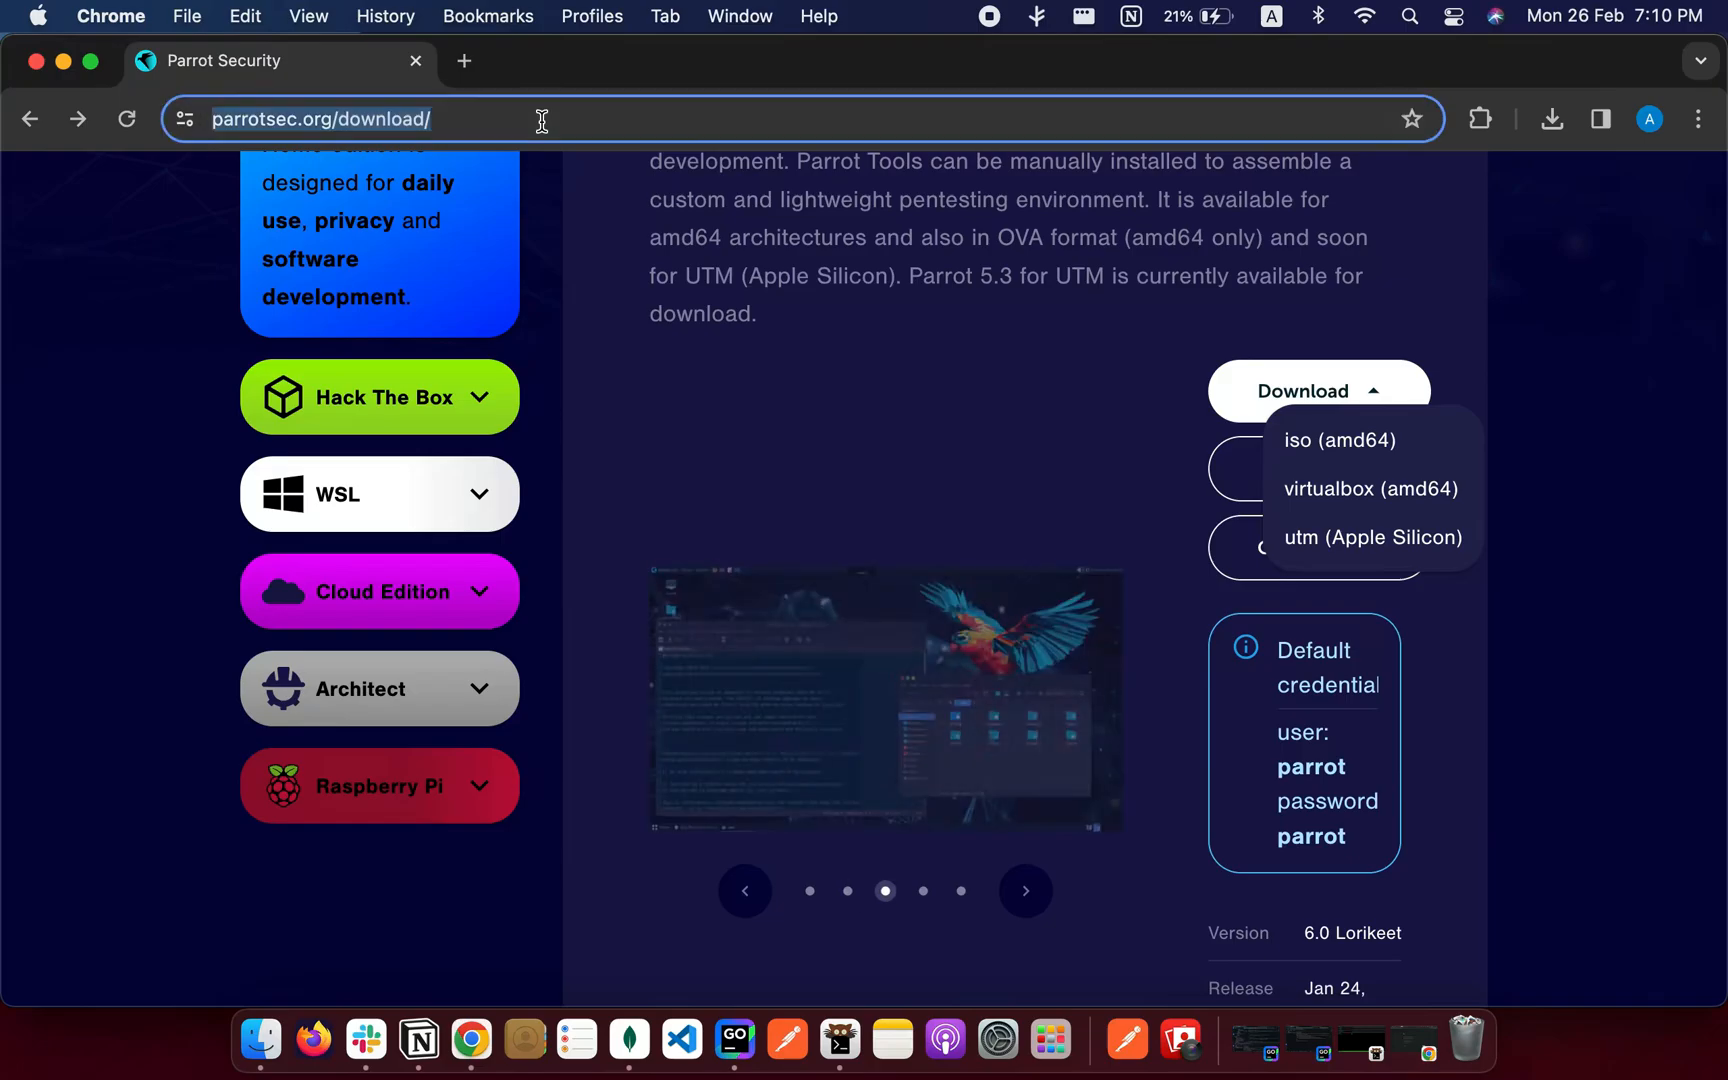
text(virtual box)
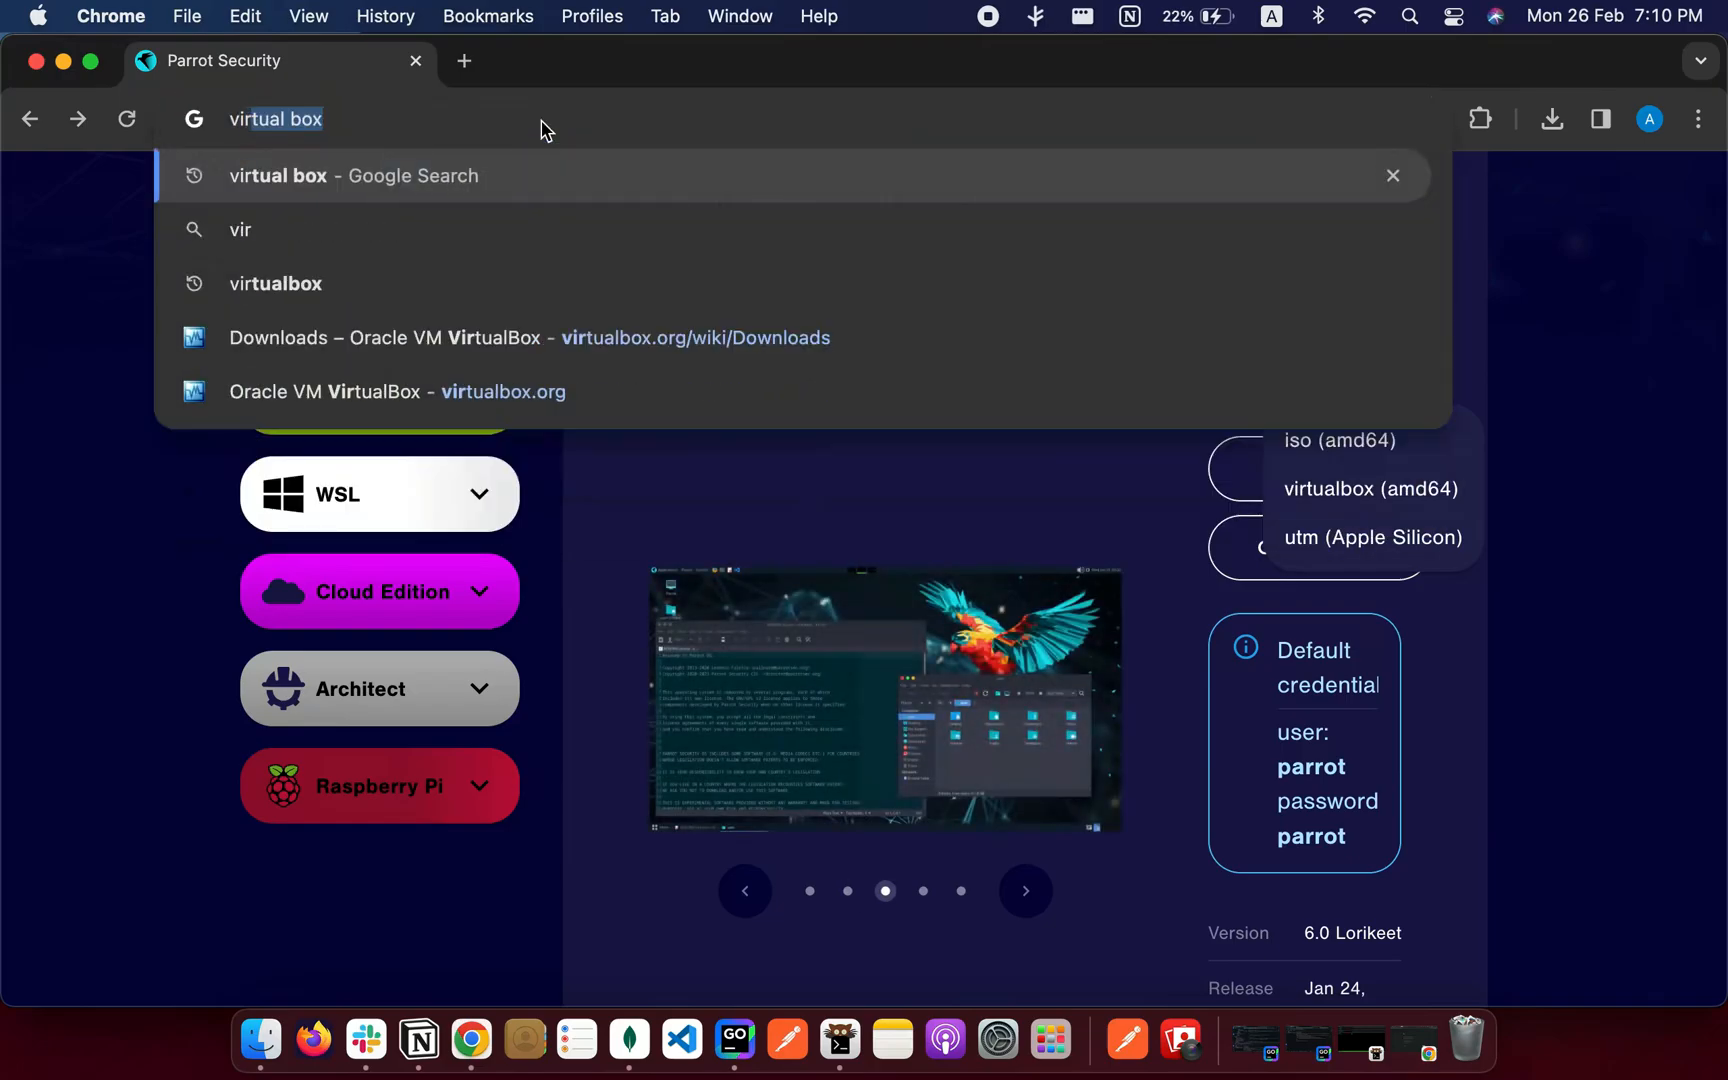
key(Return)
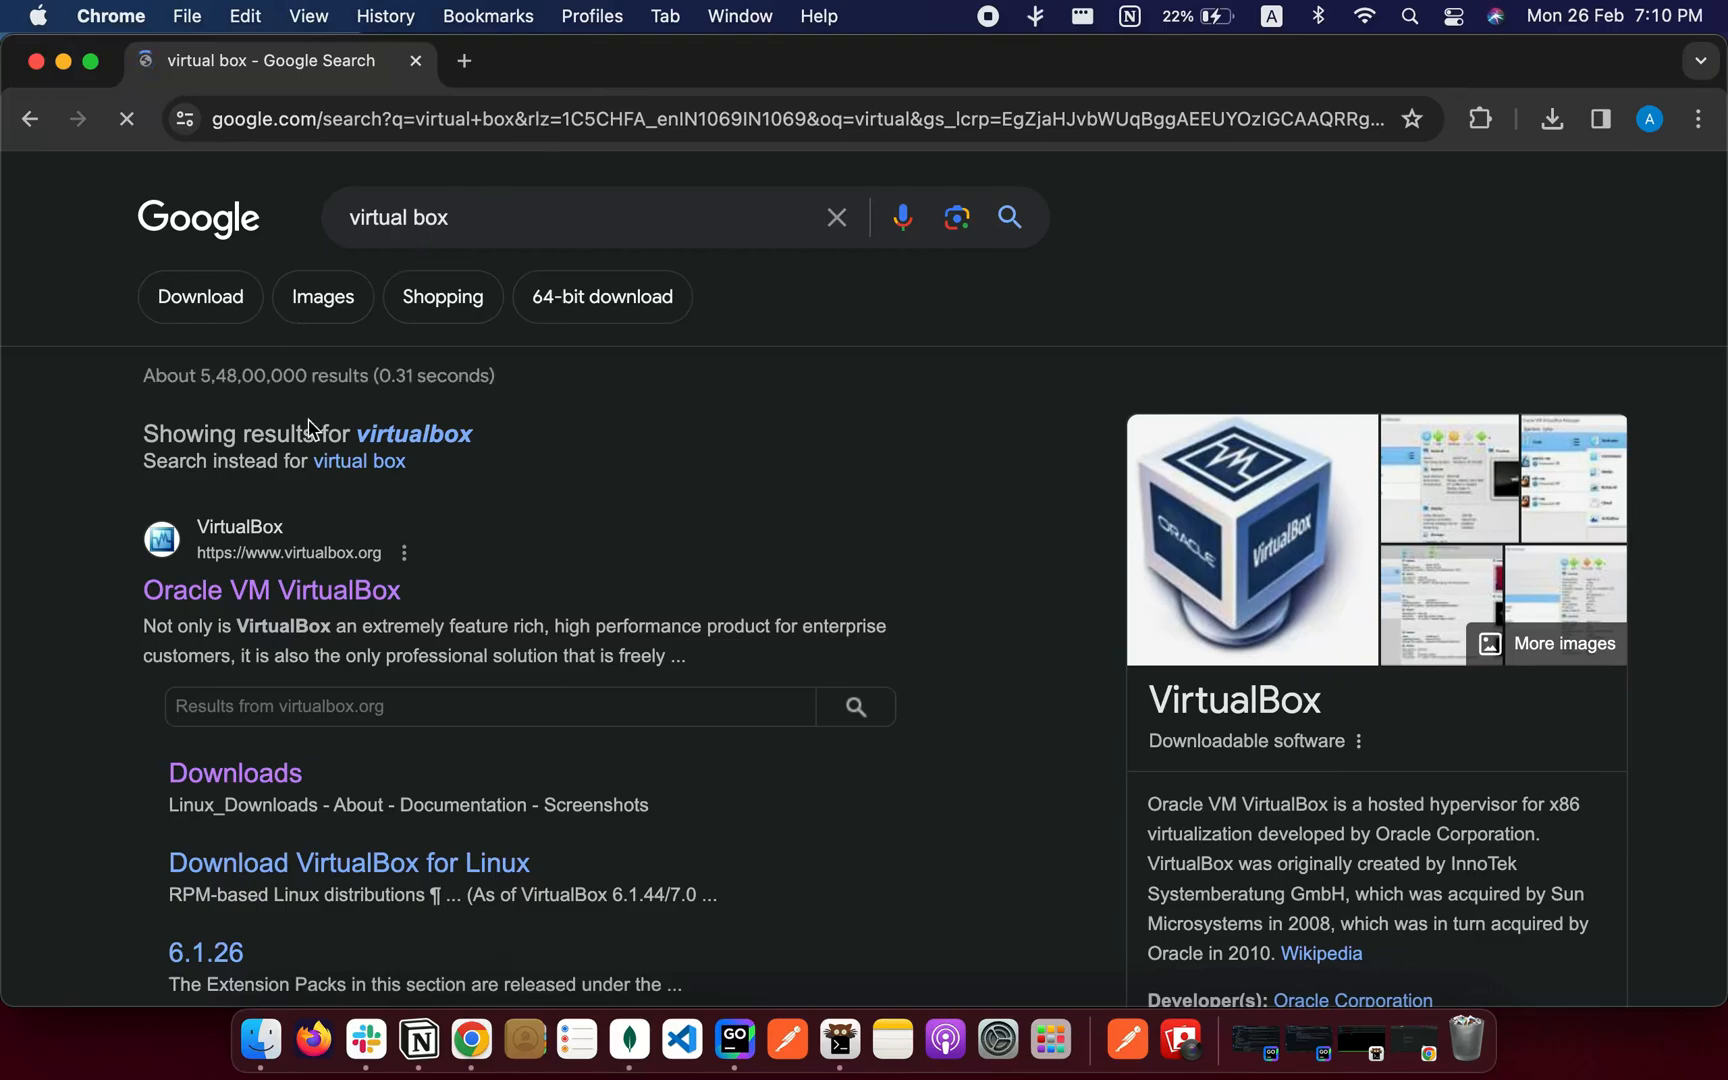
click(334, 592)
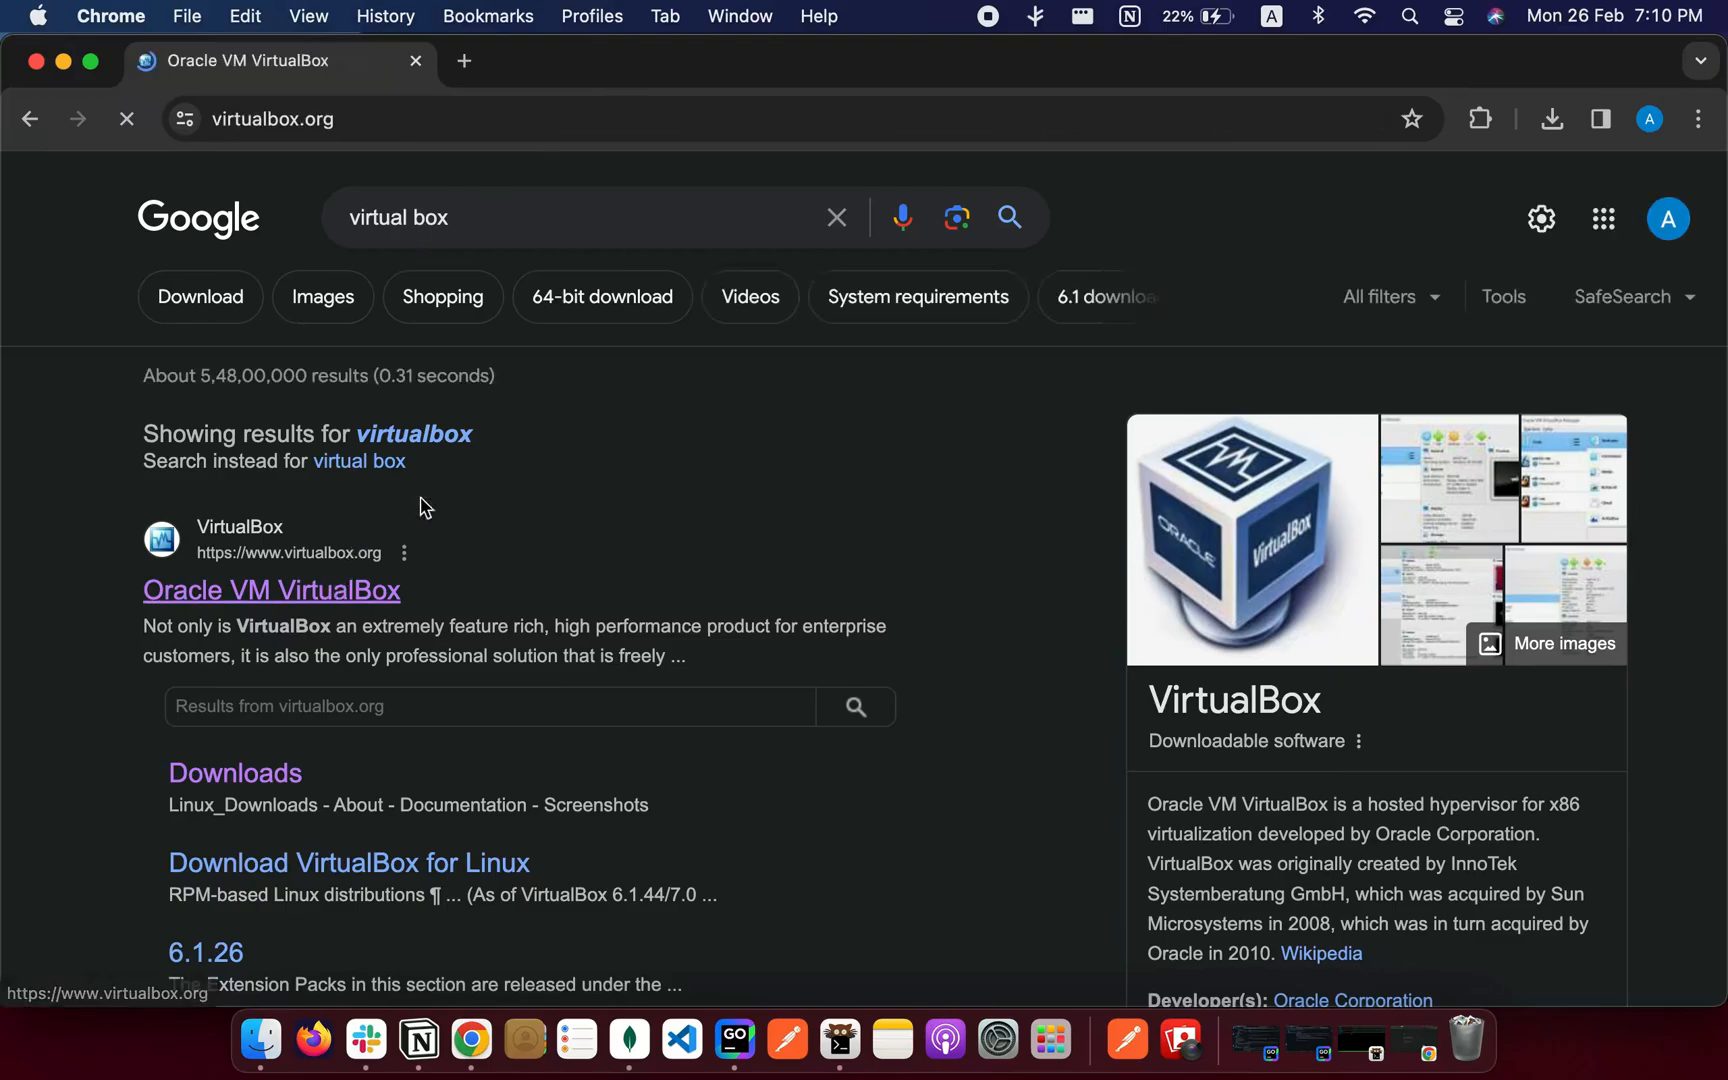
double_click(101, 520)
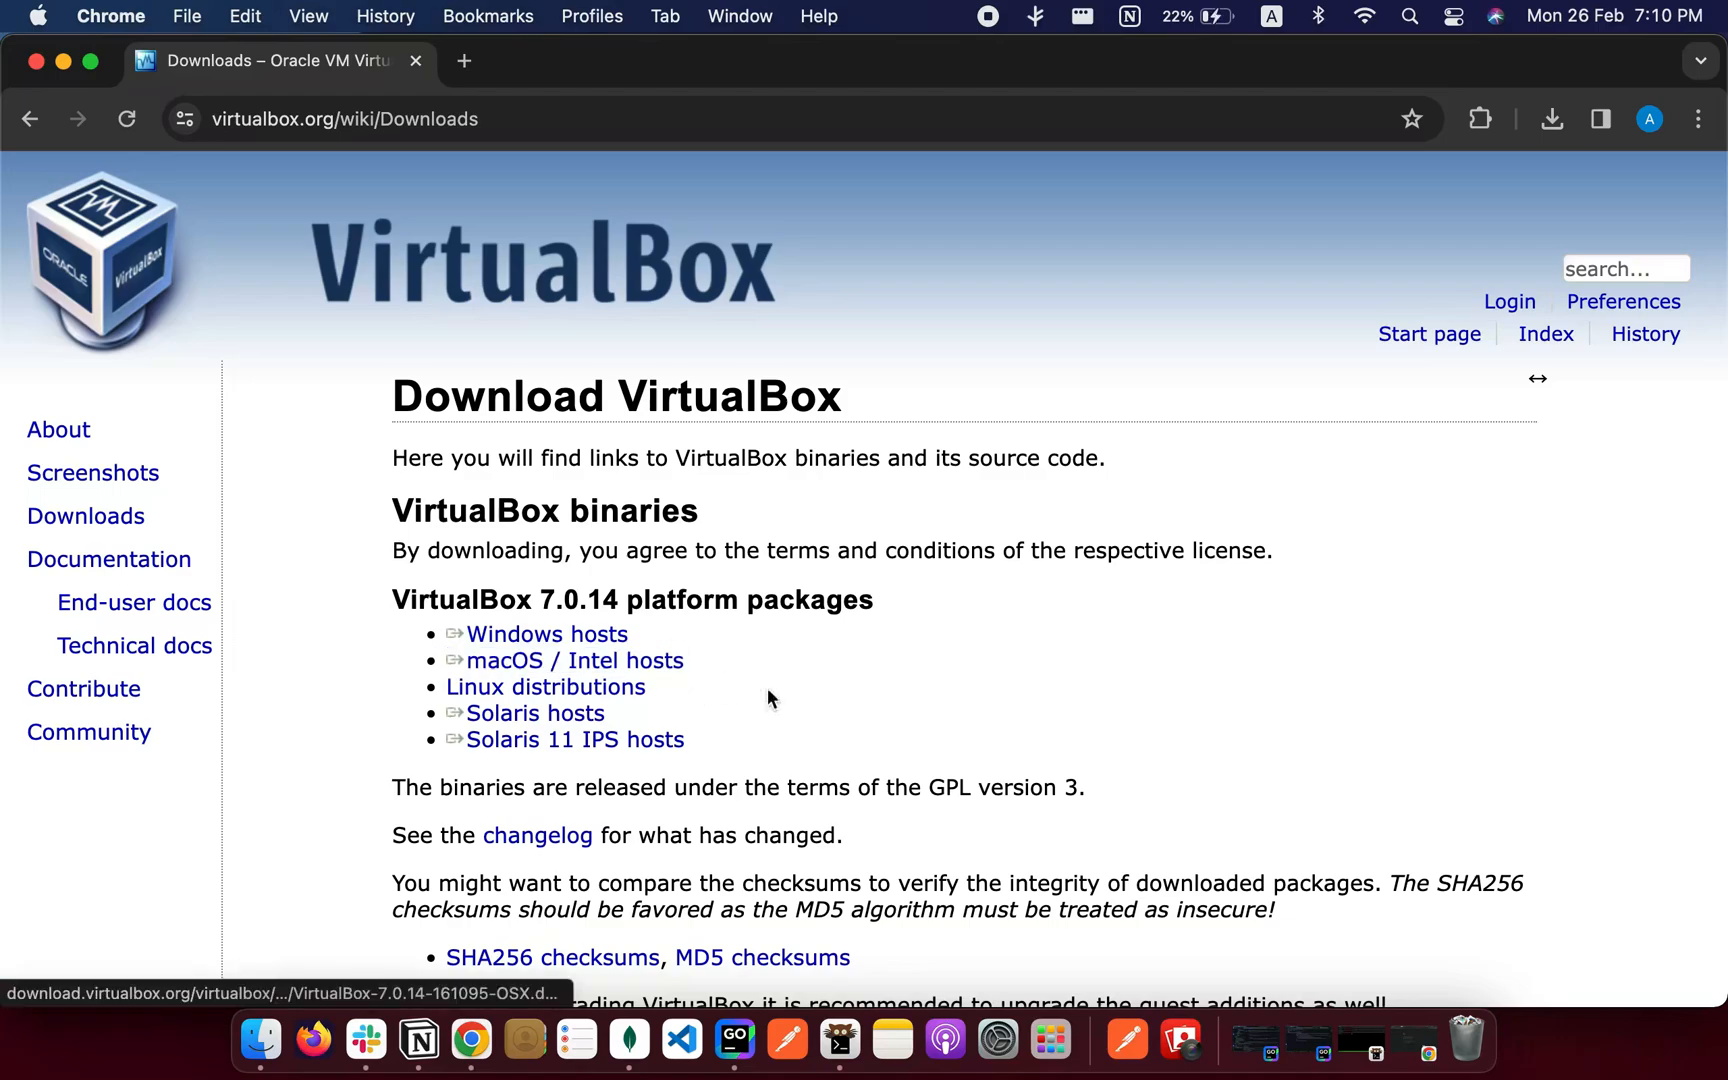
- Switch to Finder and mount VirtualBox-7.0.14-161095-OSX.dmg from the downloads folder
key(super+Tab)
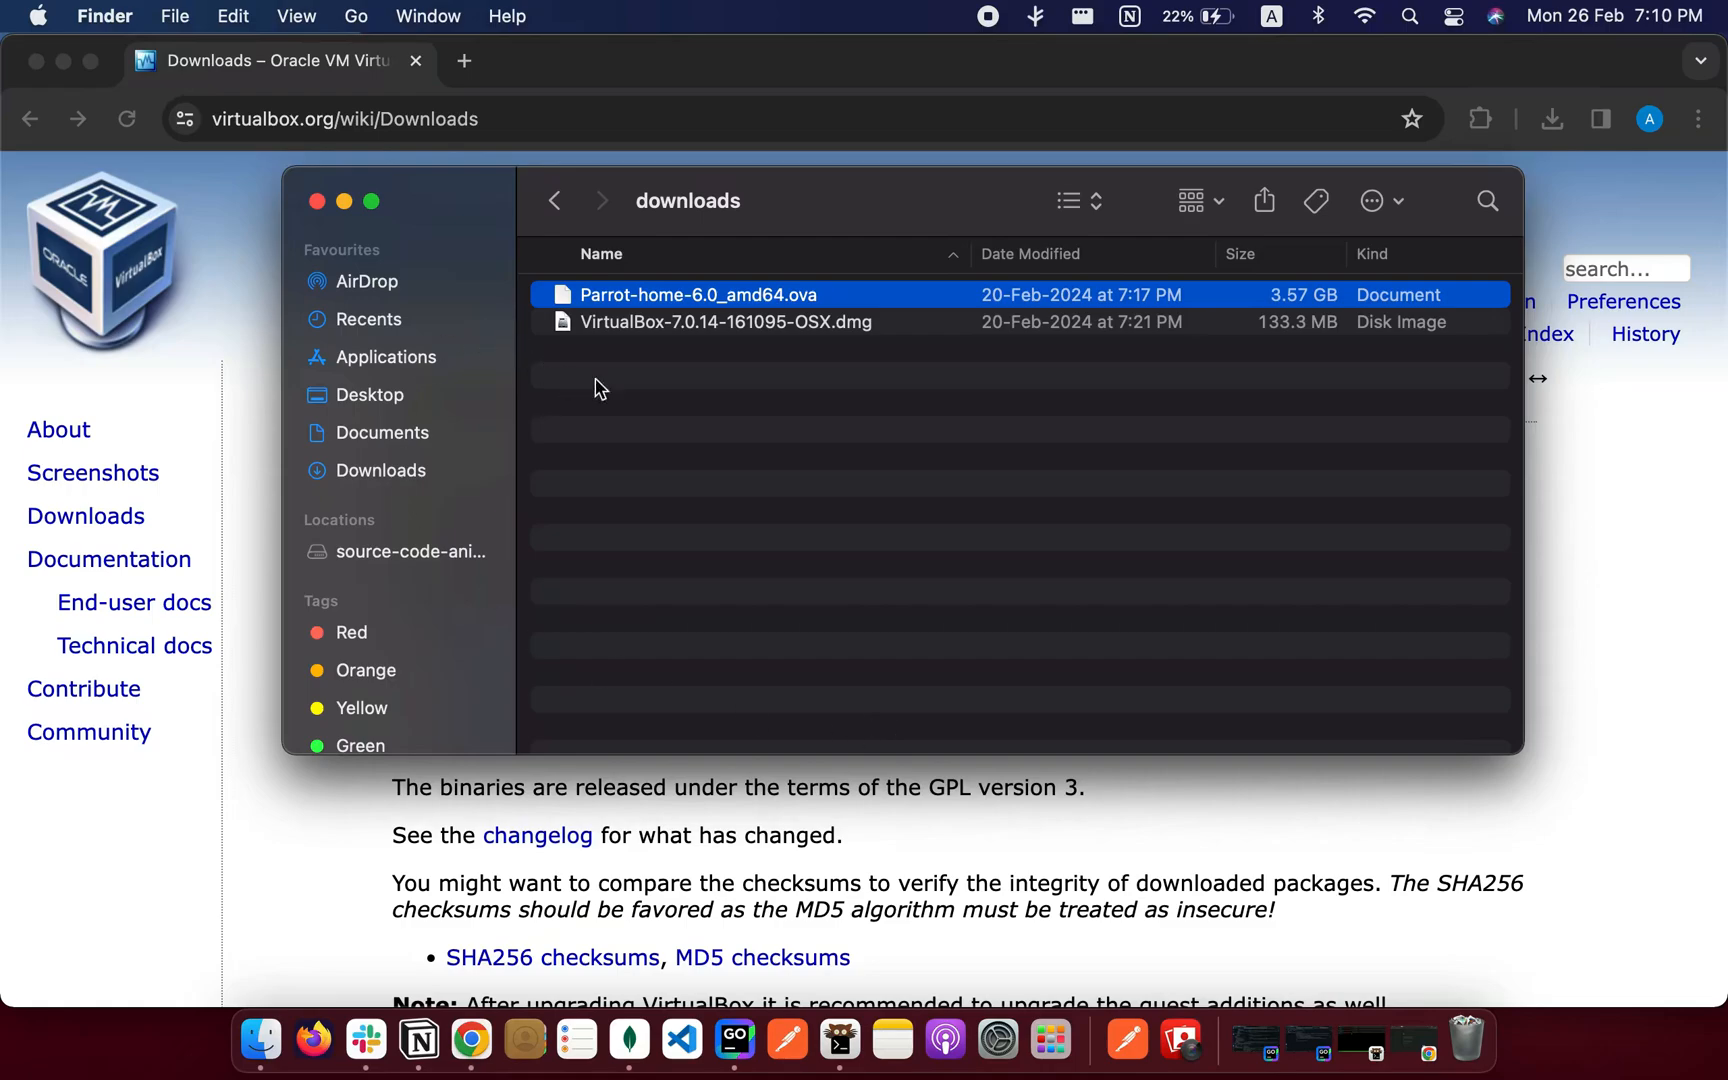
click(660, 324)
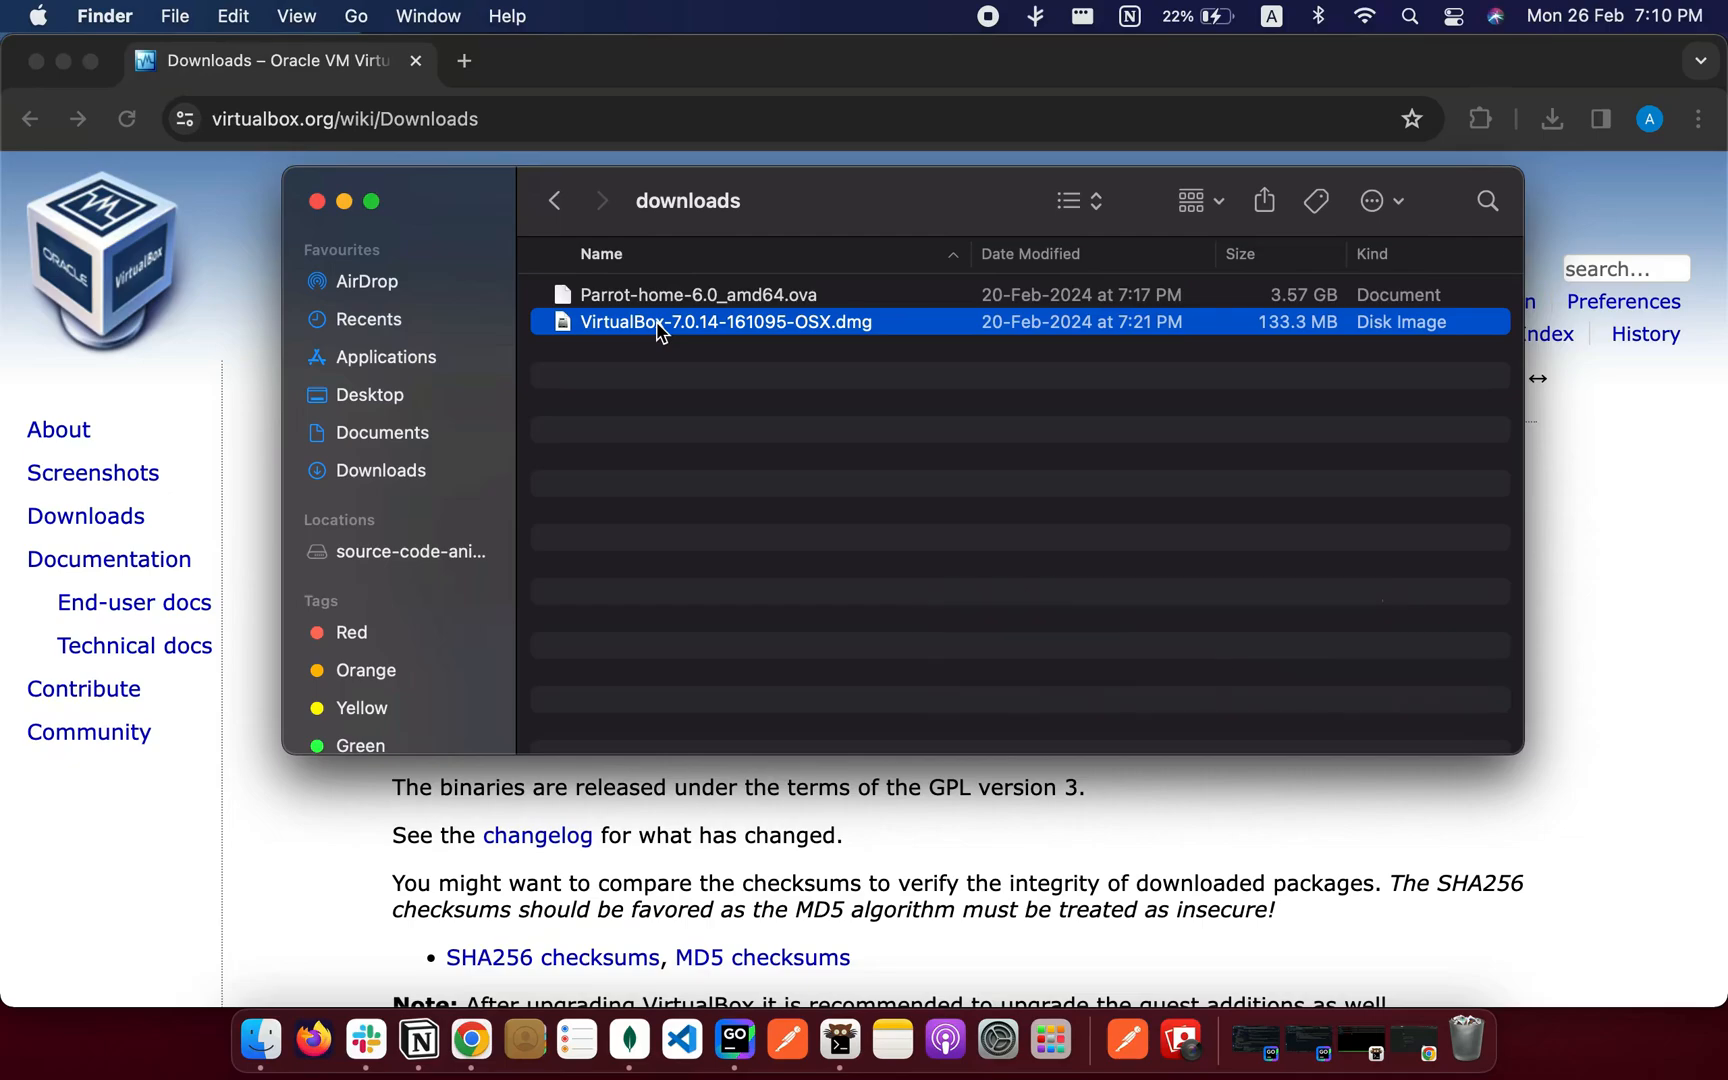
double_click(660, 324)
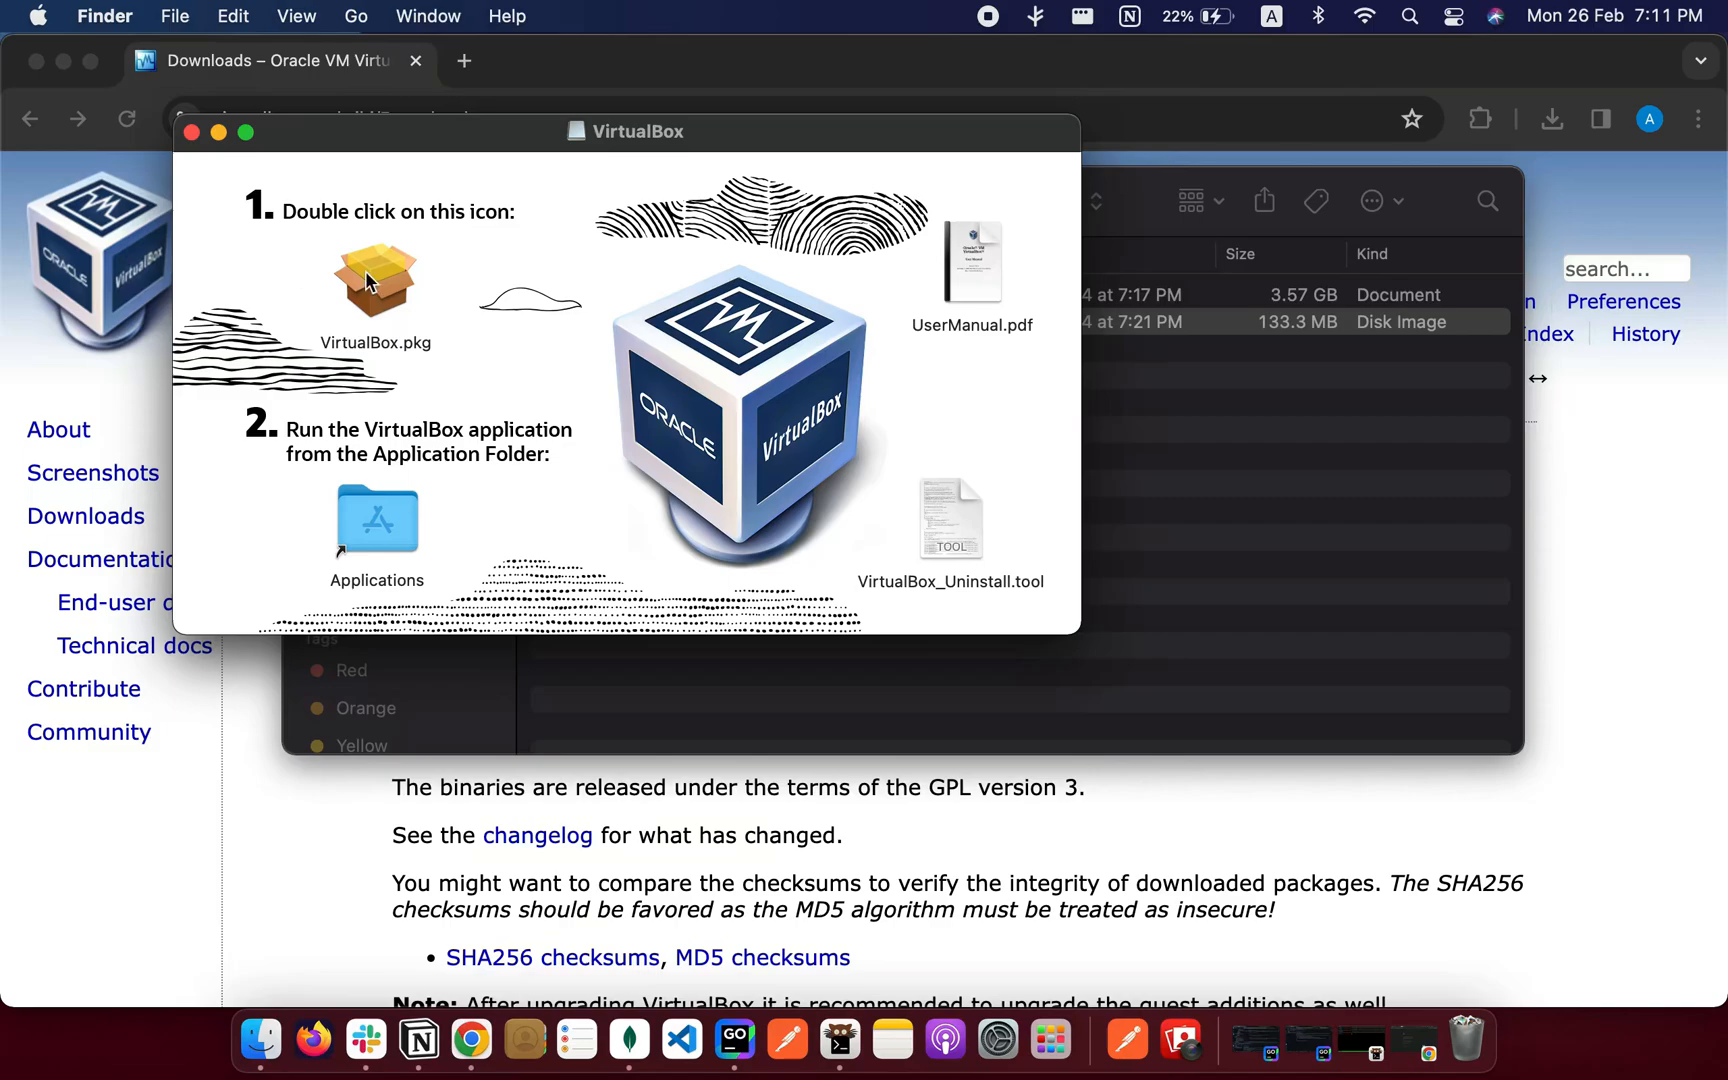
- Copy VirtualBox.pkg into the Applications folder and move that window aside
drag(368, 291, 337, 534)
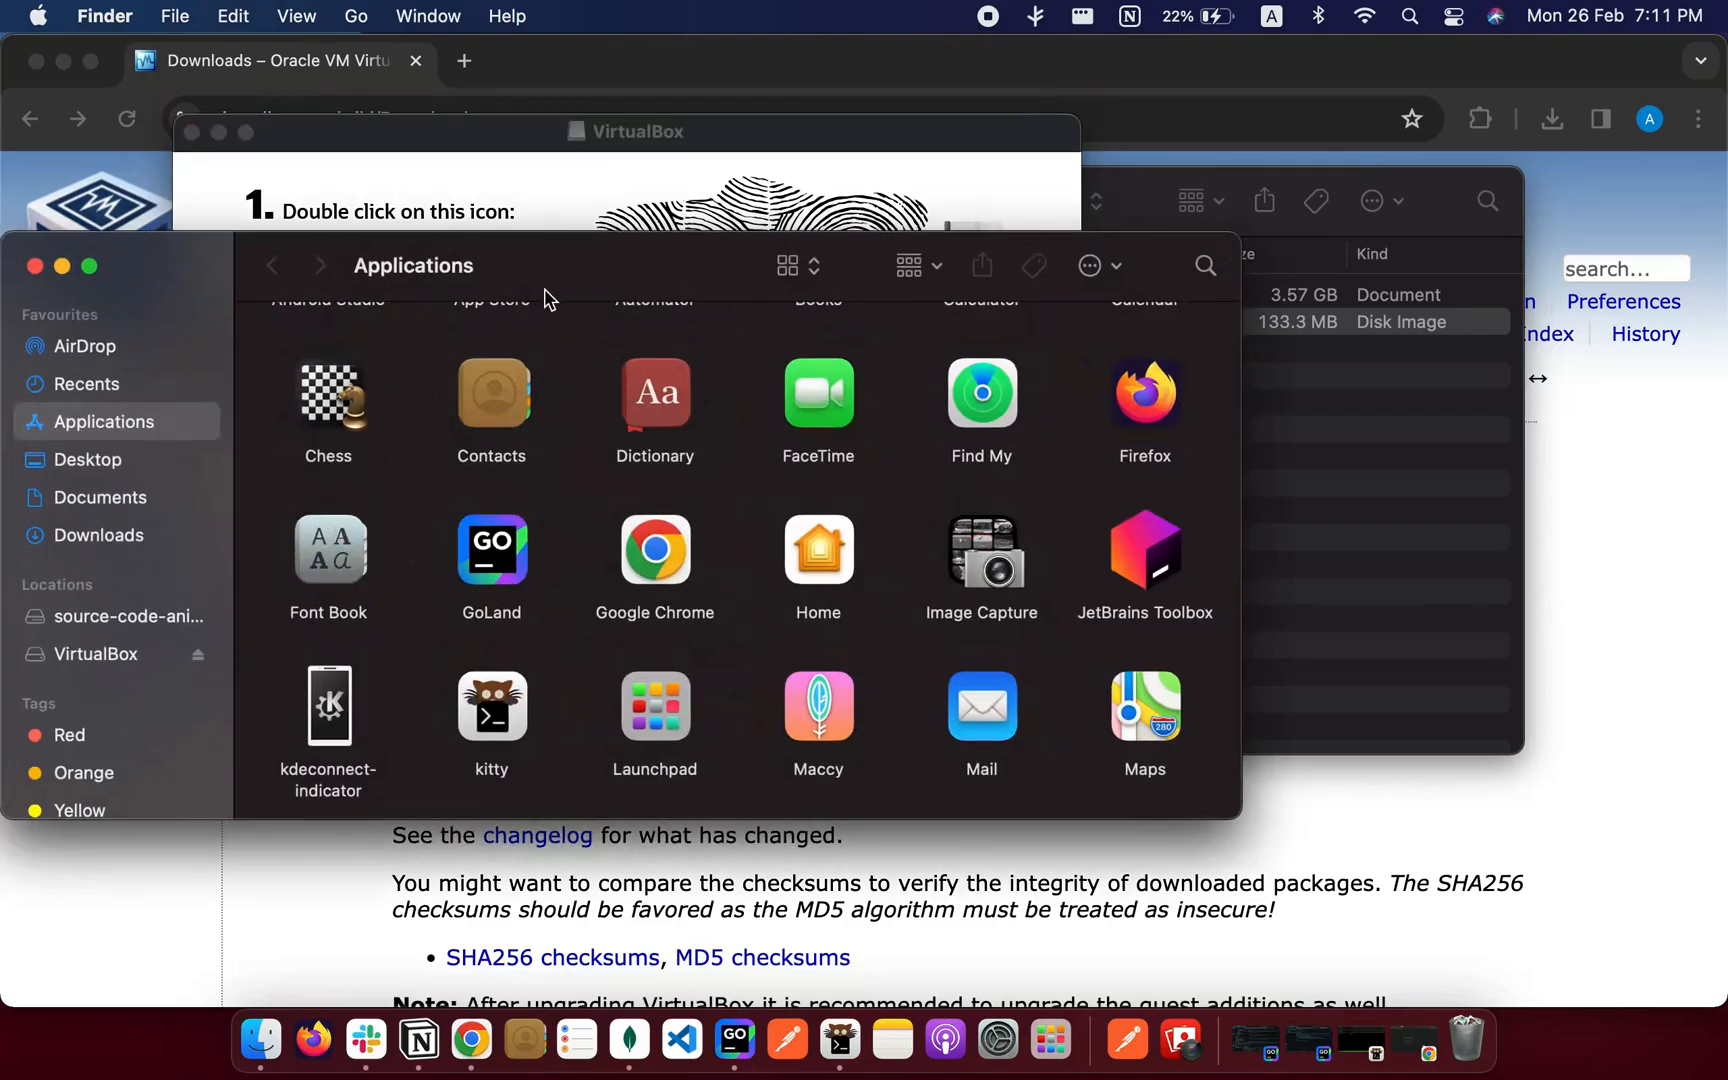
drag(536, 258, 958, 230)
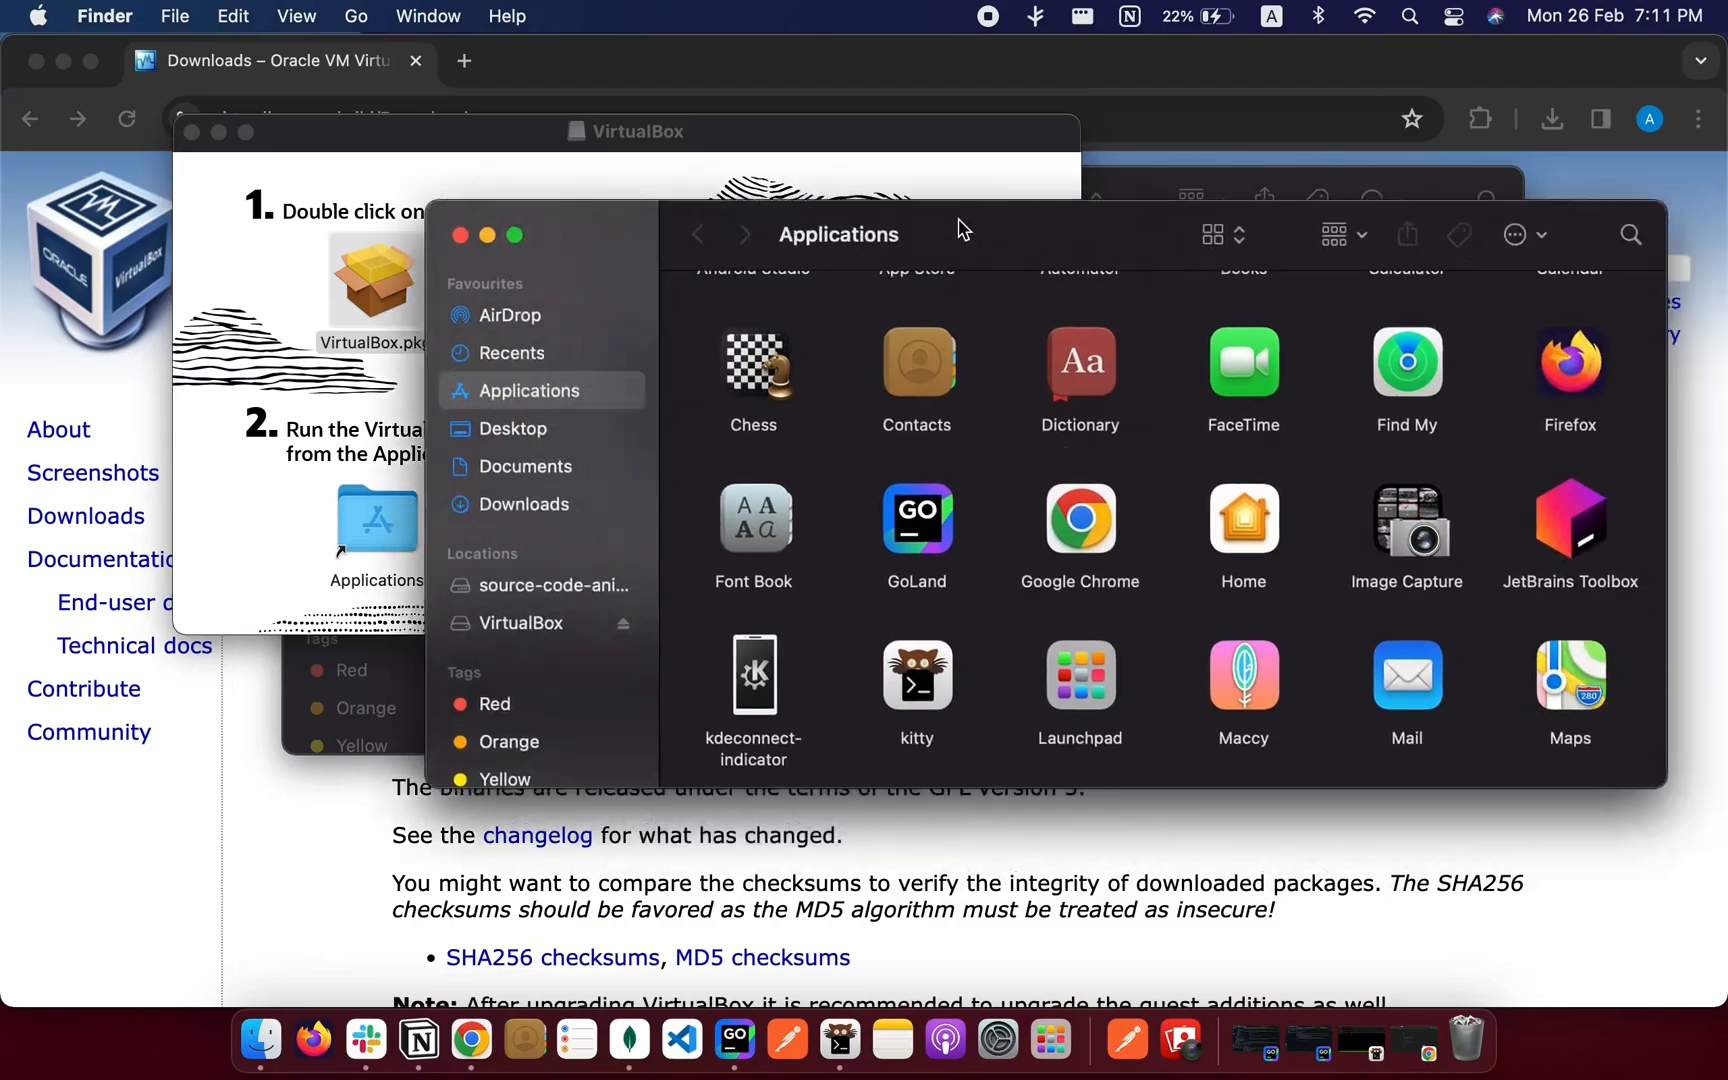
click(350, 303)
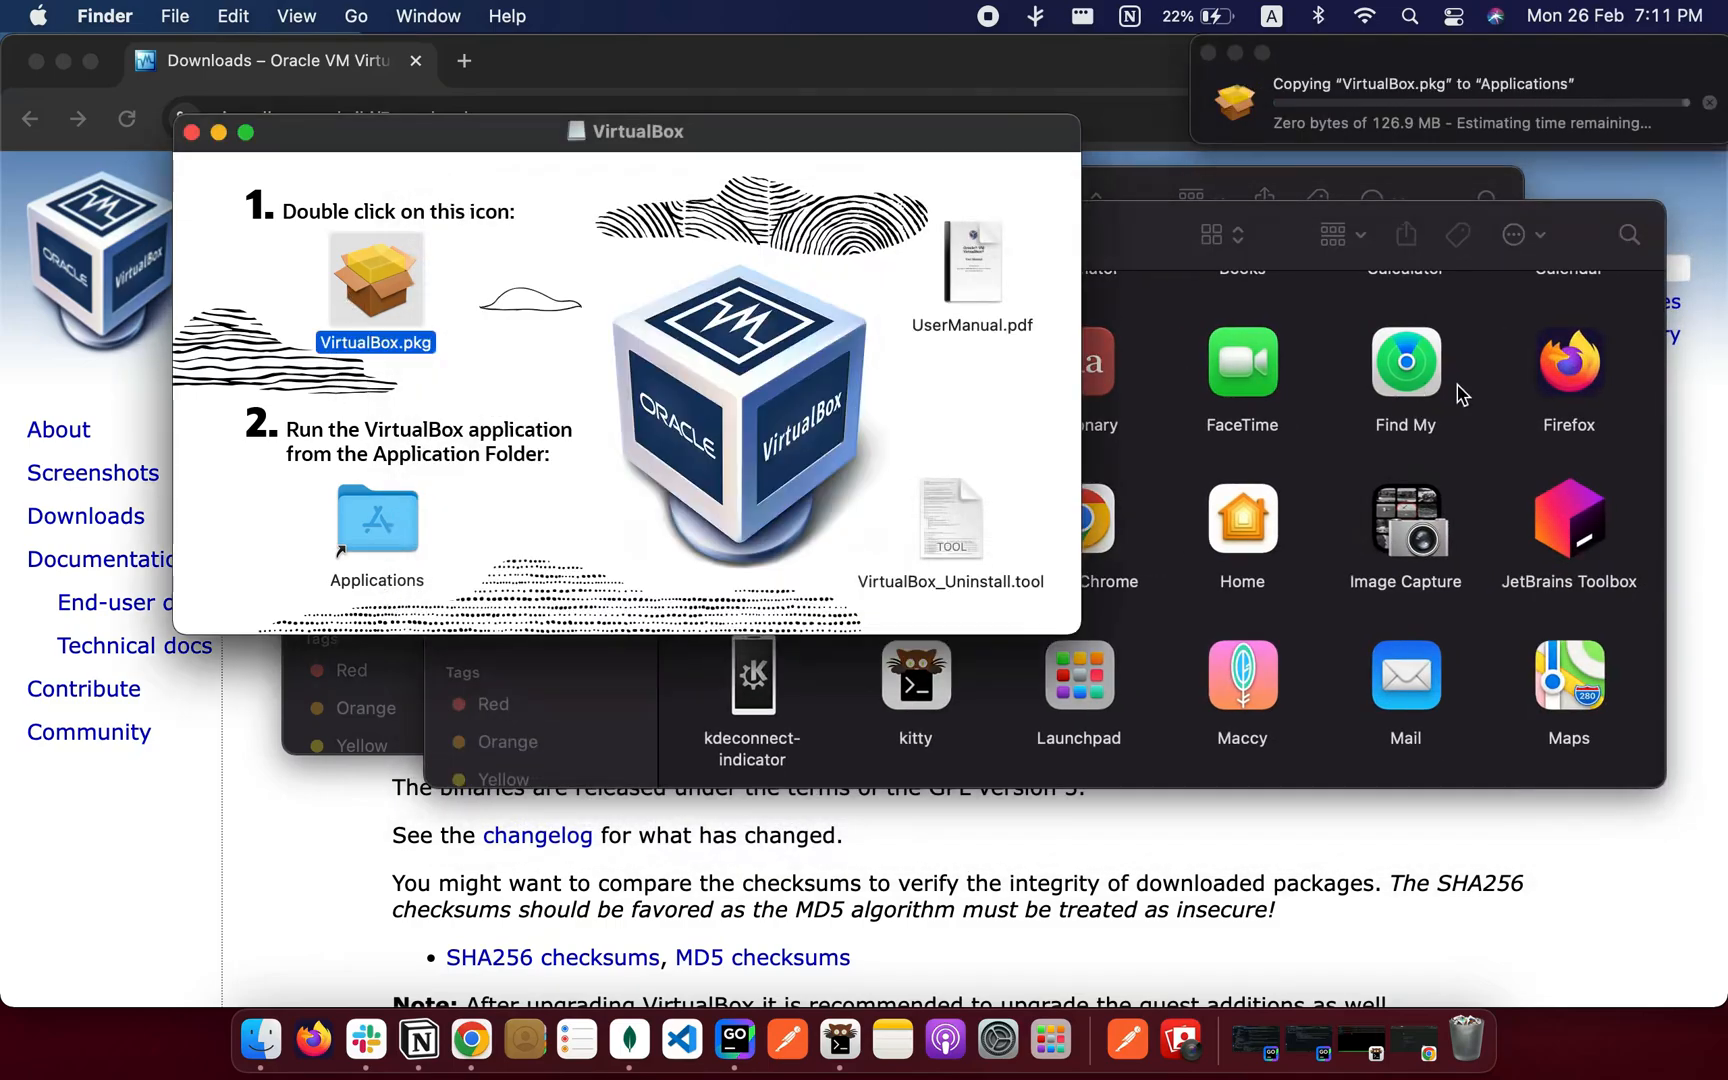
- Close the Applications, downloads and VirtualBox disk-image Finder windows
click(1460, 393)
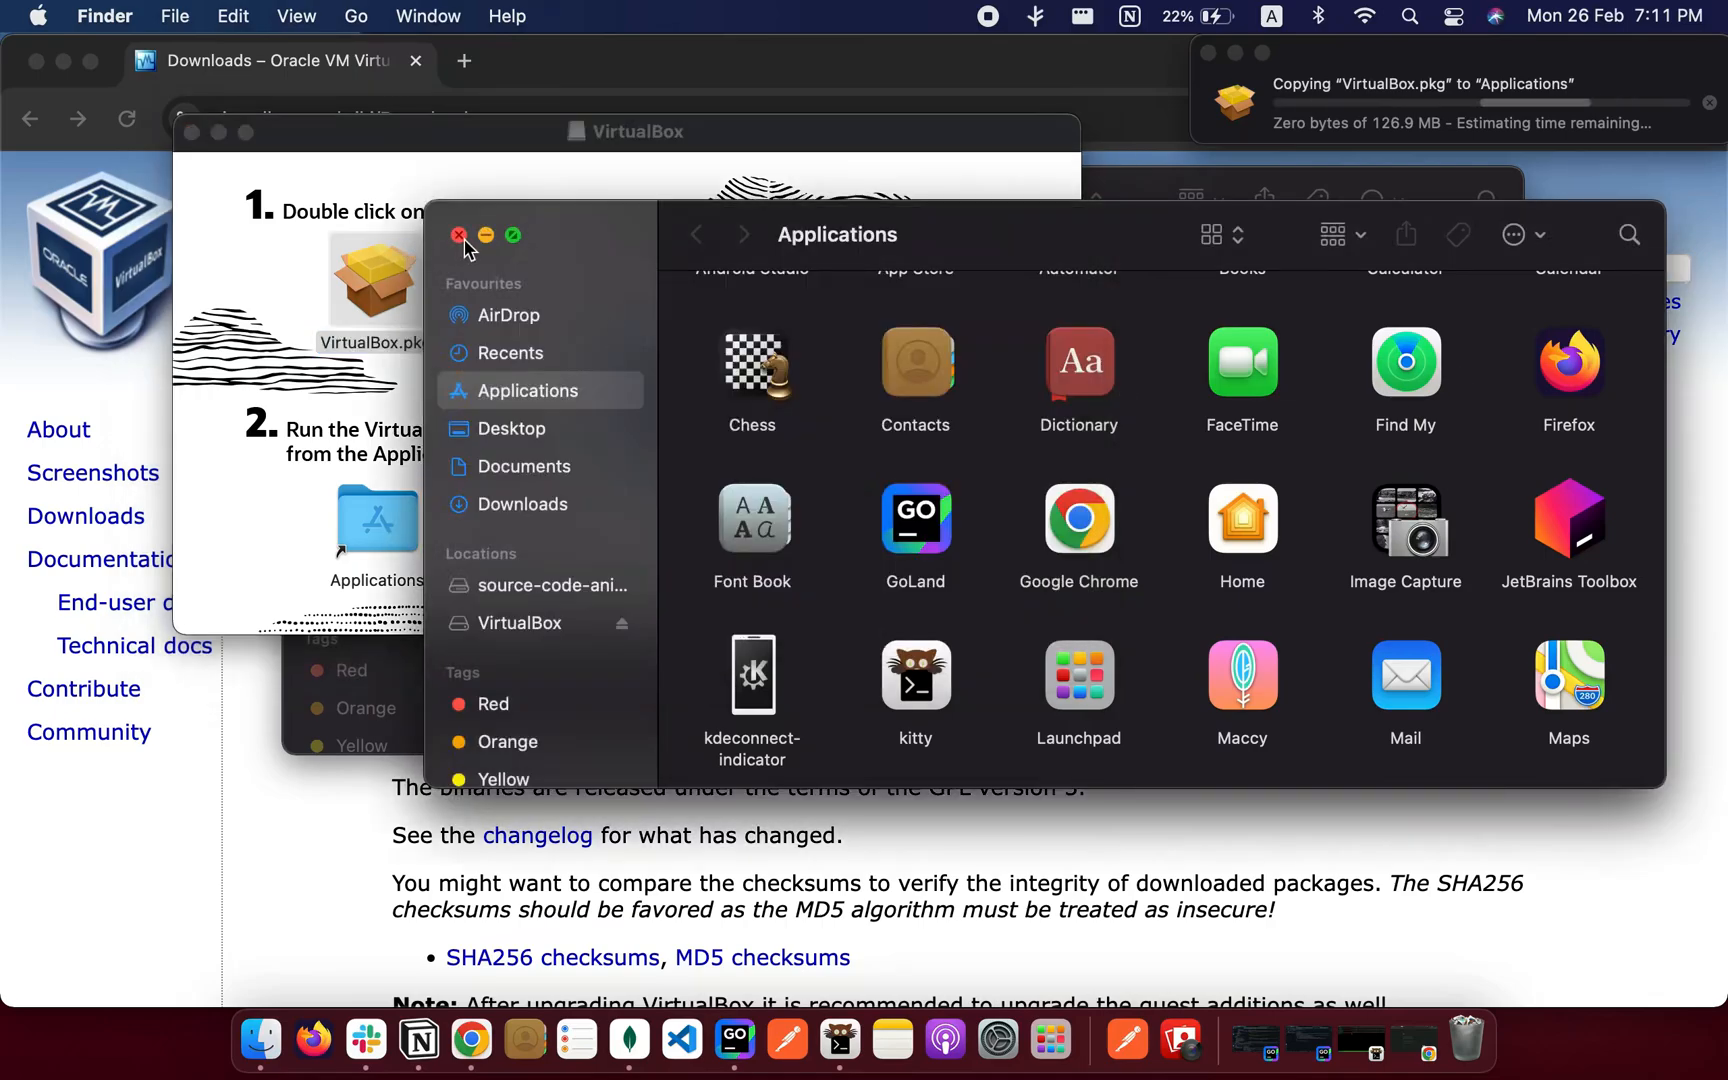
click(459, 235)
click(1370, 620)
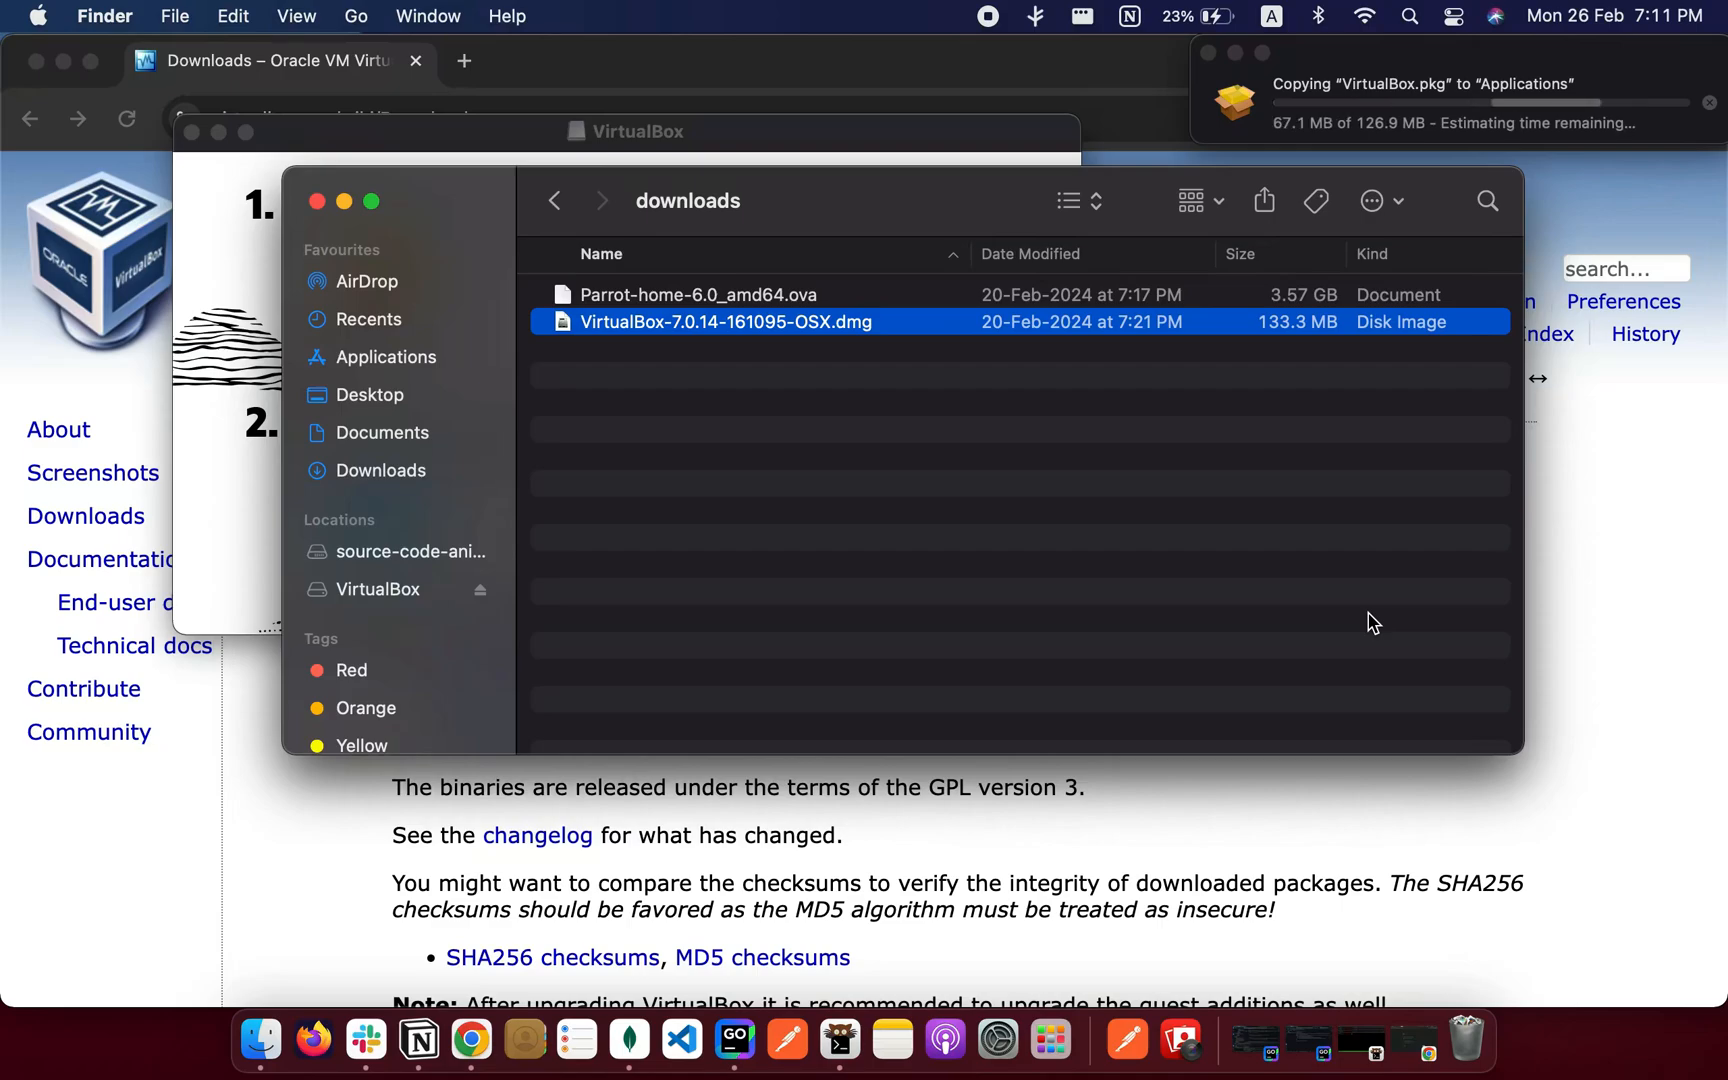
key(super+w)
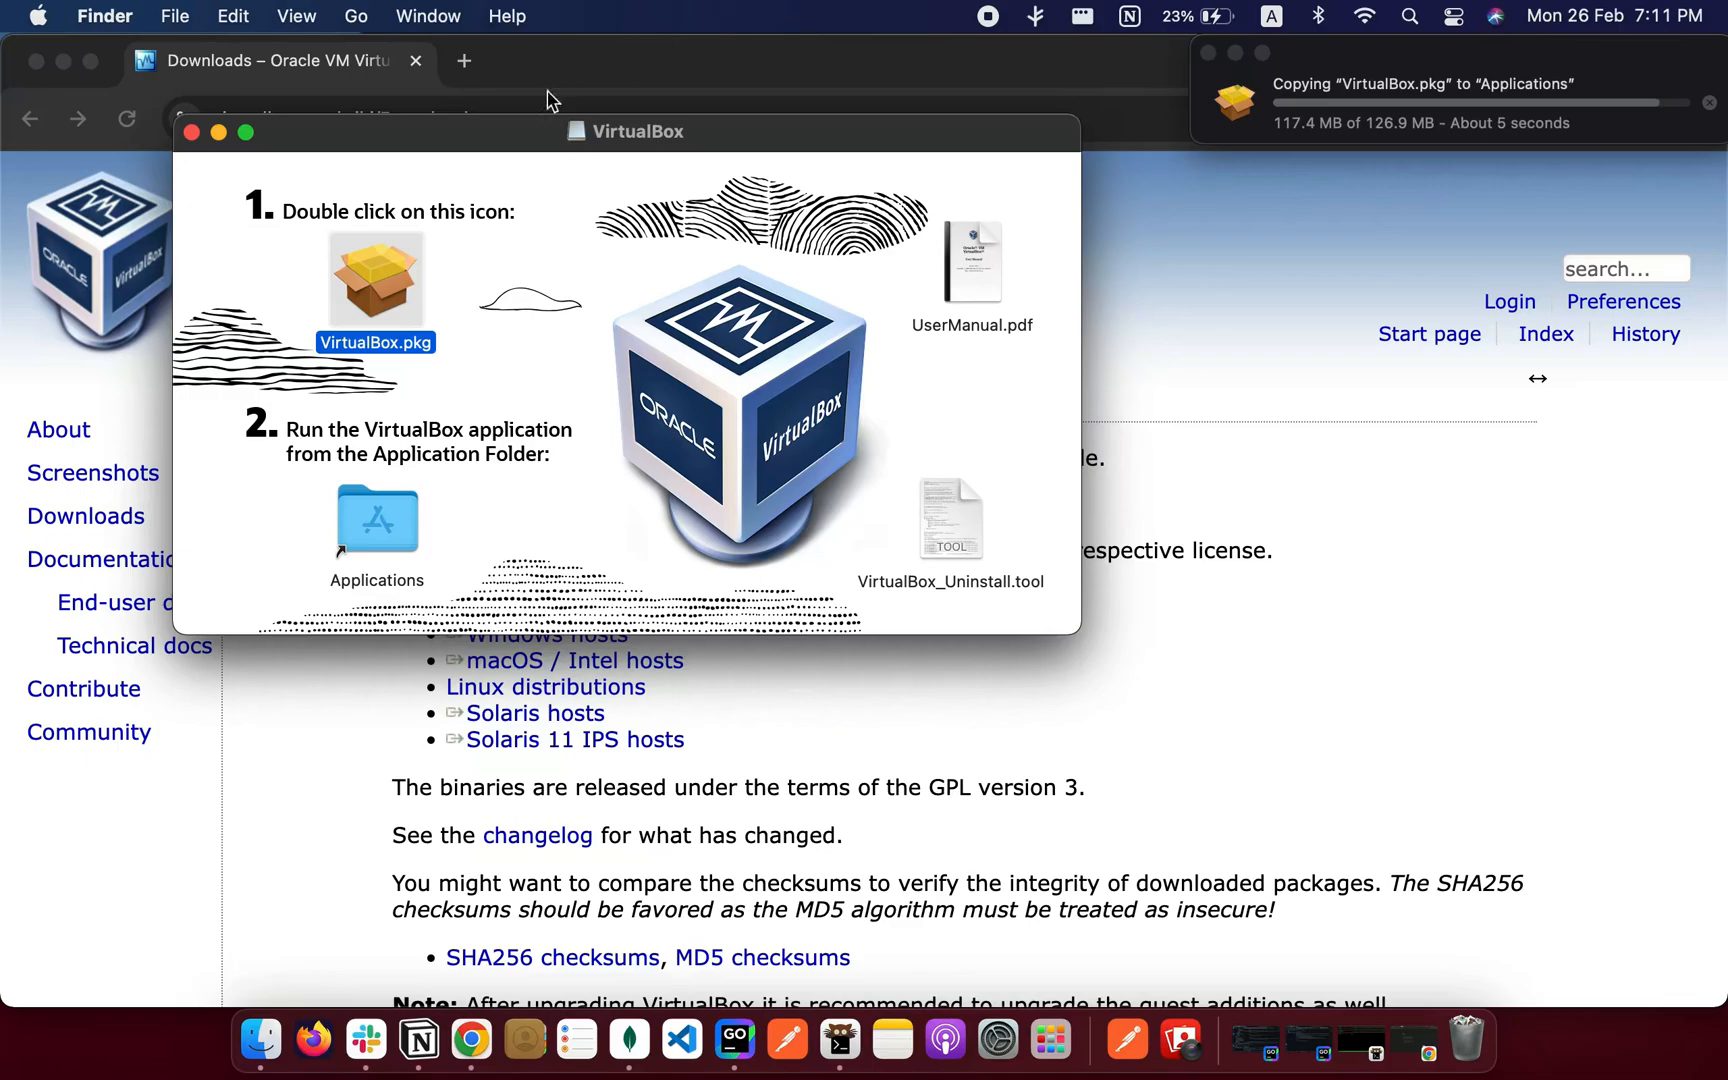
click(191, 133)
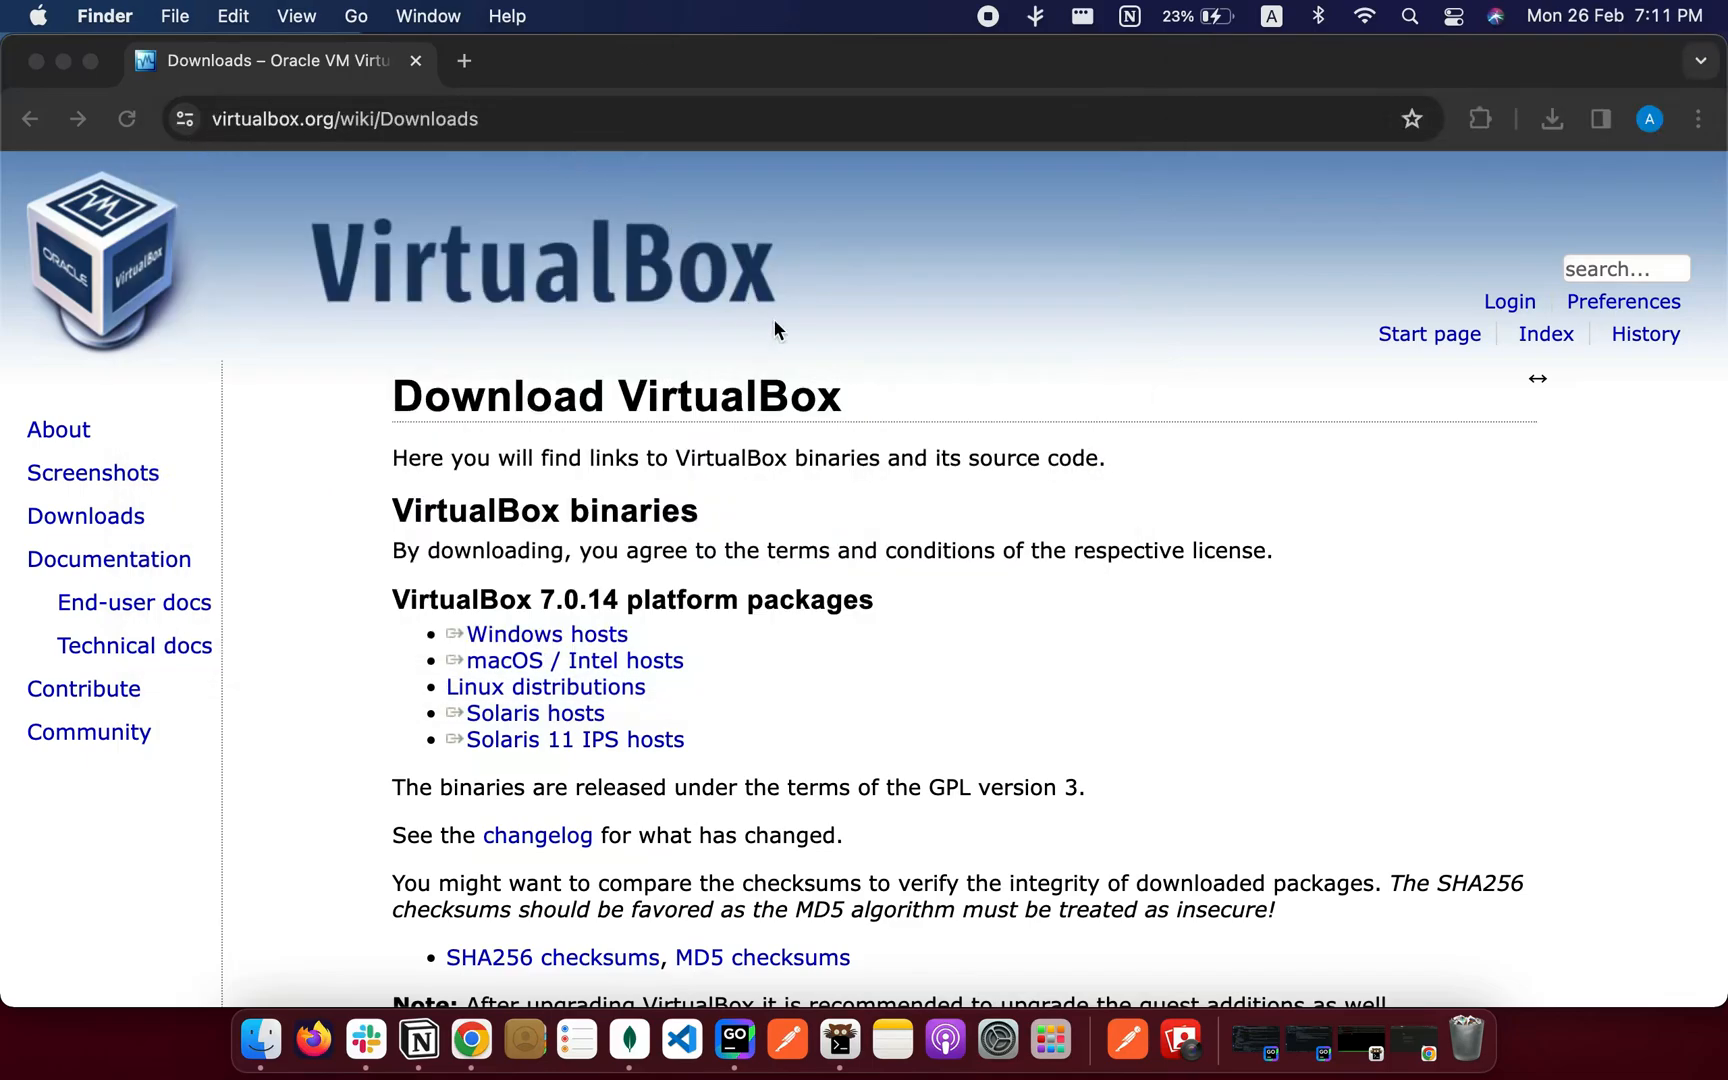
- Launch the VirtualBox installer via Spotlight and run the standard install, authorising with the admin password
key(super+space)
text(visr)
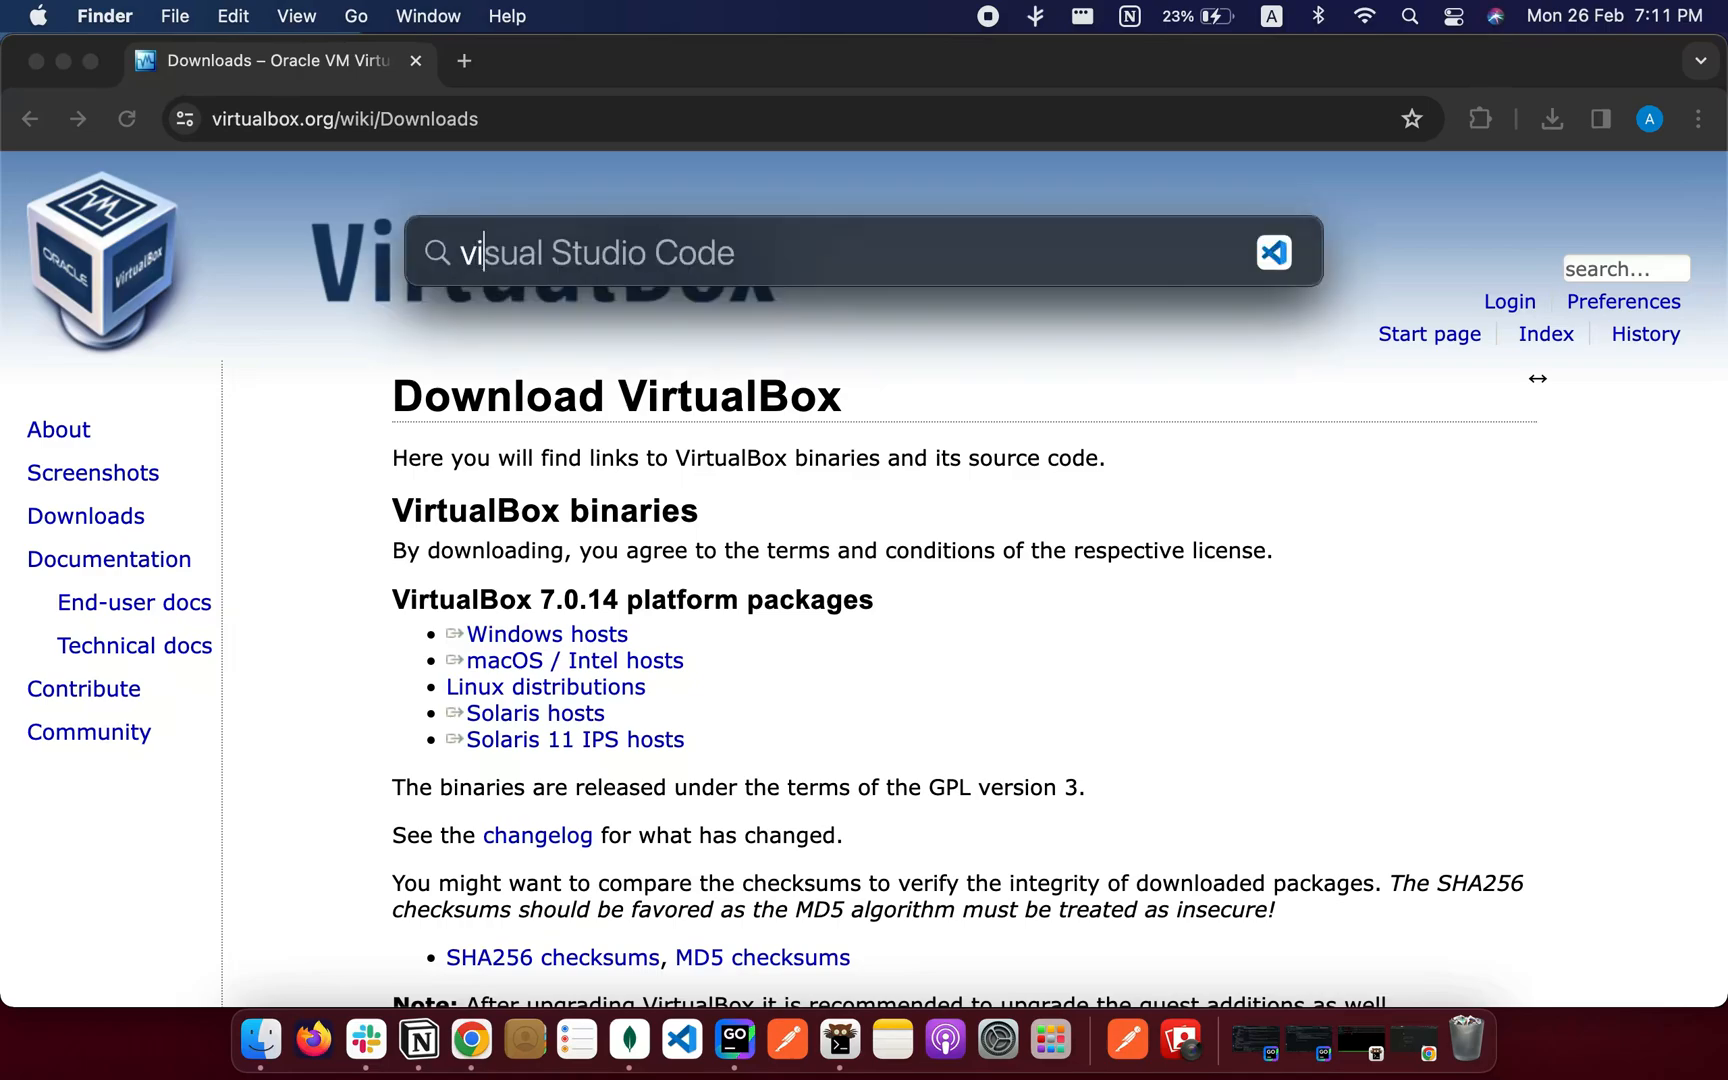
key(BackSpace)
key(BackSpace)
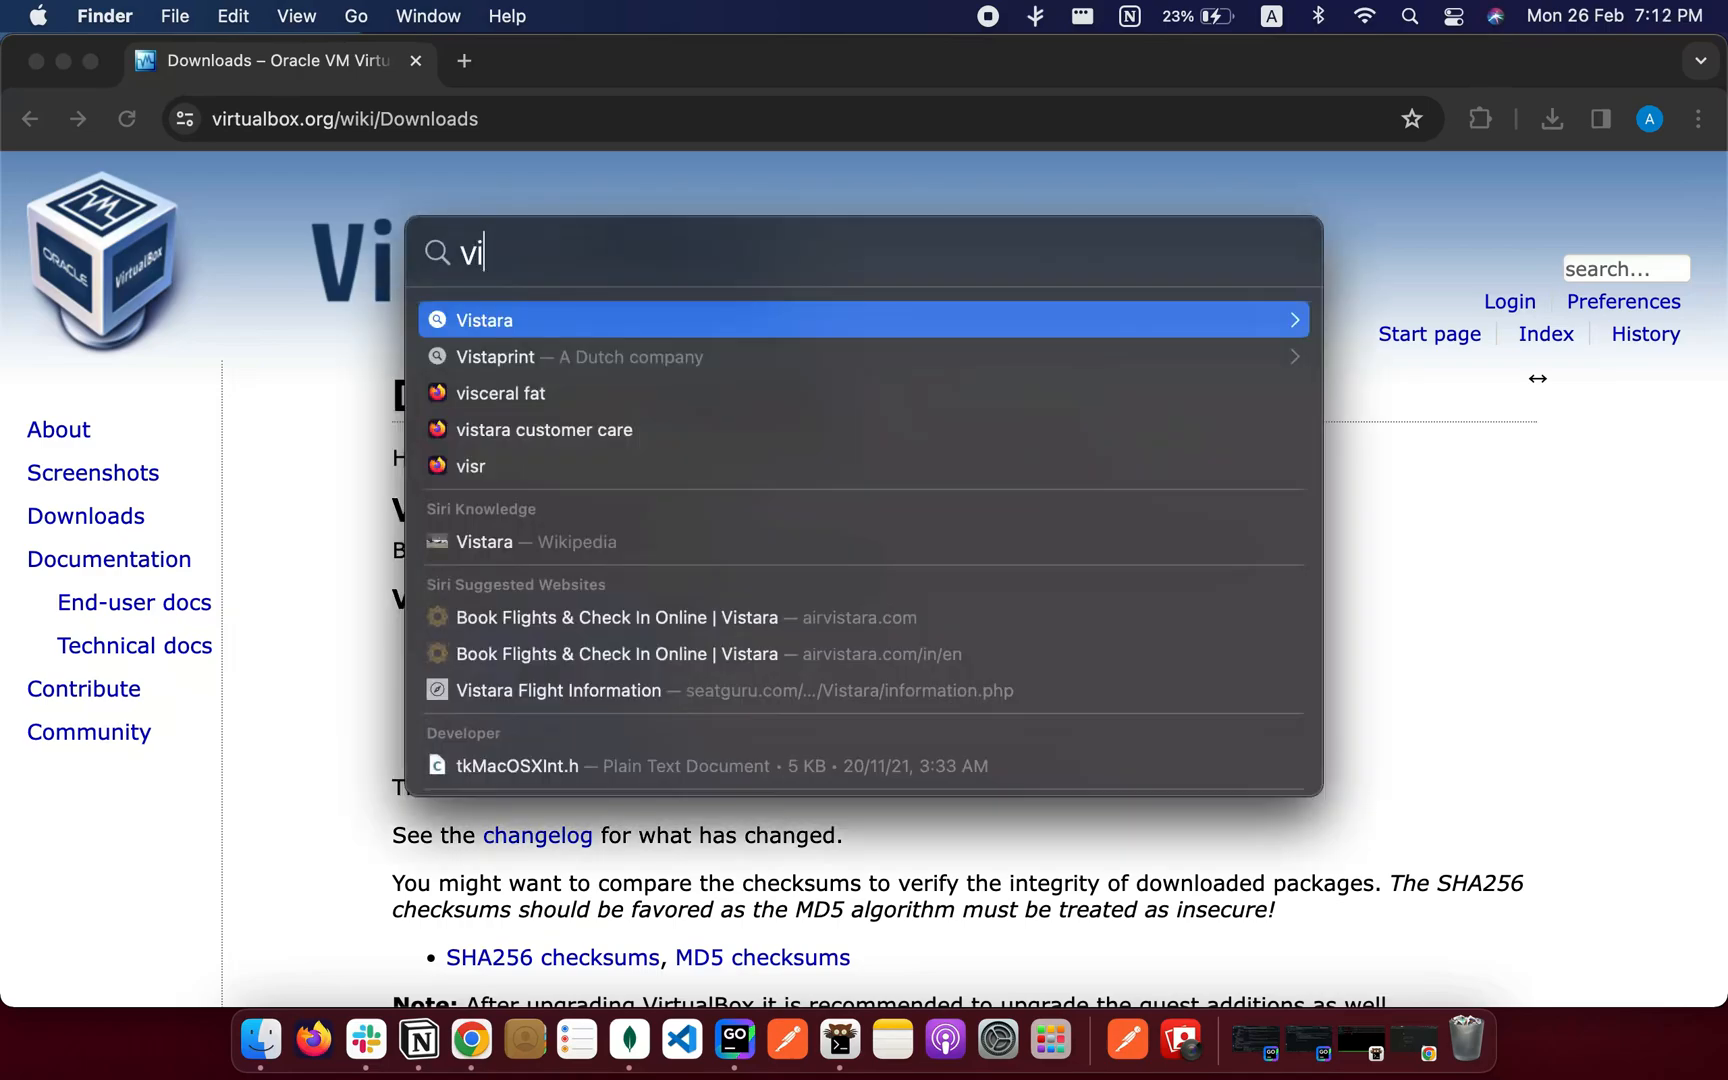
text(rtual)
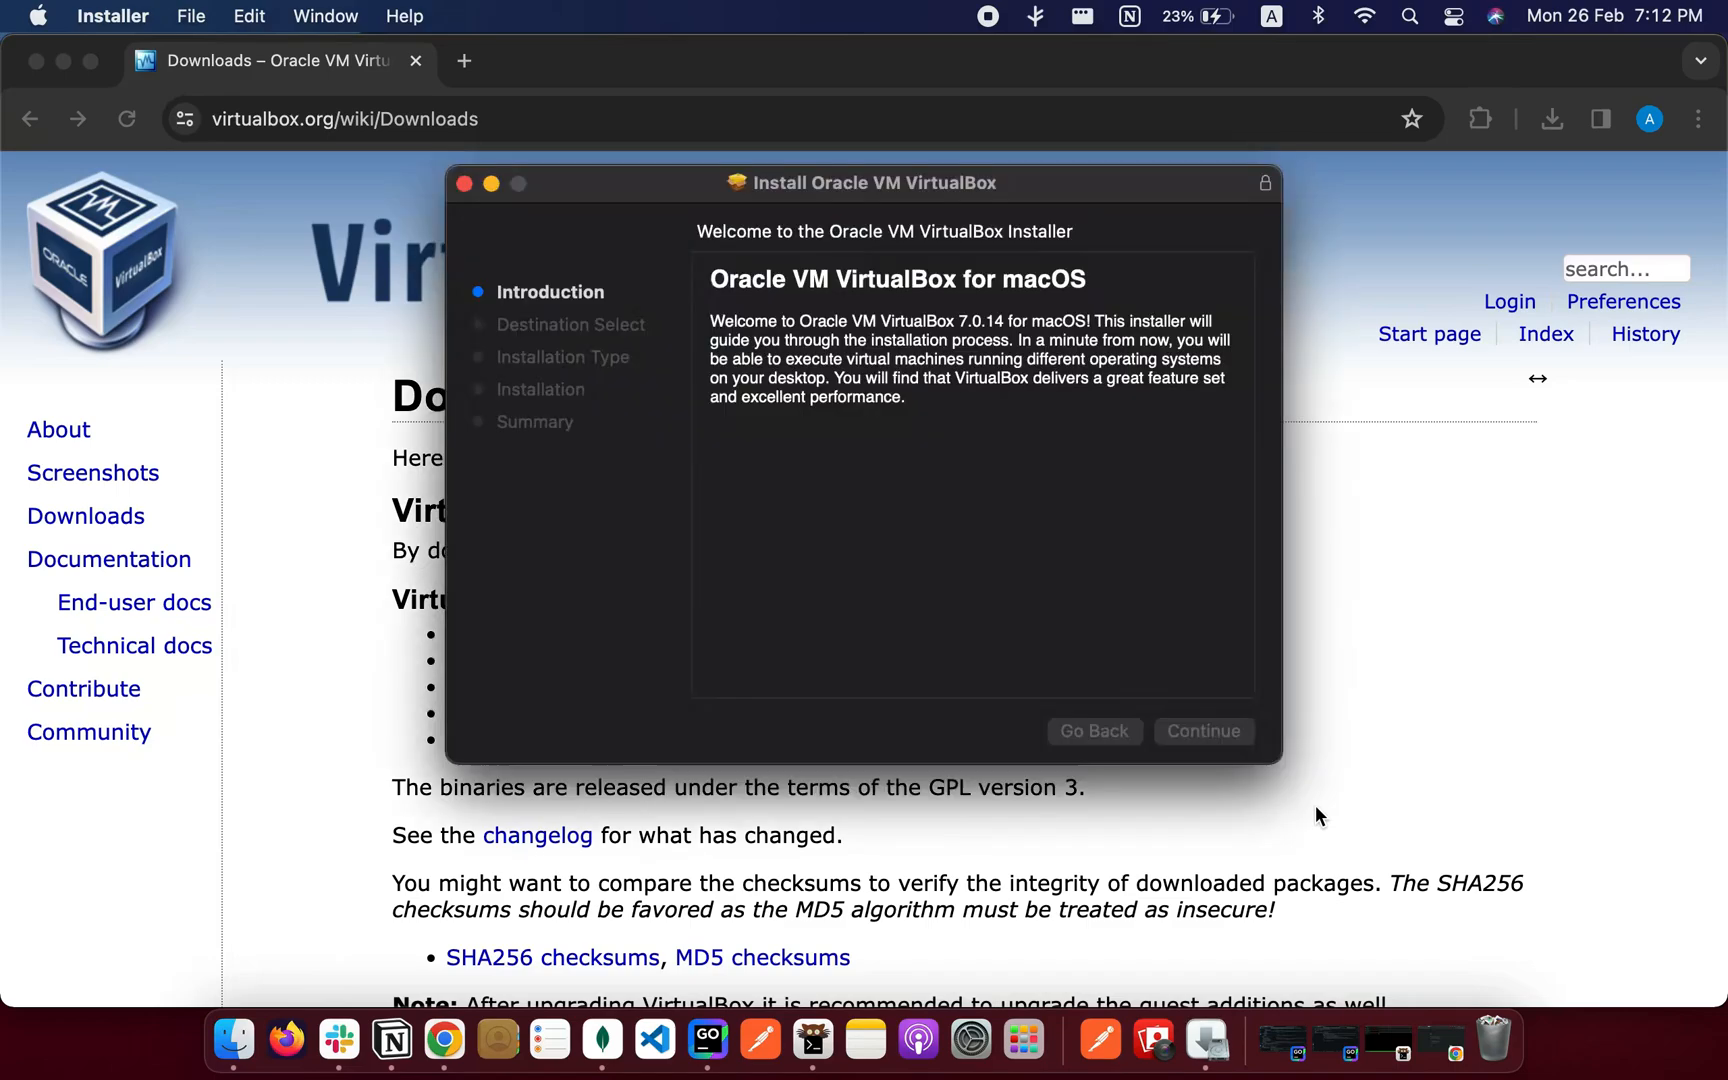
click(1216, 732)
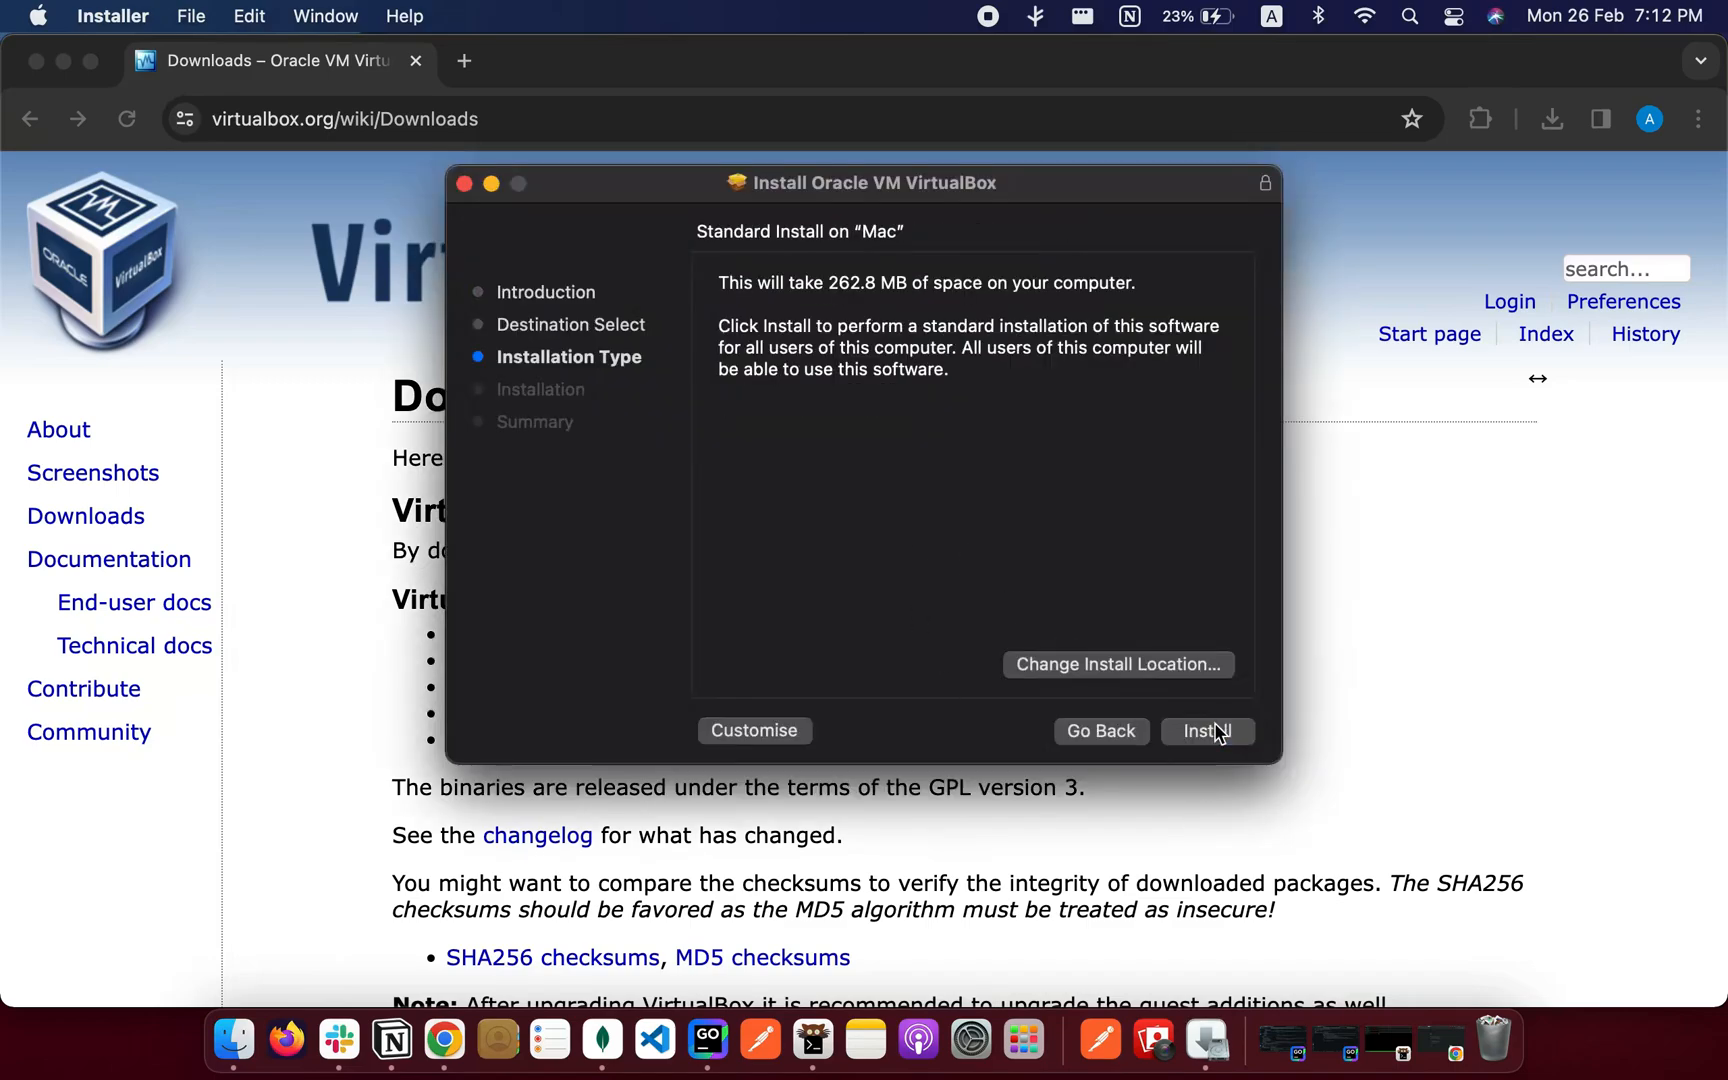
click(1210, 745)
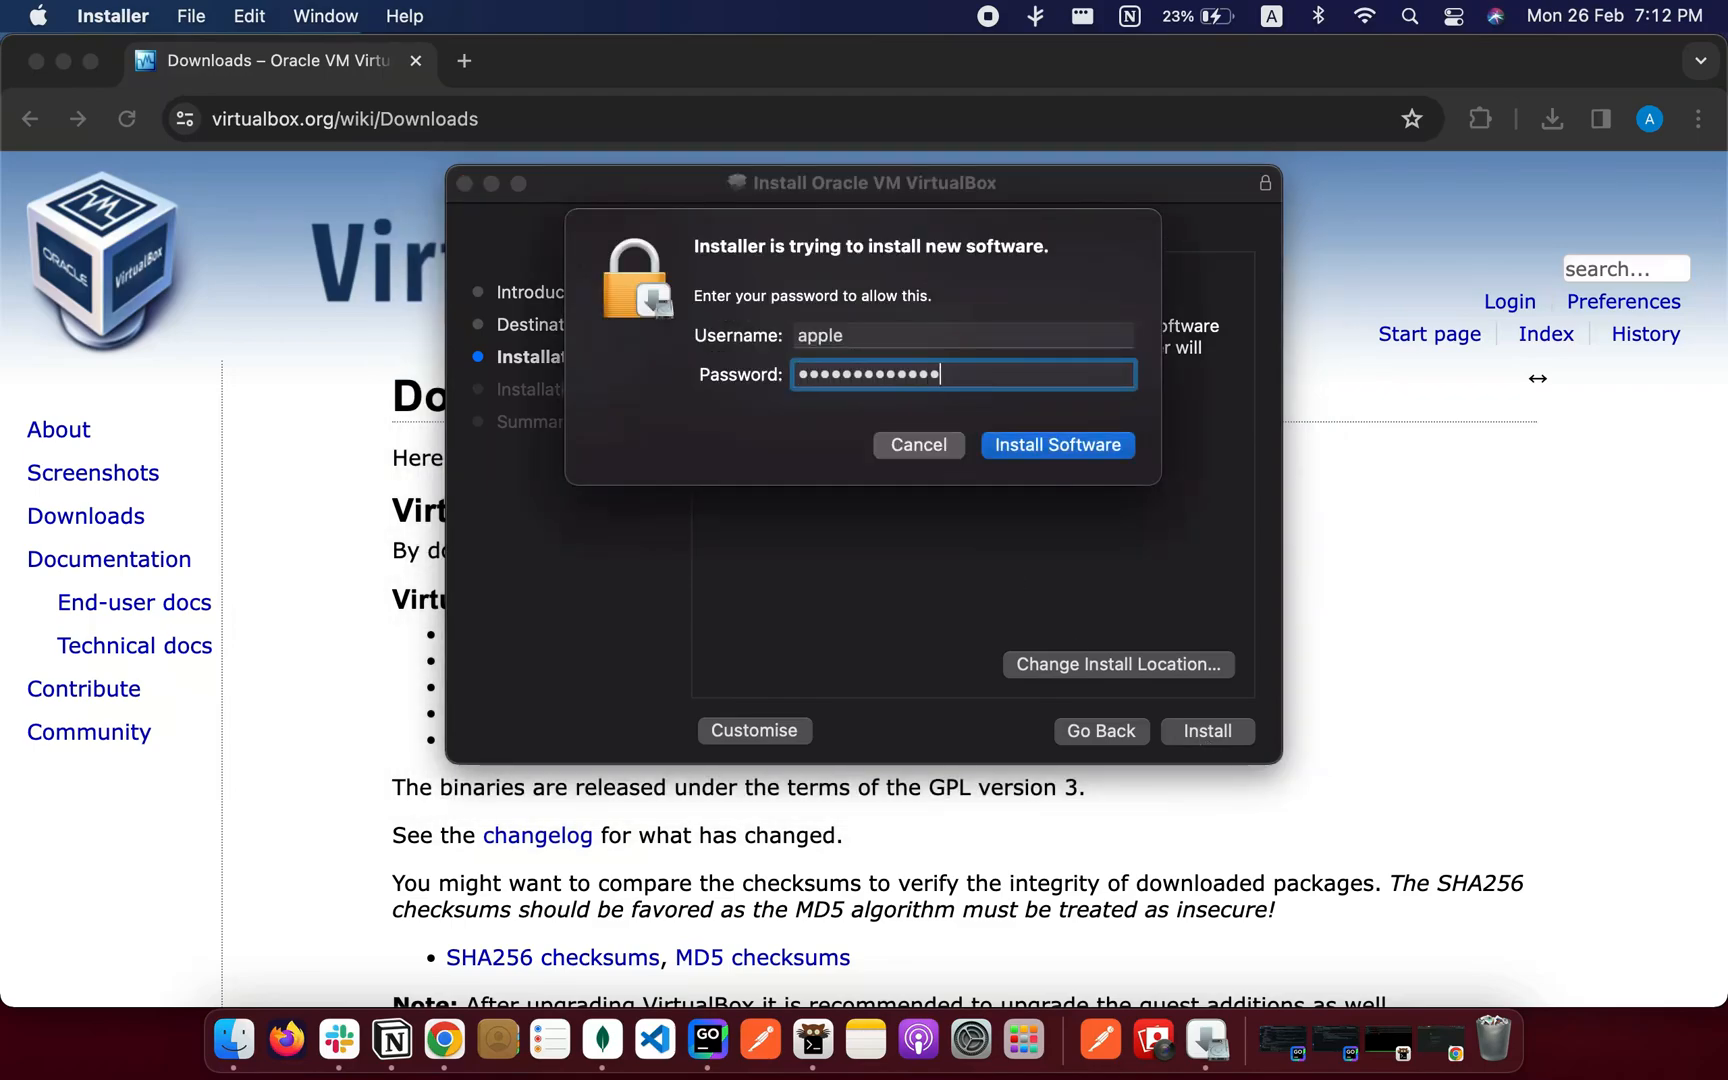
key(Return)
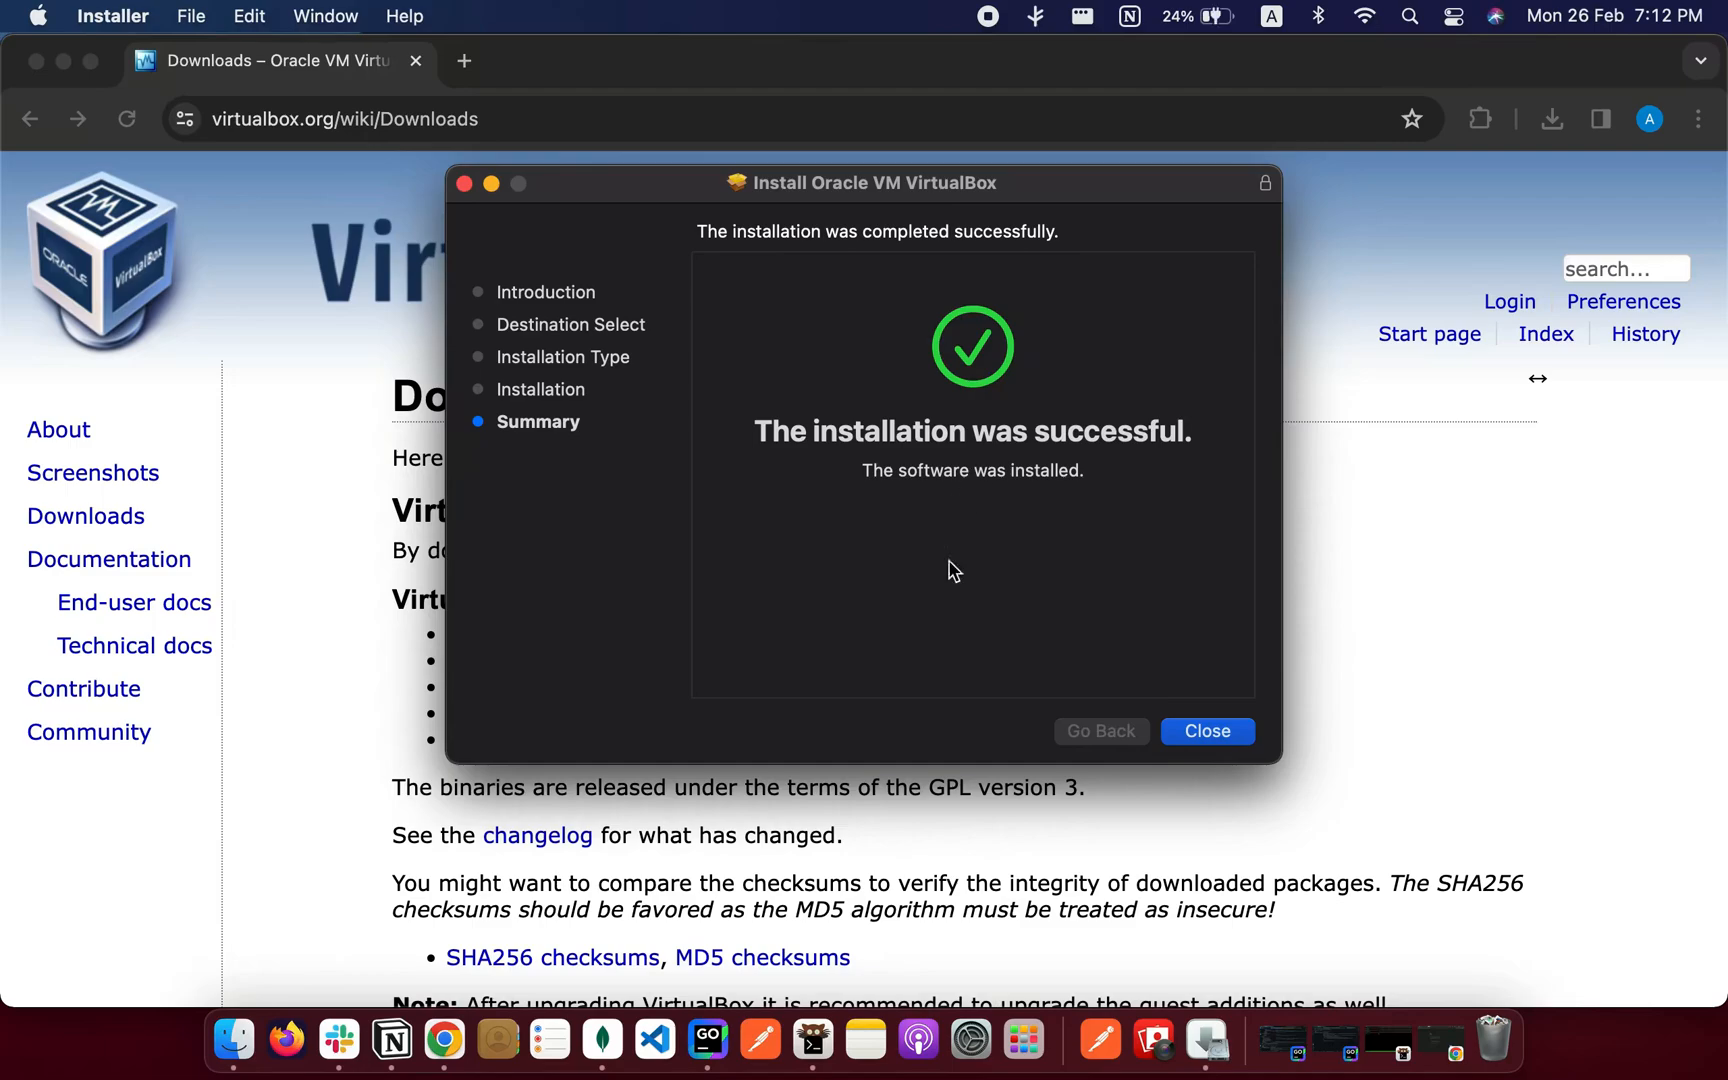
- Close the finished installer, launch VirtualBox via Spotlight, and close Chrome
click(1204, 735)
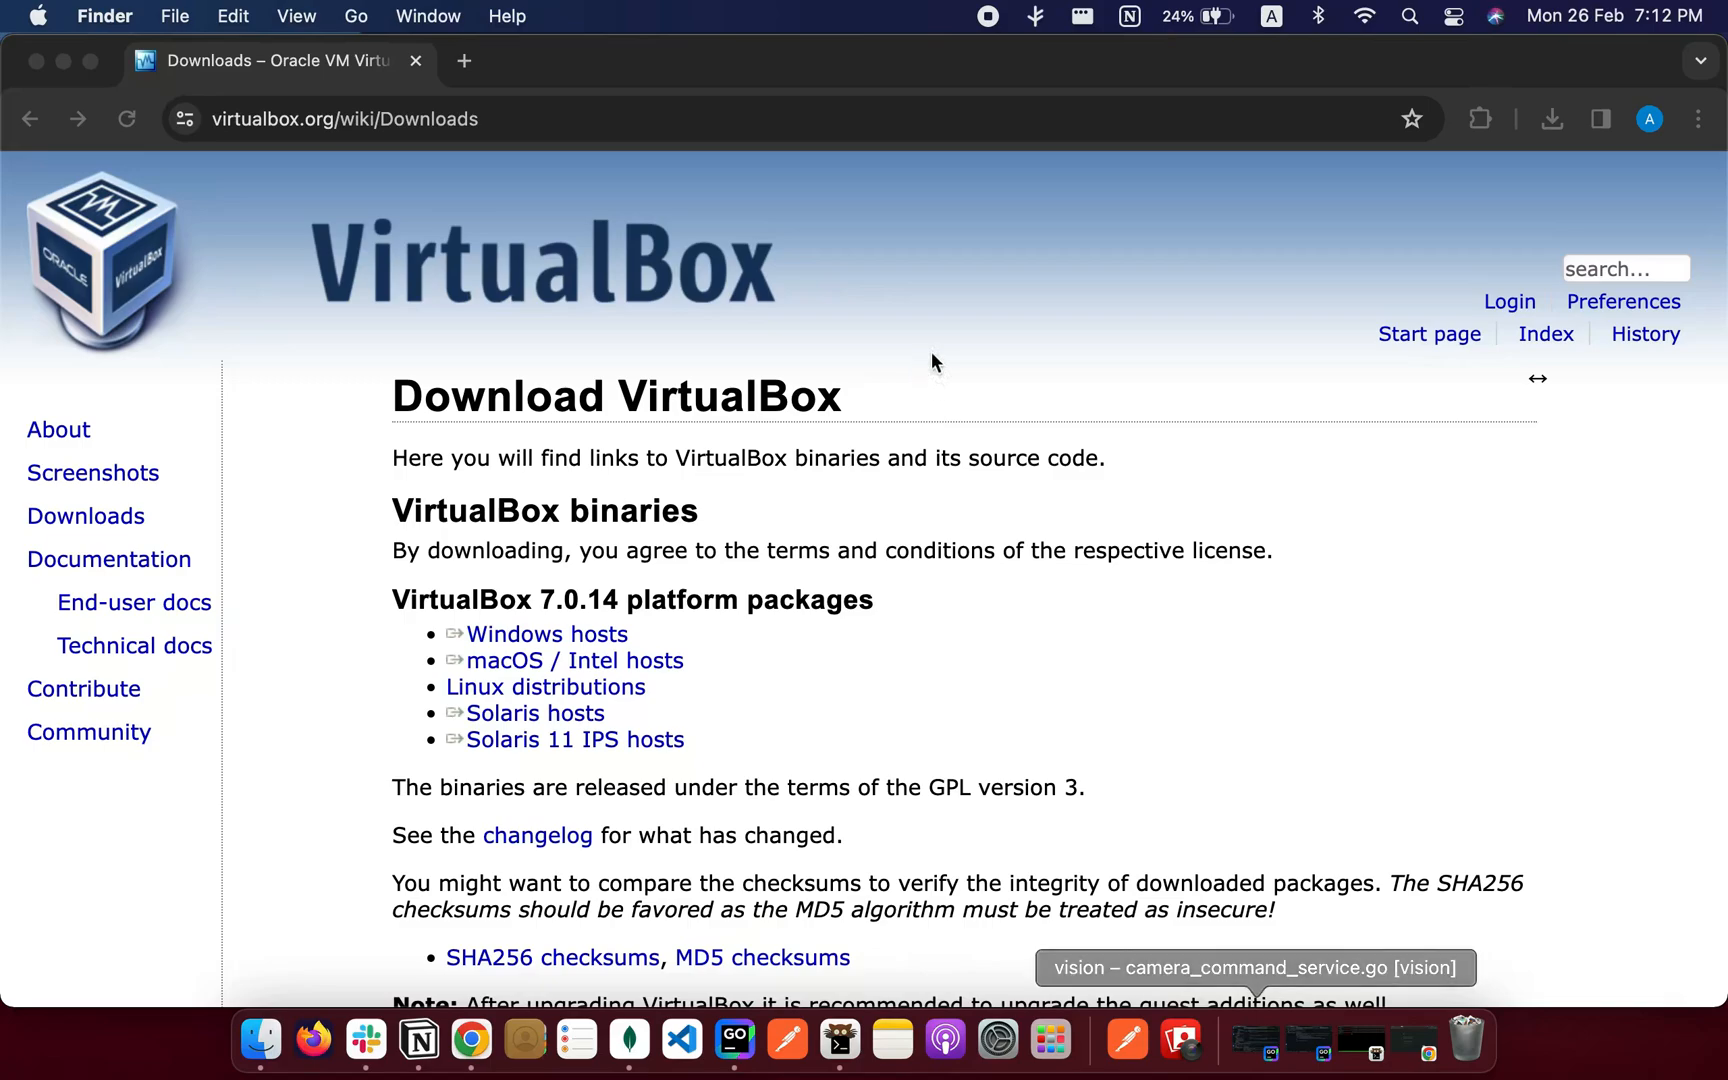
key(super+space)
text(virtua)
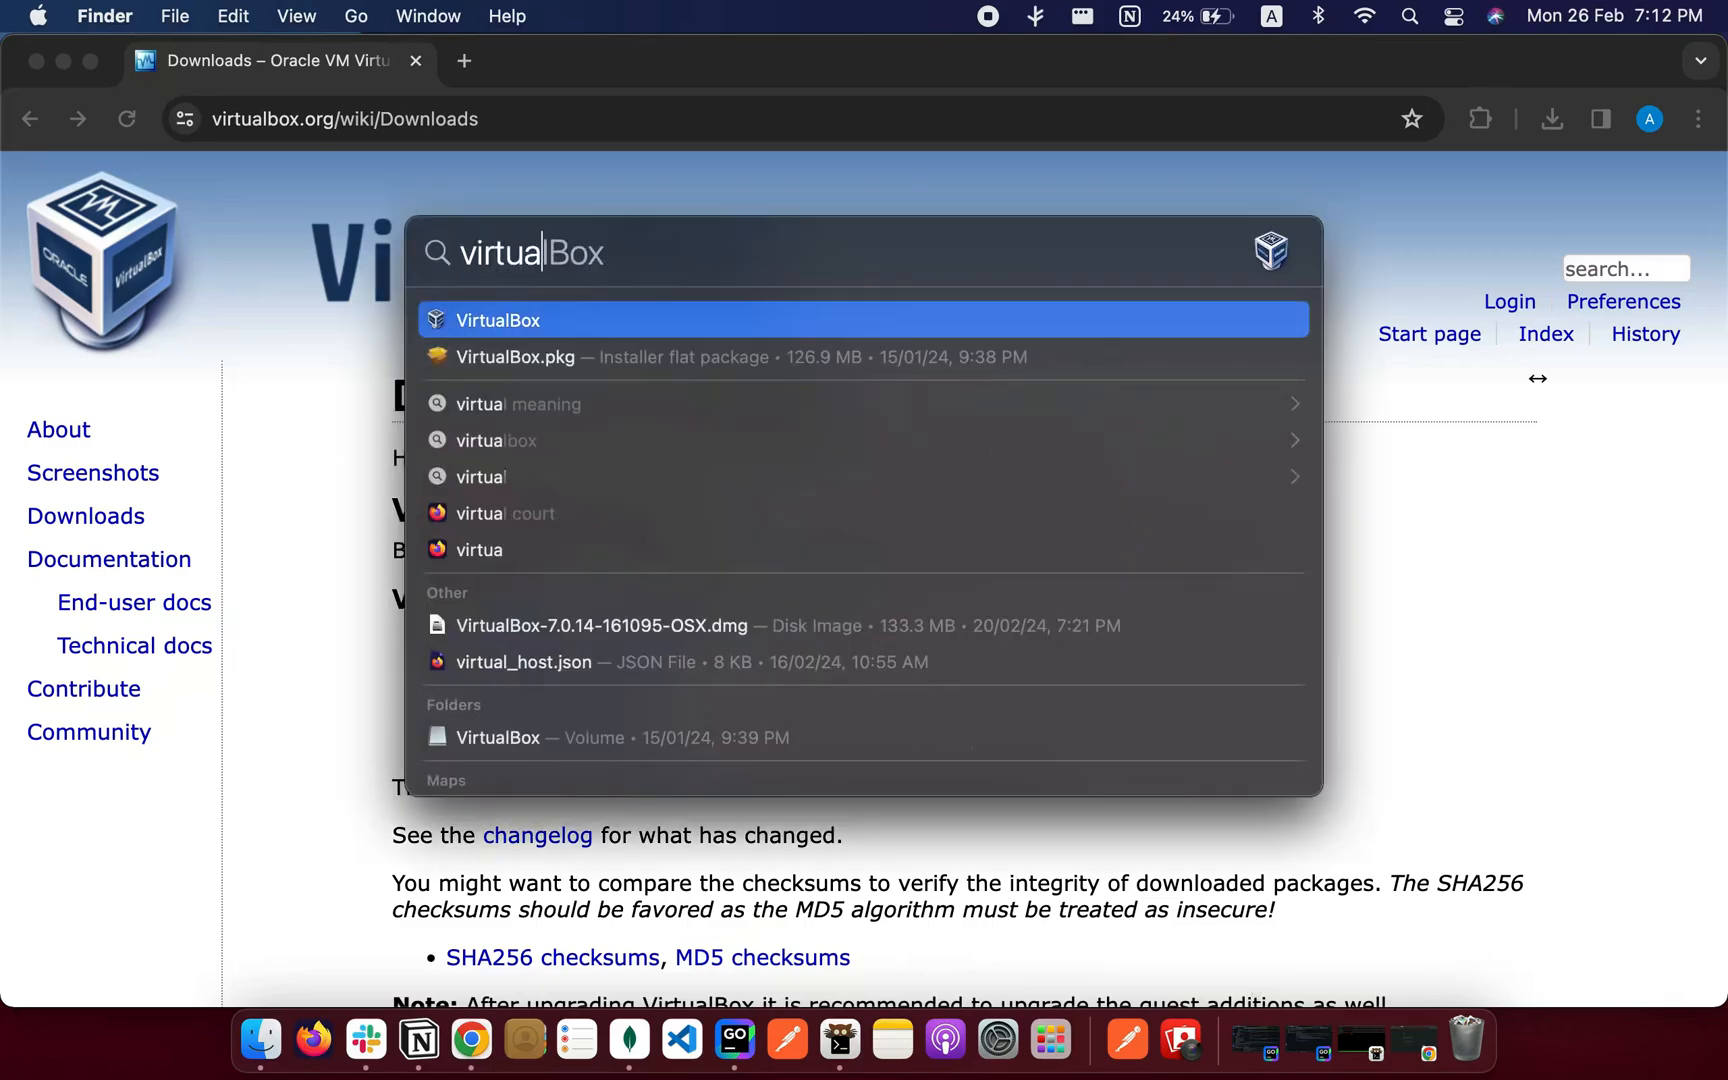
key(Return)
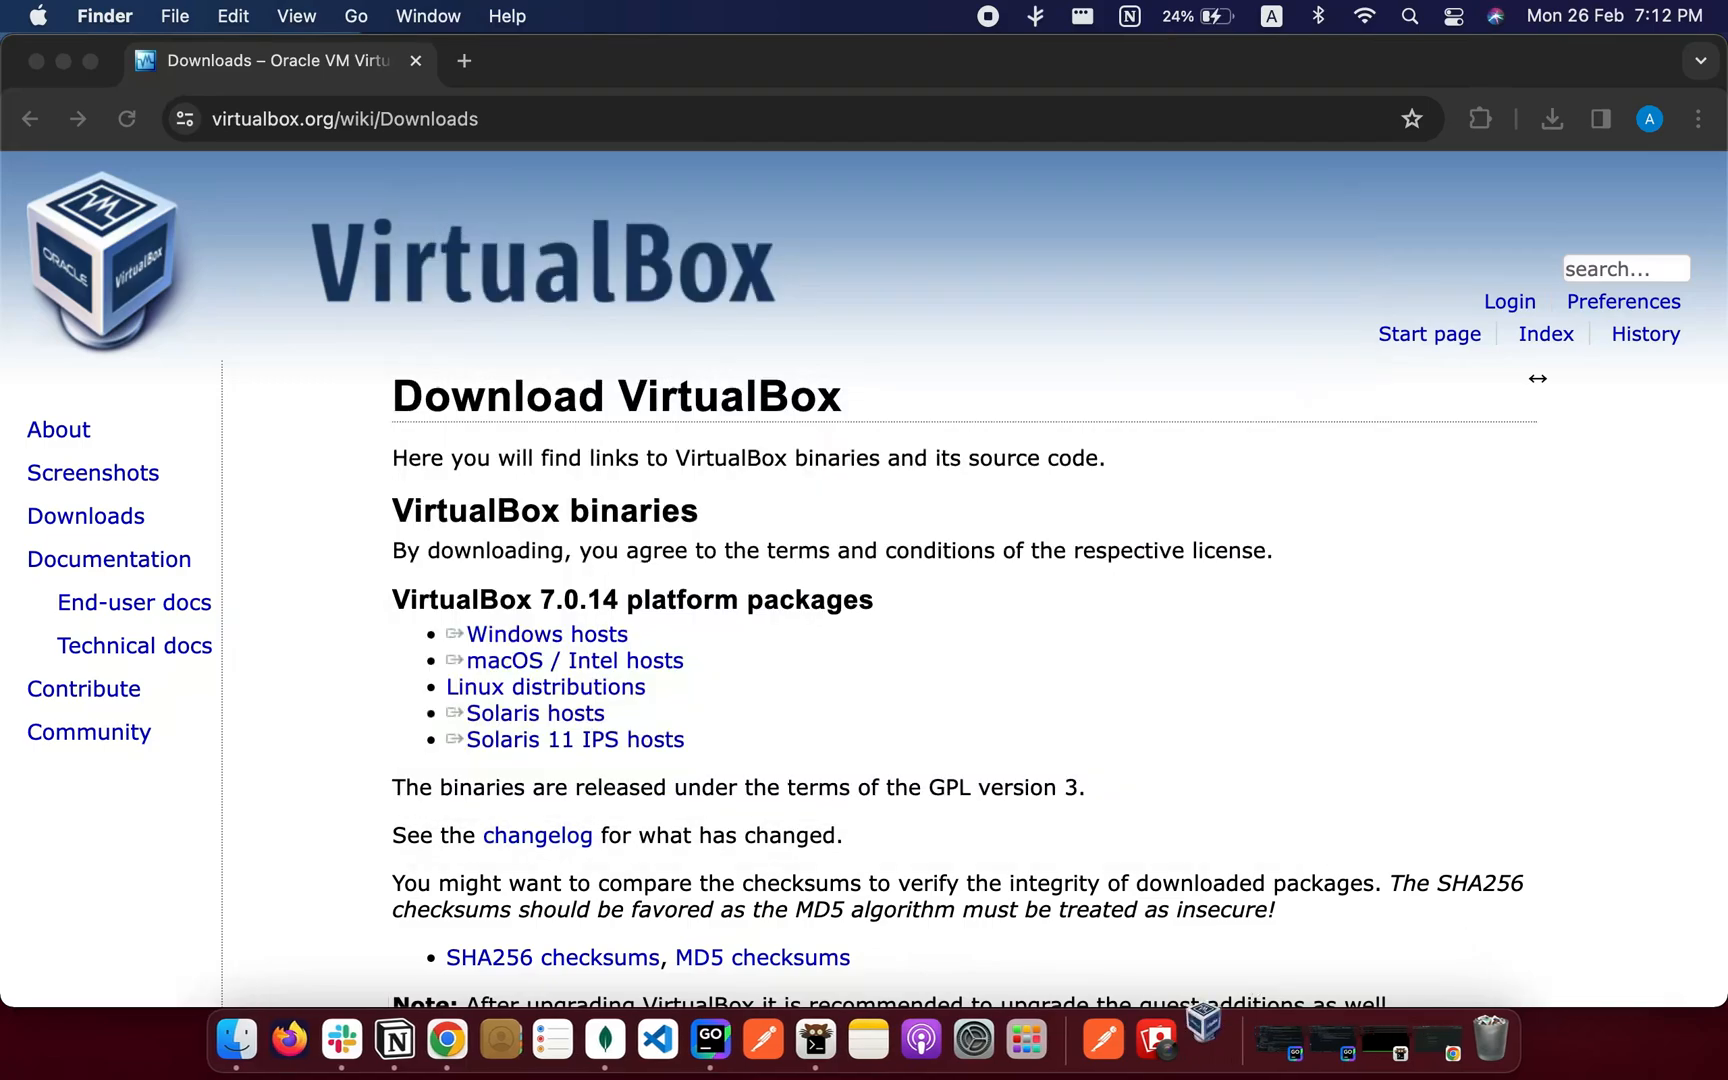
click(36, 62)
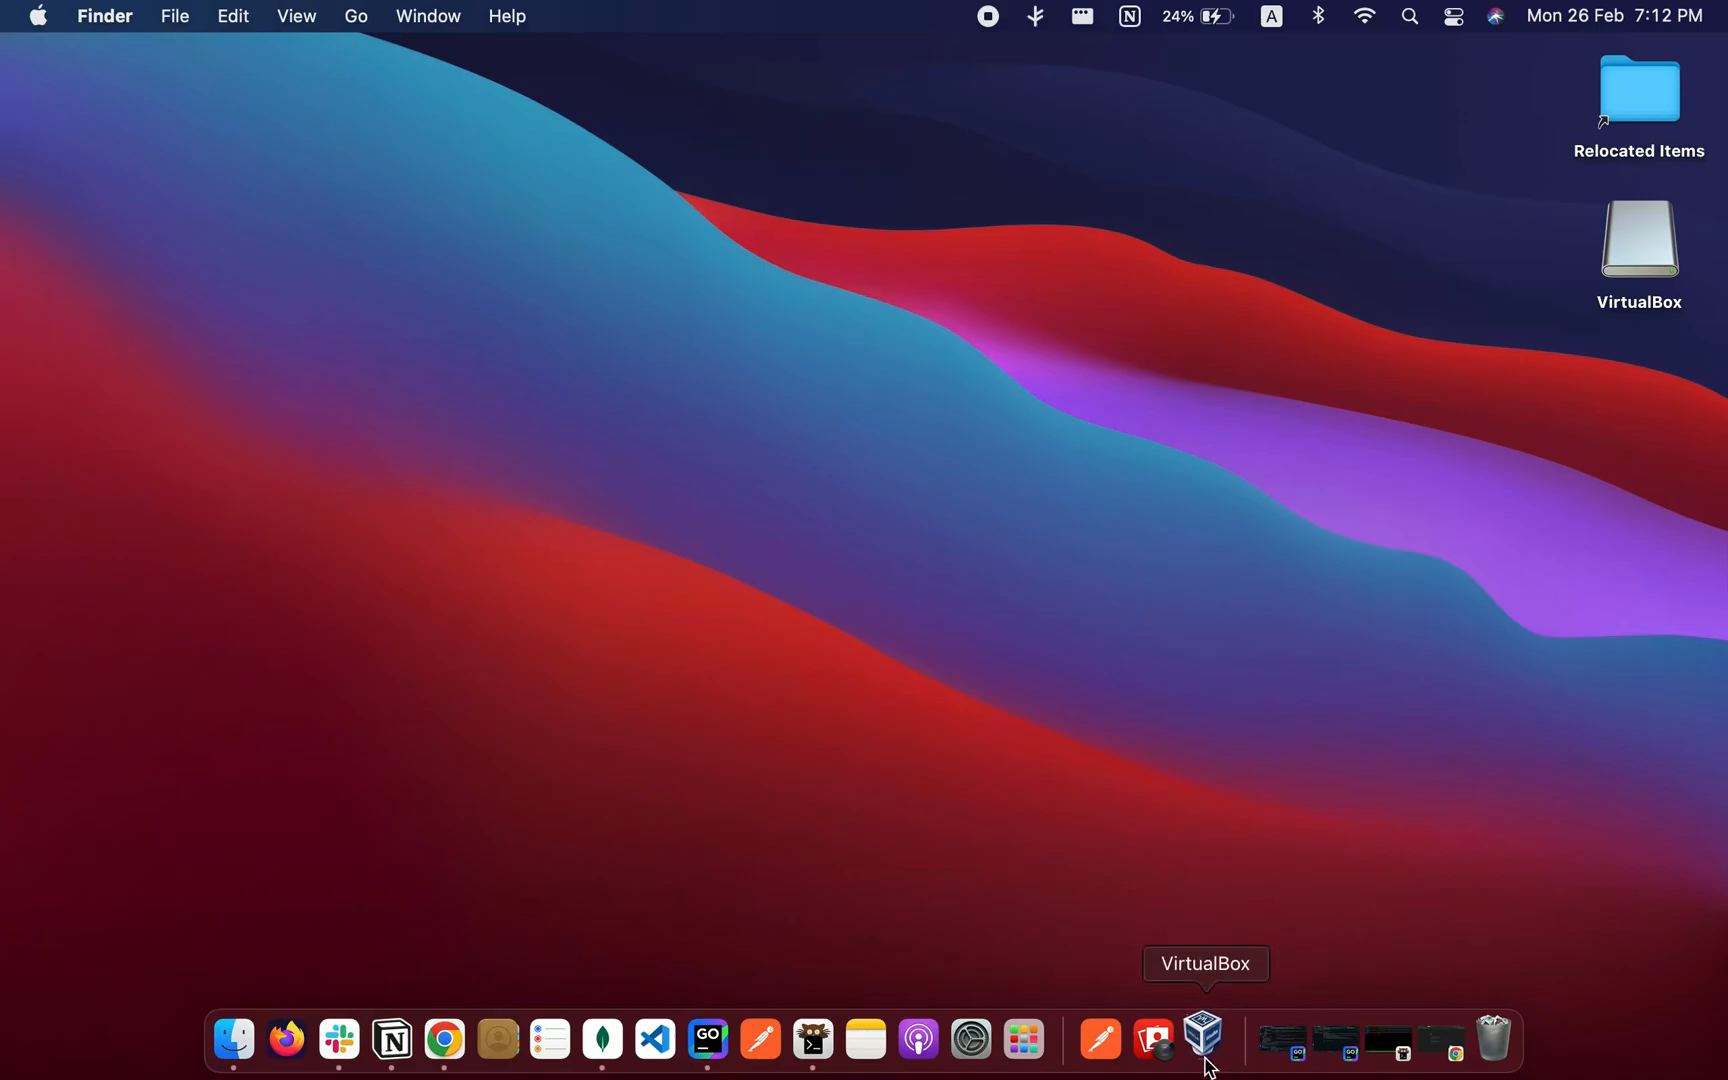
- Clear the desktop disk-icon selection and maximise the VirtualBox Manager window
click(1666, 309)
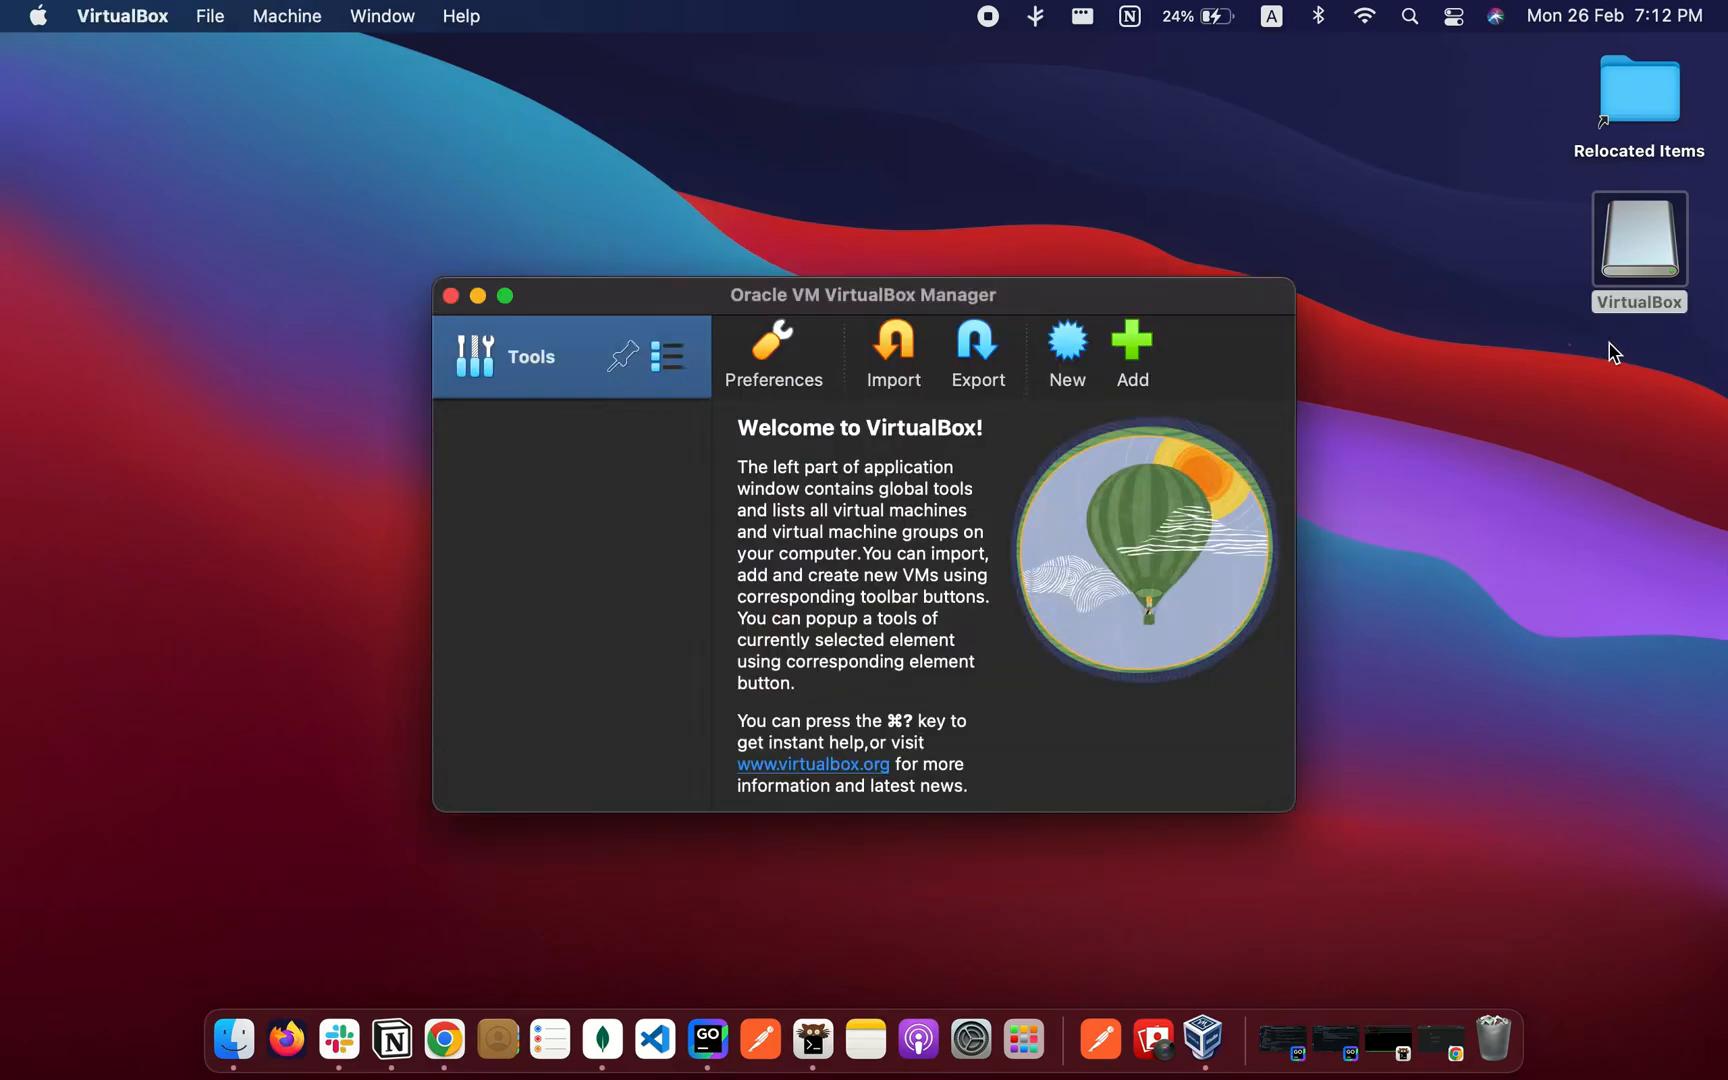
click(1577, 188)
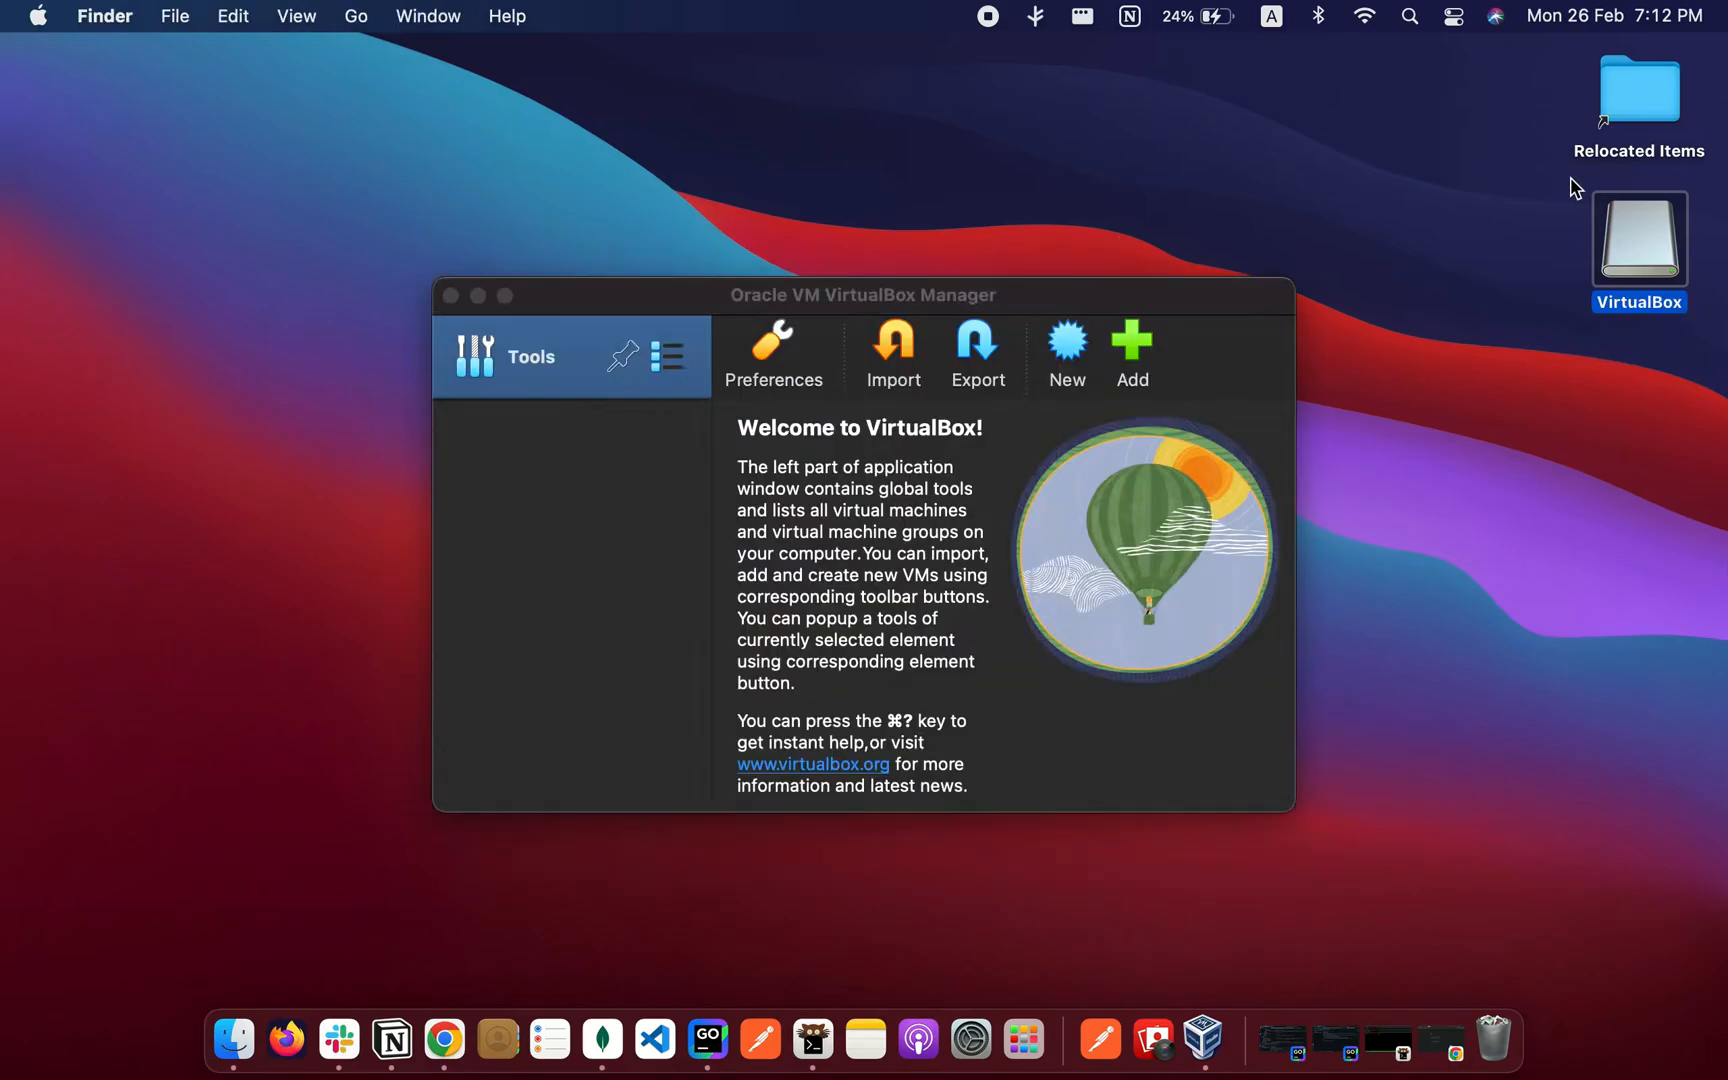
drag(1558, 224, 1714, 395)
click(1714, 395)
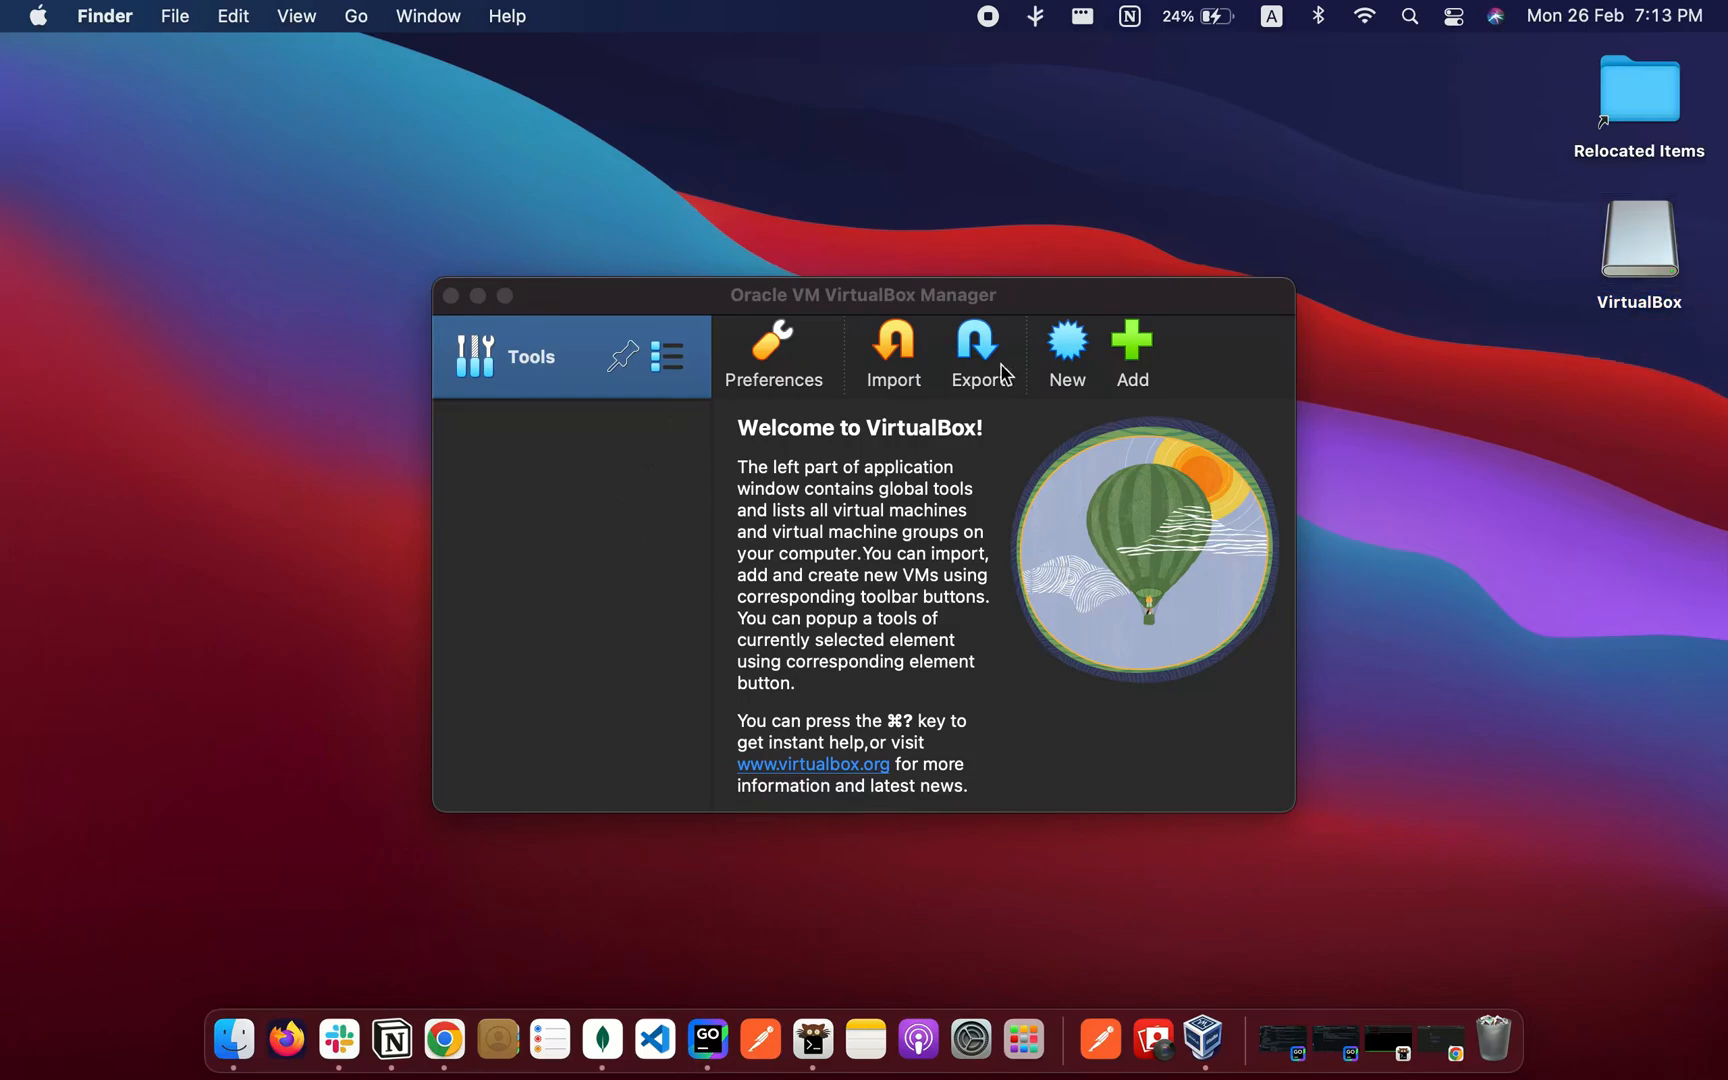
click(876, 299)
double_click(876, 299)
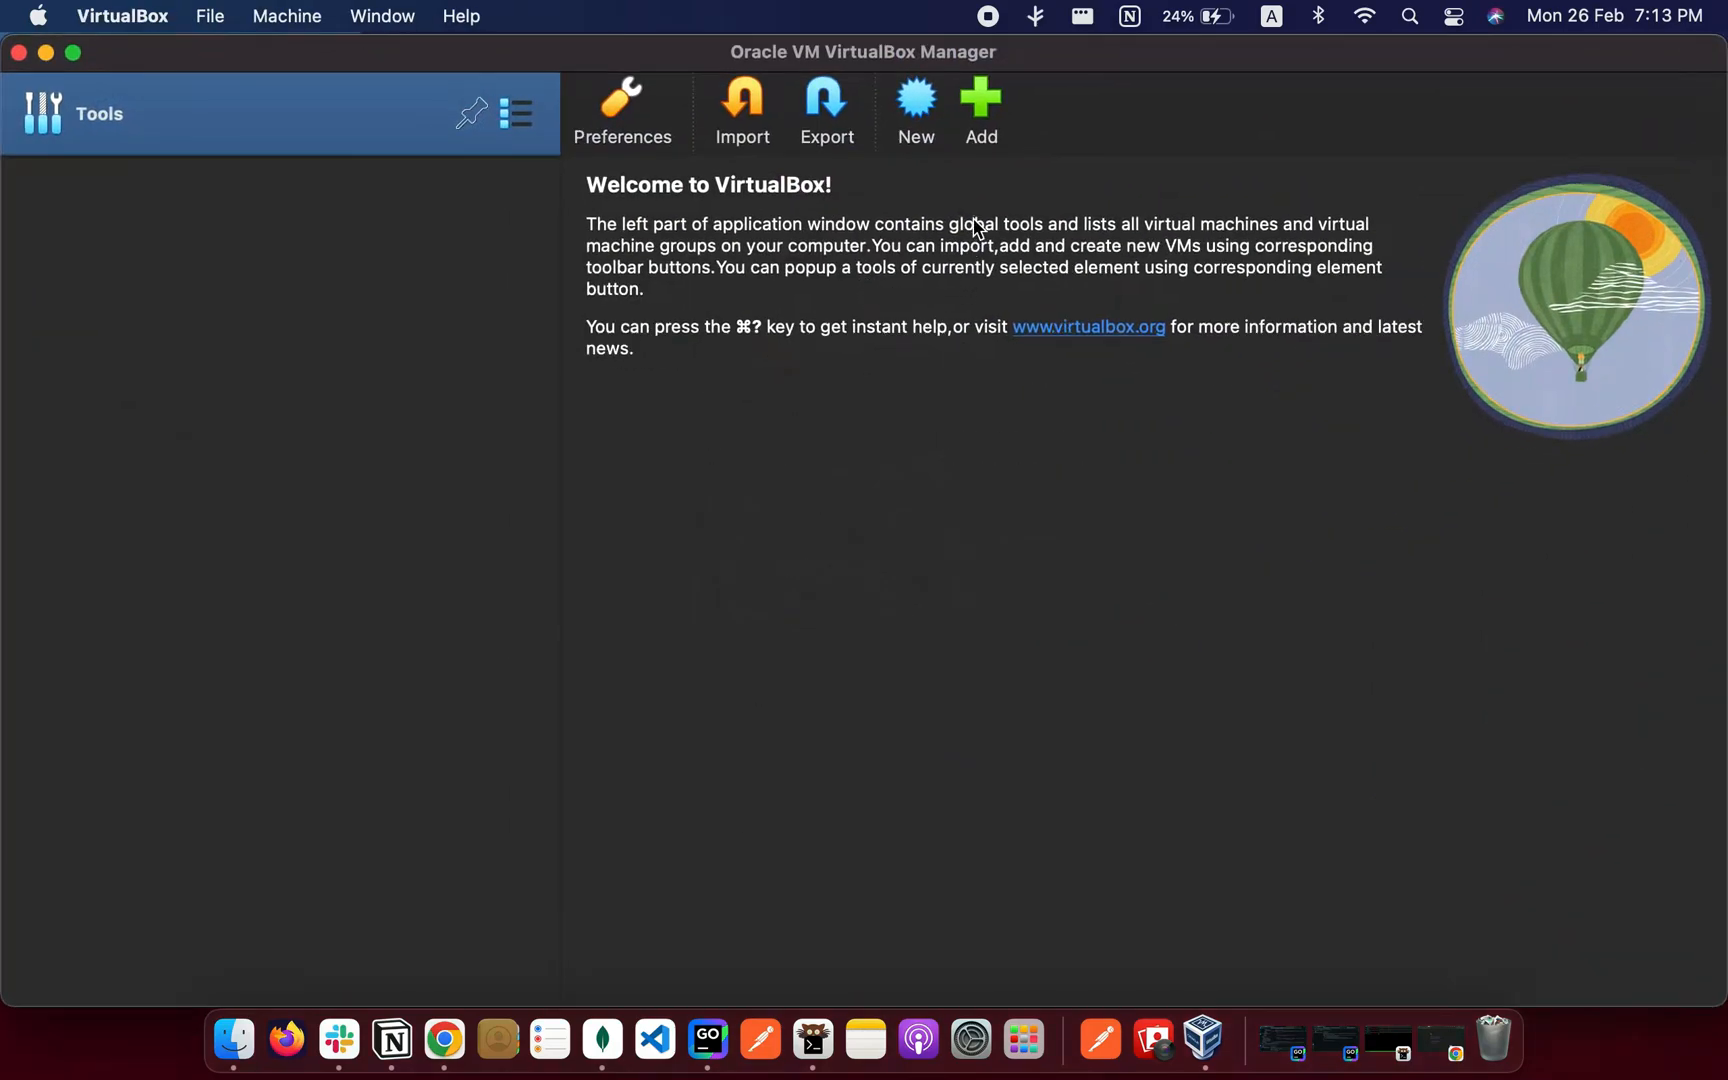
- Open Parrot-home-6.0_amd64.ova from Downloads > downloads in a new Finder window
click(976, 122)
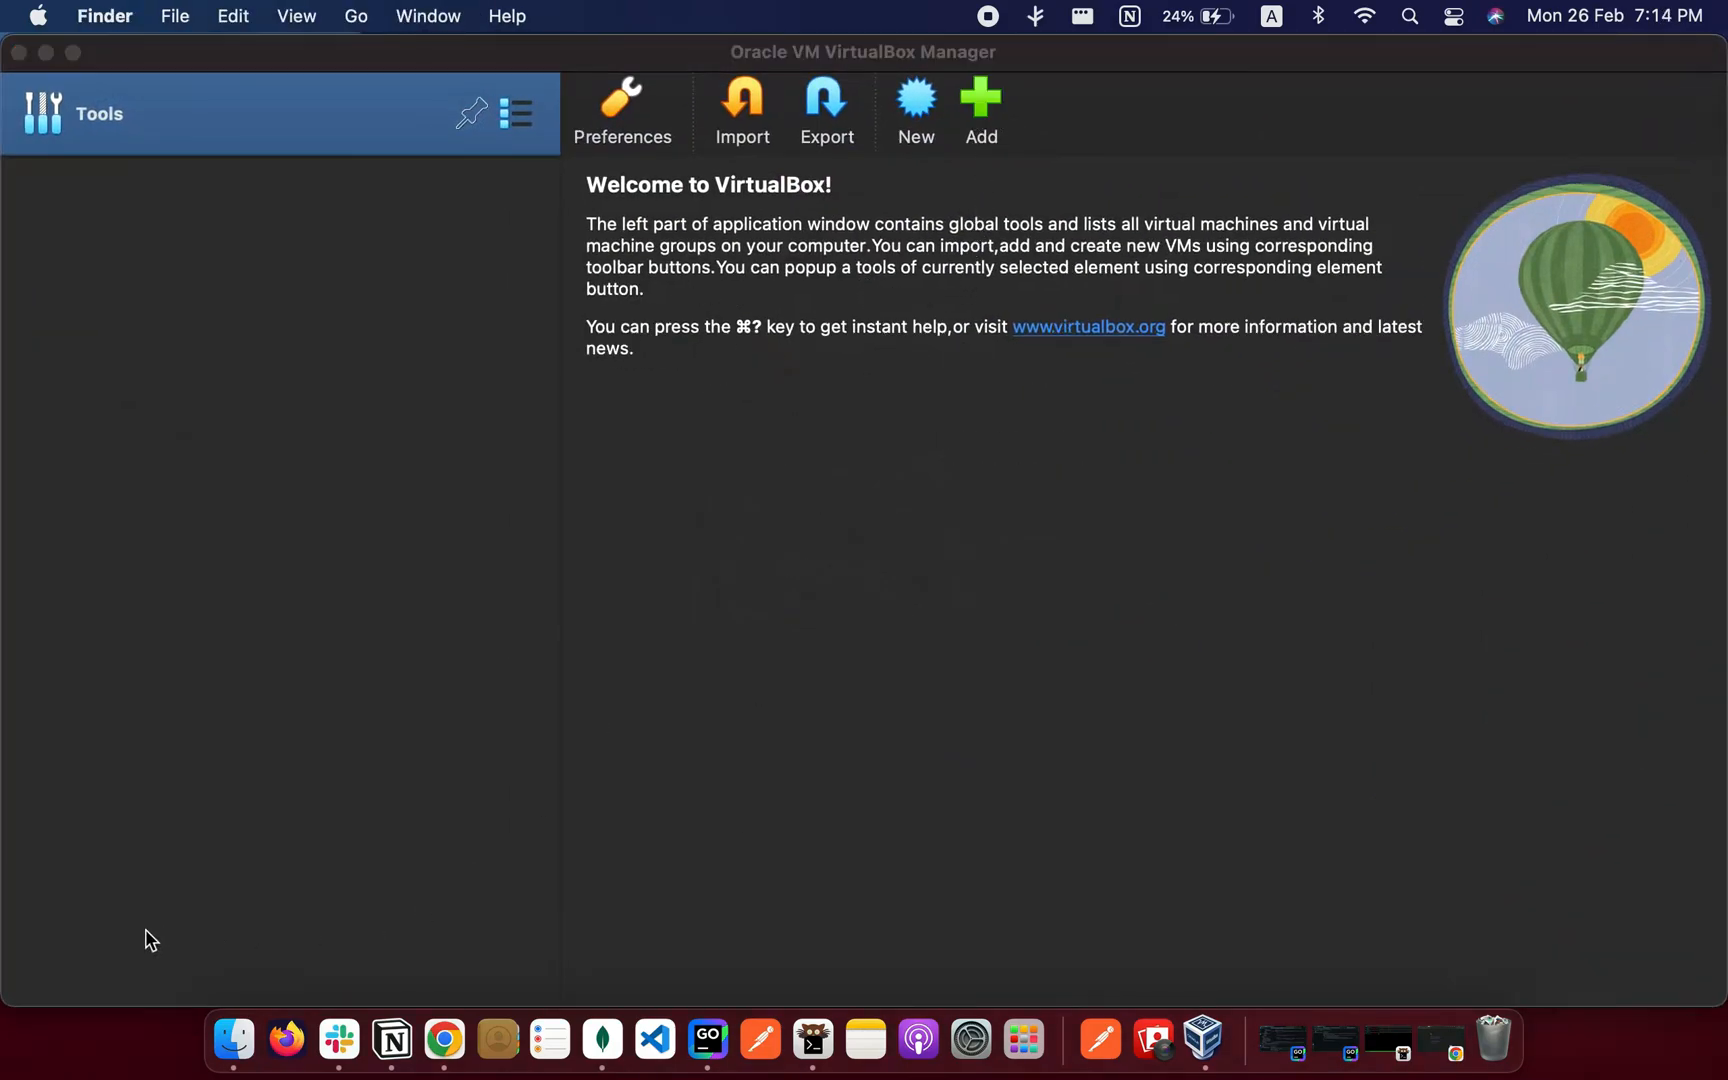
click(233, 1043)
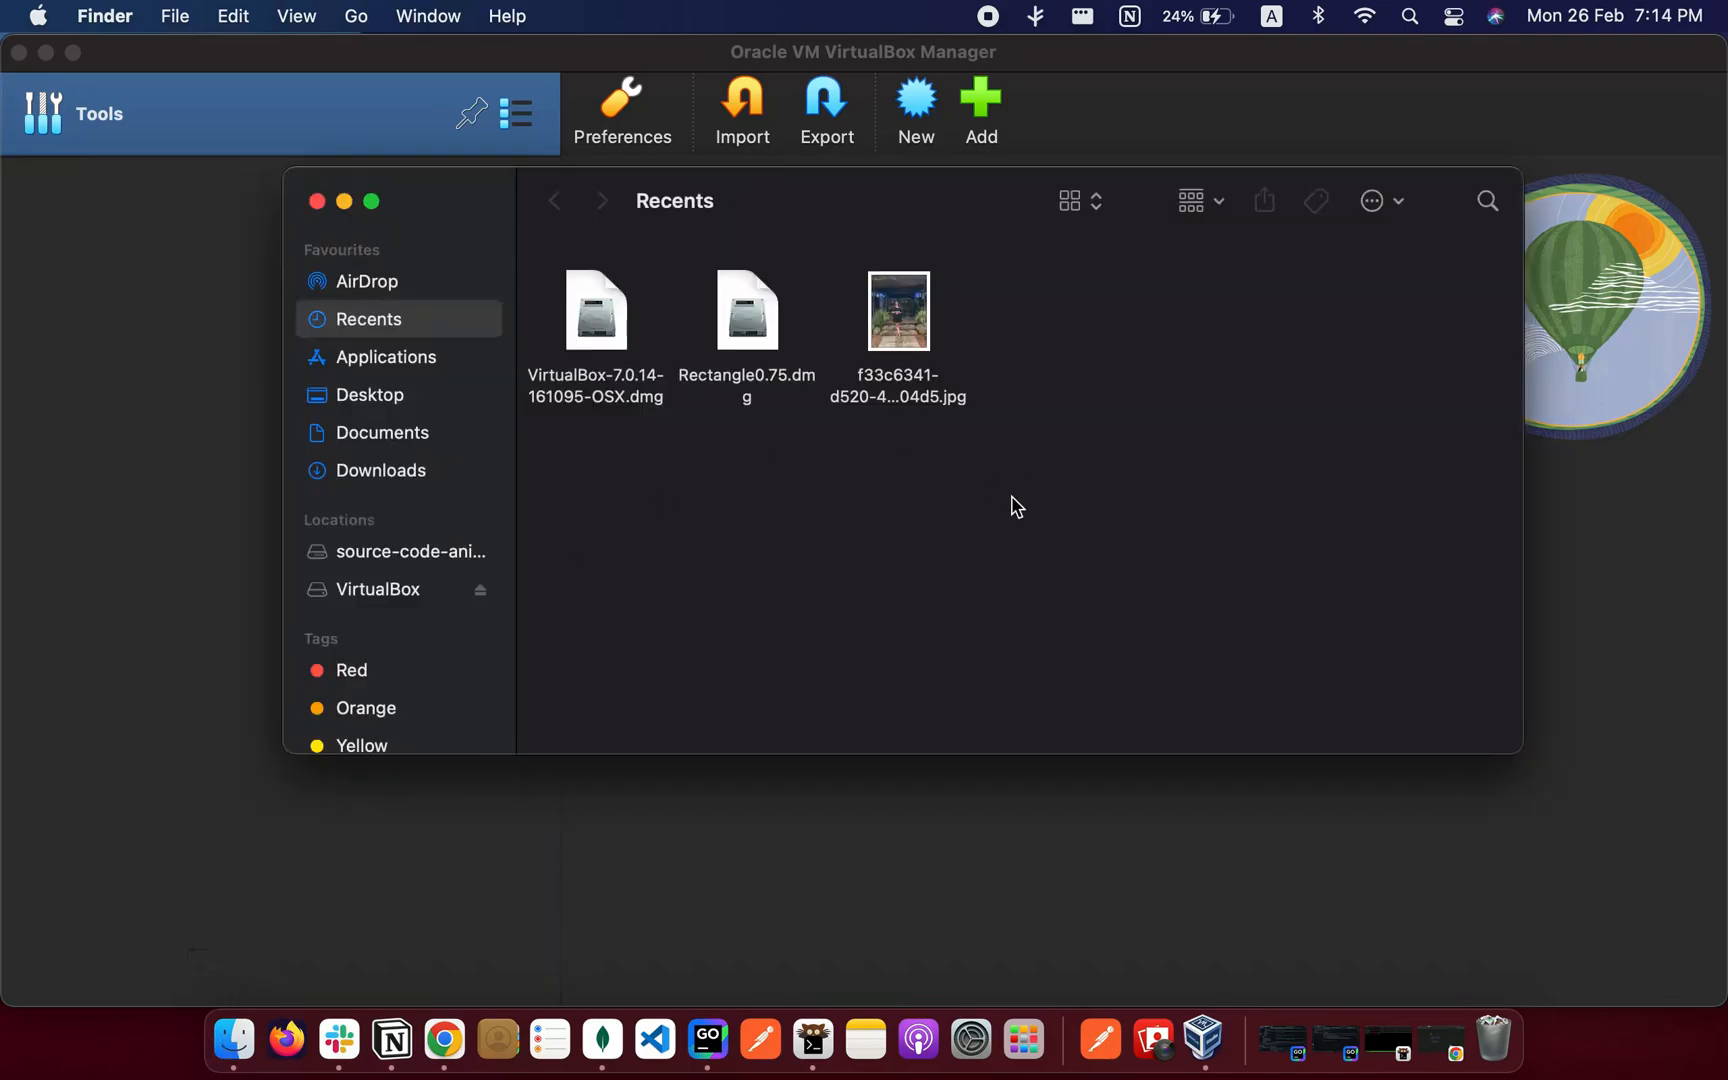
click(420, 366)
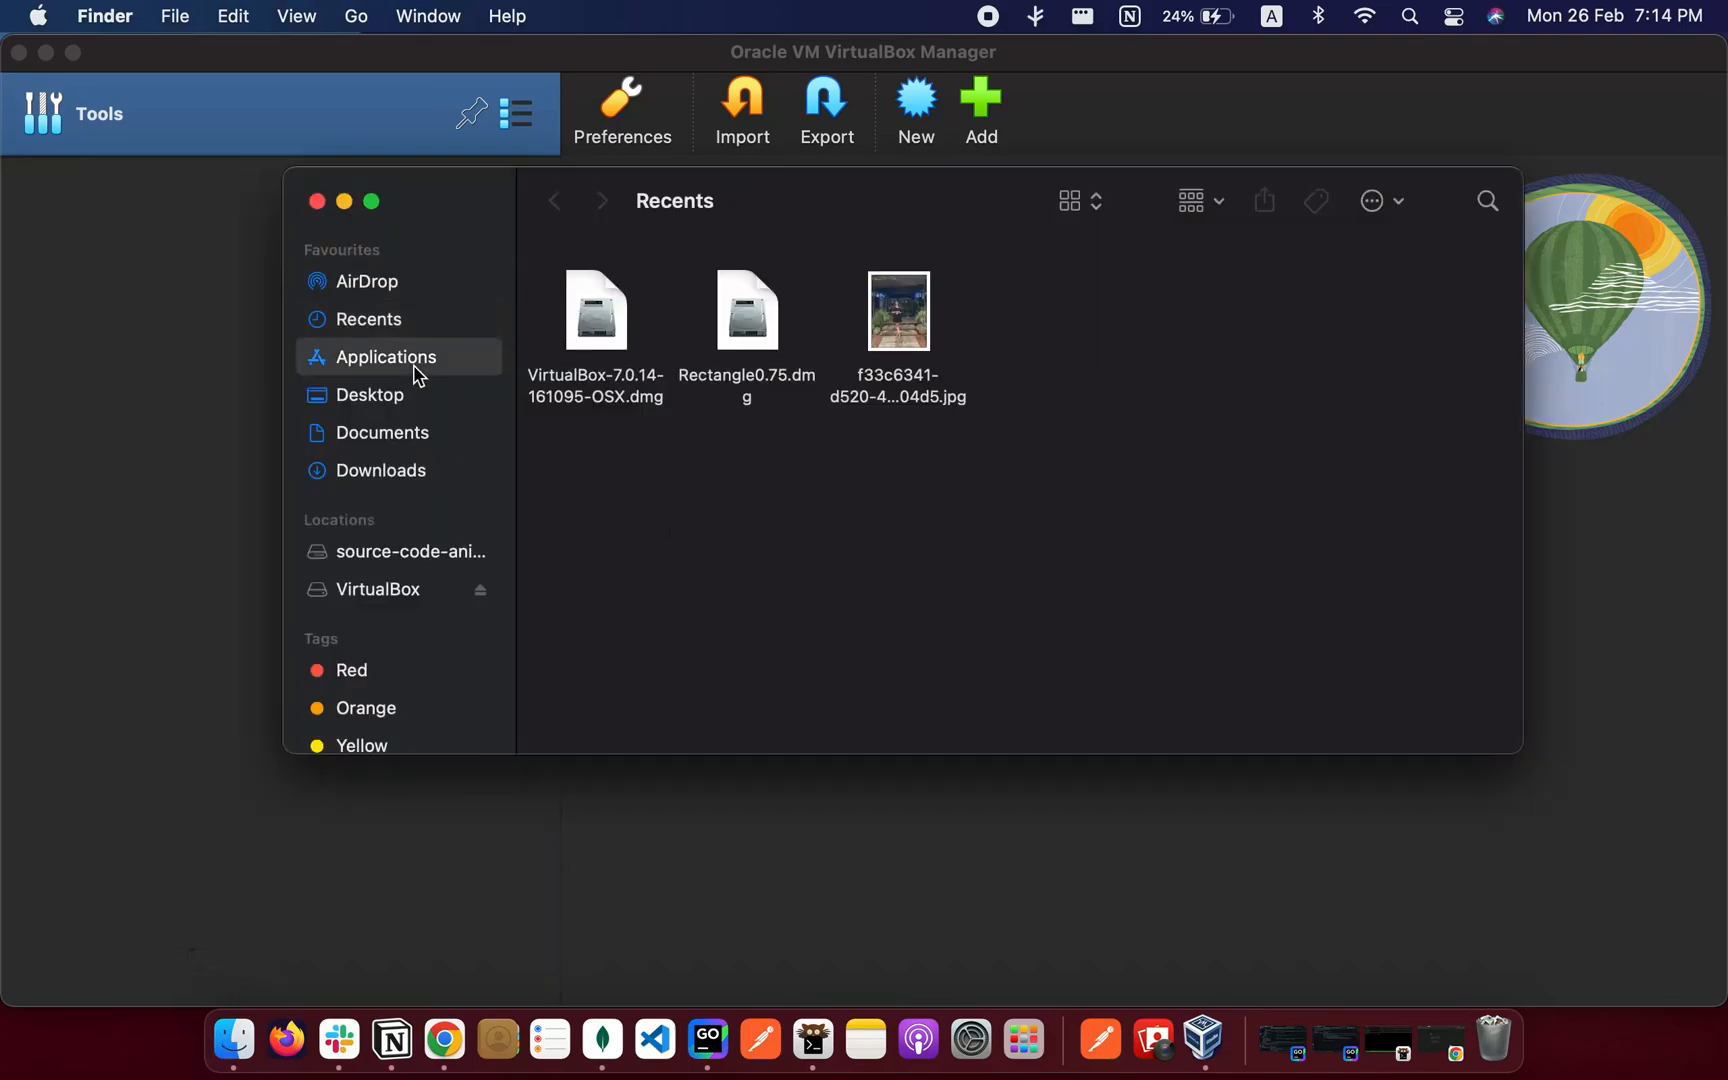
click(405, 472)
double_click(633, 297)
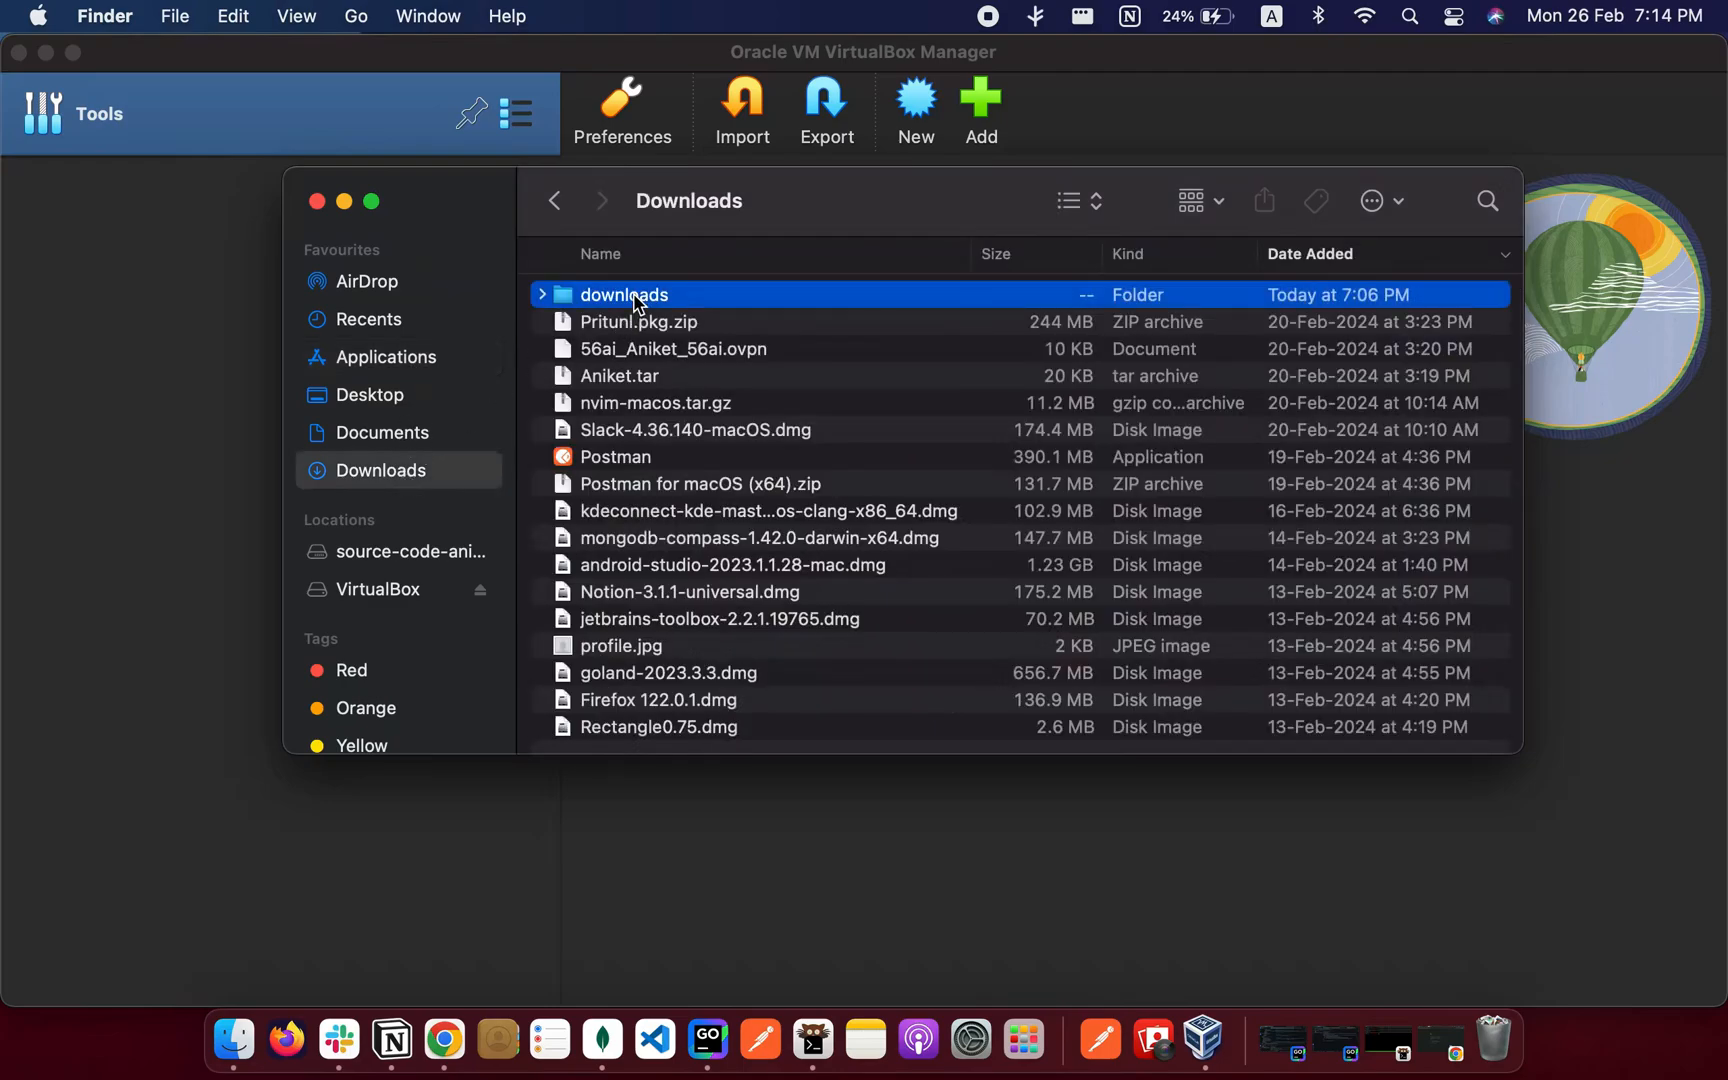
click(691, 300)
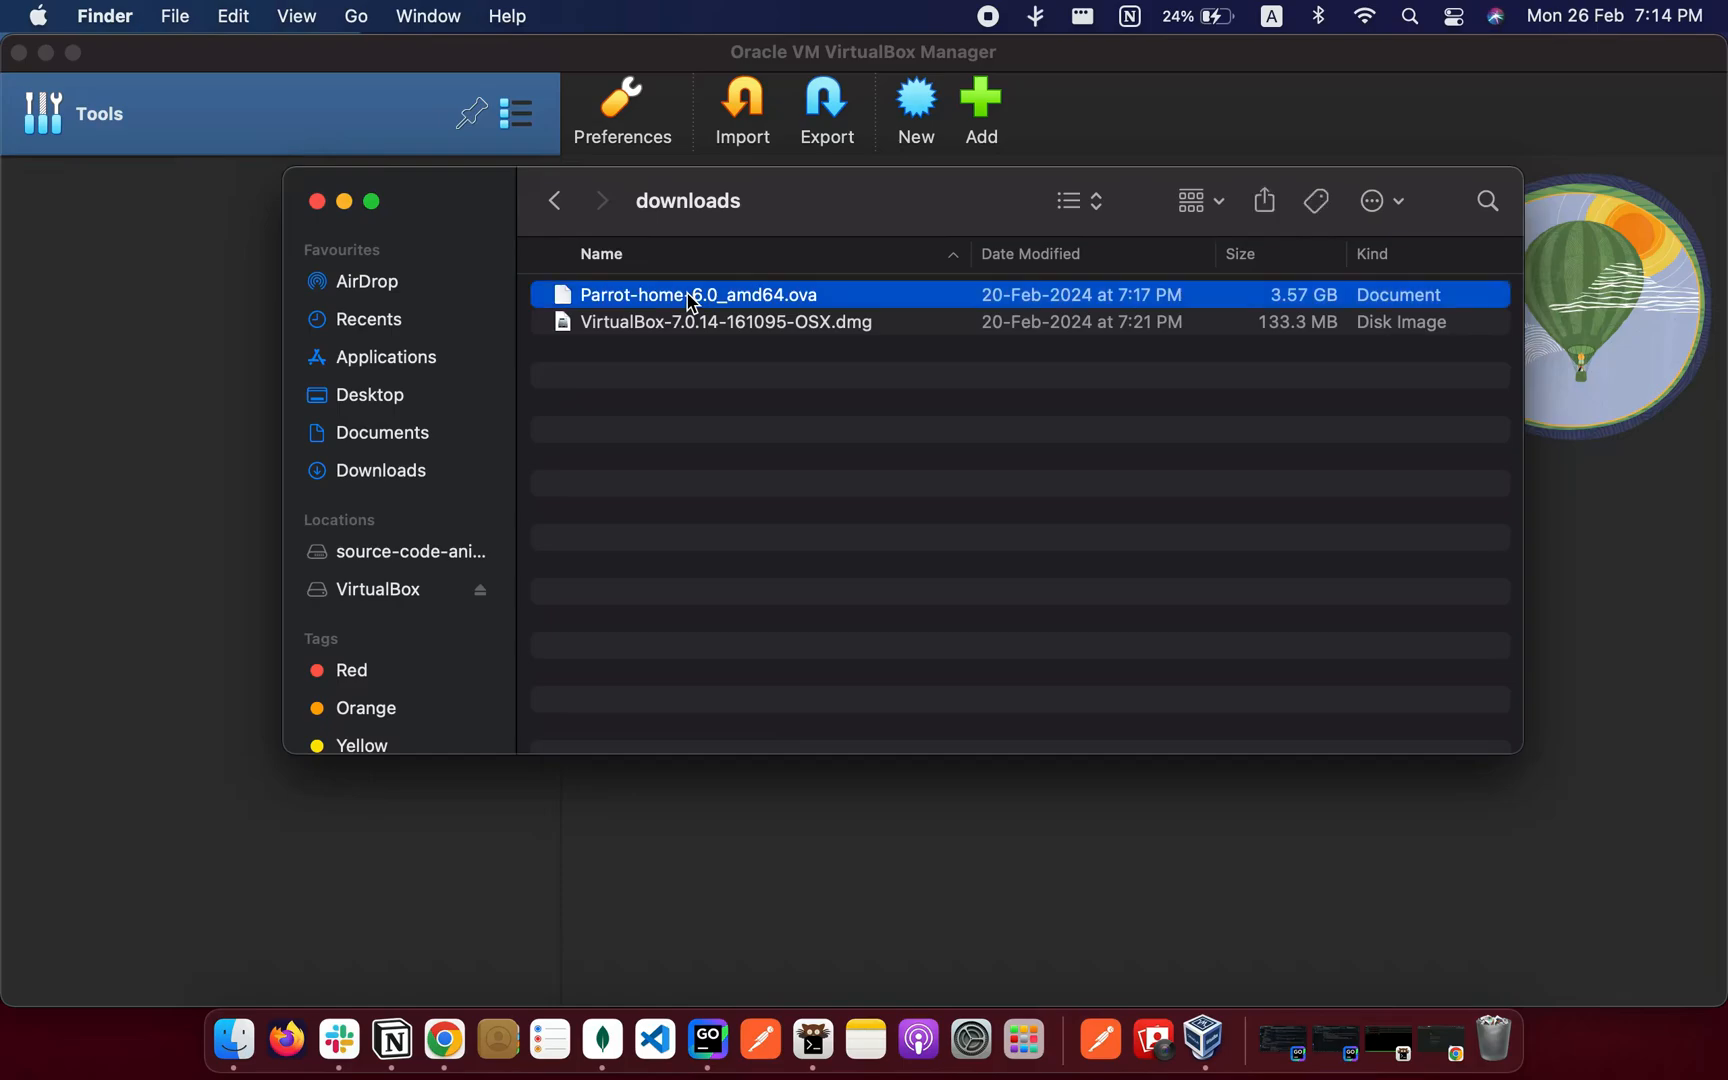
click(691, 297)
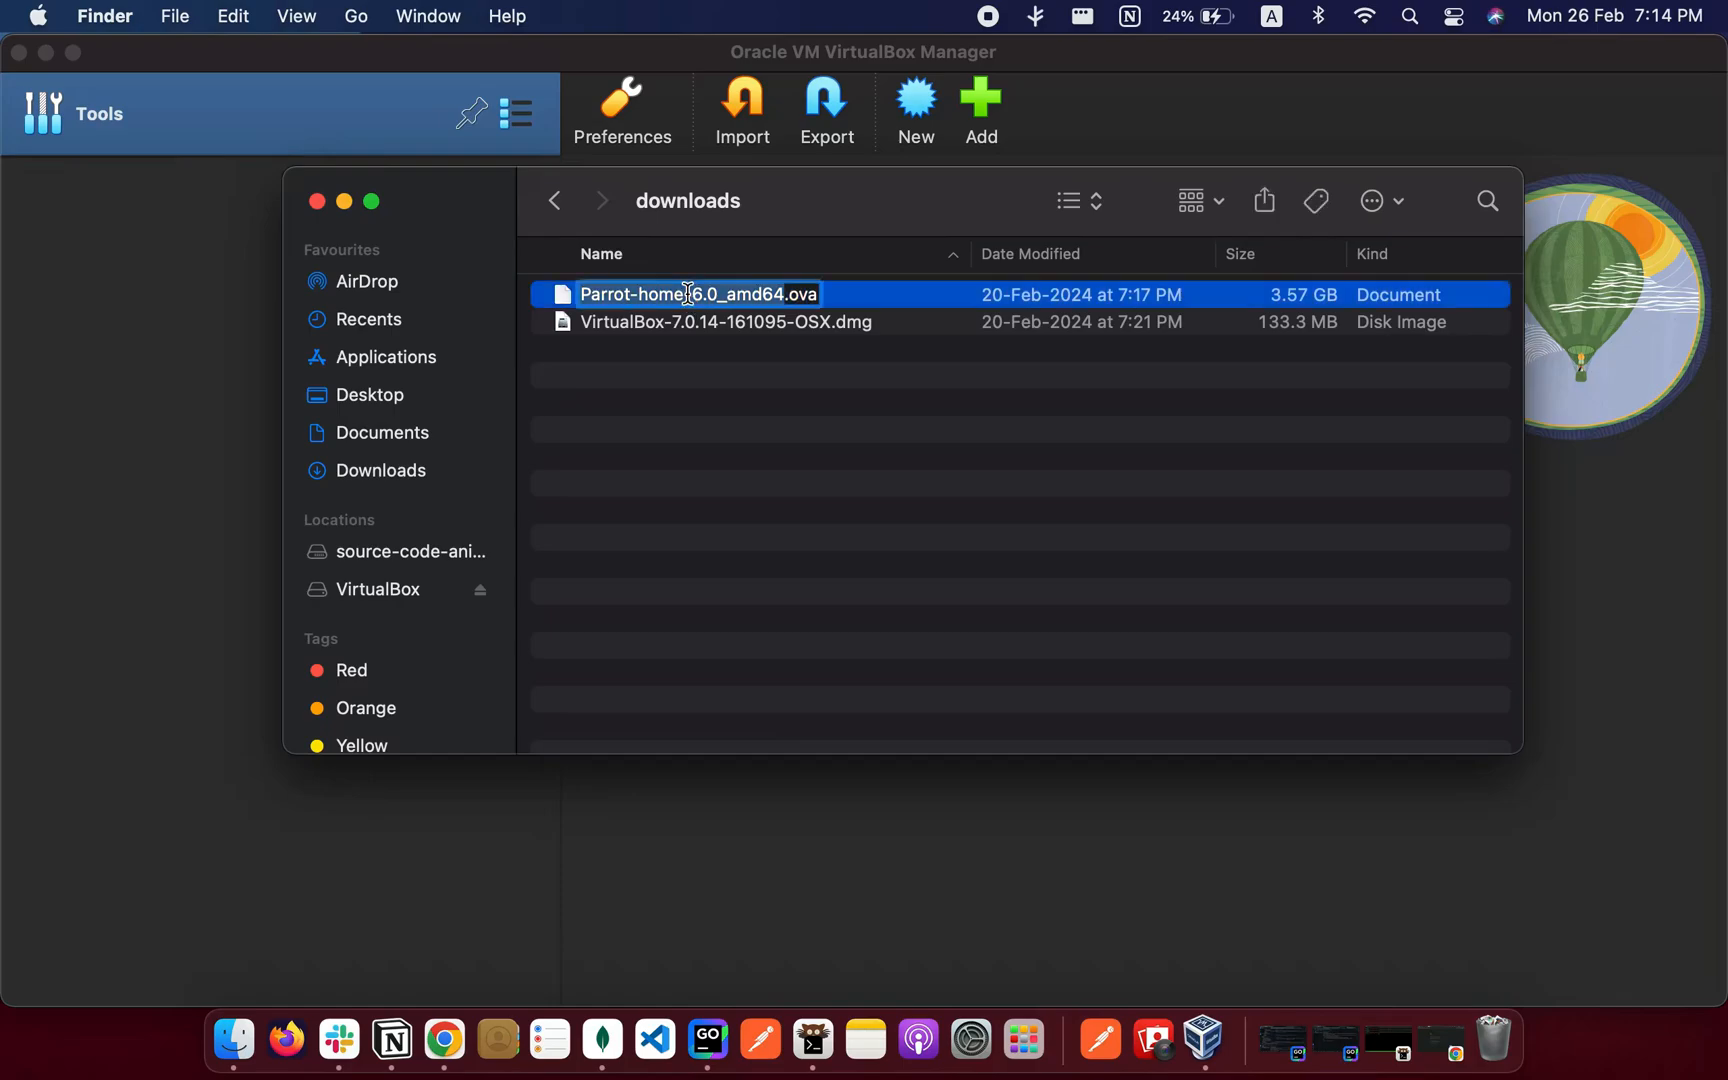
double_click(866, 306)
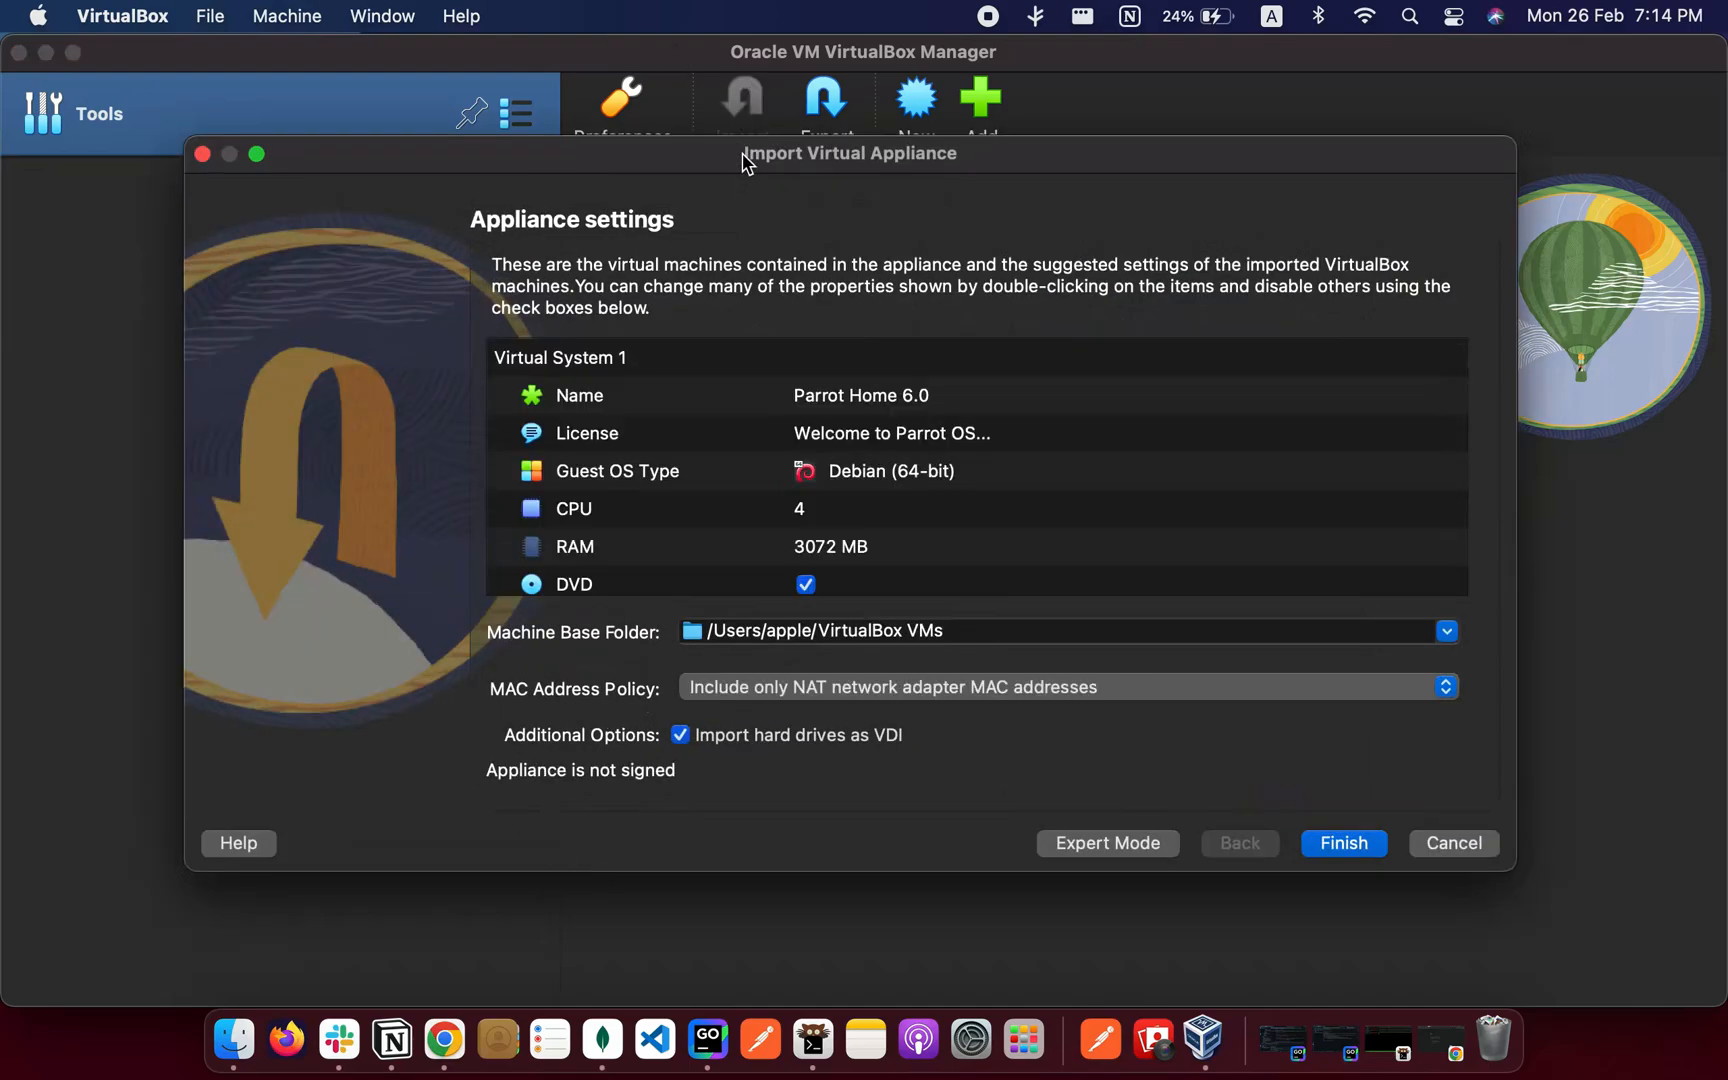
- Review the Parrot Home 6.0 settings (4 CPUs, 3072 MB RAM), then finish and agree to the licence
drag(745, 163, 752, 181)
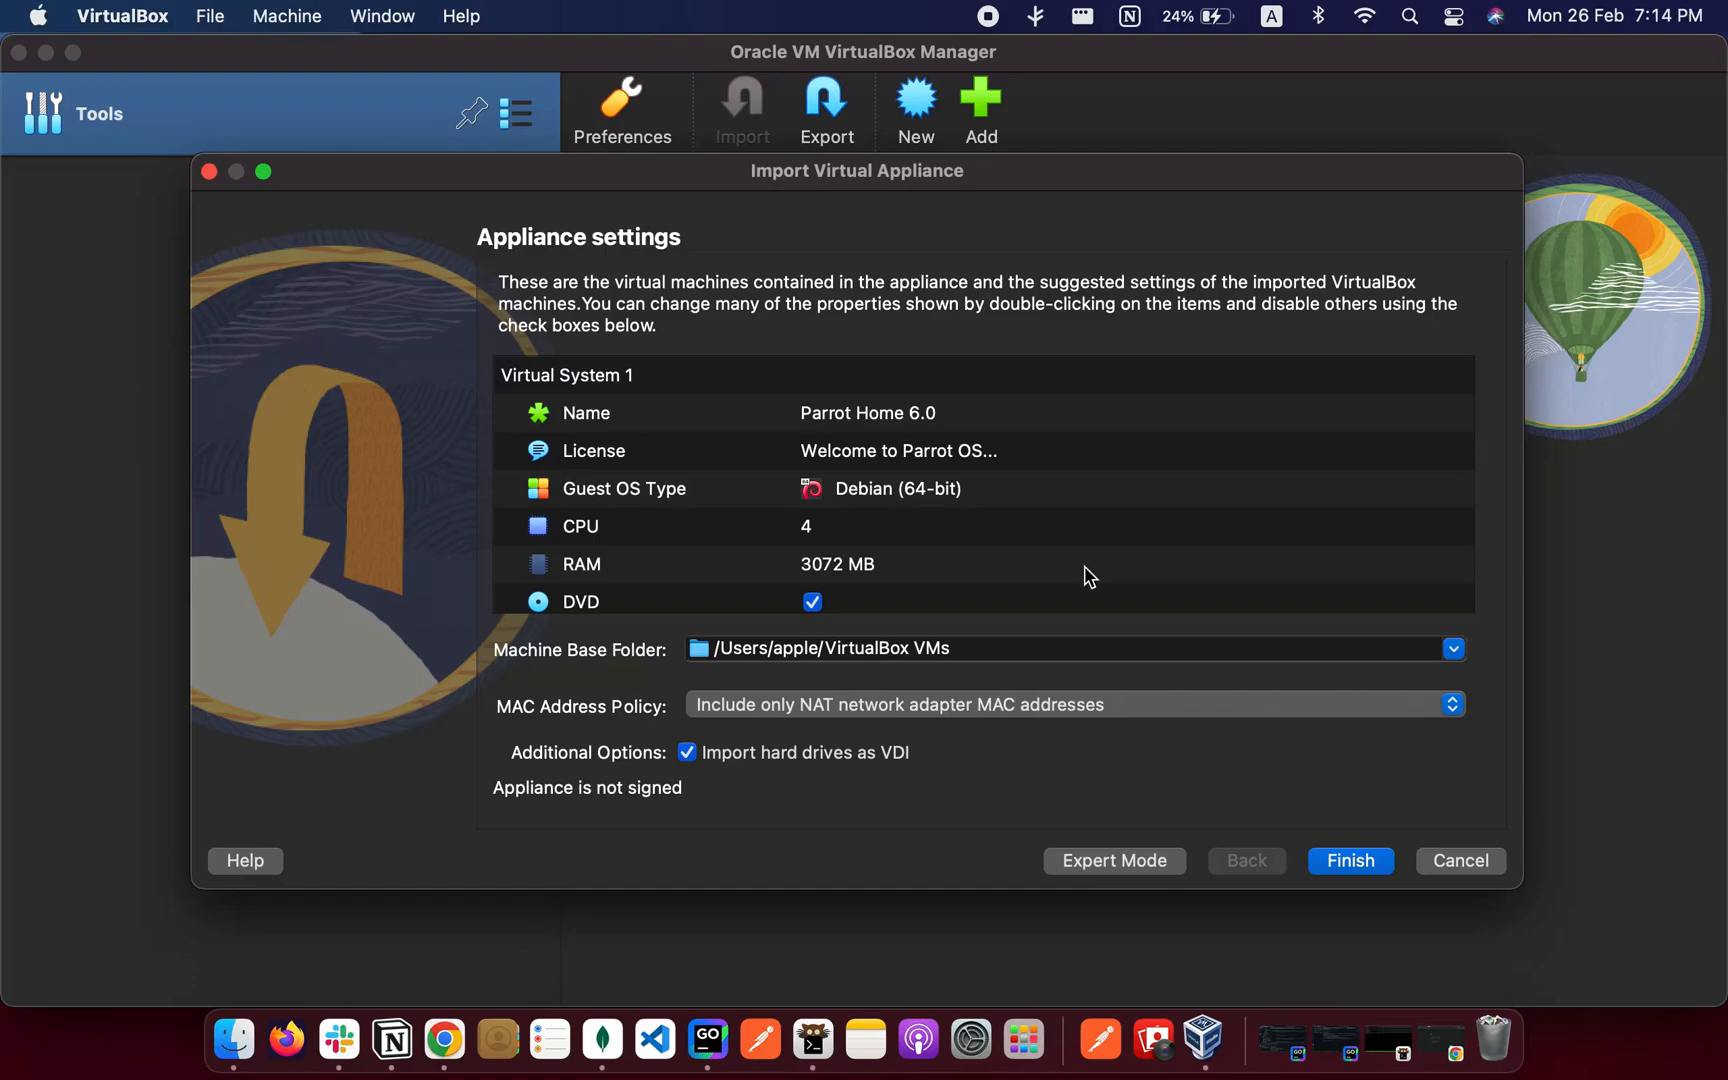
scroll(966, 577, down, 5)
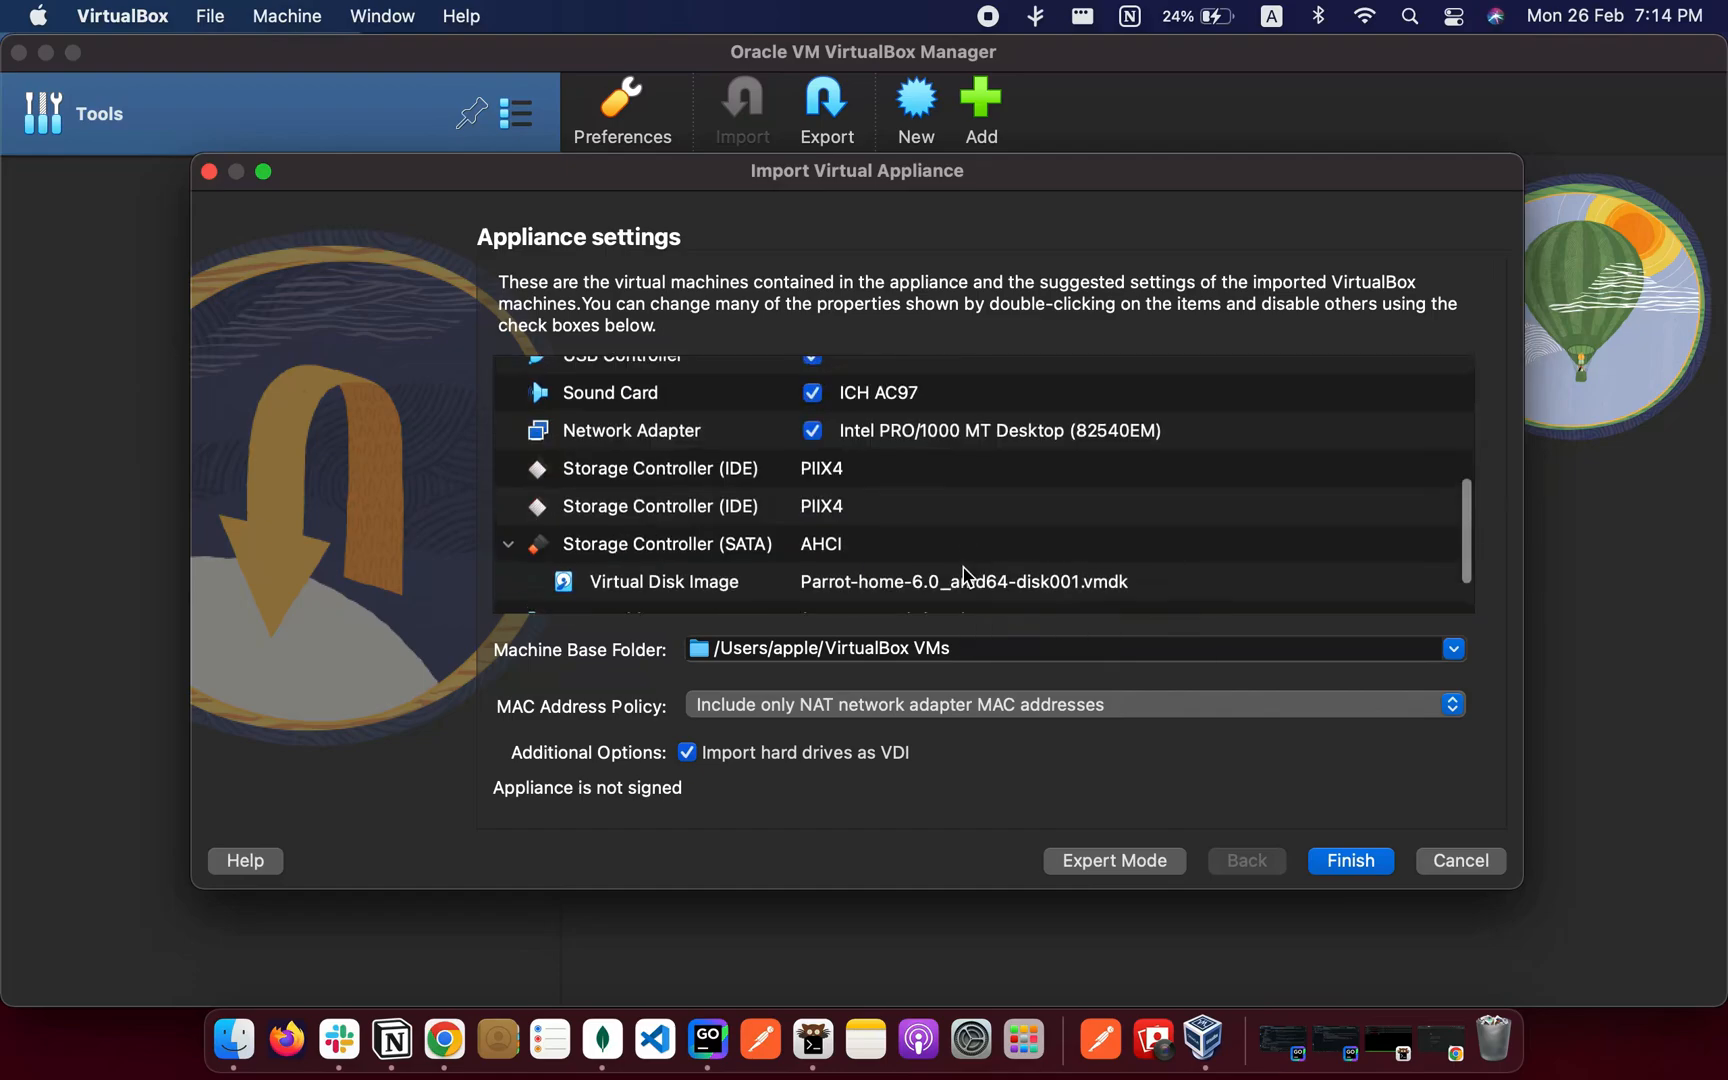
scroll(966, 577, up, 5)
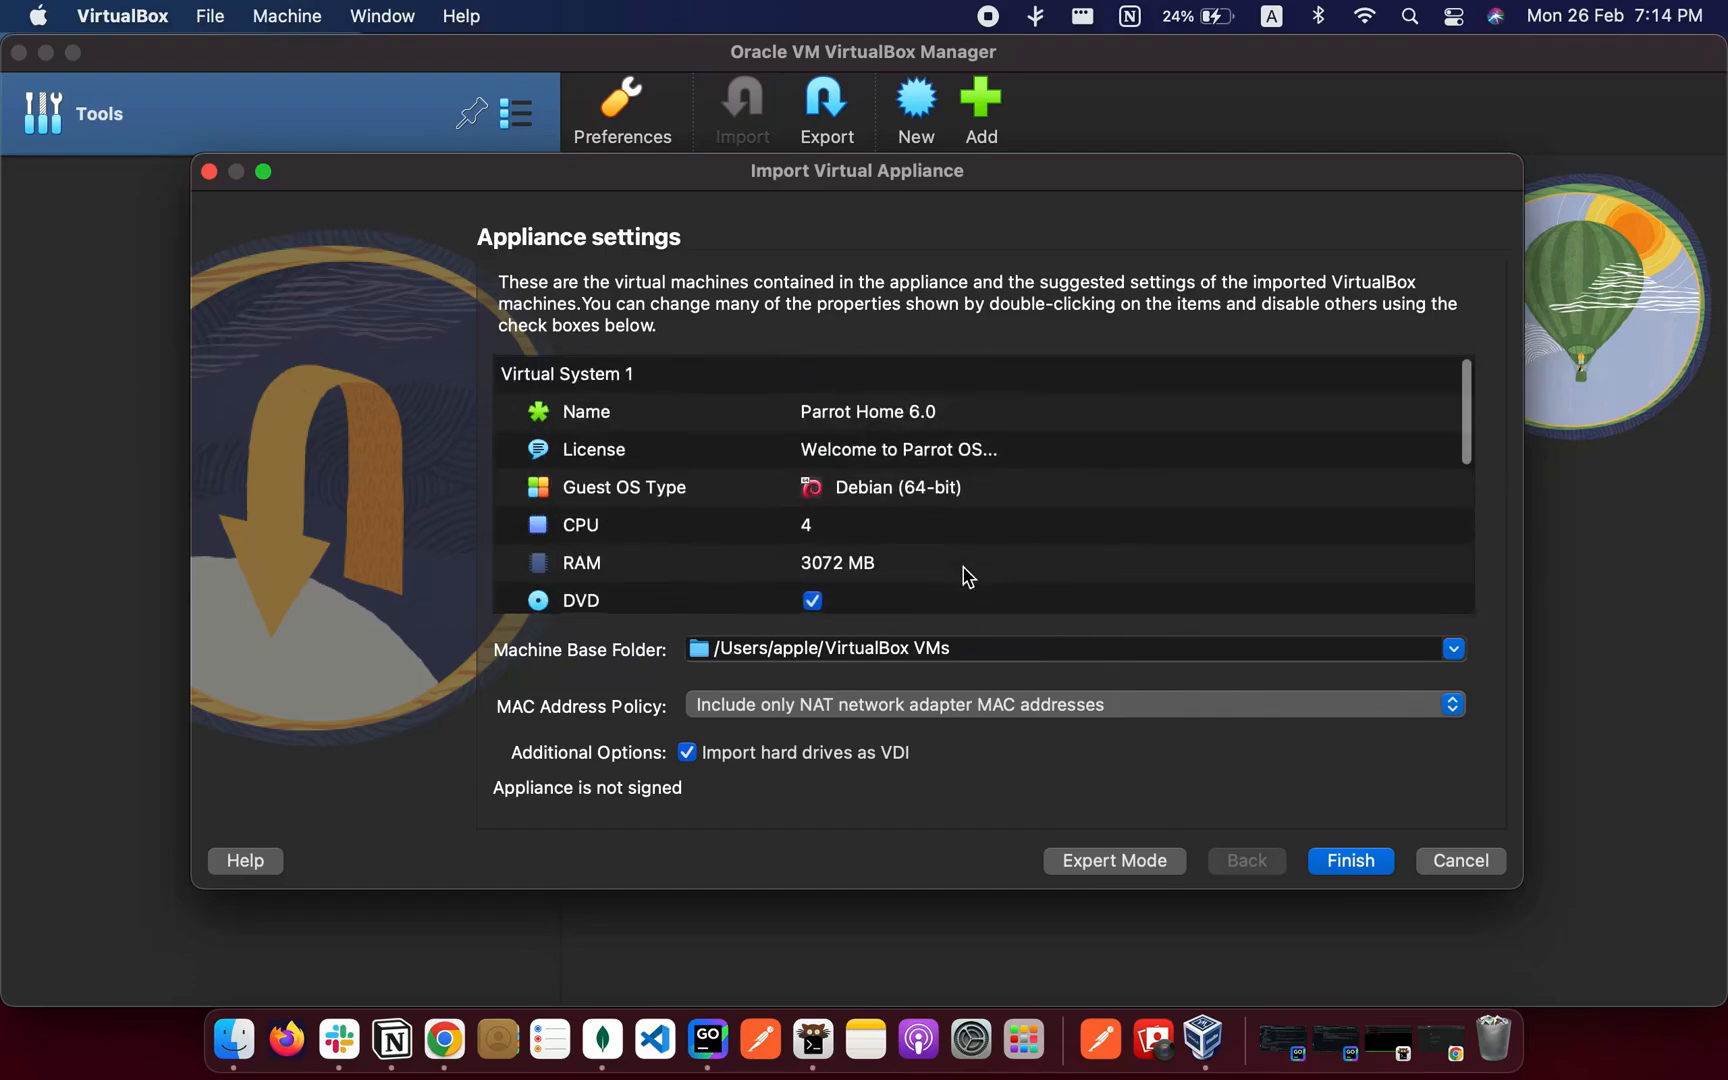
scroll(966, 577, down, 5)
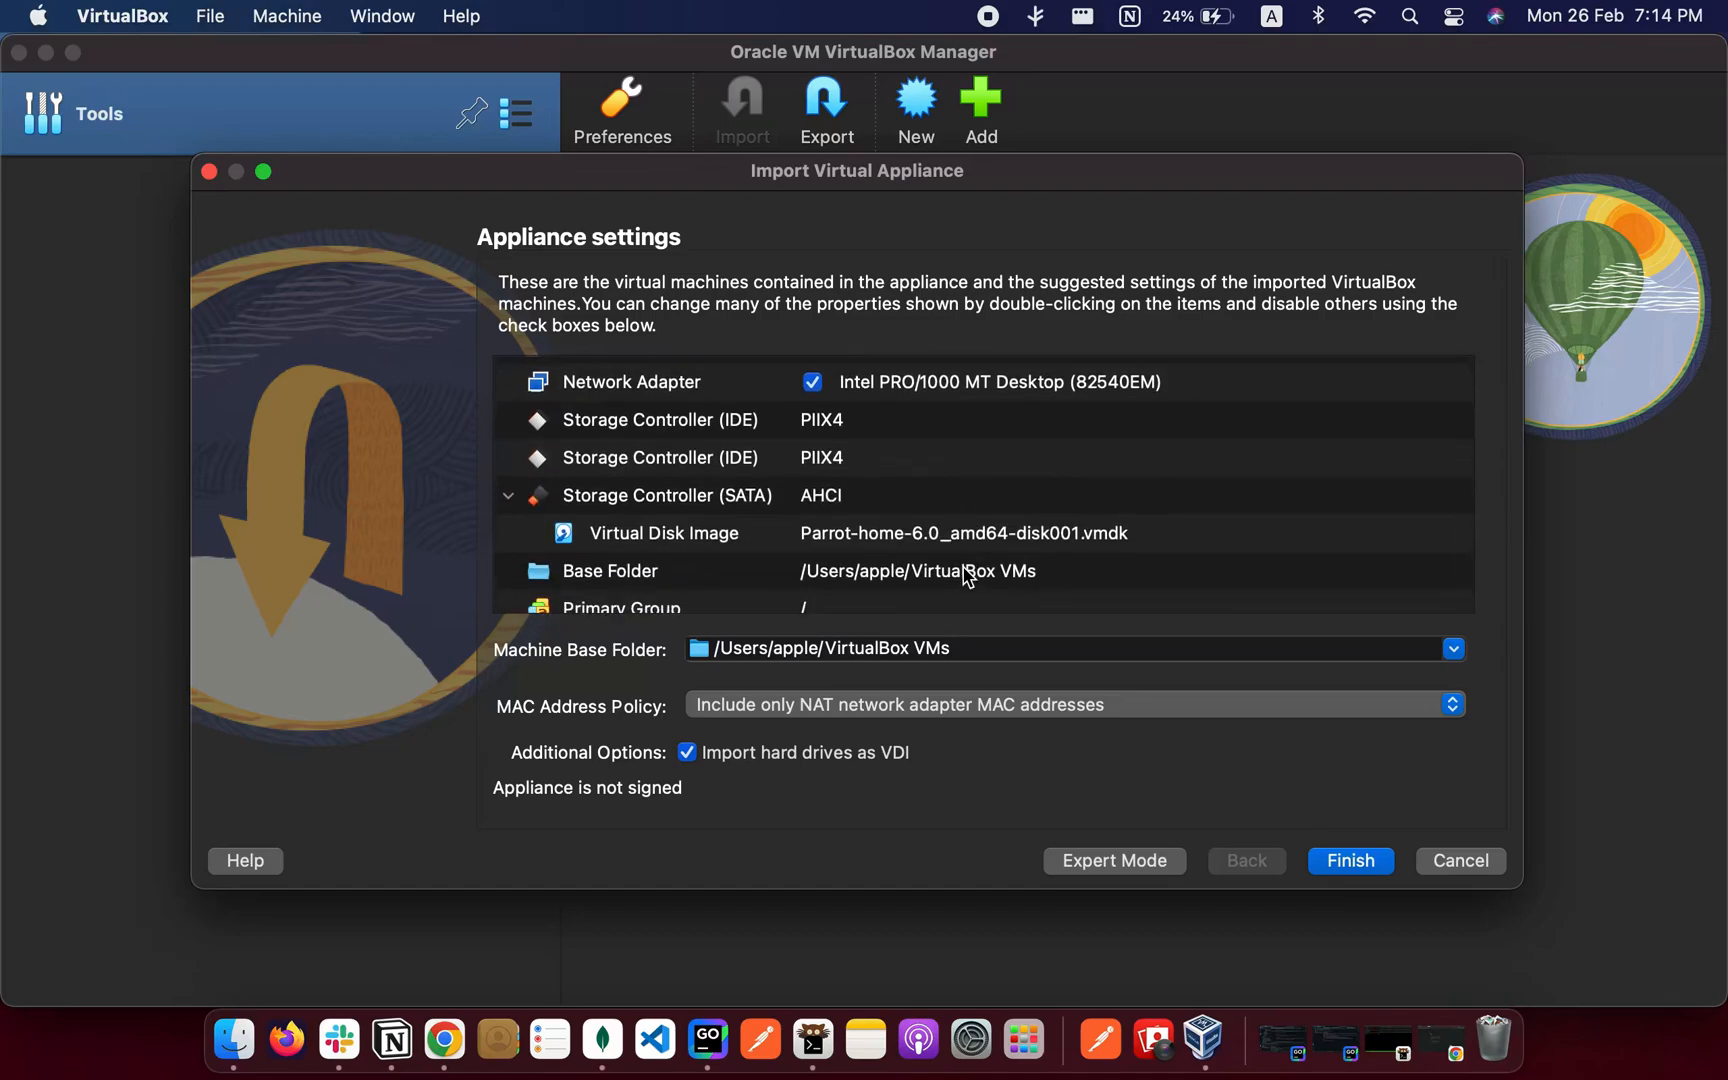
scroll(966, 577, down, 1)
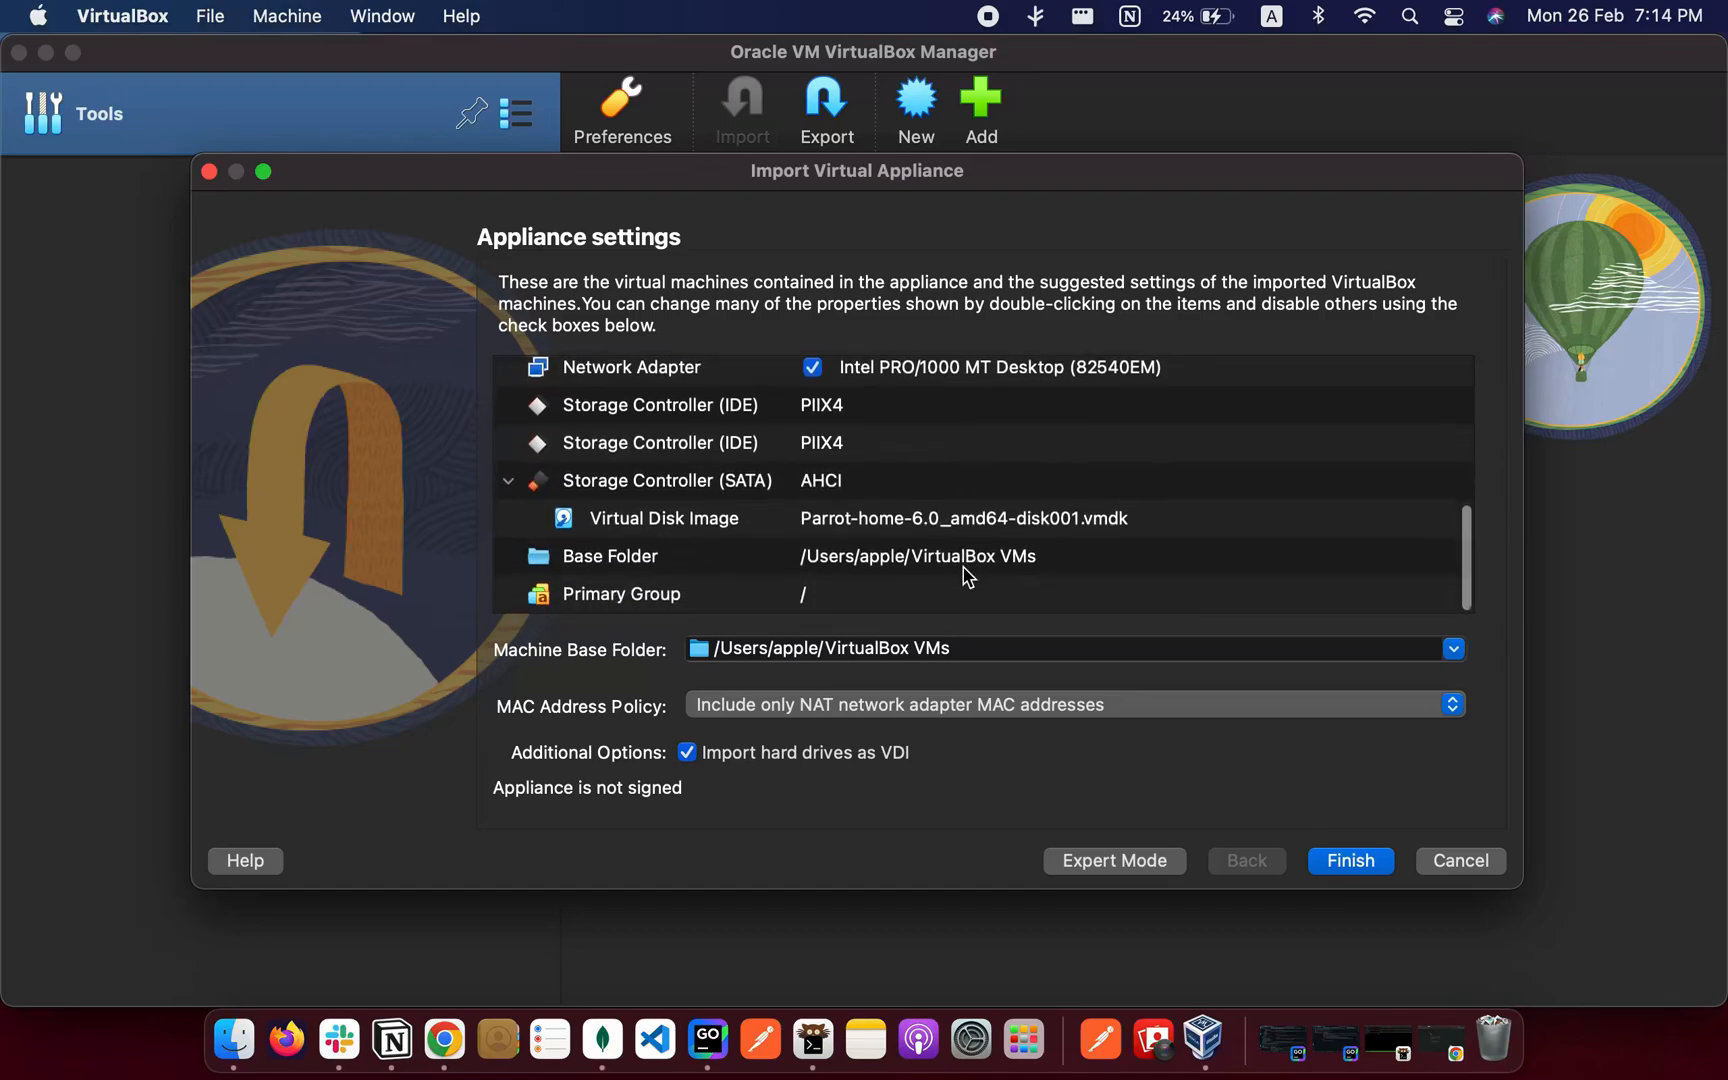
scroll(966, 577, up, 5)
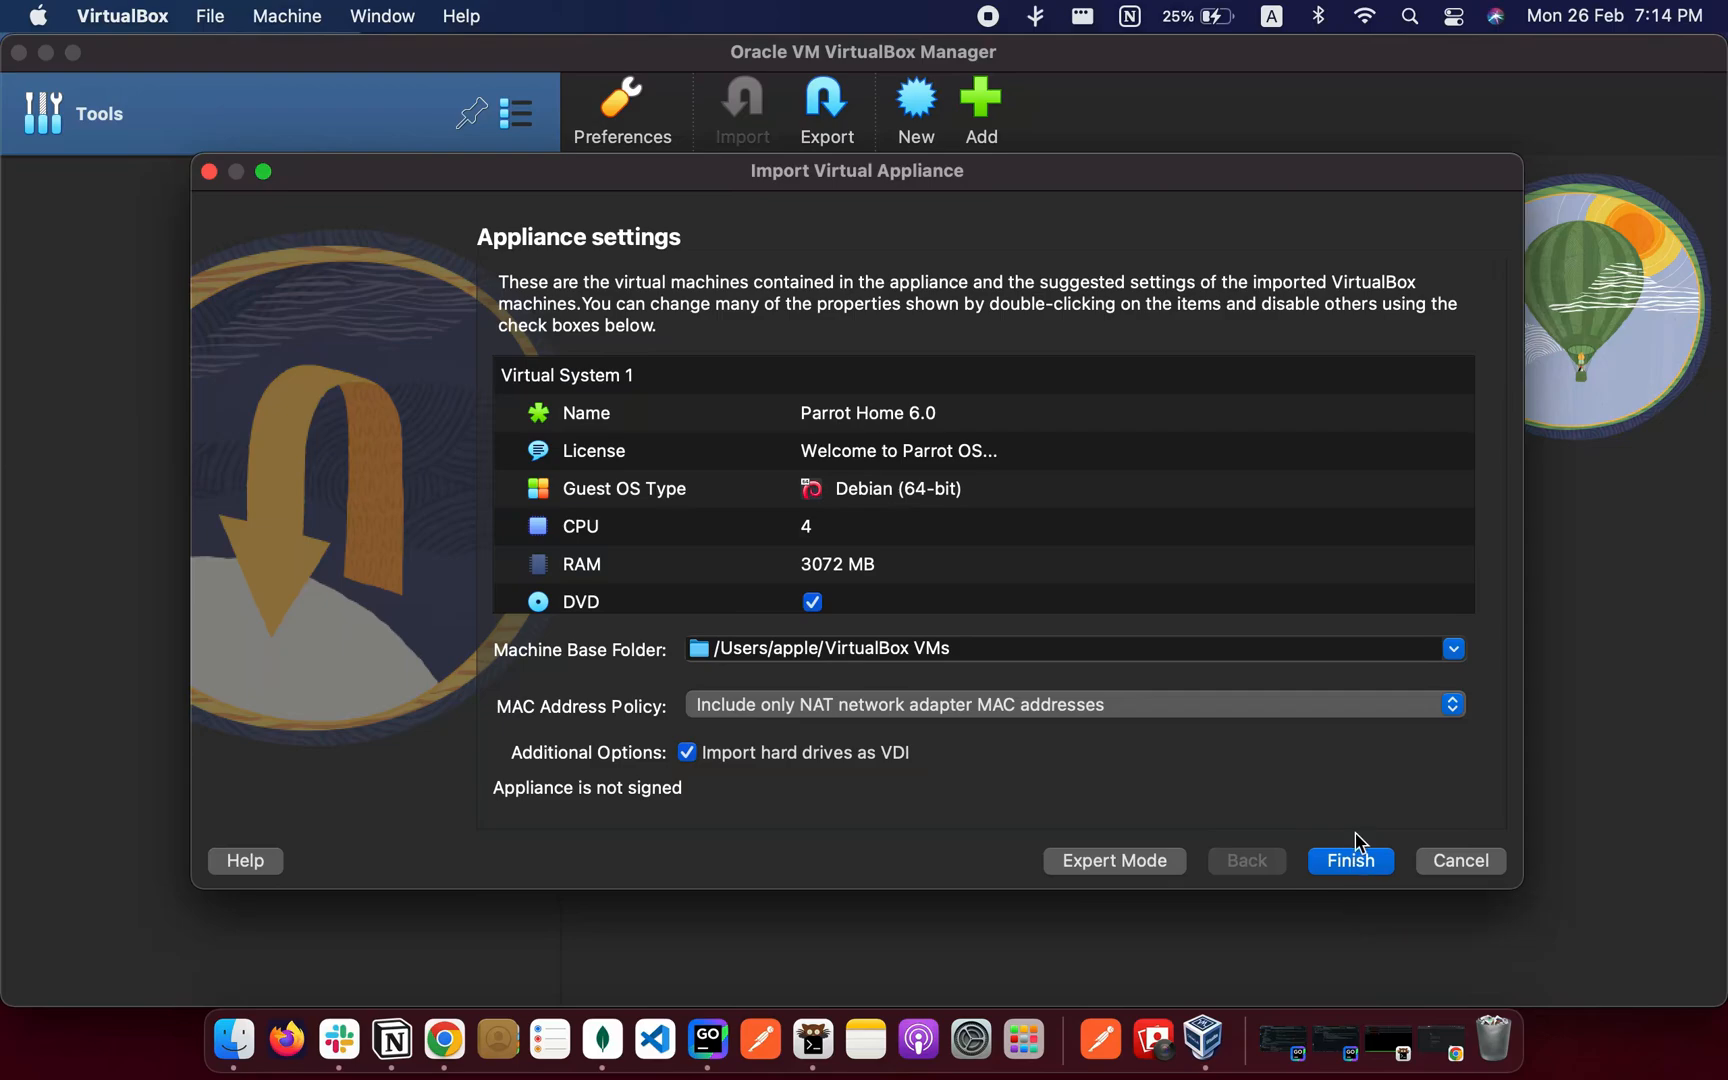
click(1356, 864)
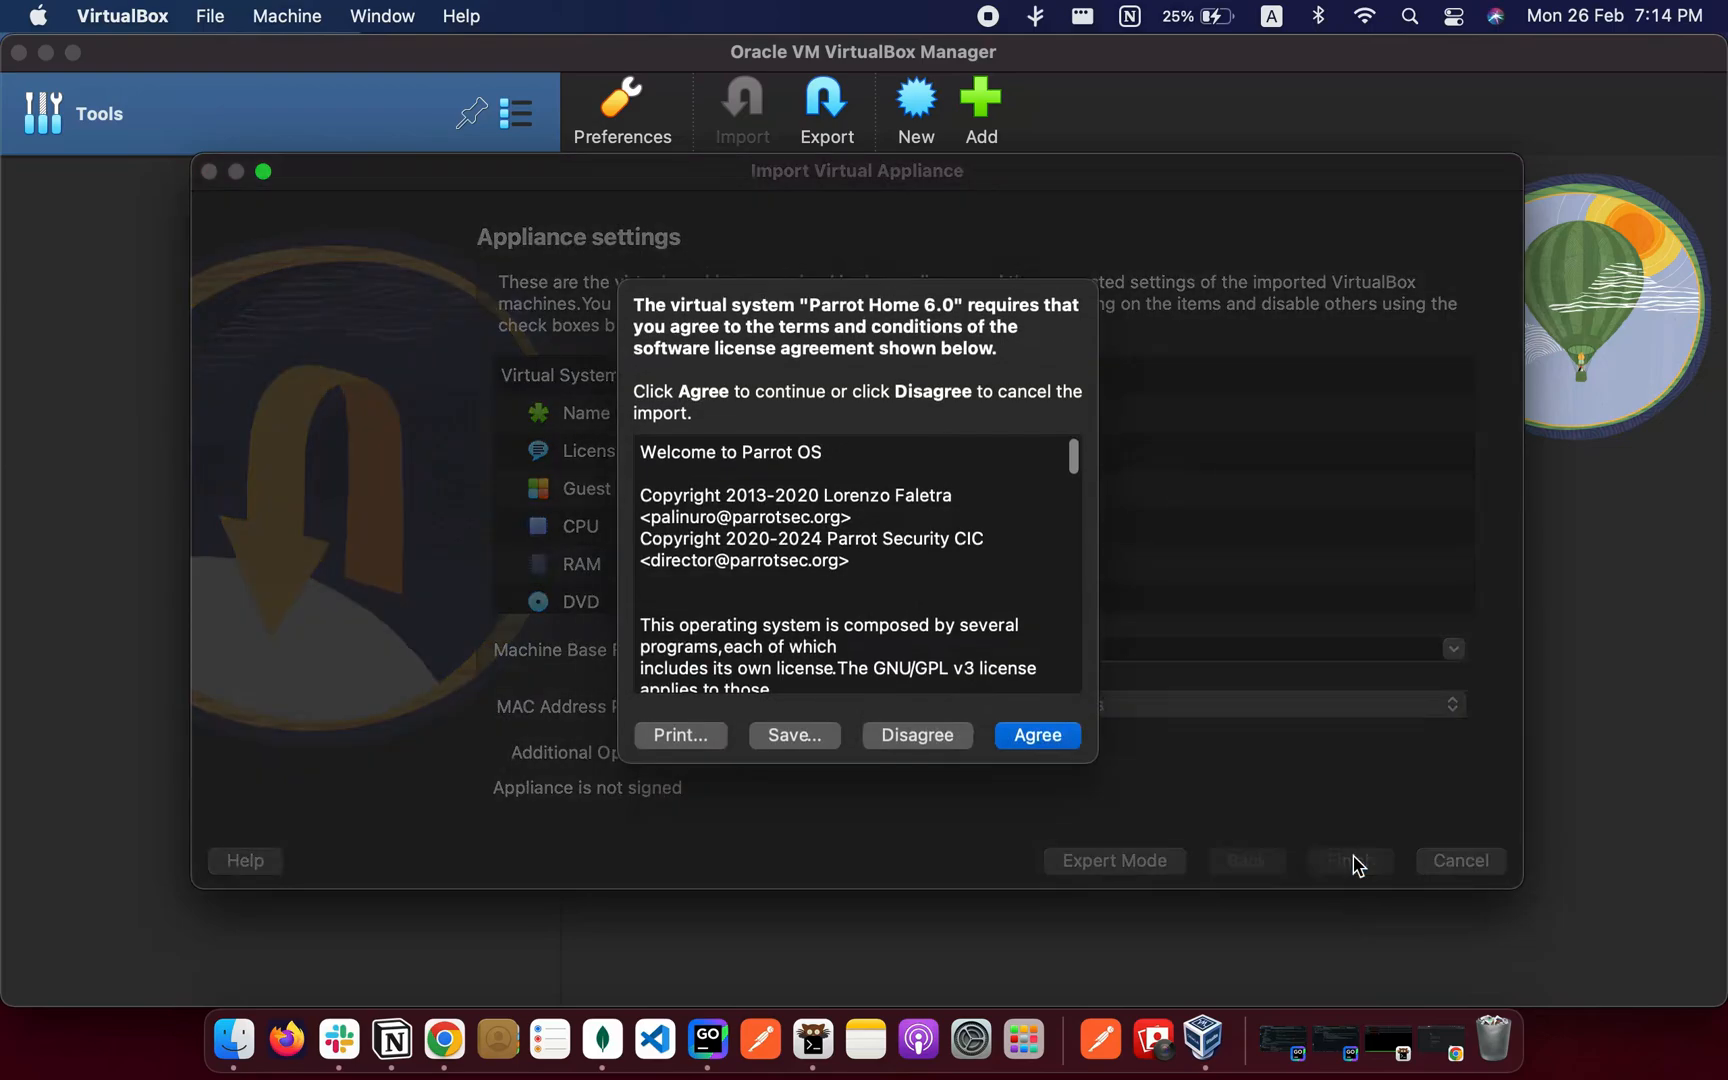
click(1040, 736)
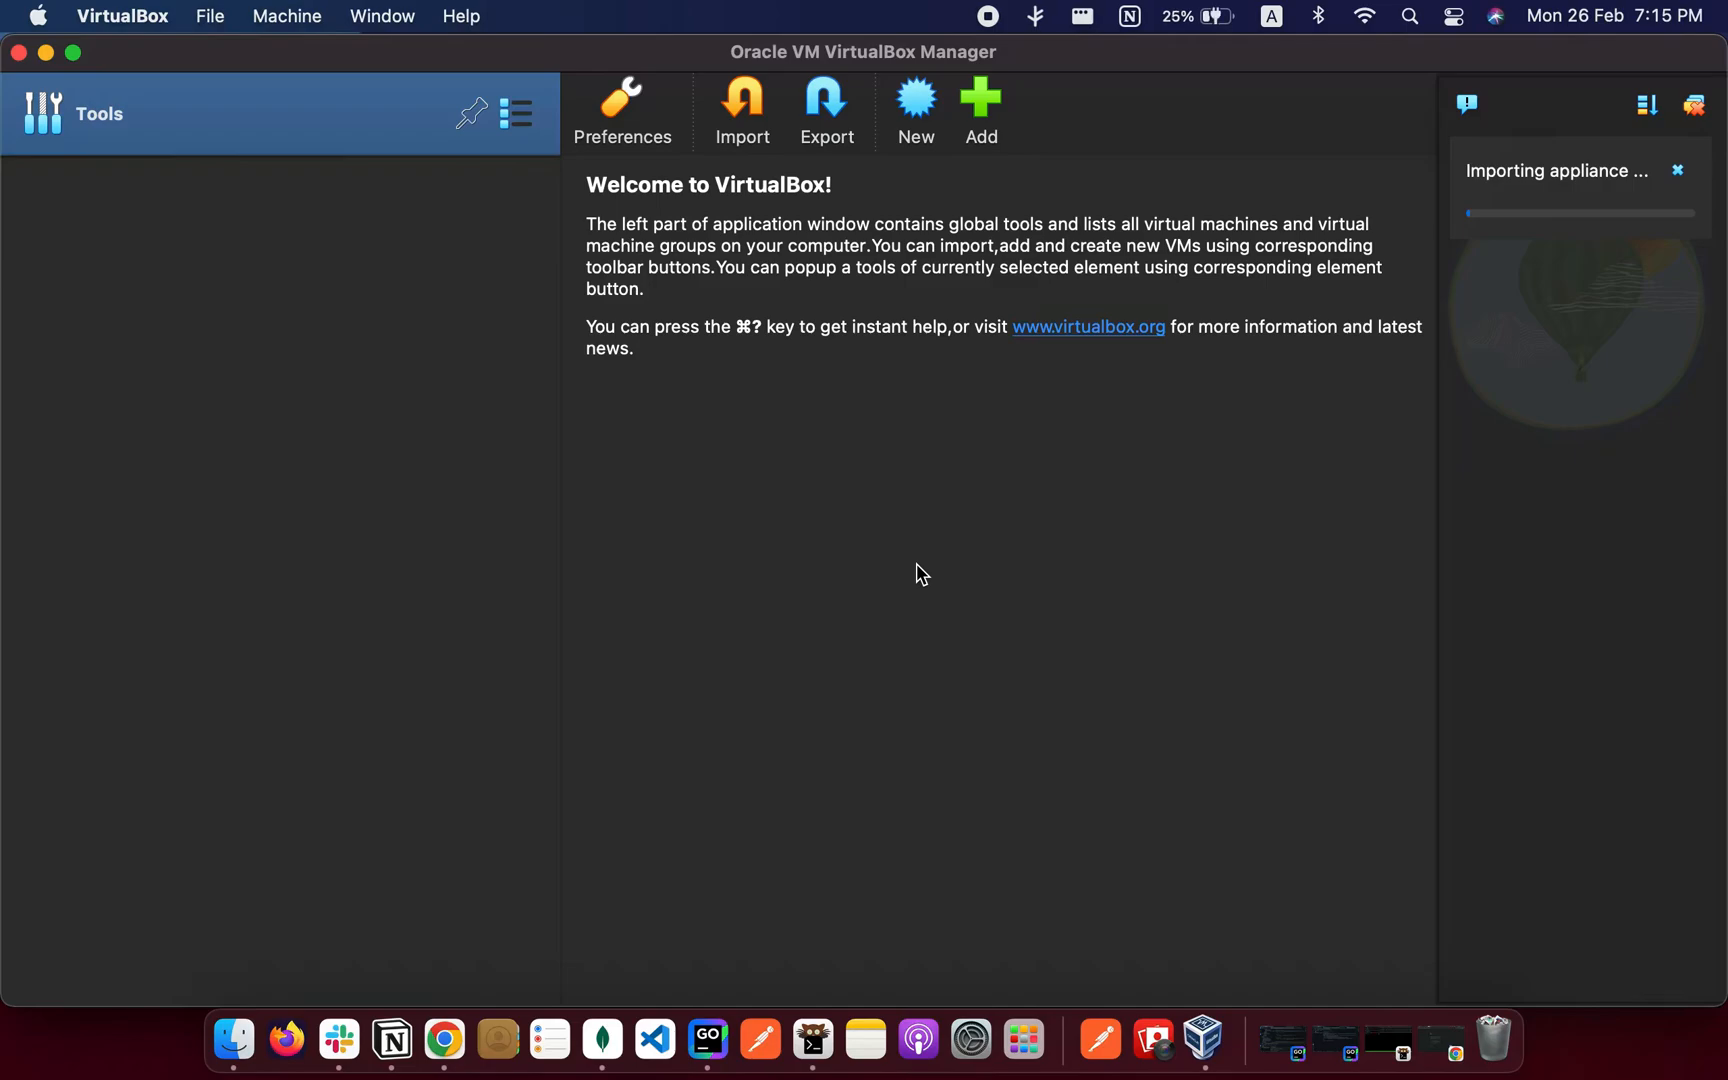
- Narrow the machine list pane and start the Parrot Home 6.0 VM
mouse_move(1511, 193)
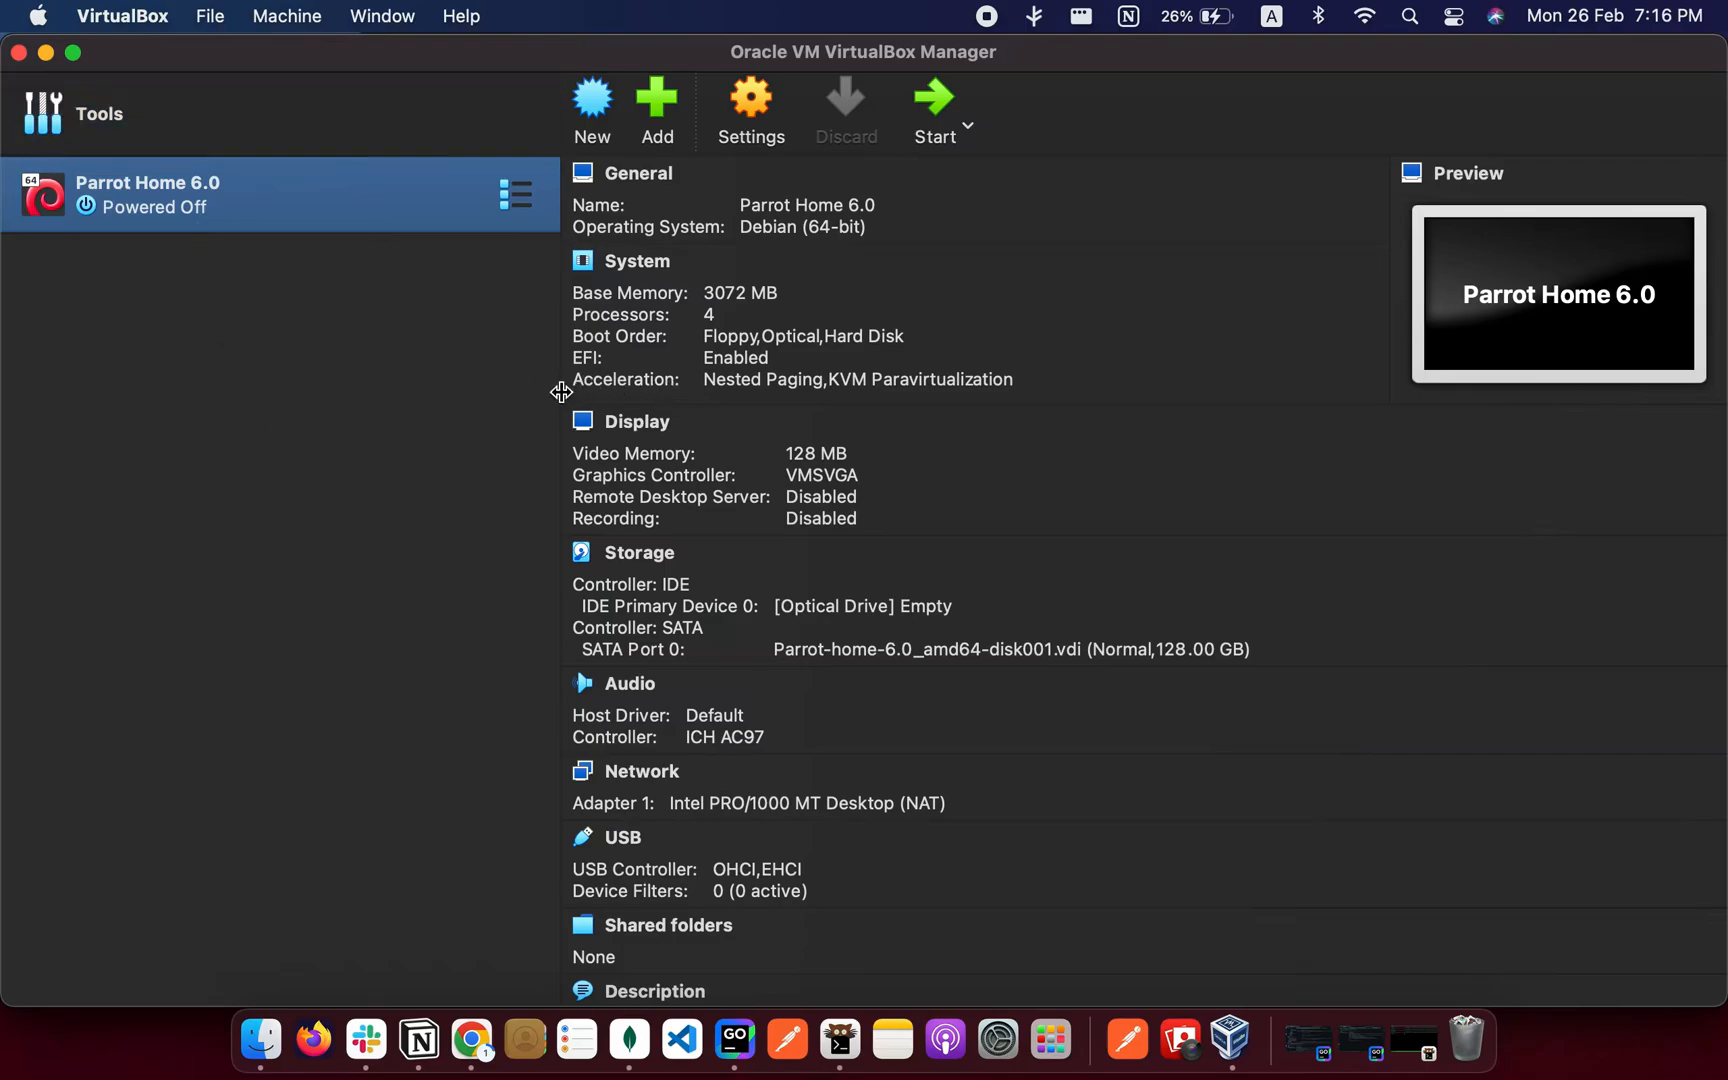
drag(561, 392, 460, 364)
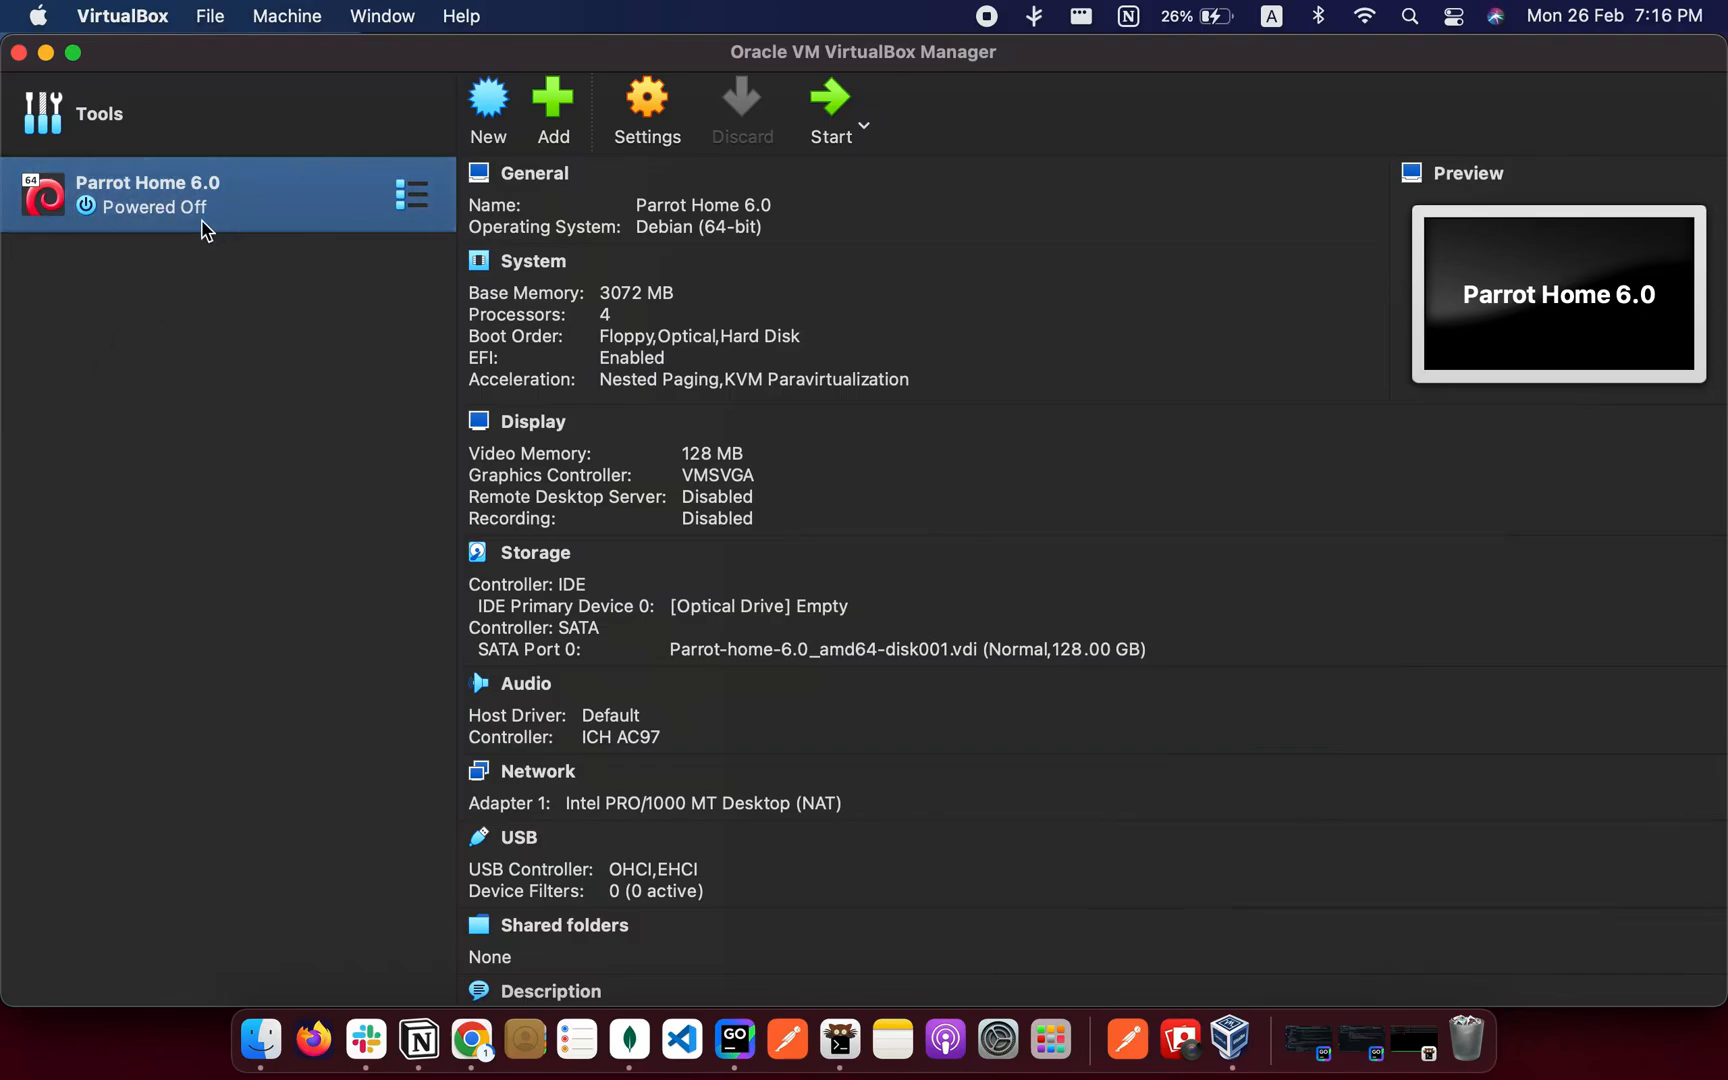
double_click(253, 168)
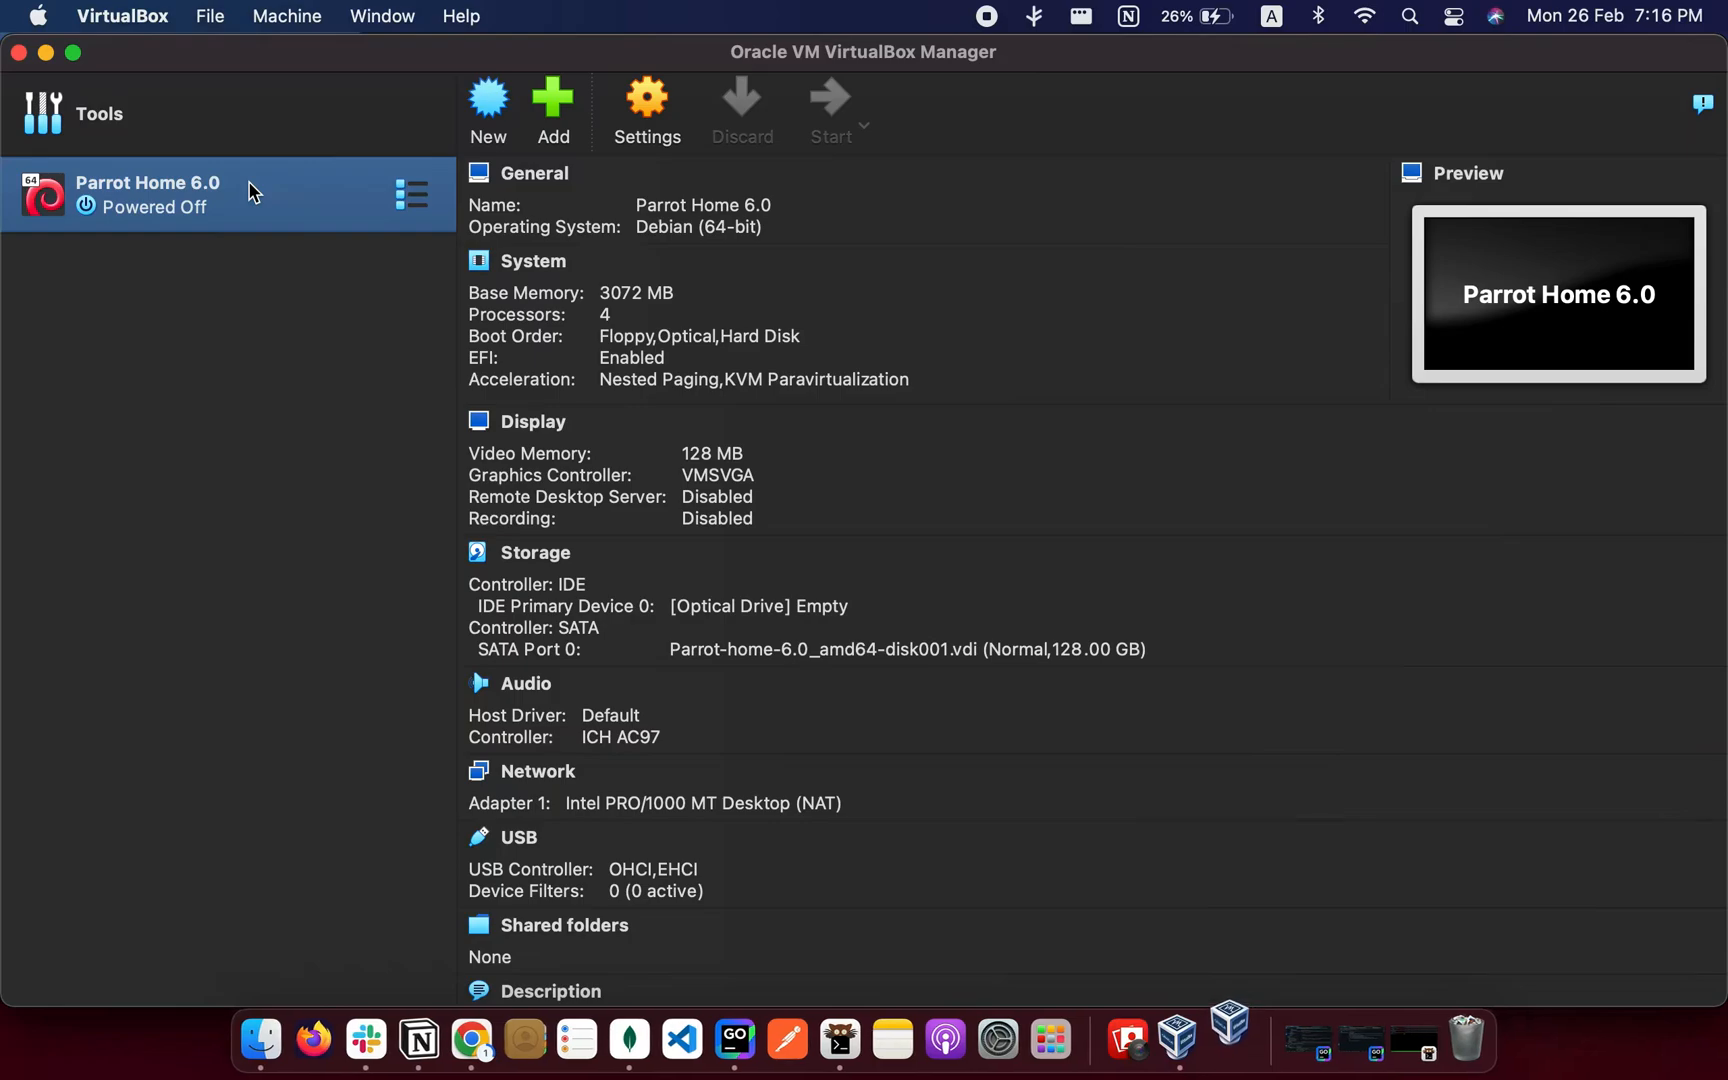
- Answer the Keystroke Receiving prompt with Open System Preferences and centre the Parrot Home 6.0 window
right_click(253, 190)
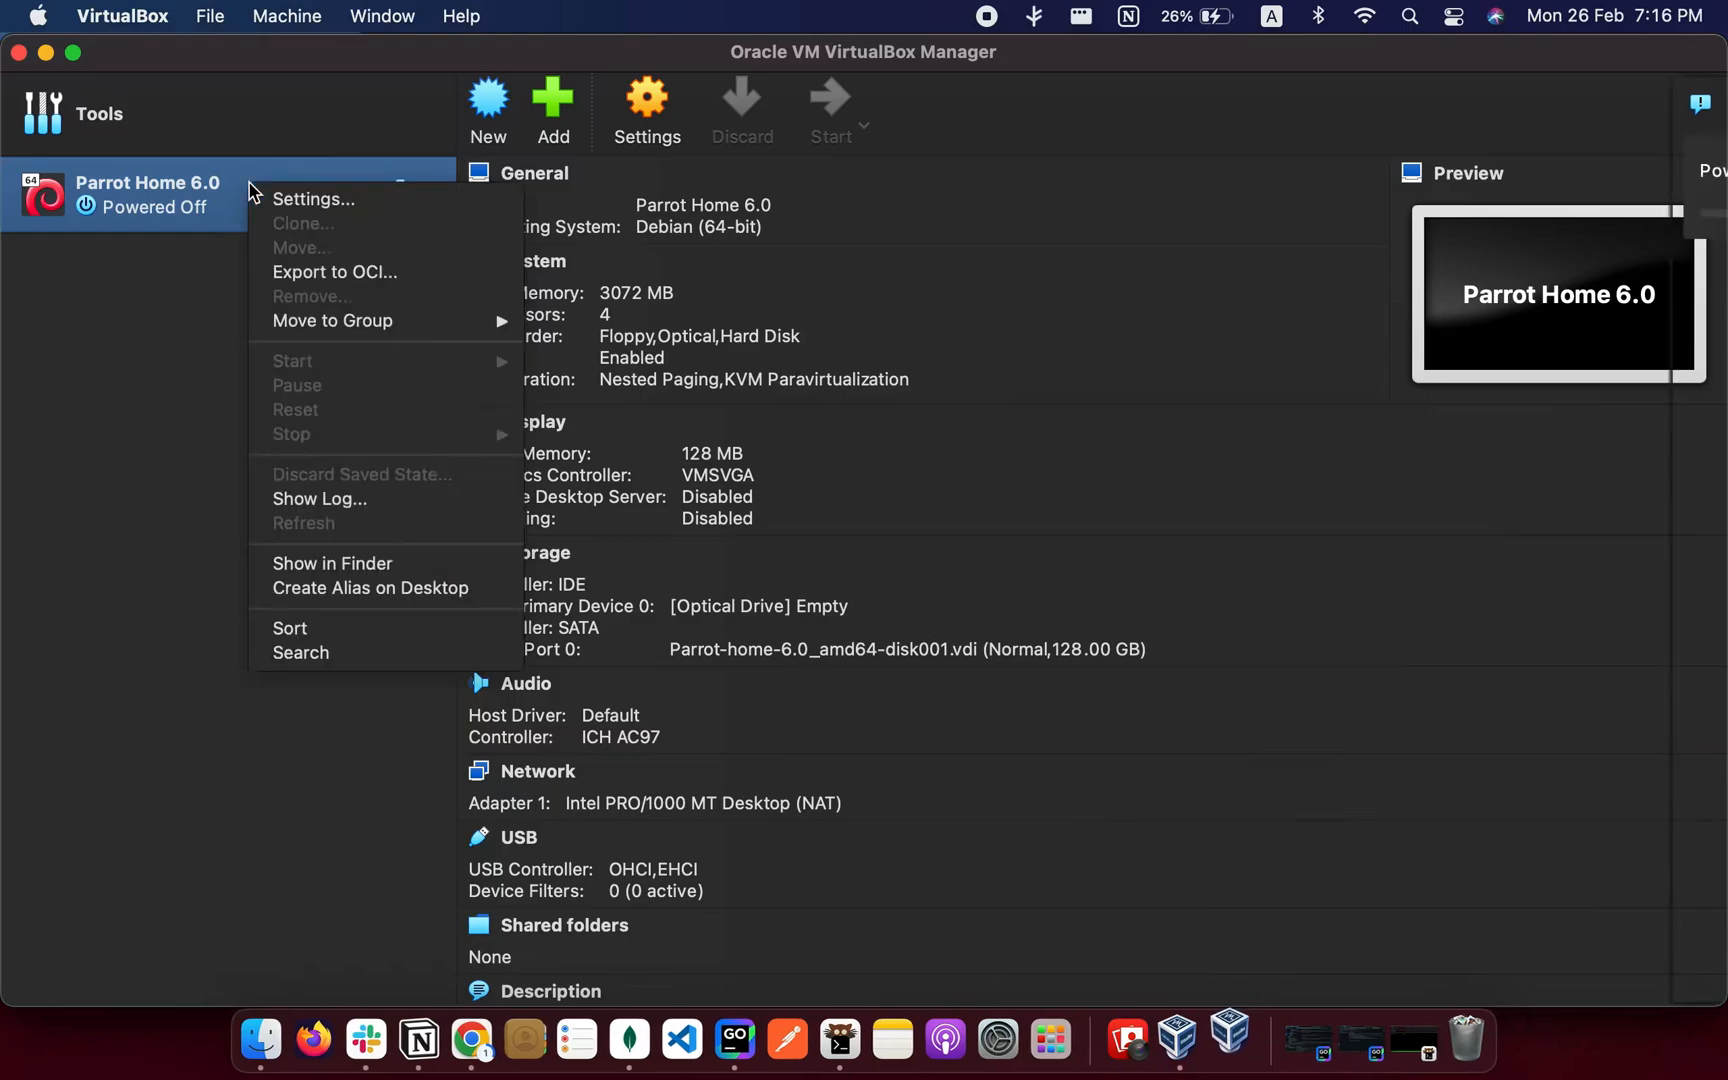
click(159, 329)
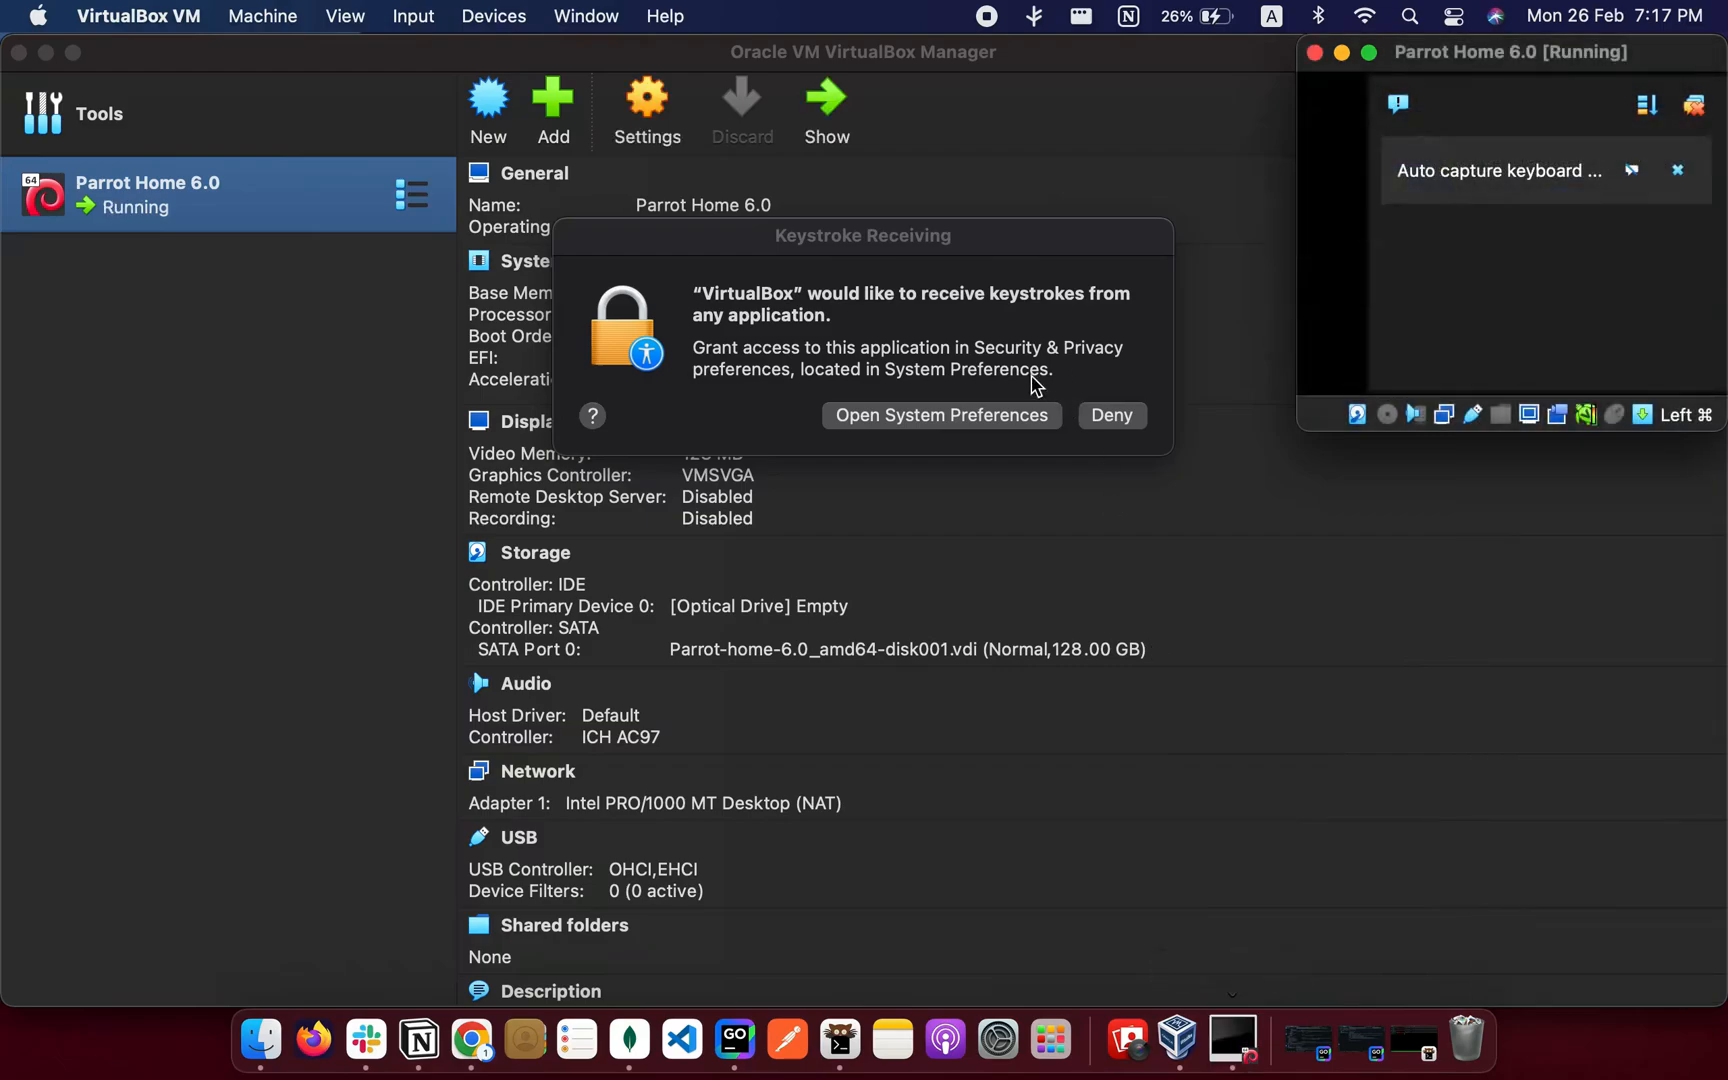
click(962, 415)
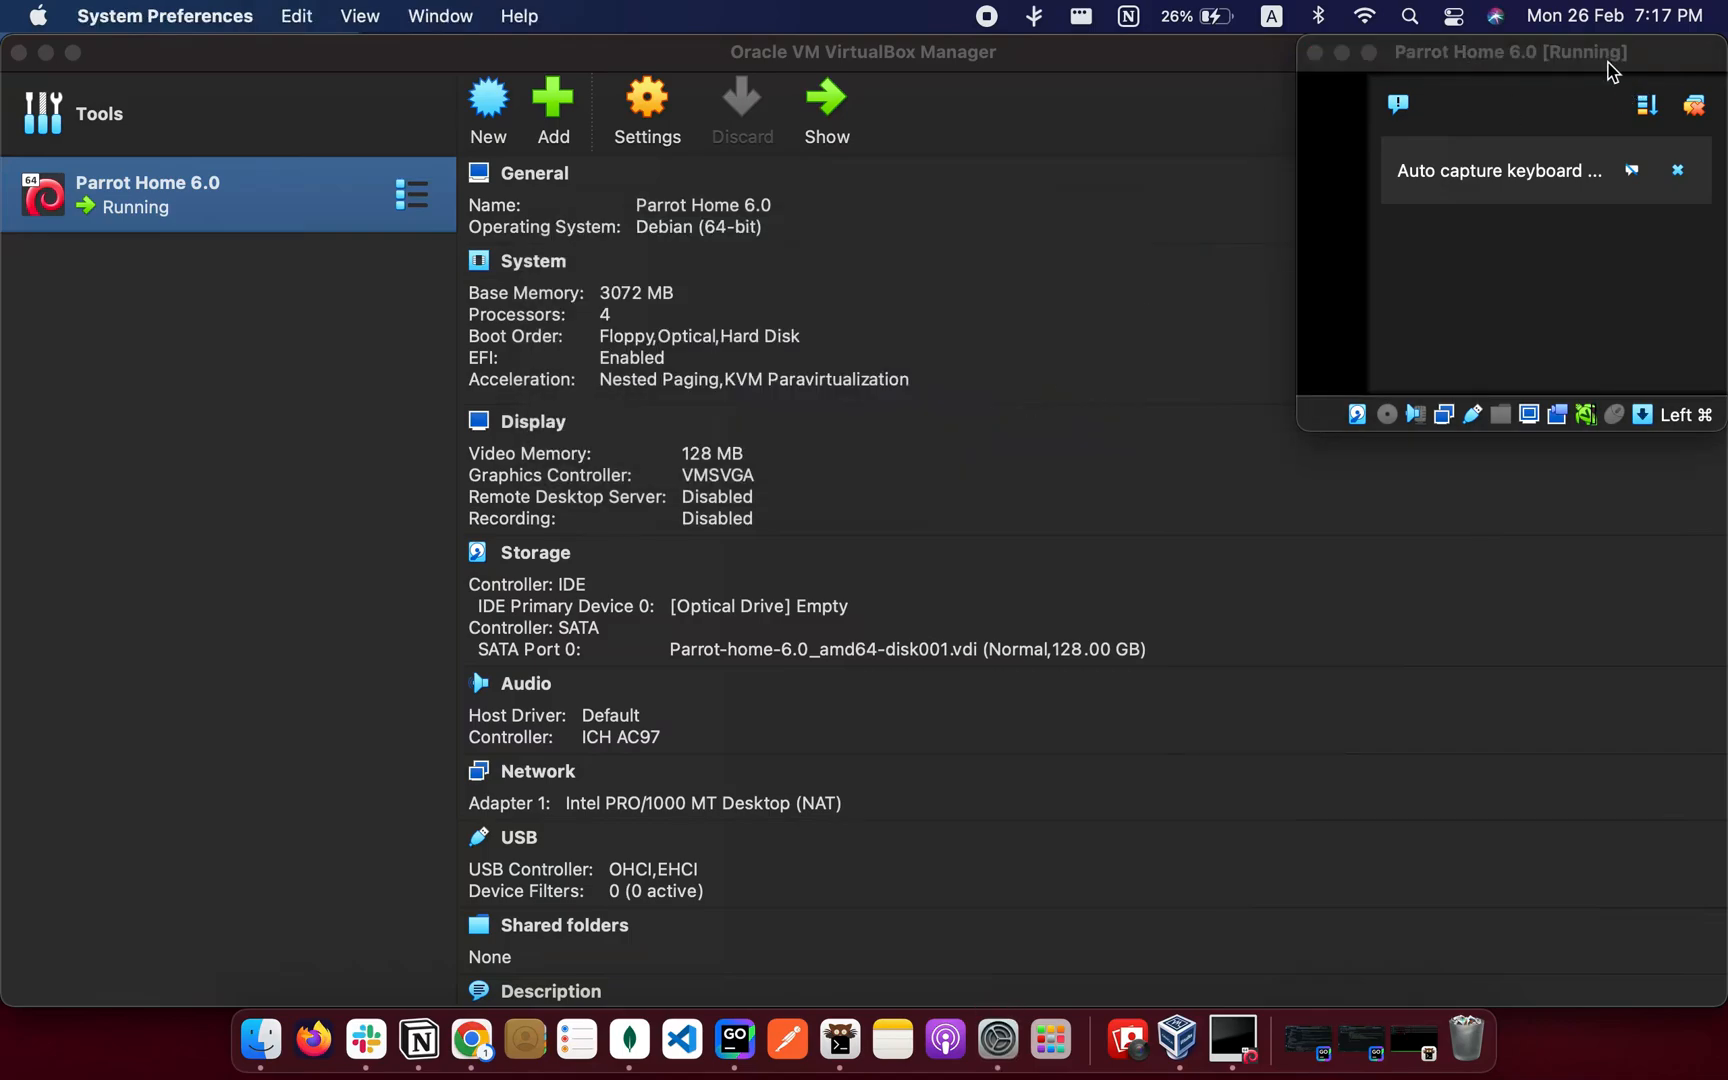
drag(1610, 70, 1193, 192)
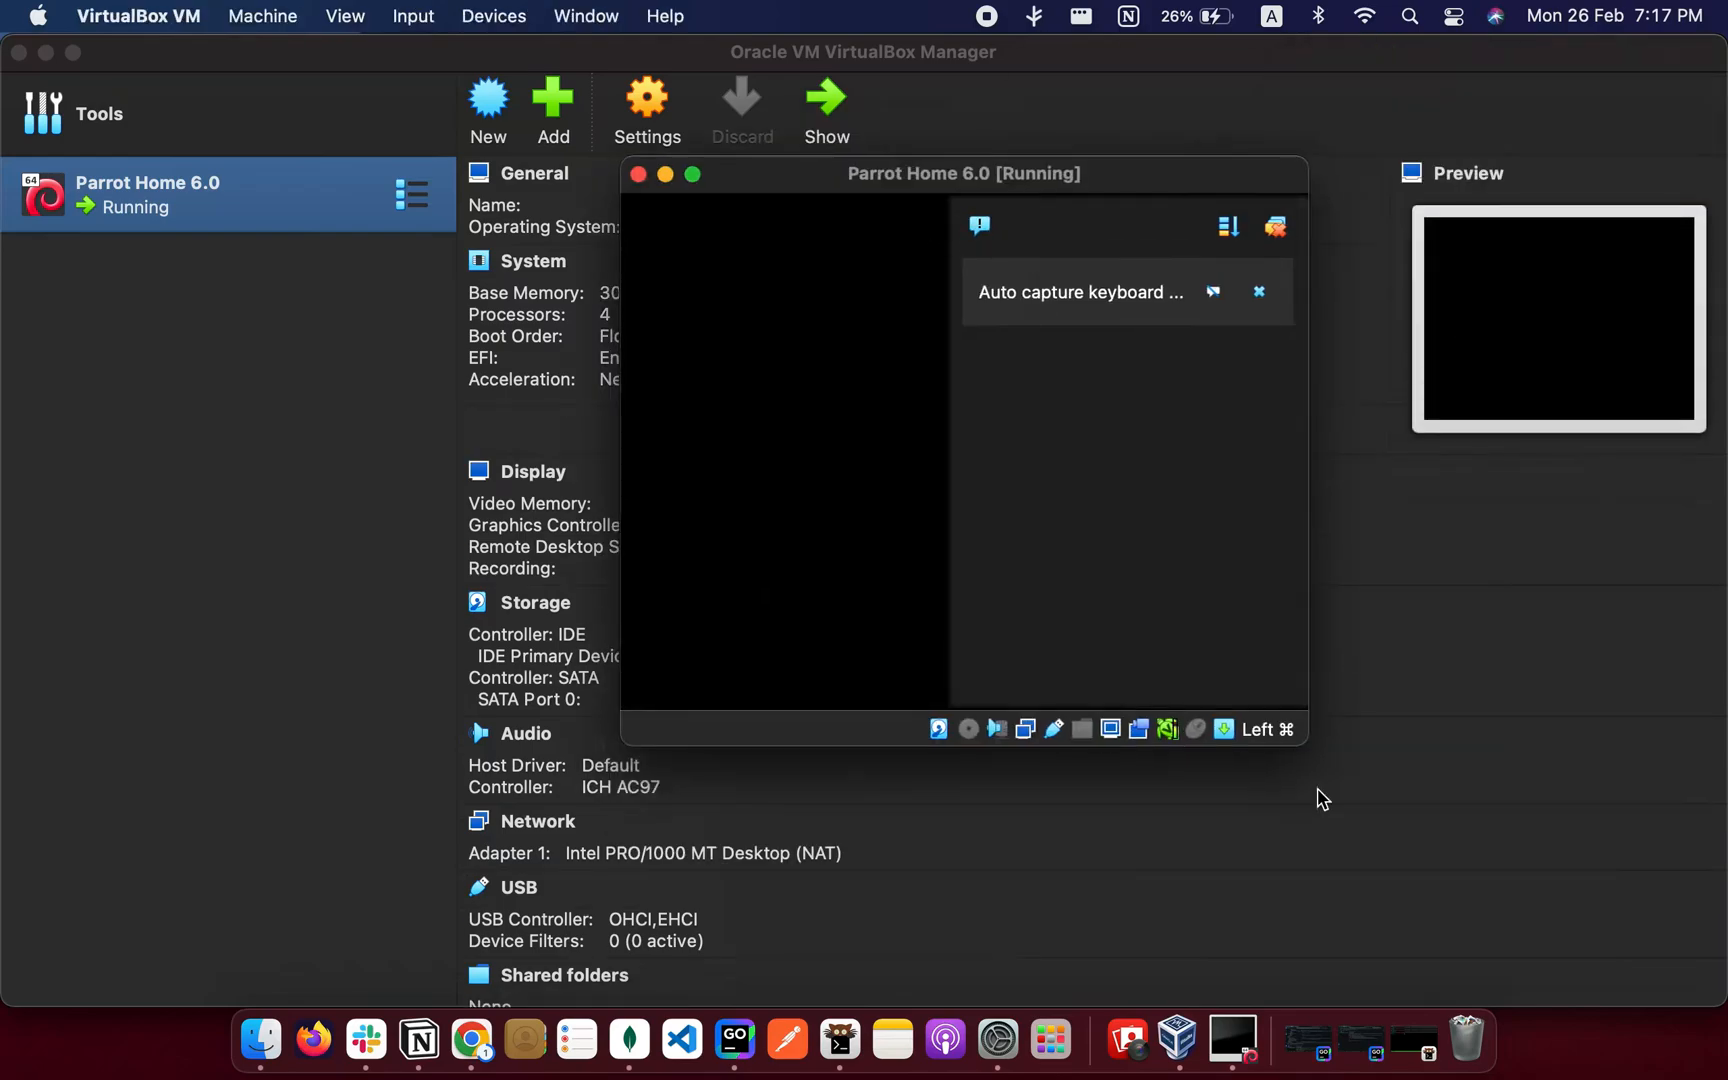
- Unlock Security & Privacy with the account password and tick VirtualBox under Input Monitoring
click(997, 1040)
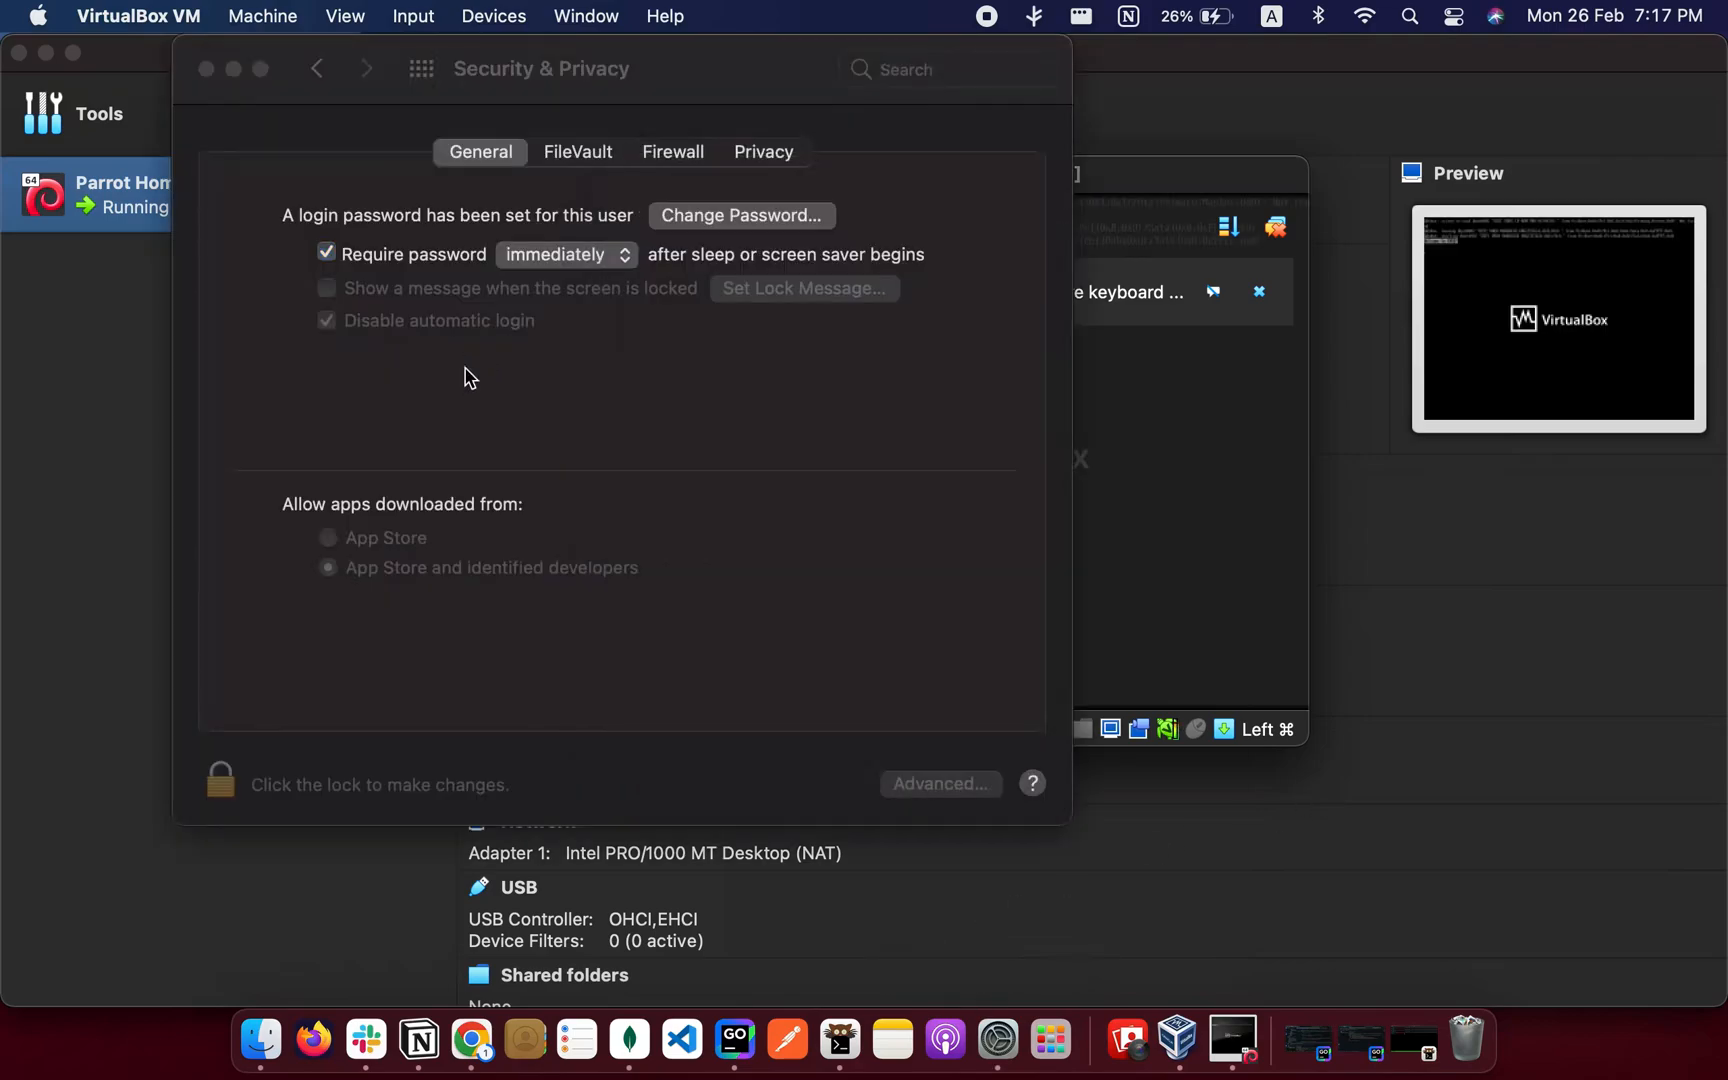
click(221, 777)
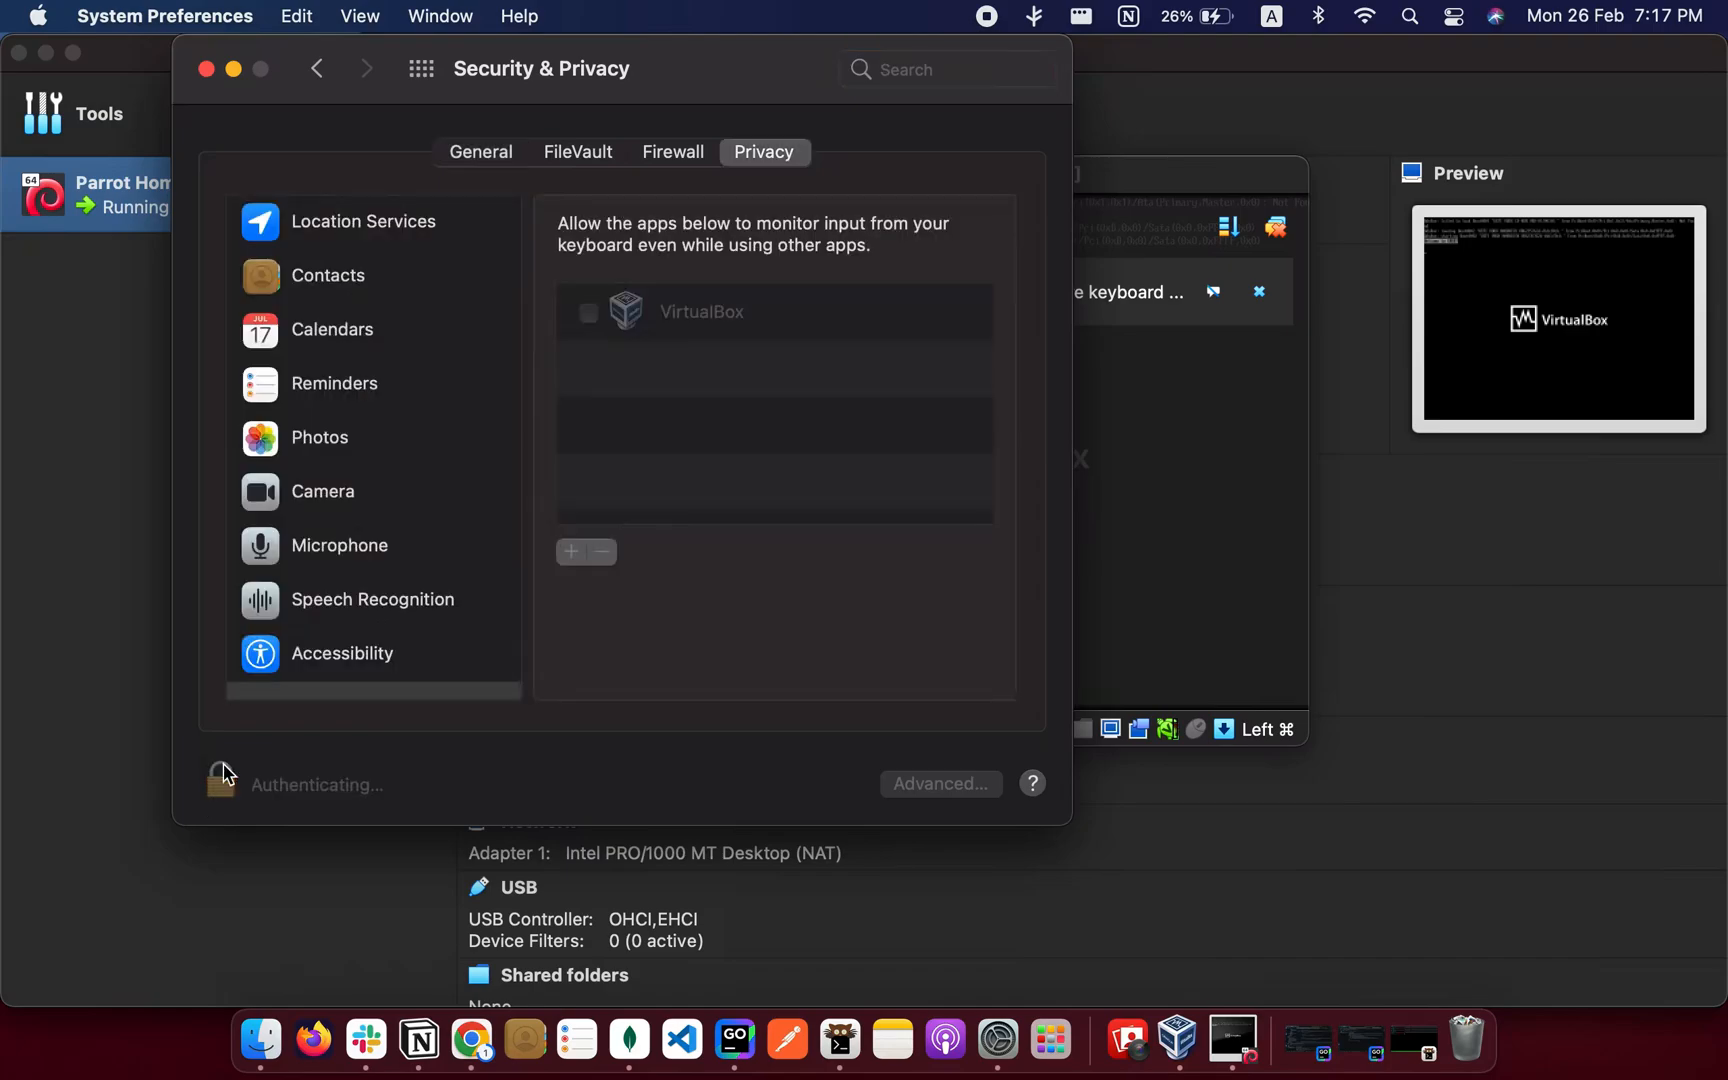
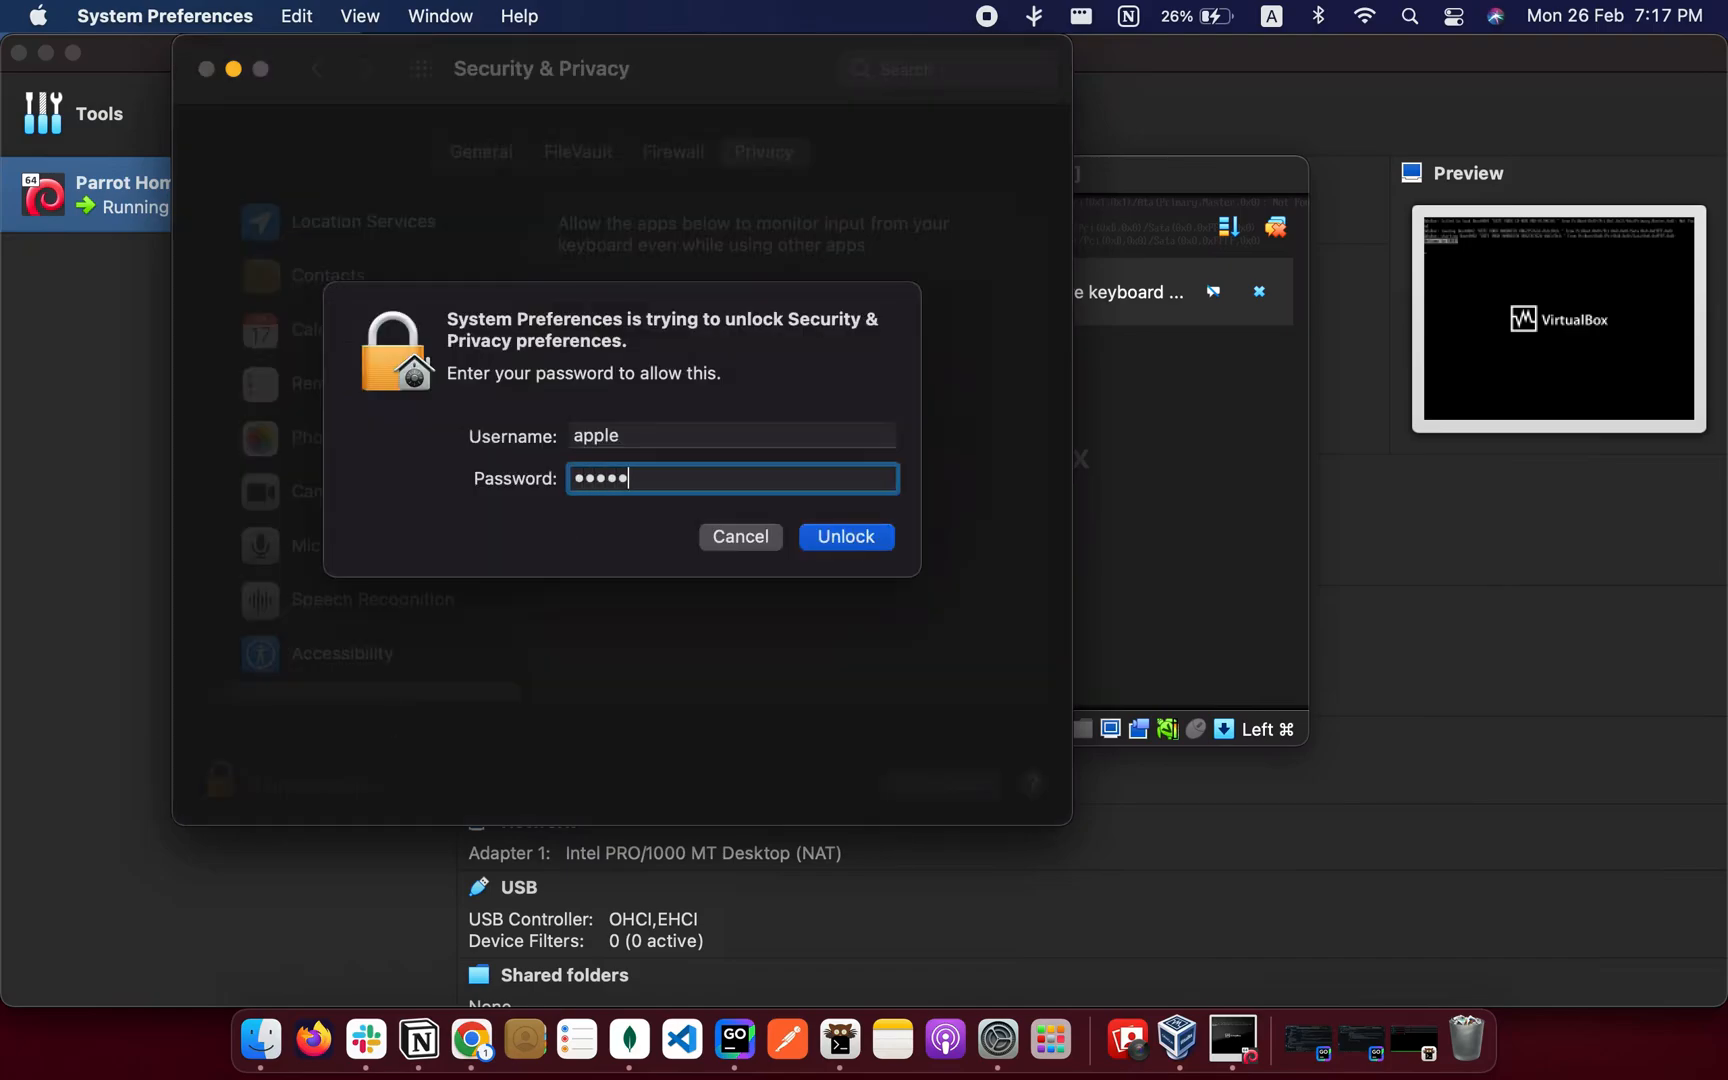
key(Return)
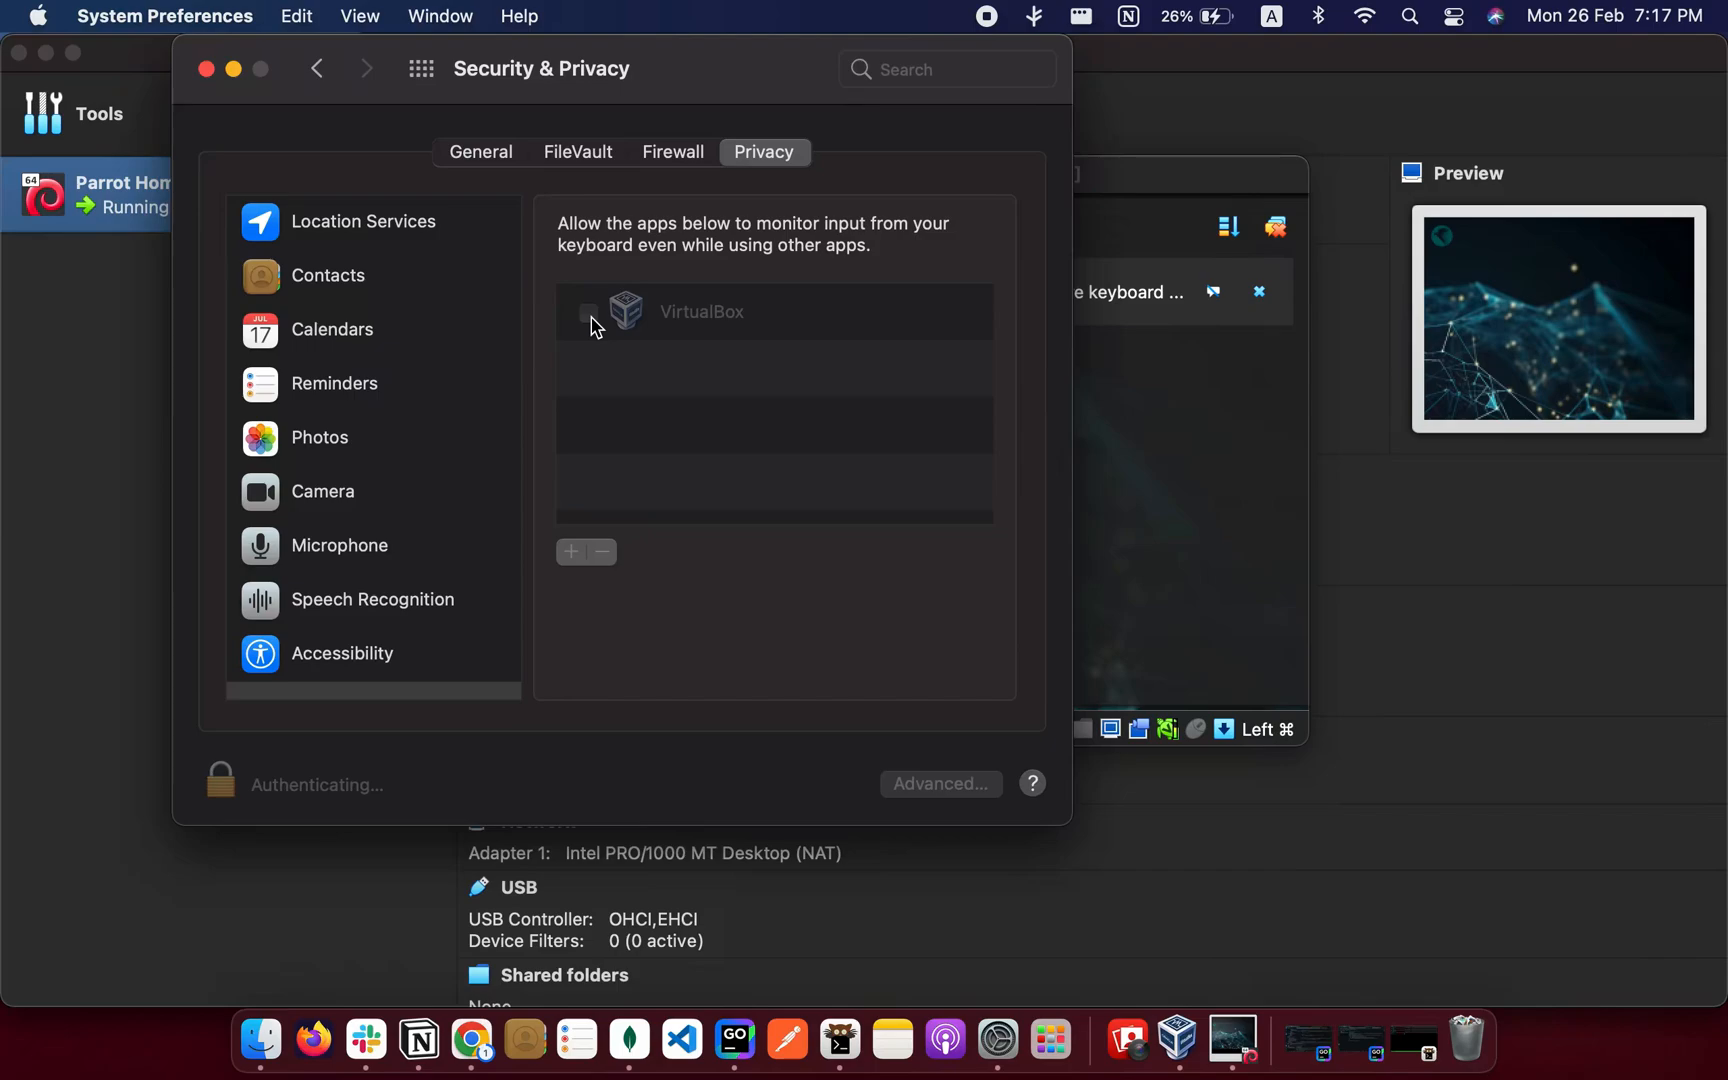
click(671, 326)
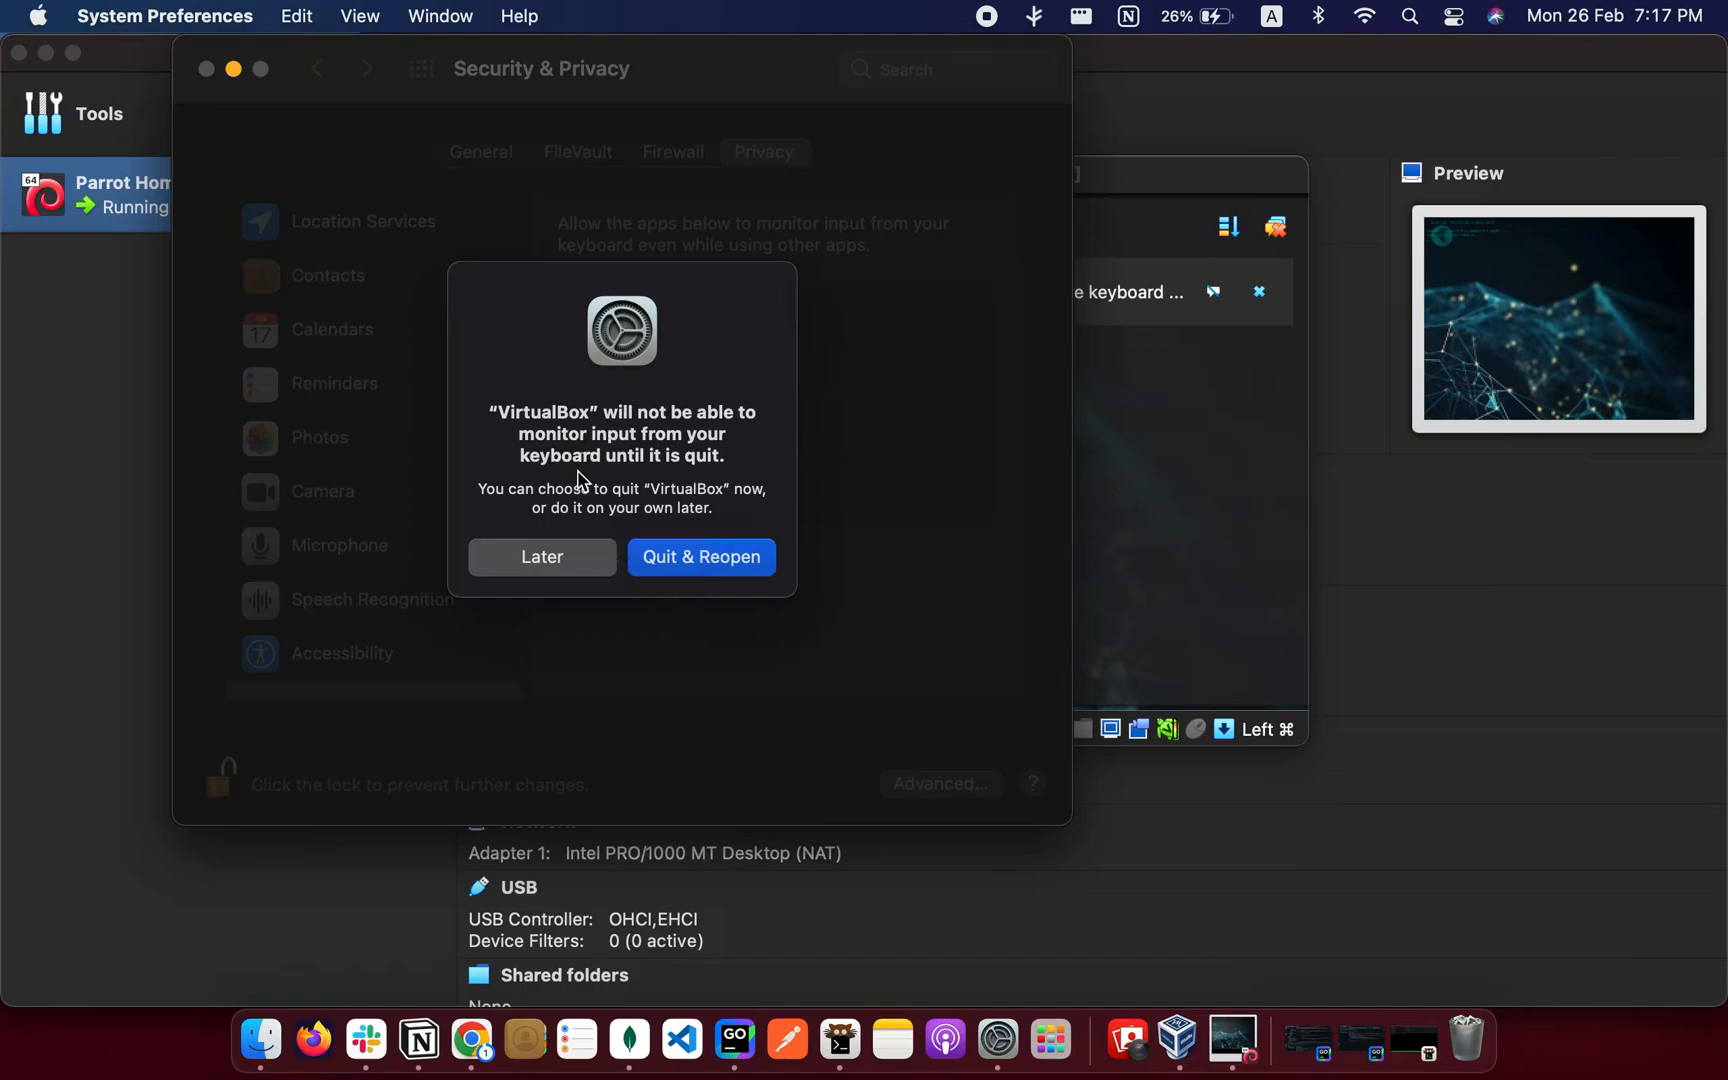
- Quit and reopen VirtualBox so the input-monitoring permission takes effect
double_click(502, 422)
triple_click(502, 422)
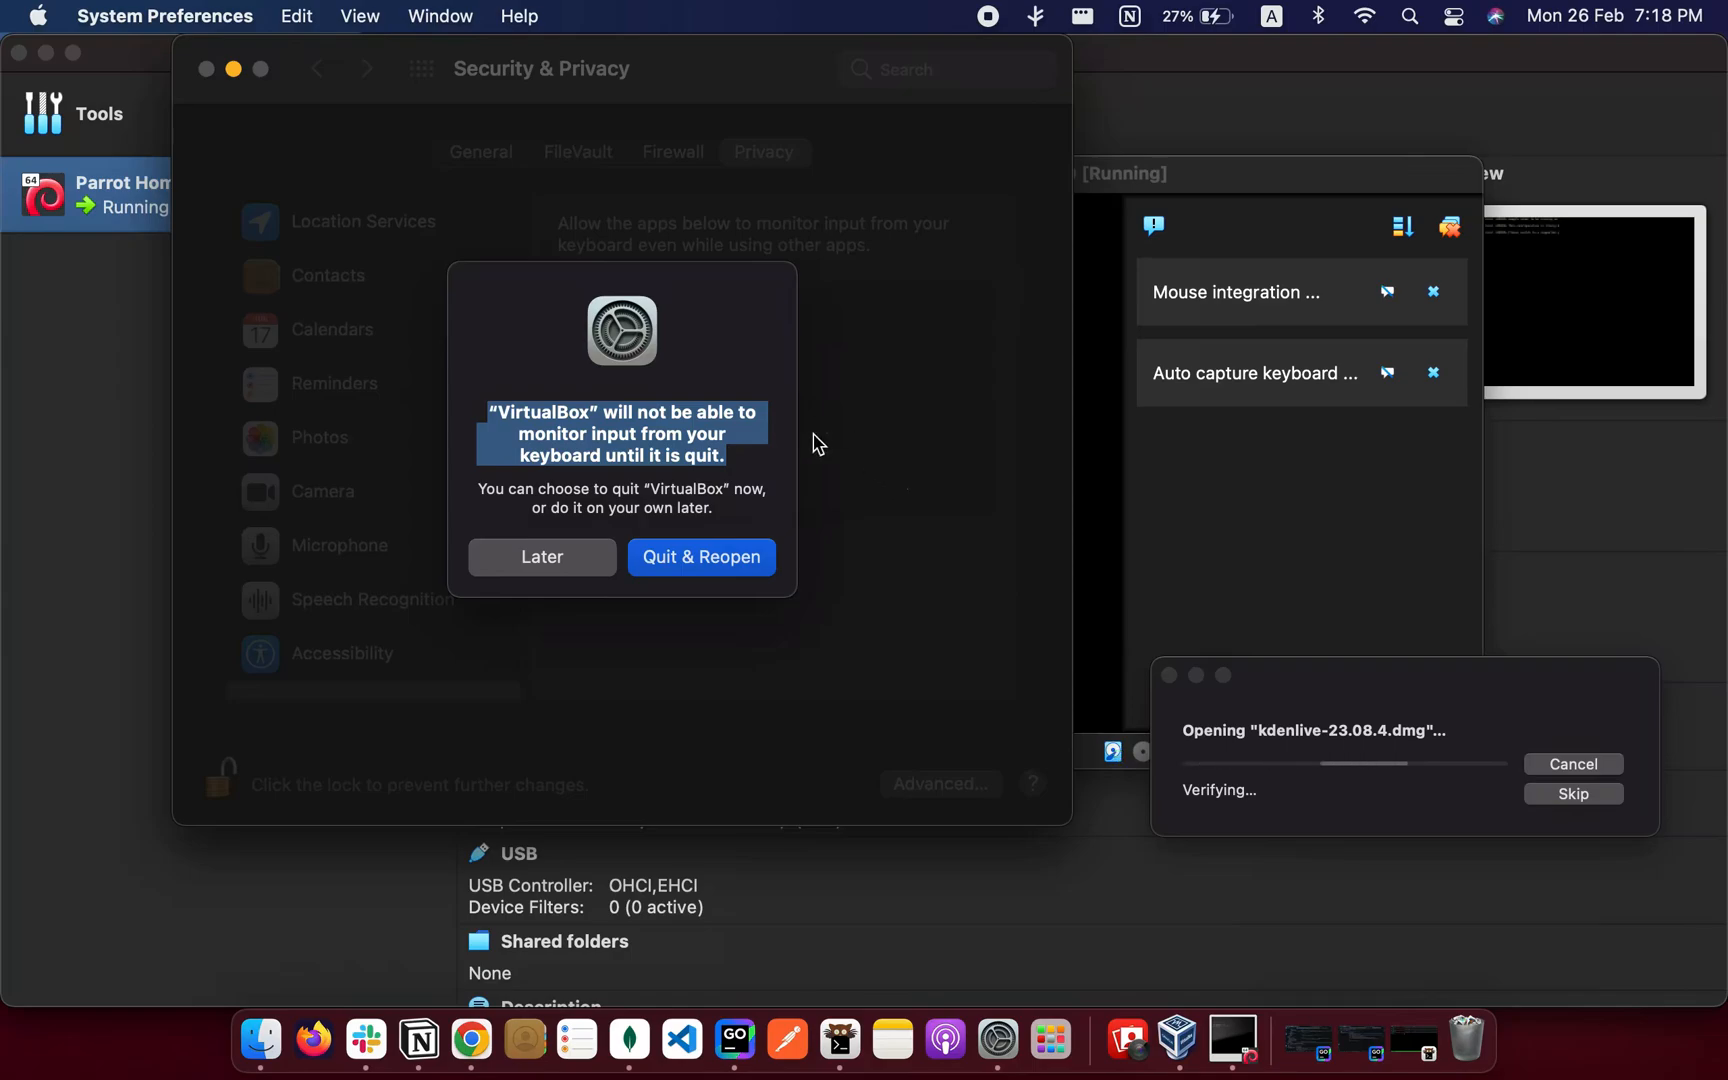
triple_click(750, 440)
click(724, 560)
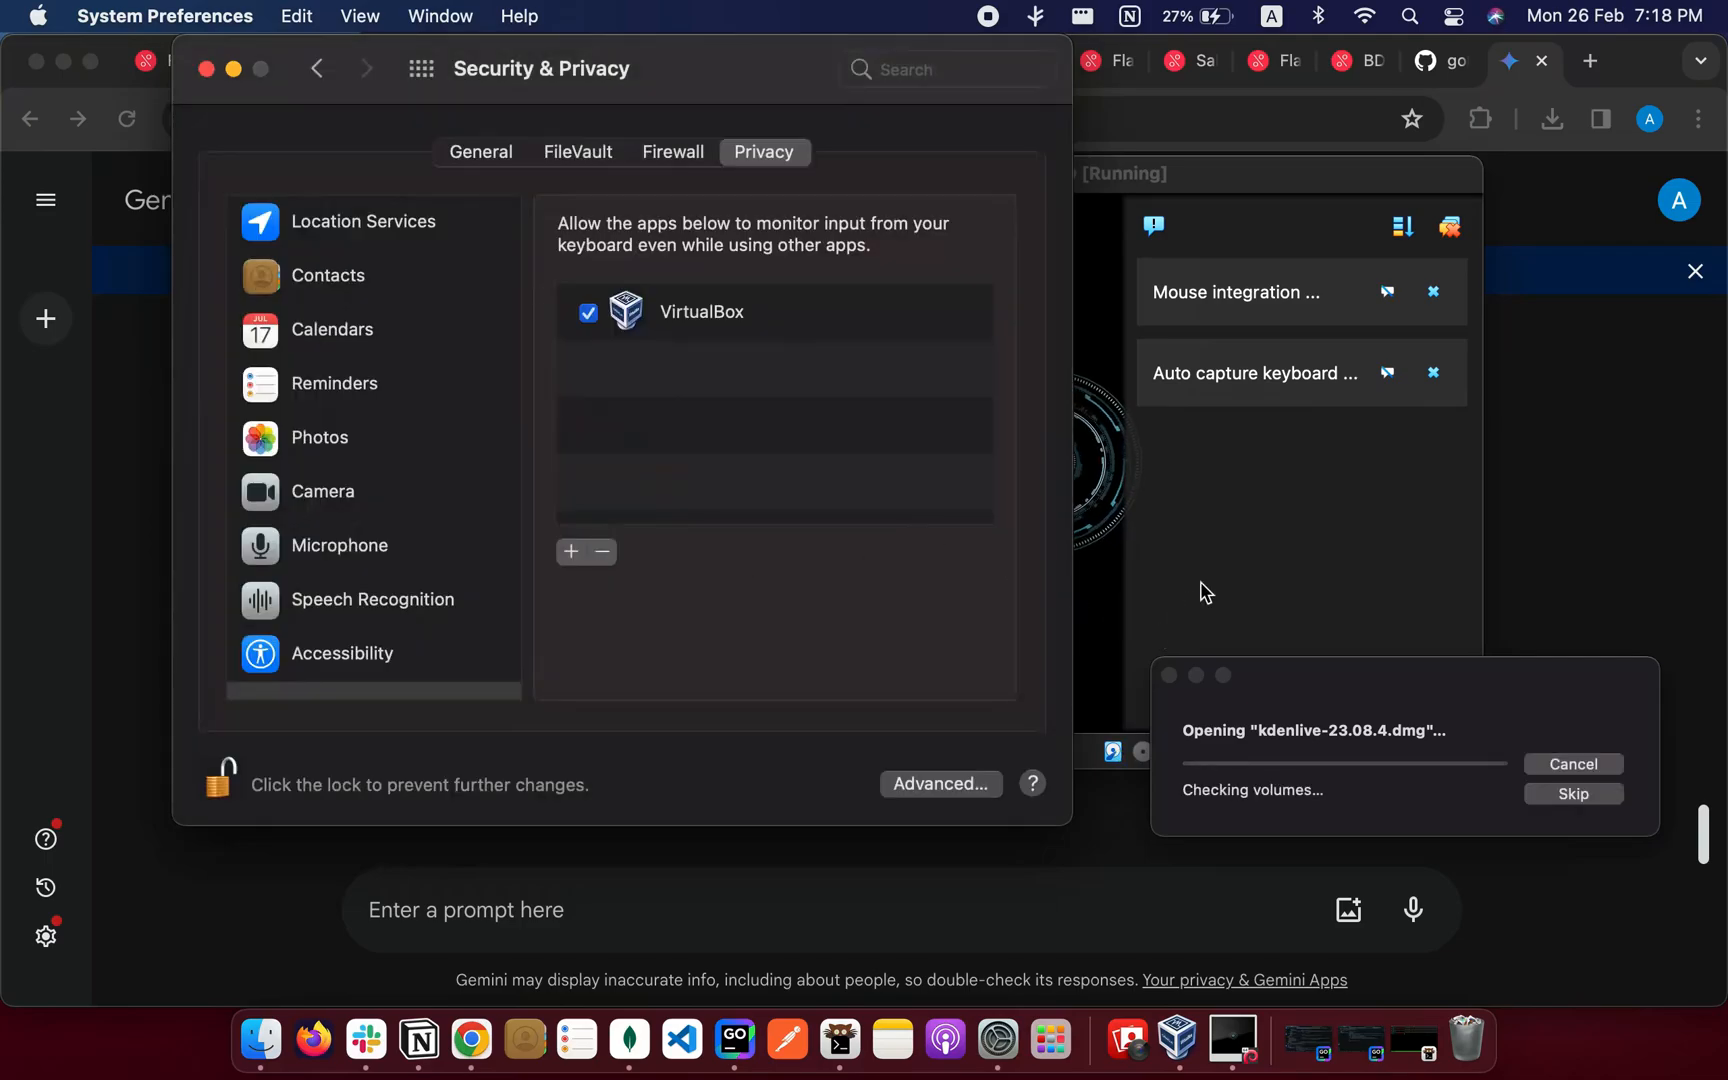
click(1204, 591)
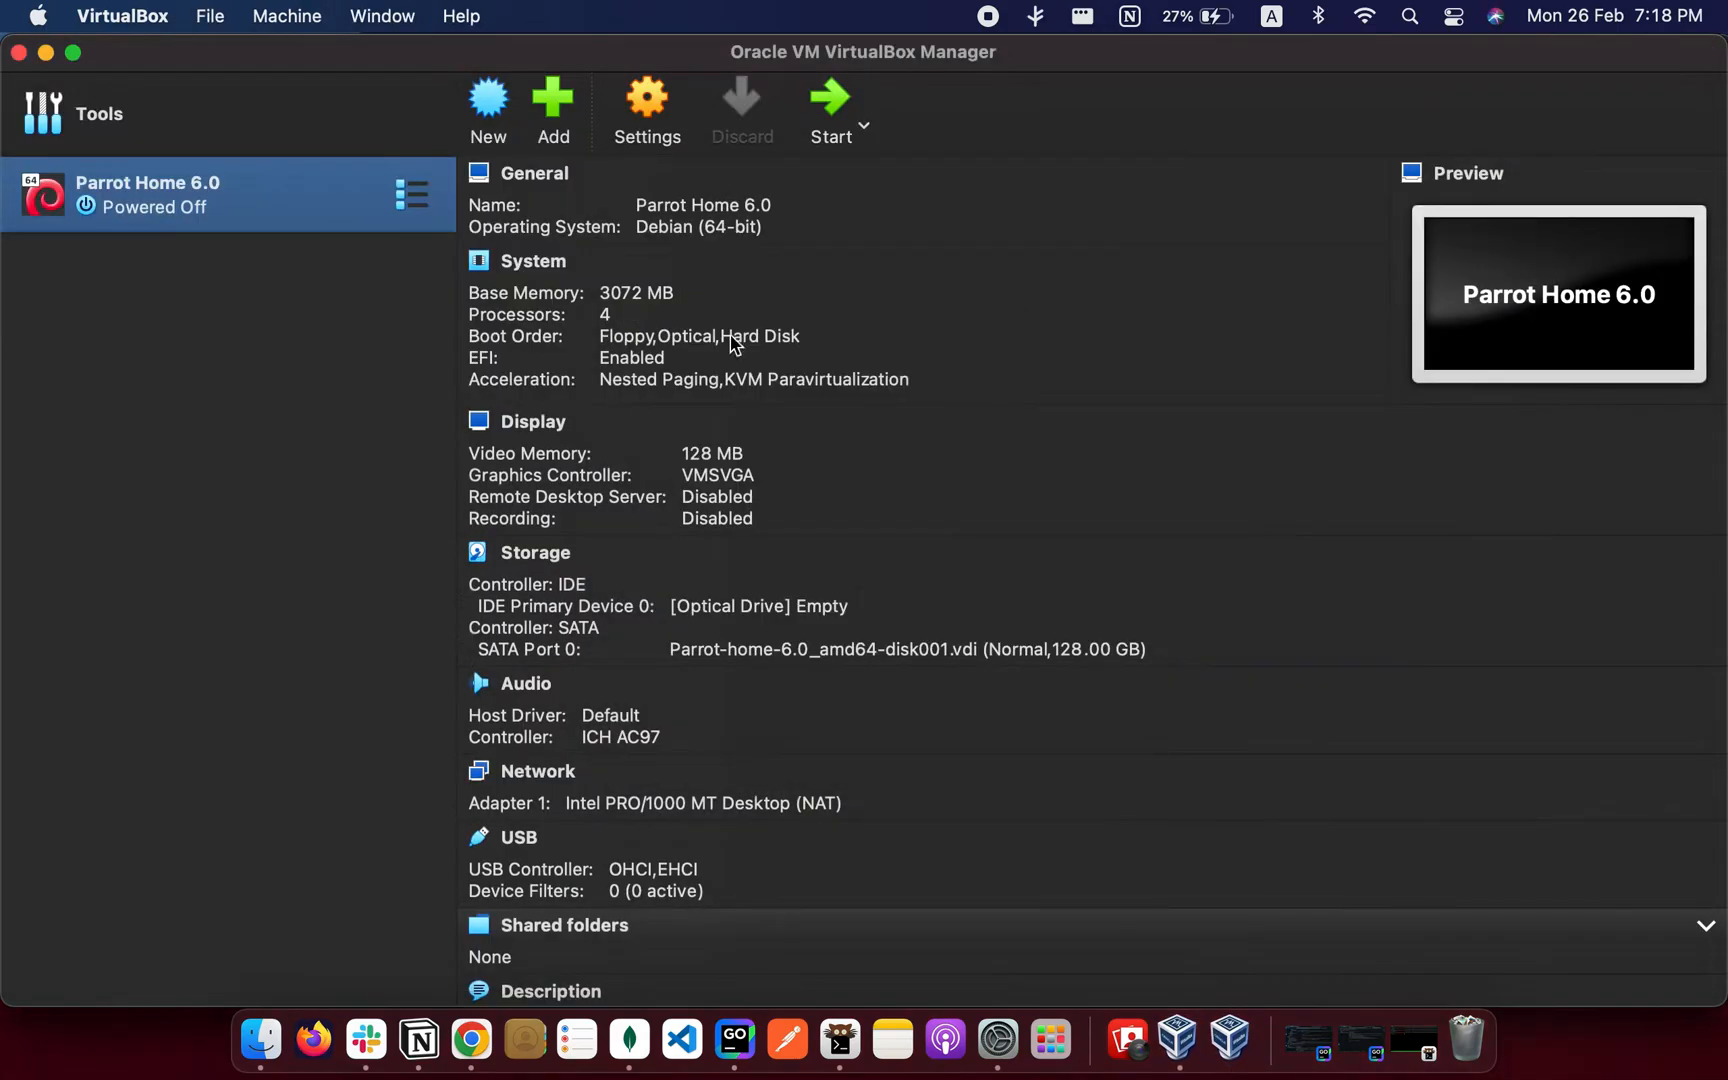
- Start Parrot Home 6.0 again, accept mouse capture, and dismiss the auto-capture keyboard notice
double_click(112, 217)
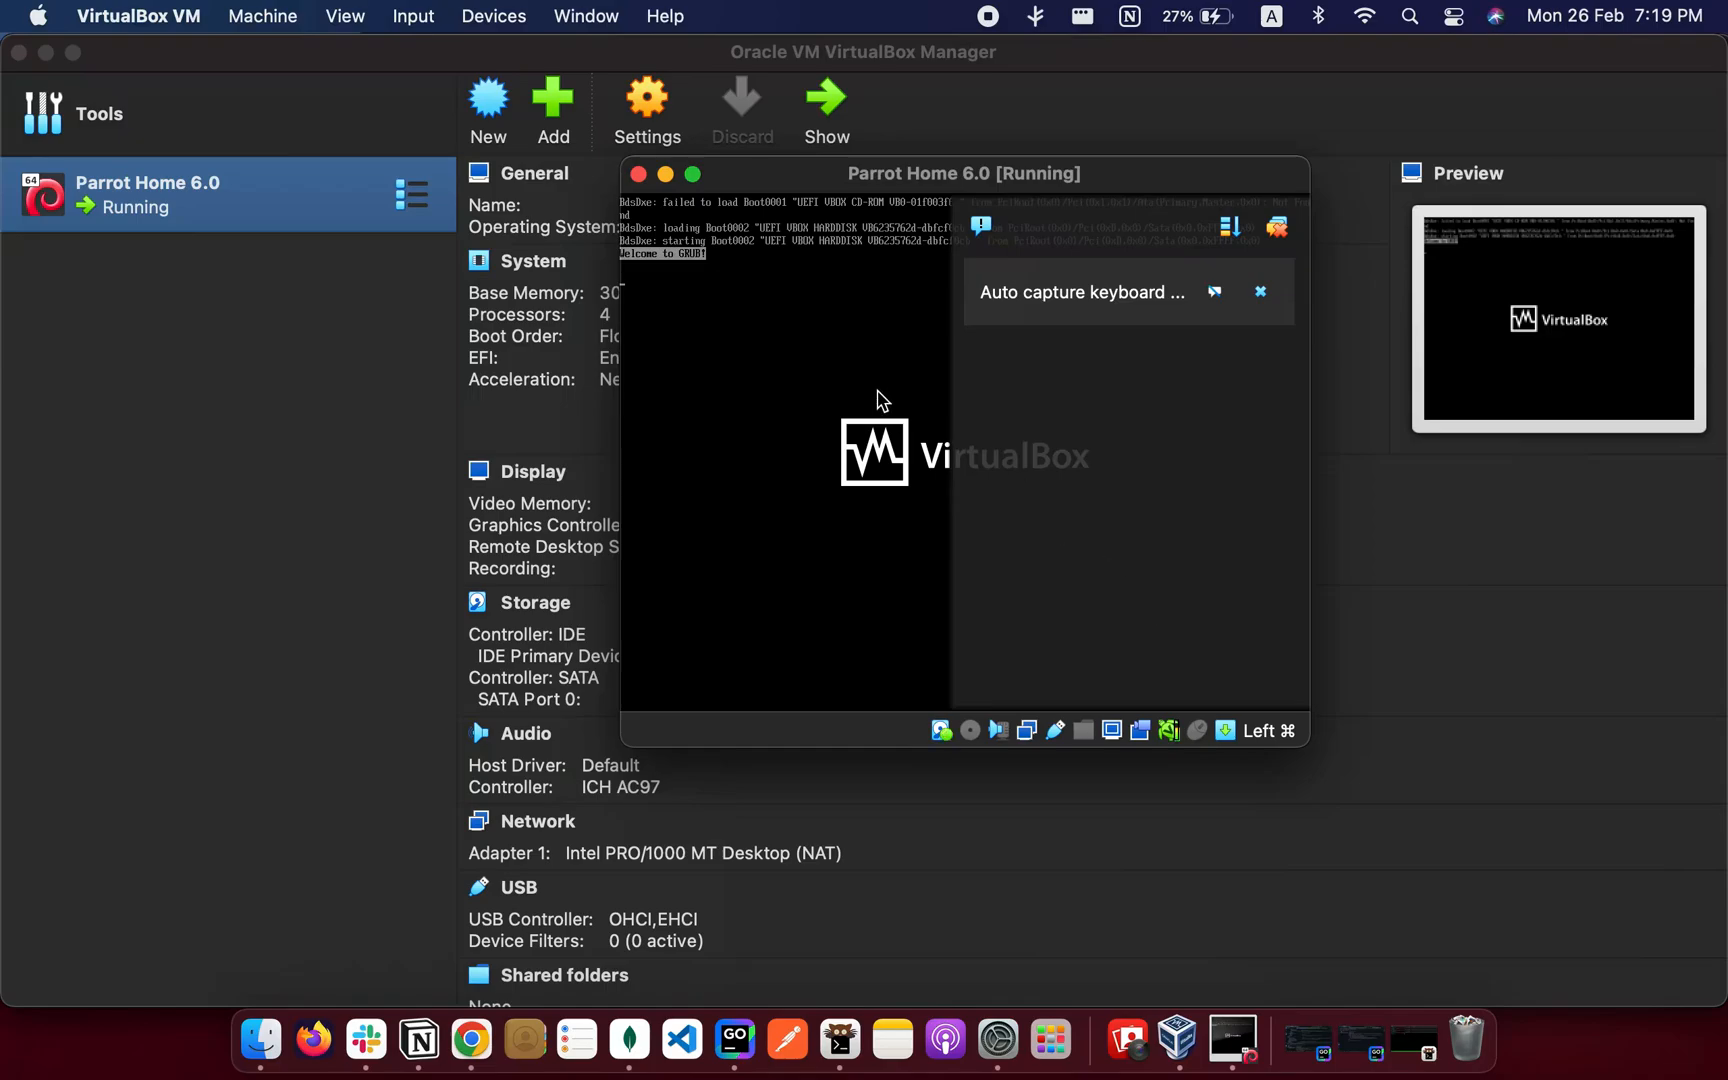
click(877, 400)
click(923, 643)
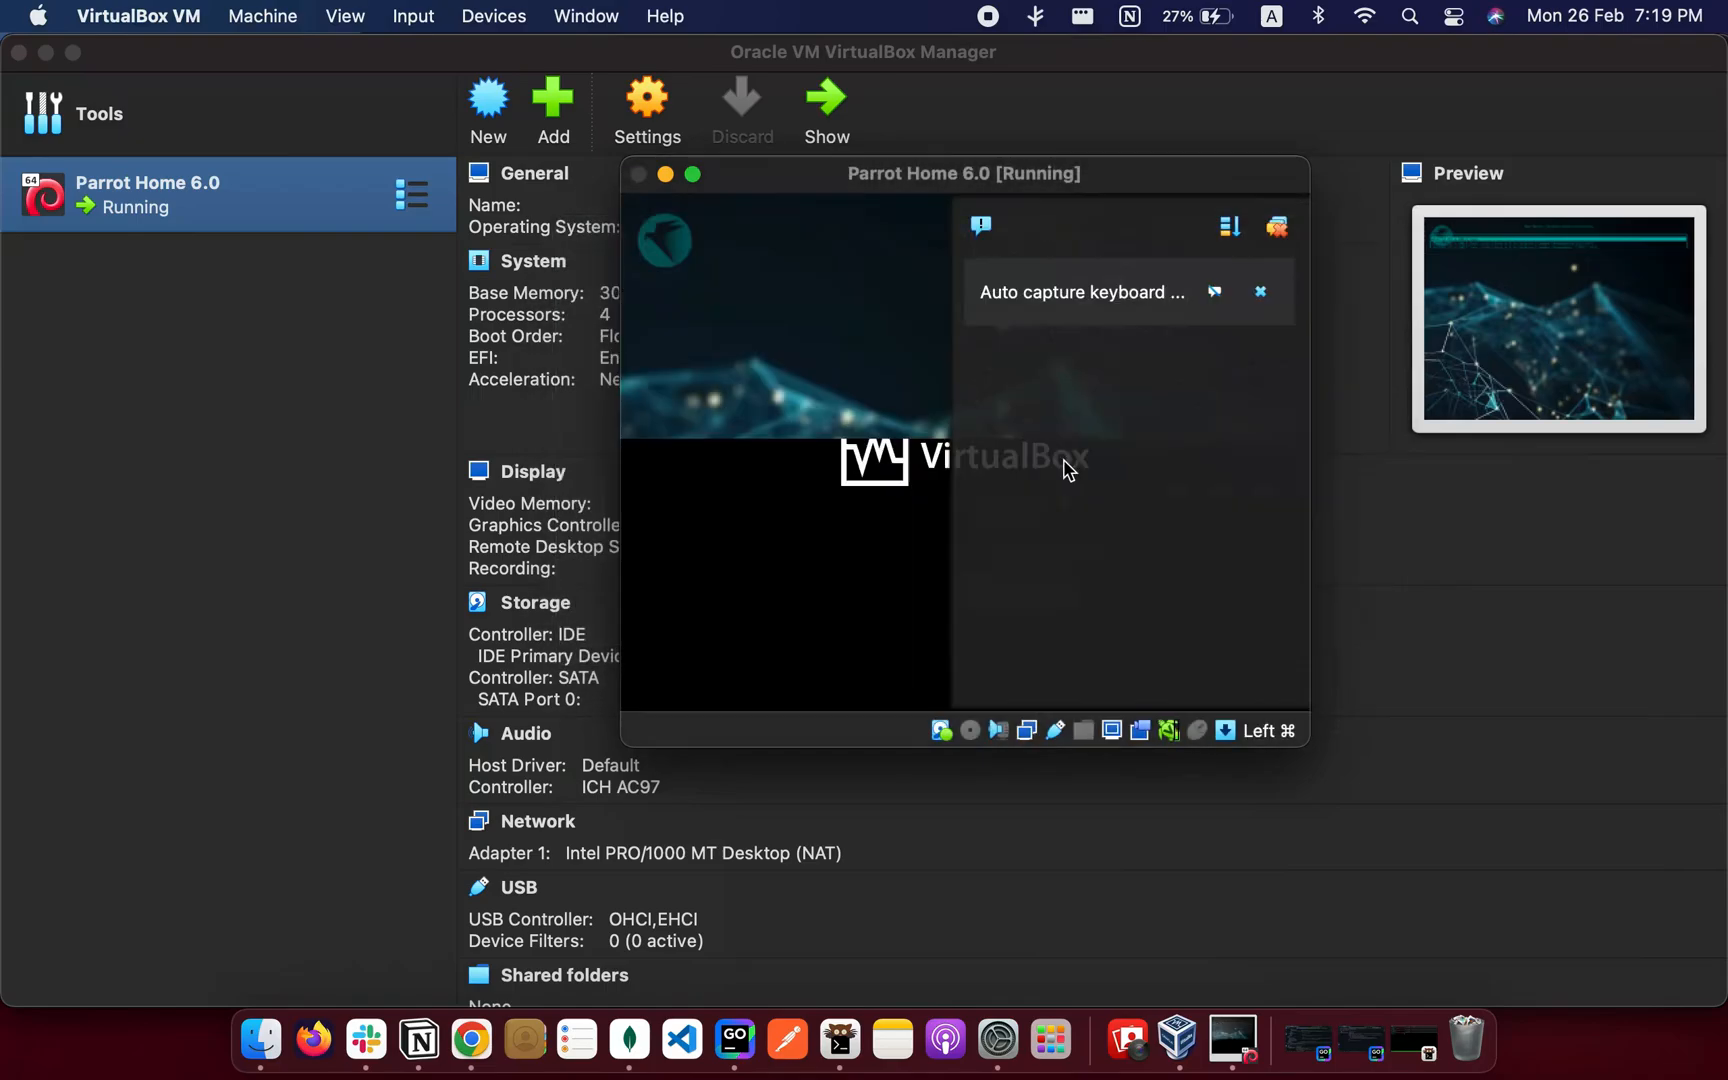
click(1254, 300)
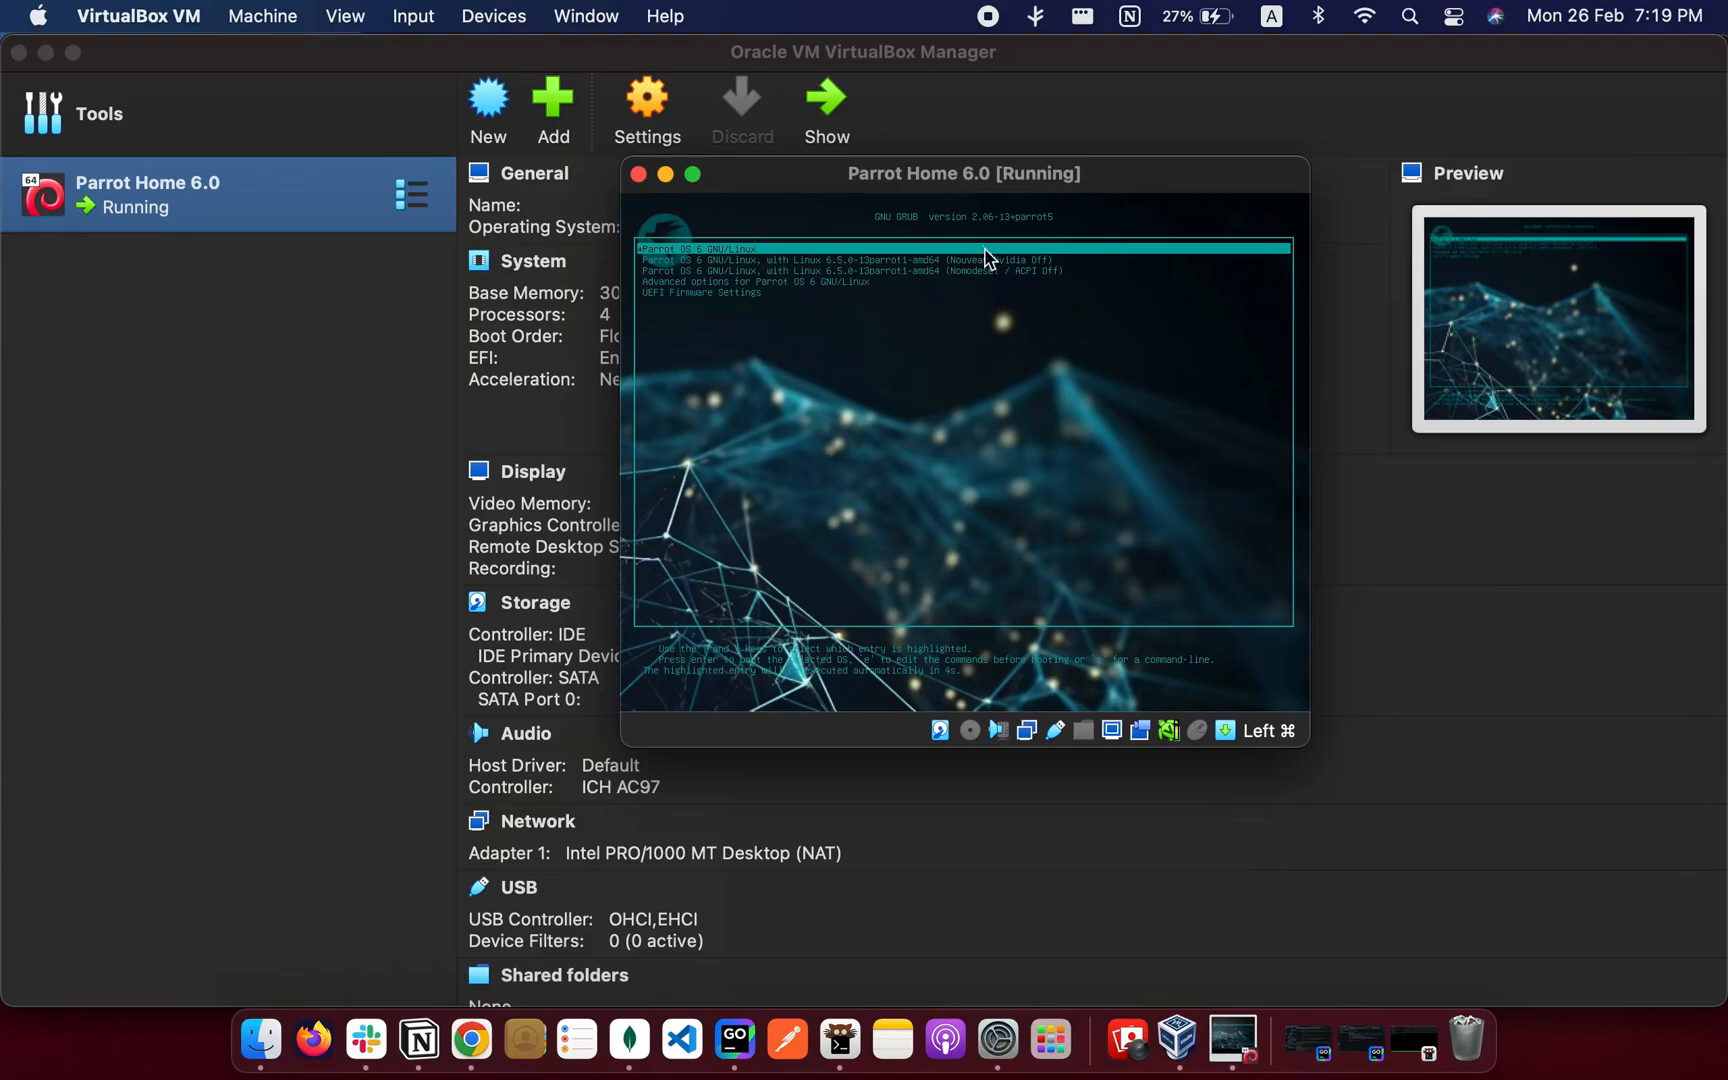
- Confirm Switch to full-screen mode for Parrot Home 6.0 and close the Mouse integration notice
click(694, 176)
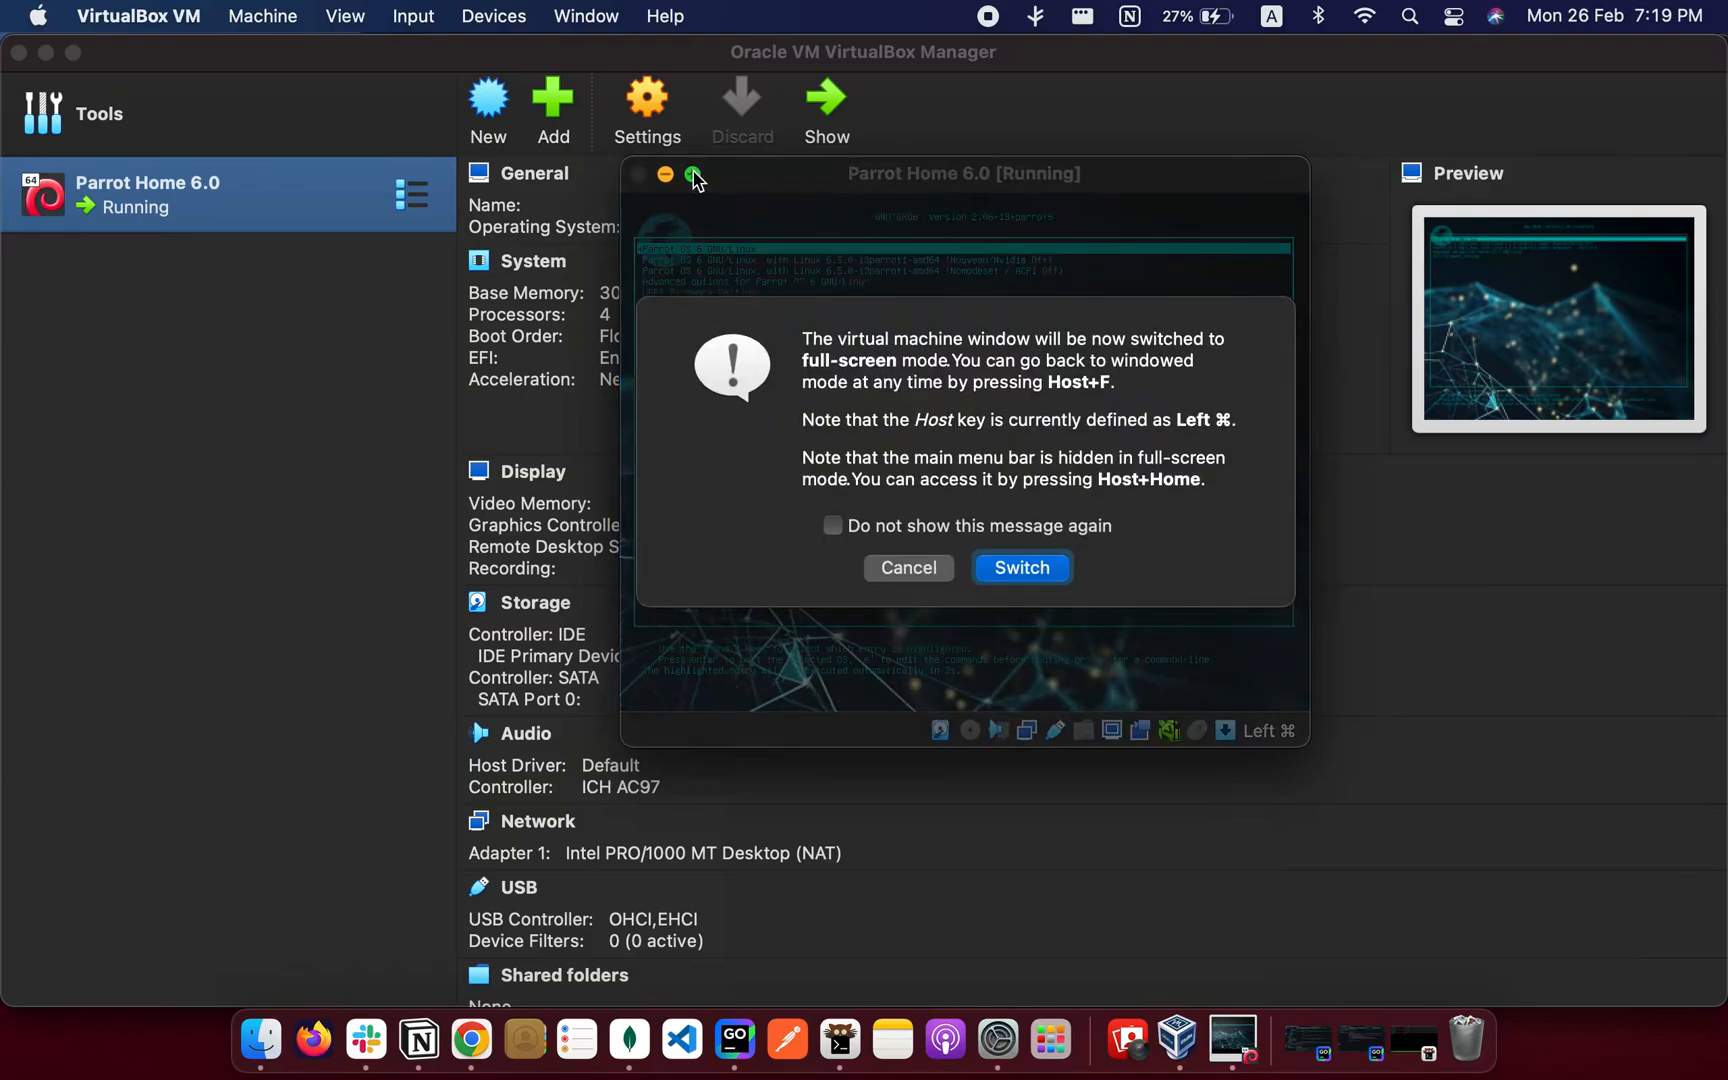
click(1022, 568)
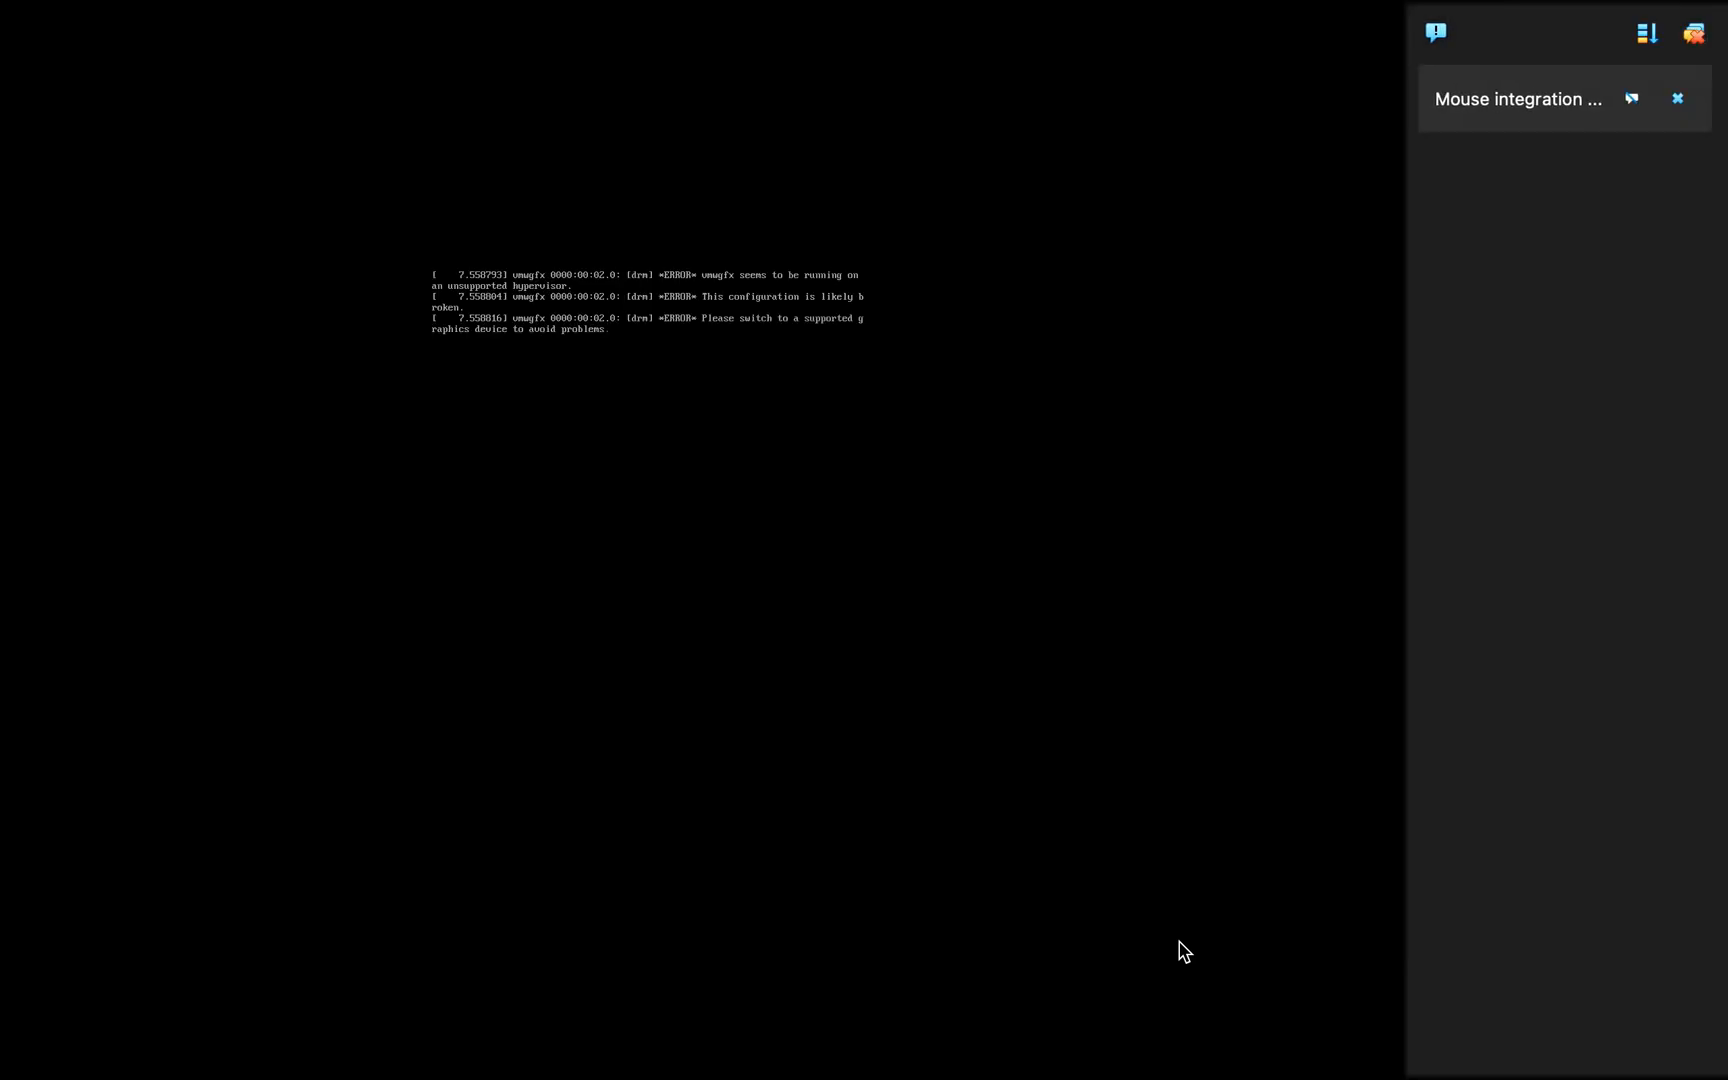
click(1676, 98)
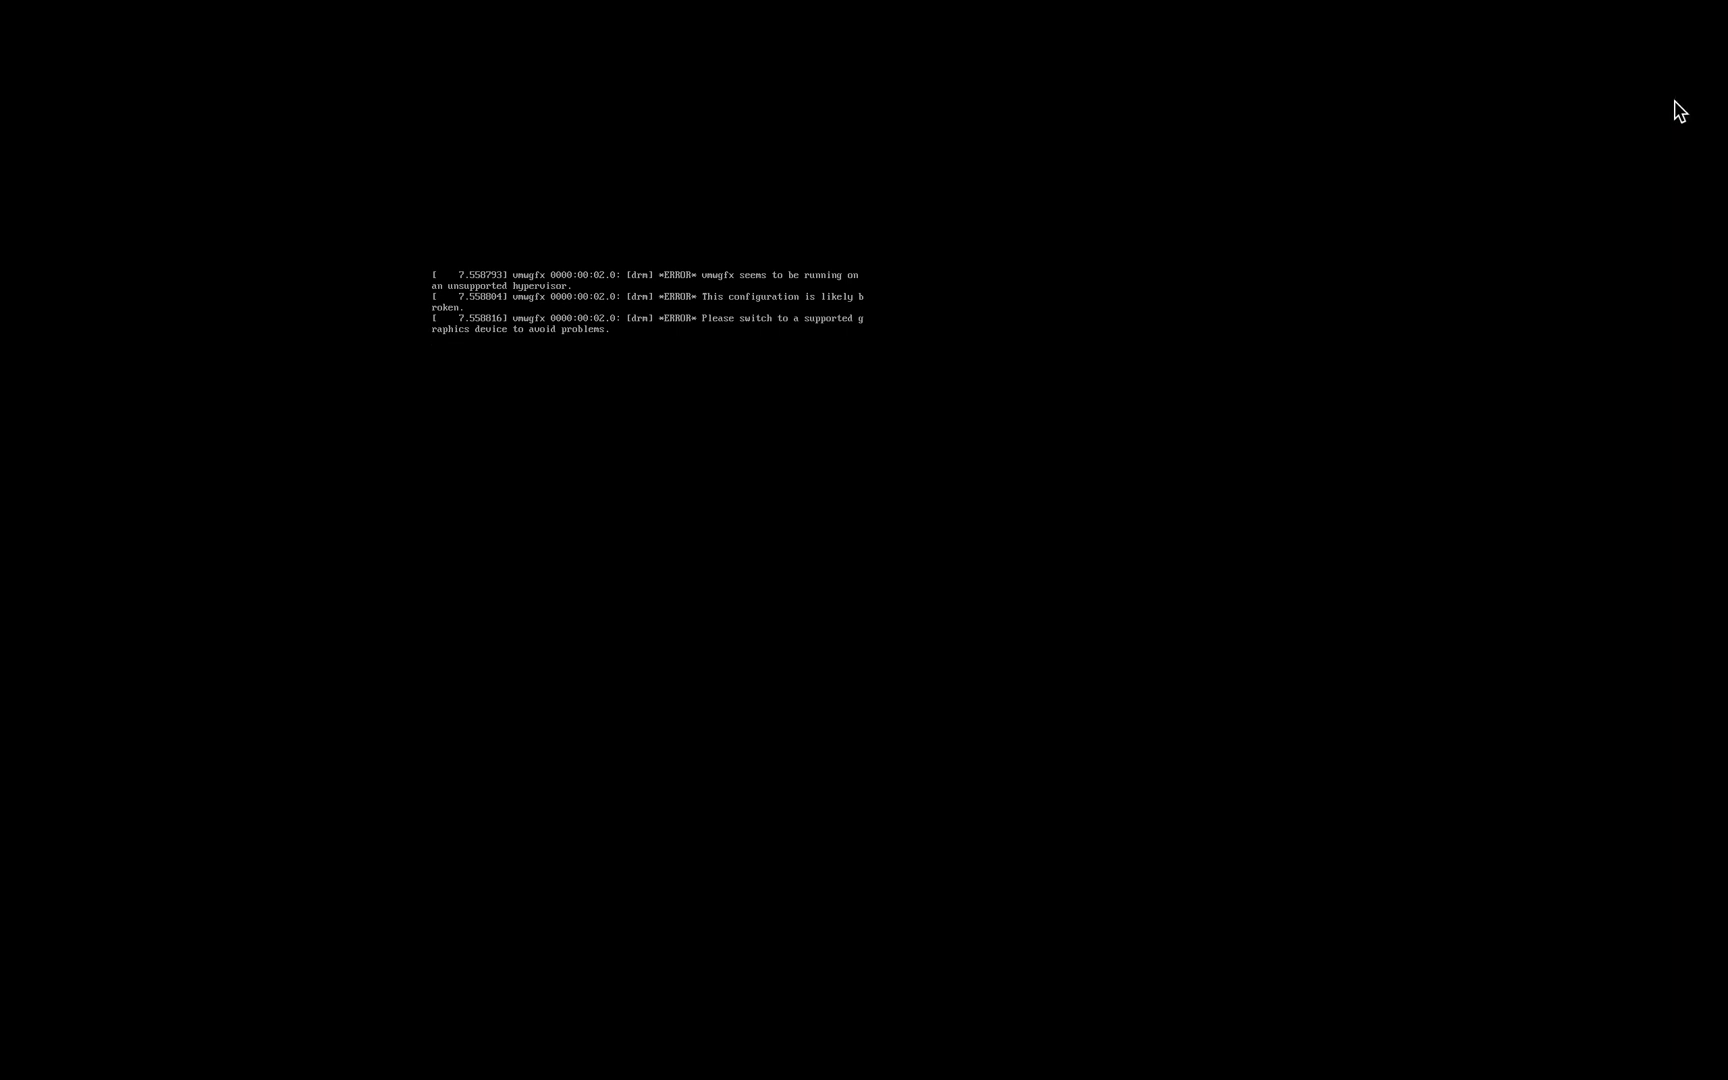
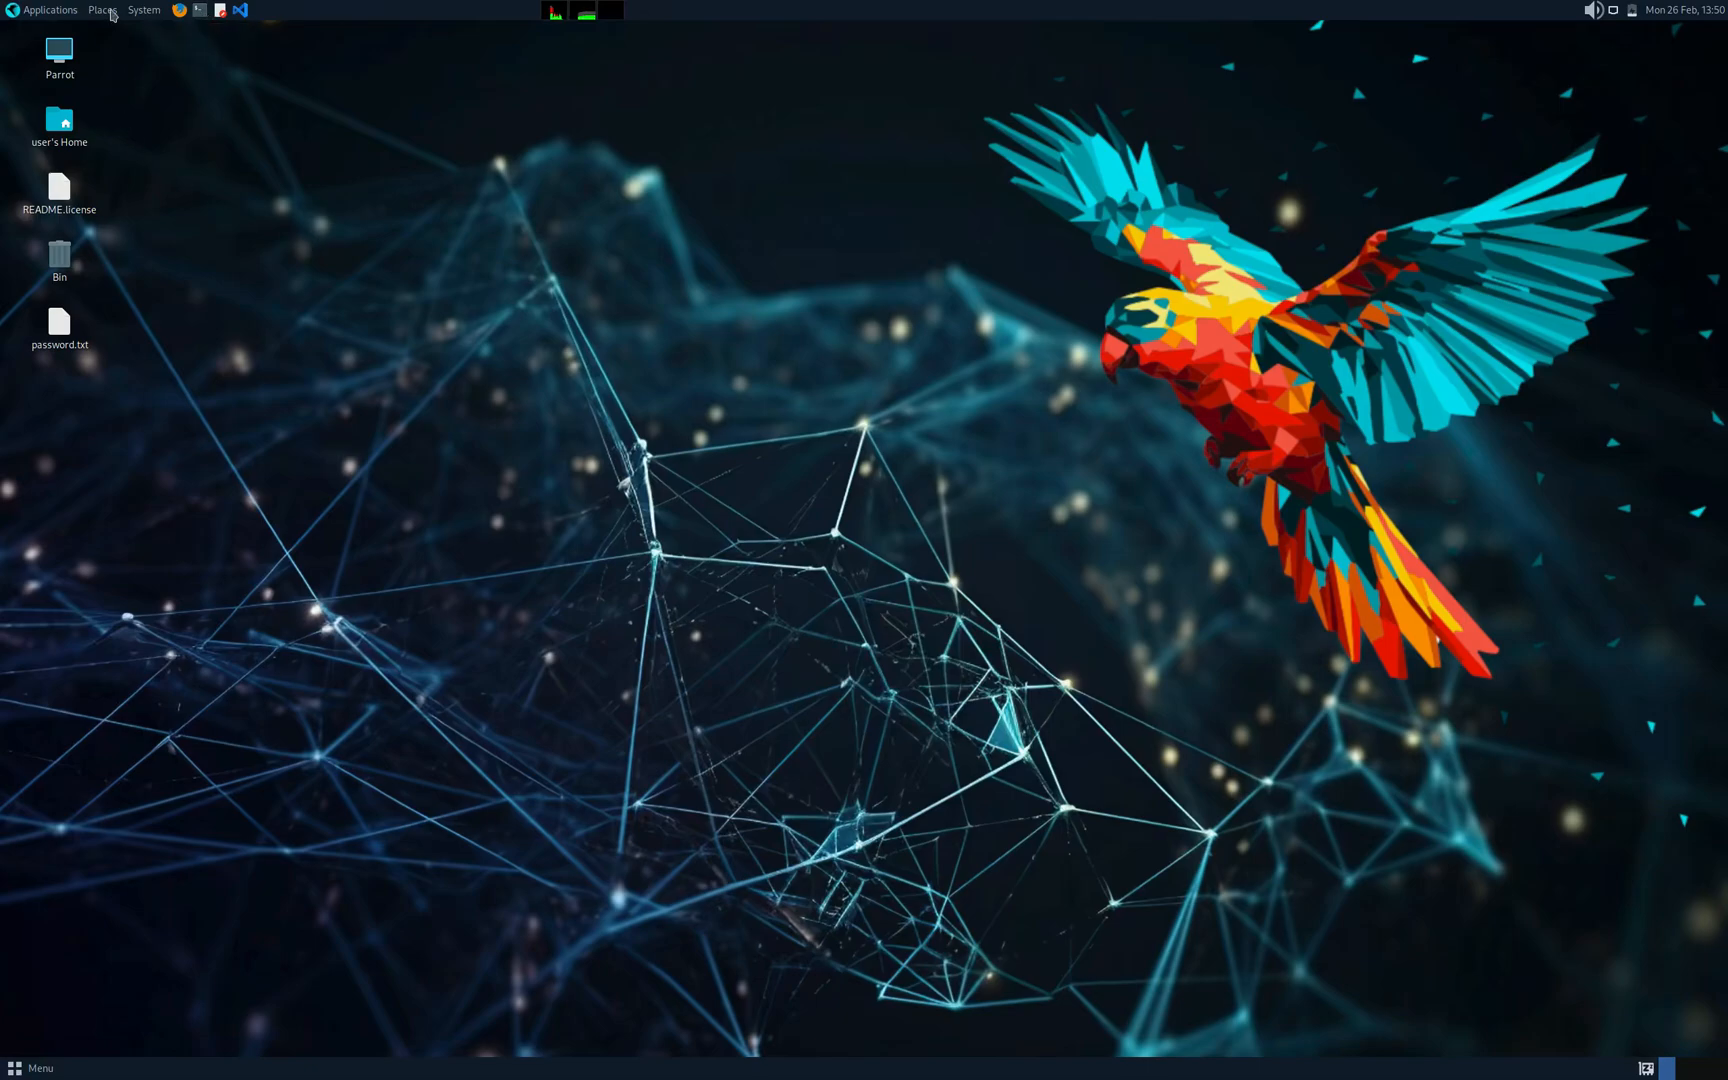
- Open Appearance preferences via System > Preferences > Look and Feel
click(145, 12)
mouse_move(157, 35)
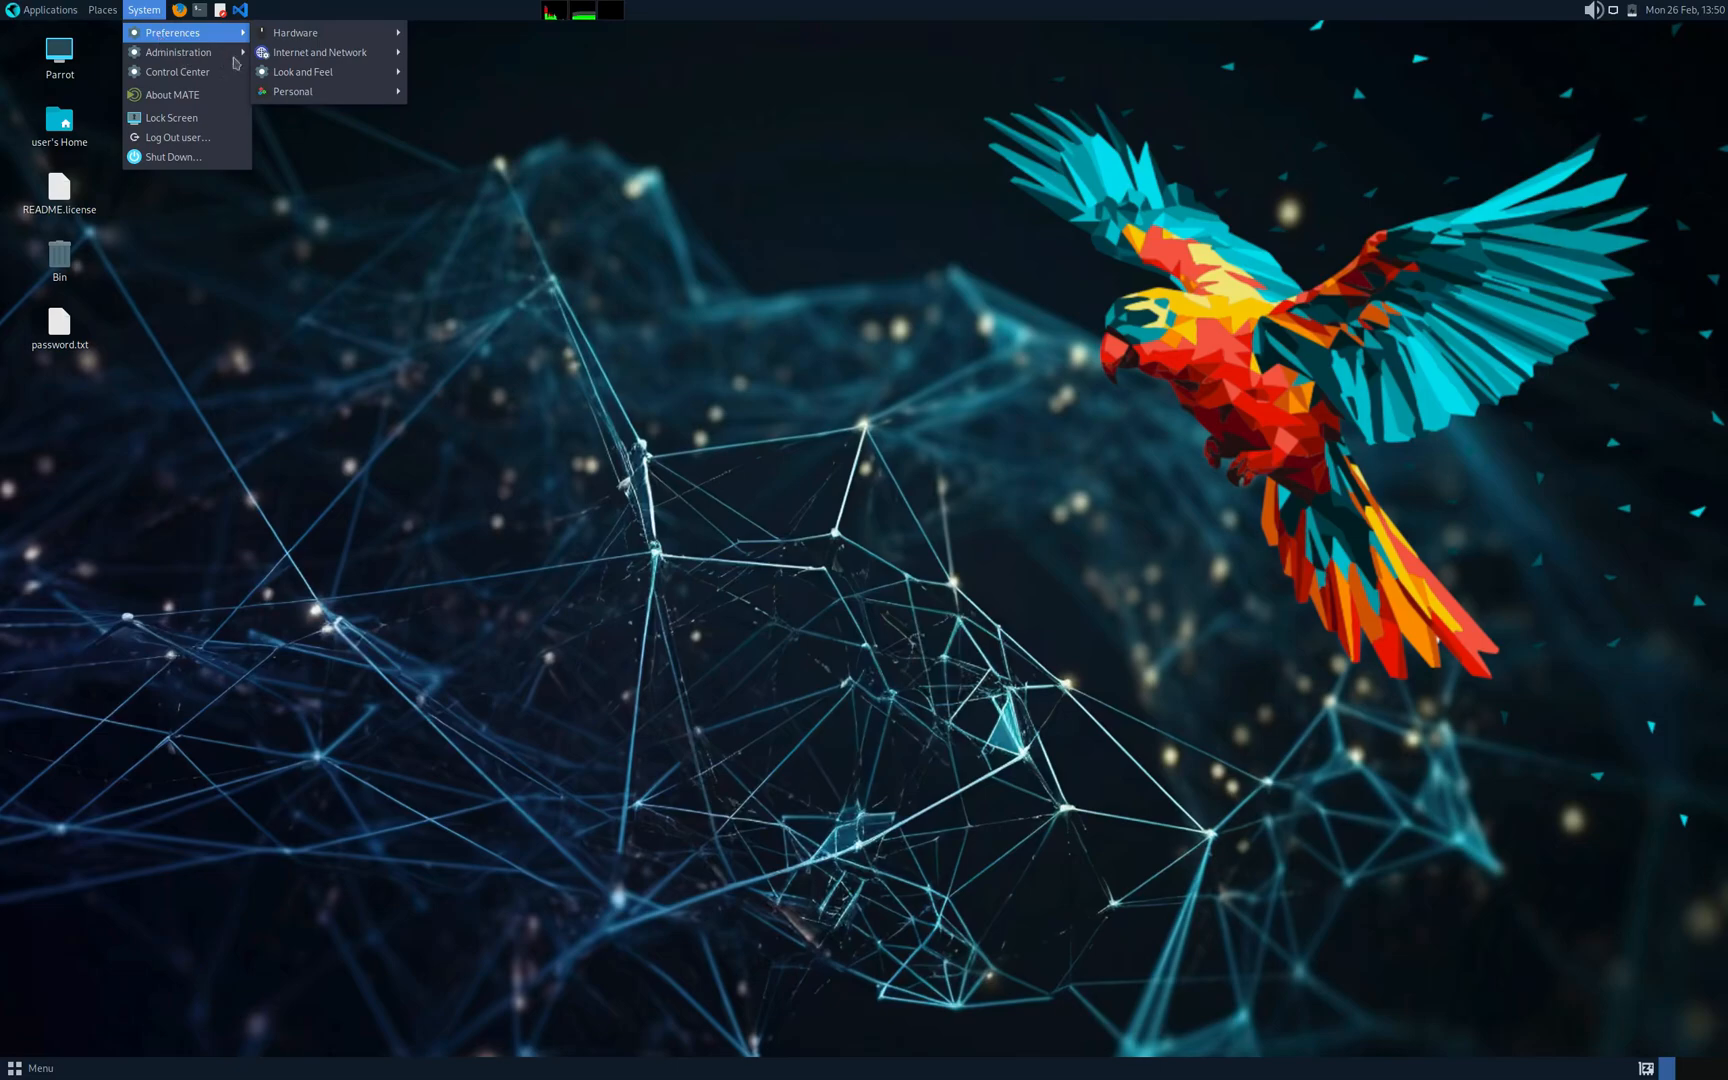
mouse_move(265, 79)
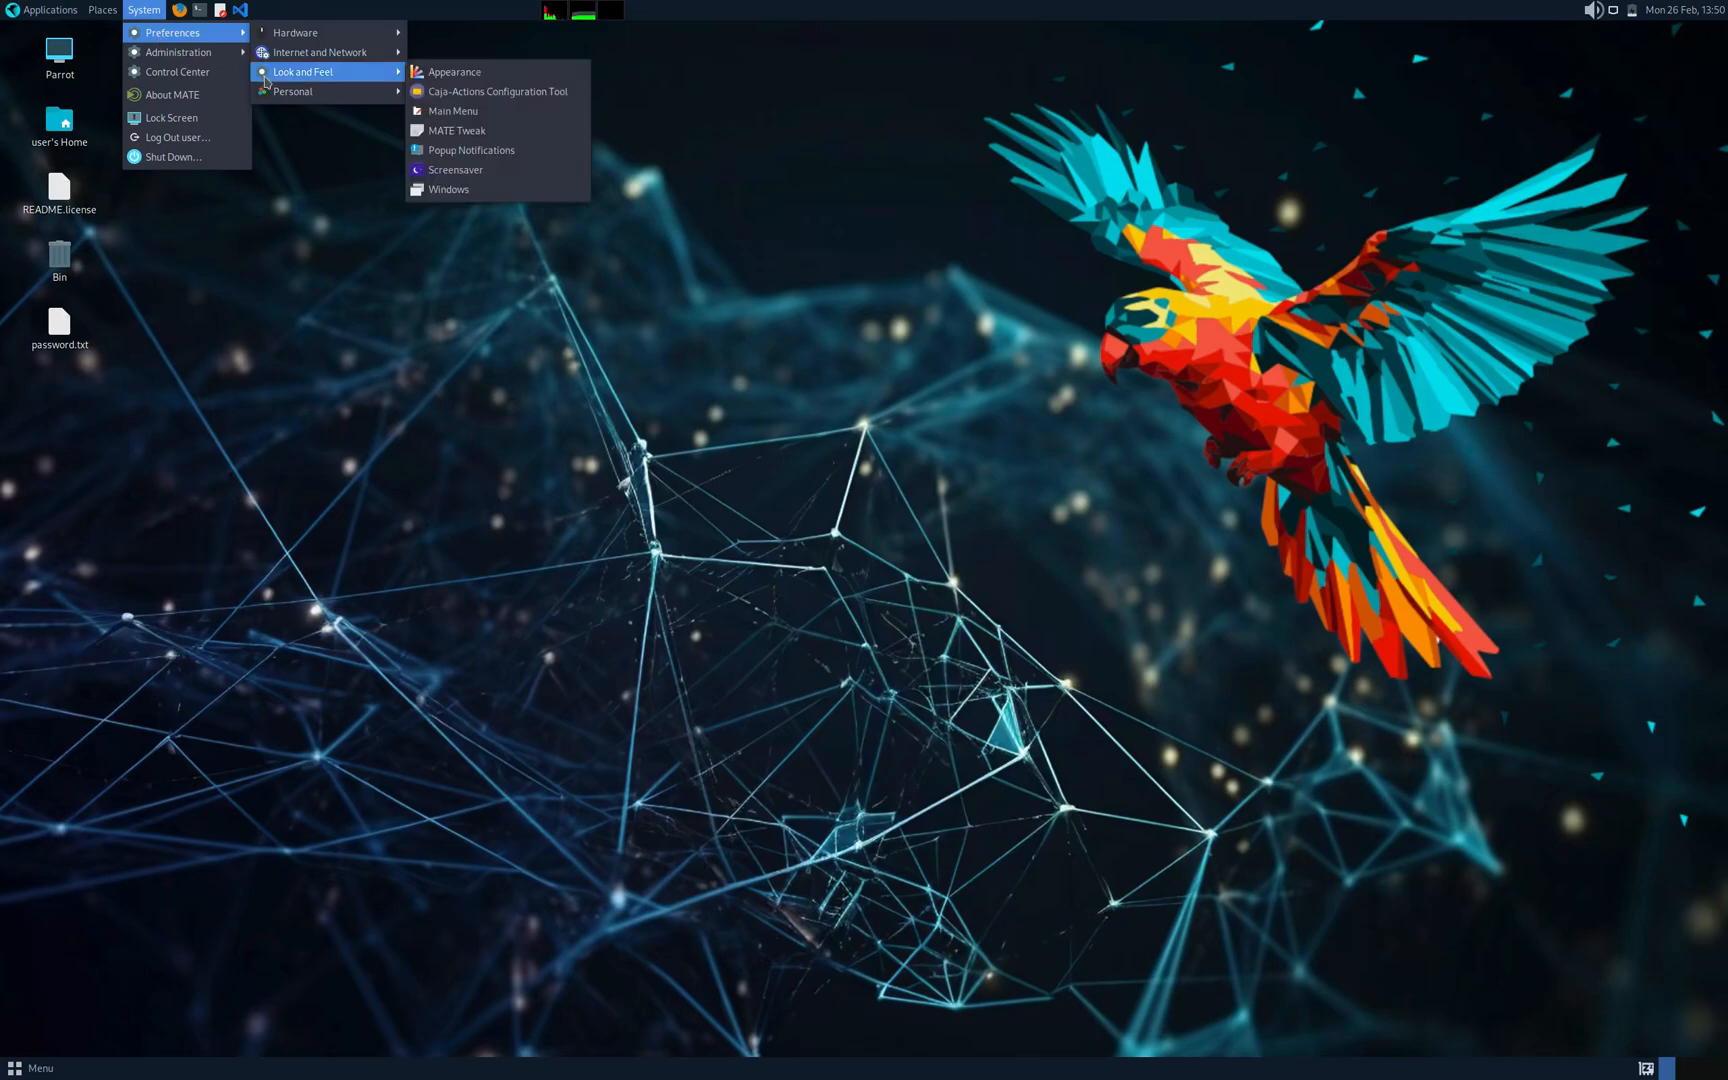
click(459, 74)
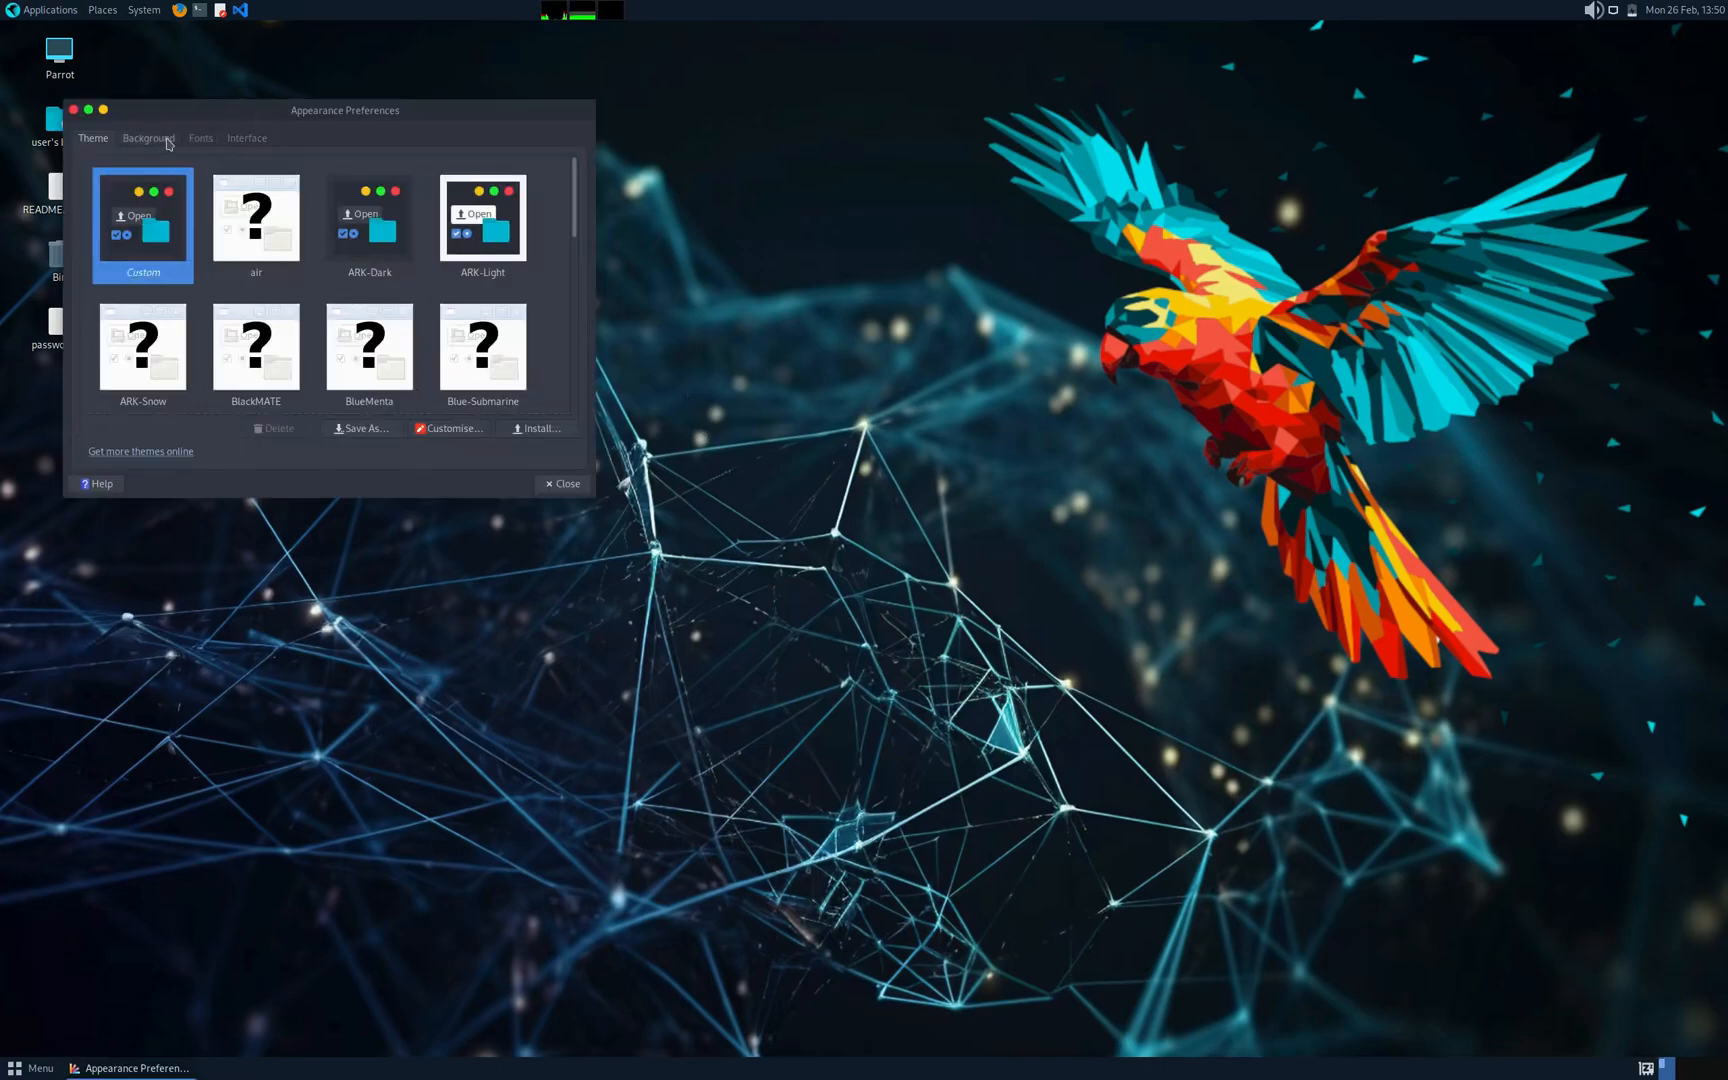
- Apply the Icy-Dark theme and switch to the Background page
scroll(360, 228, down, 3)
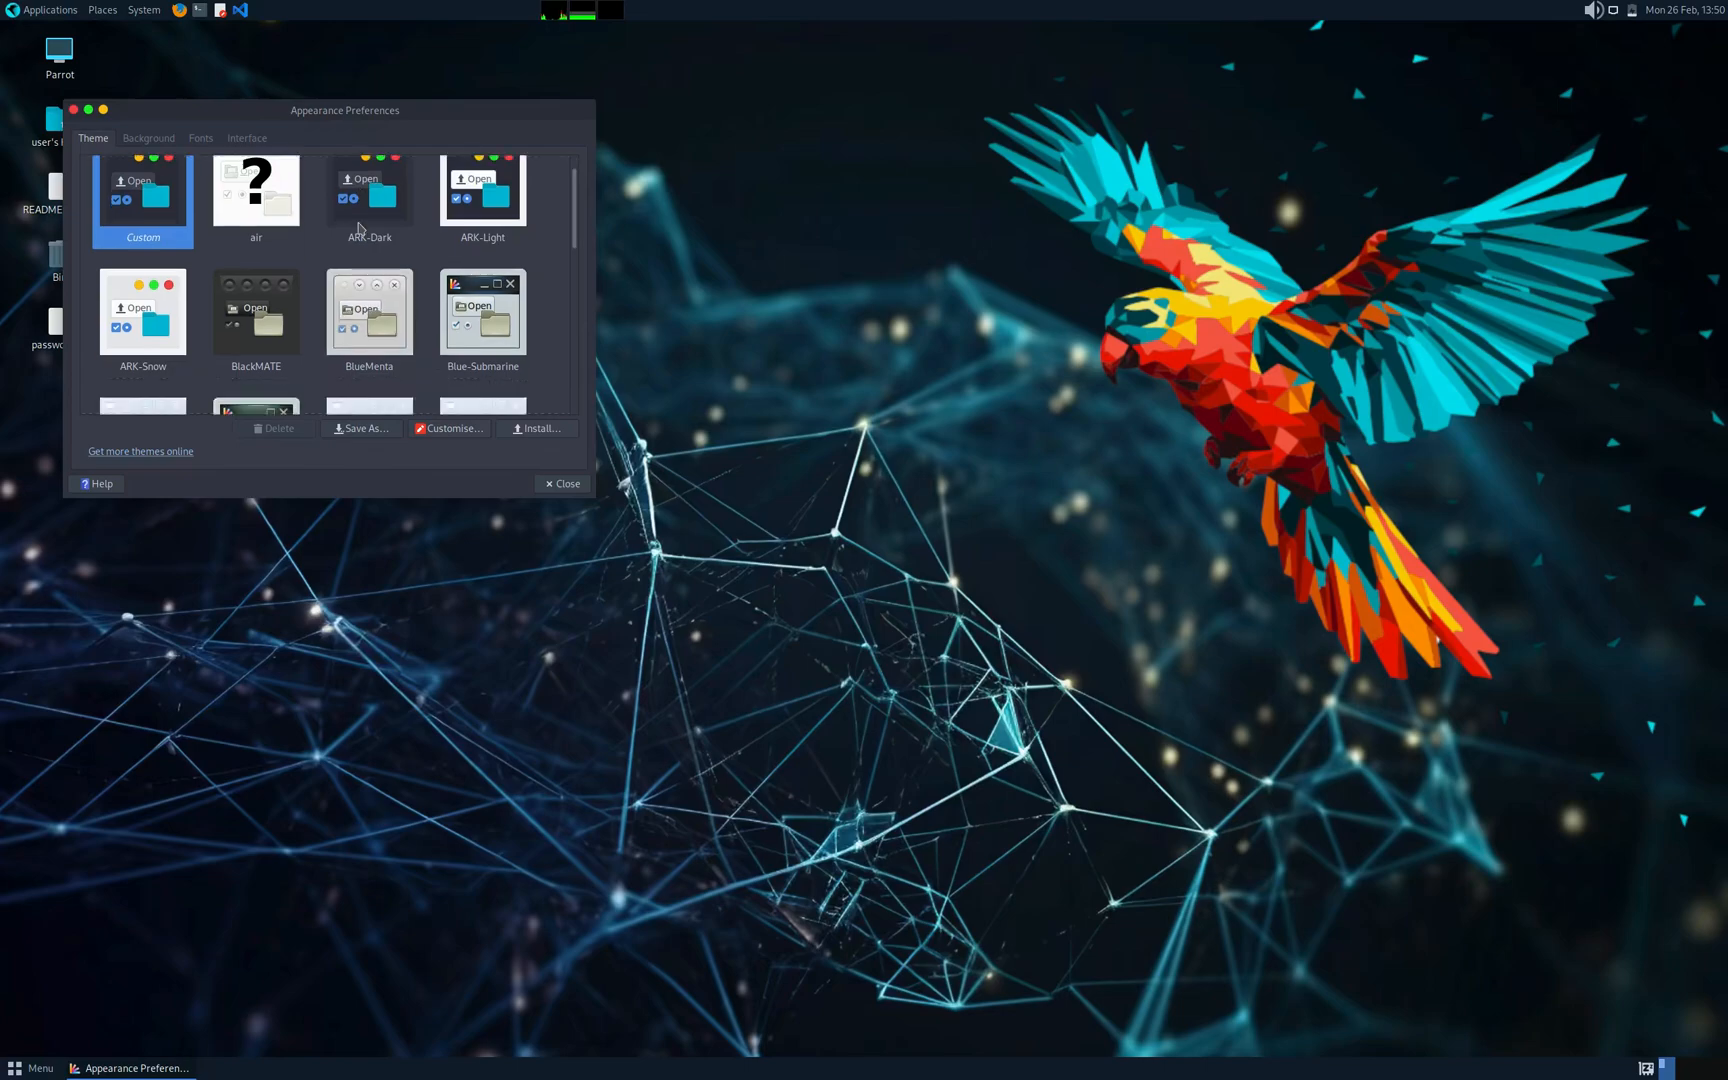
scroll(360, 228, down, 10)
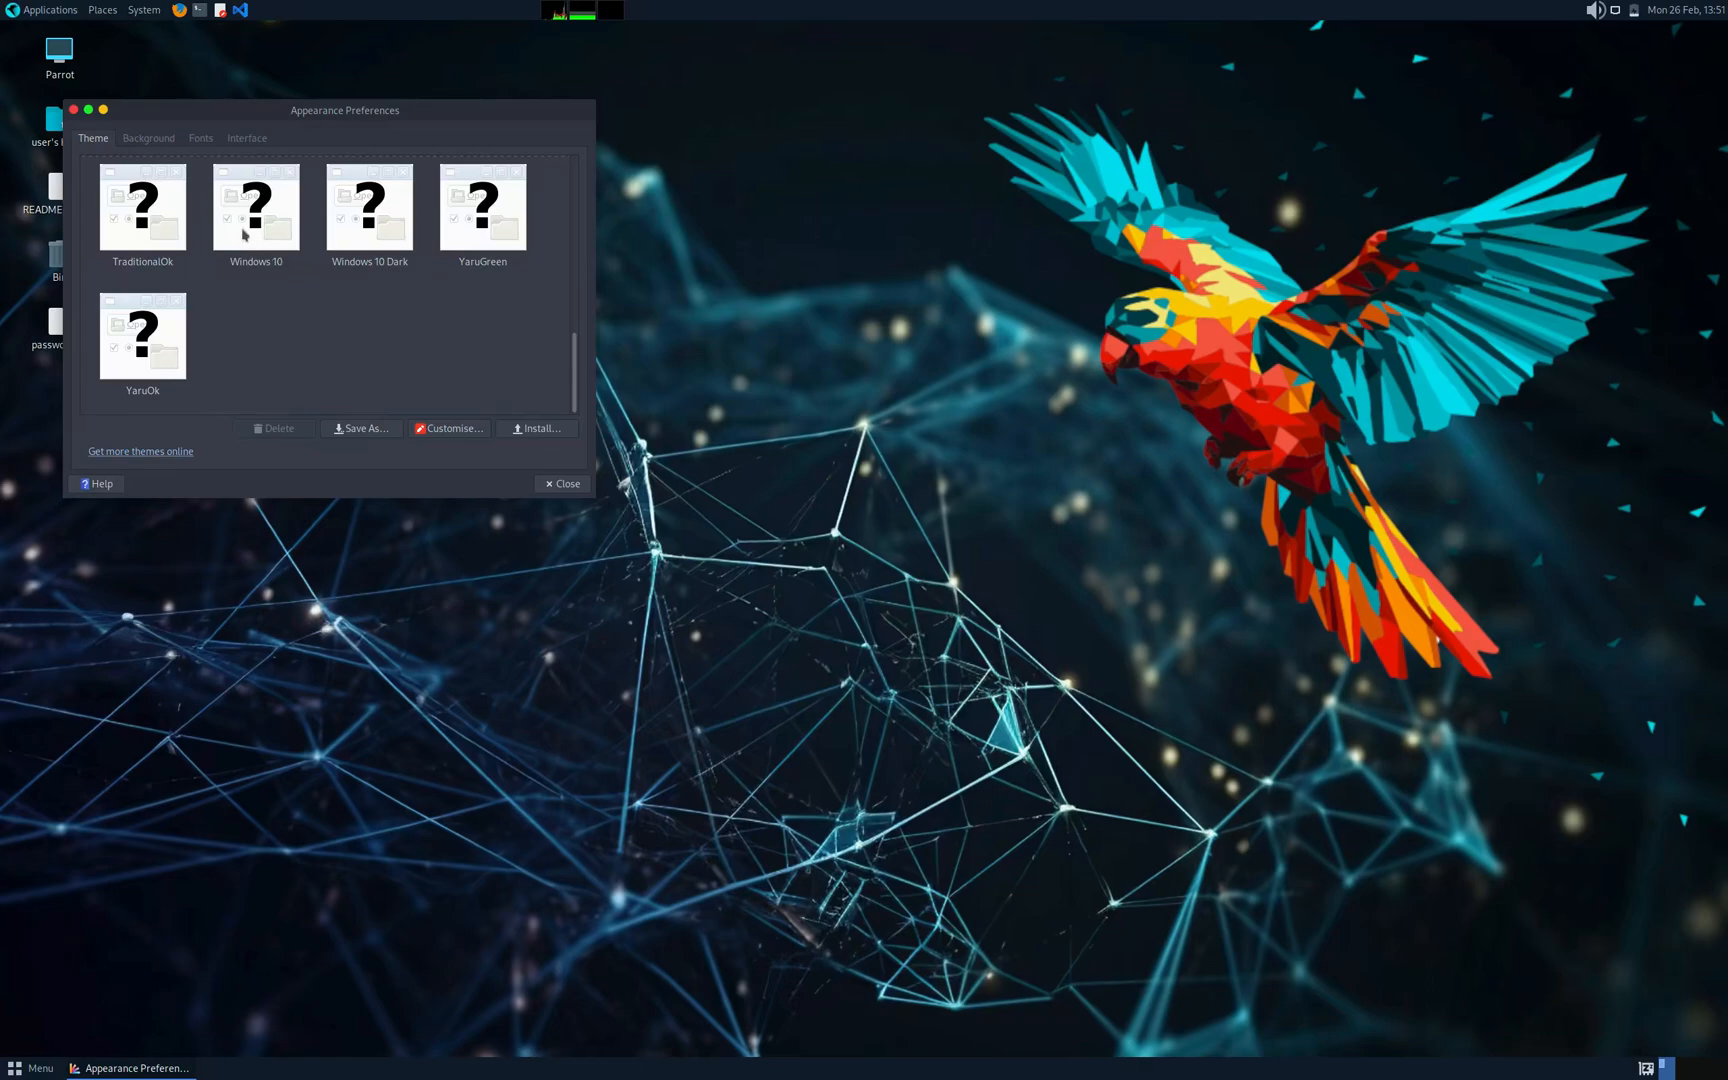
scroll(243, 233, up, 3)
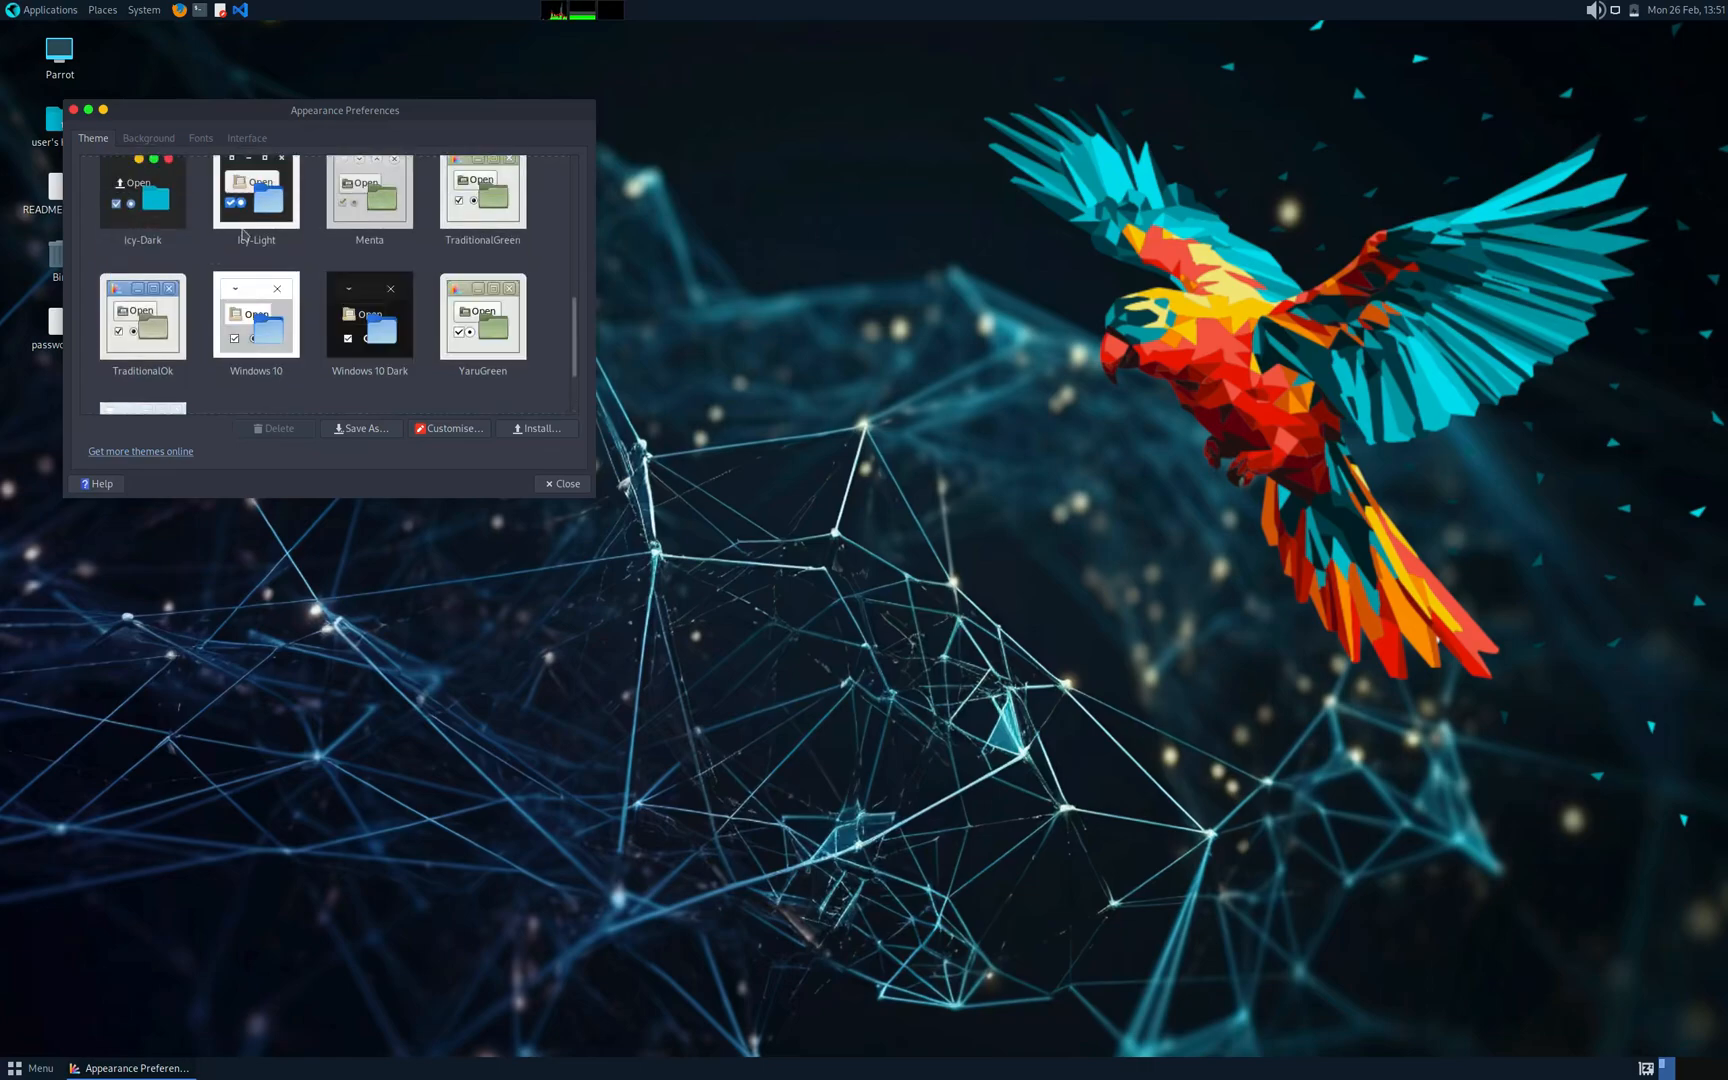
scroll(243, 233, up, 2)
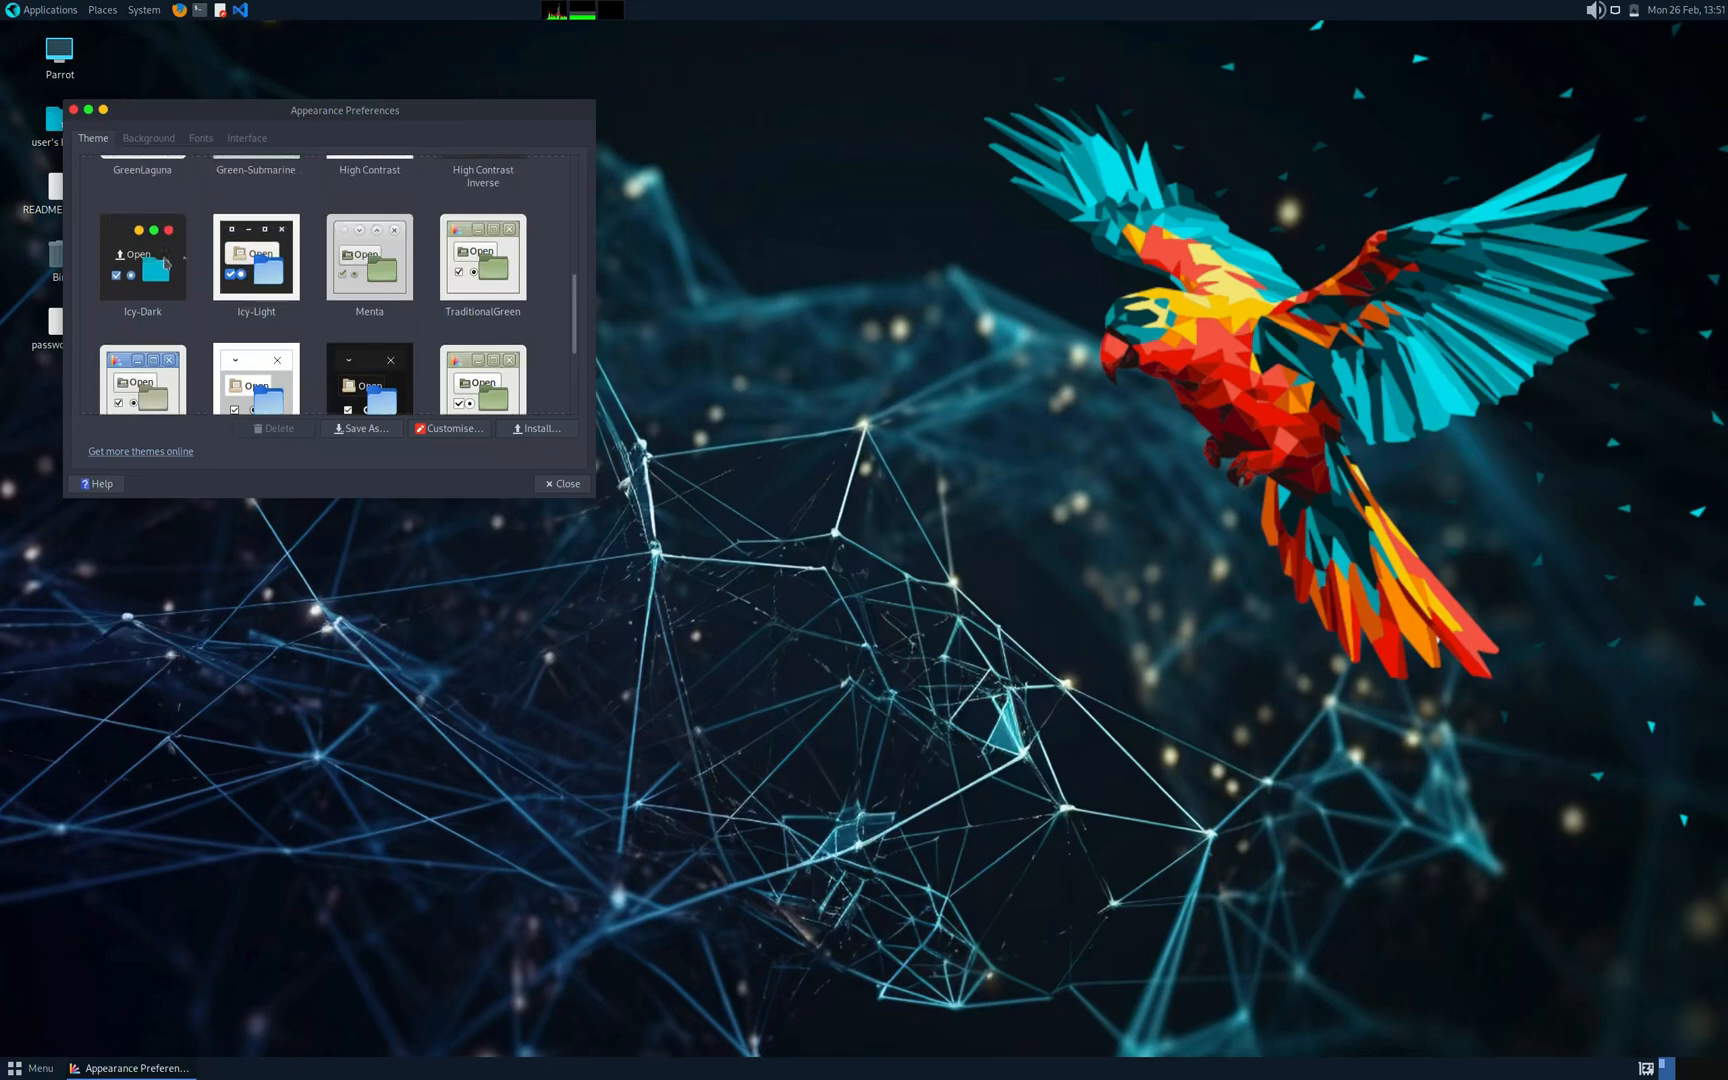
scroll(150, 262, up, 5)
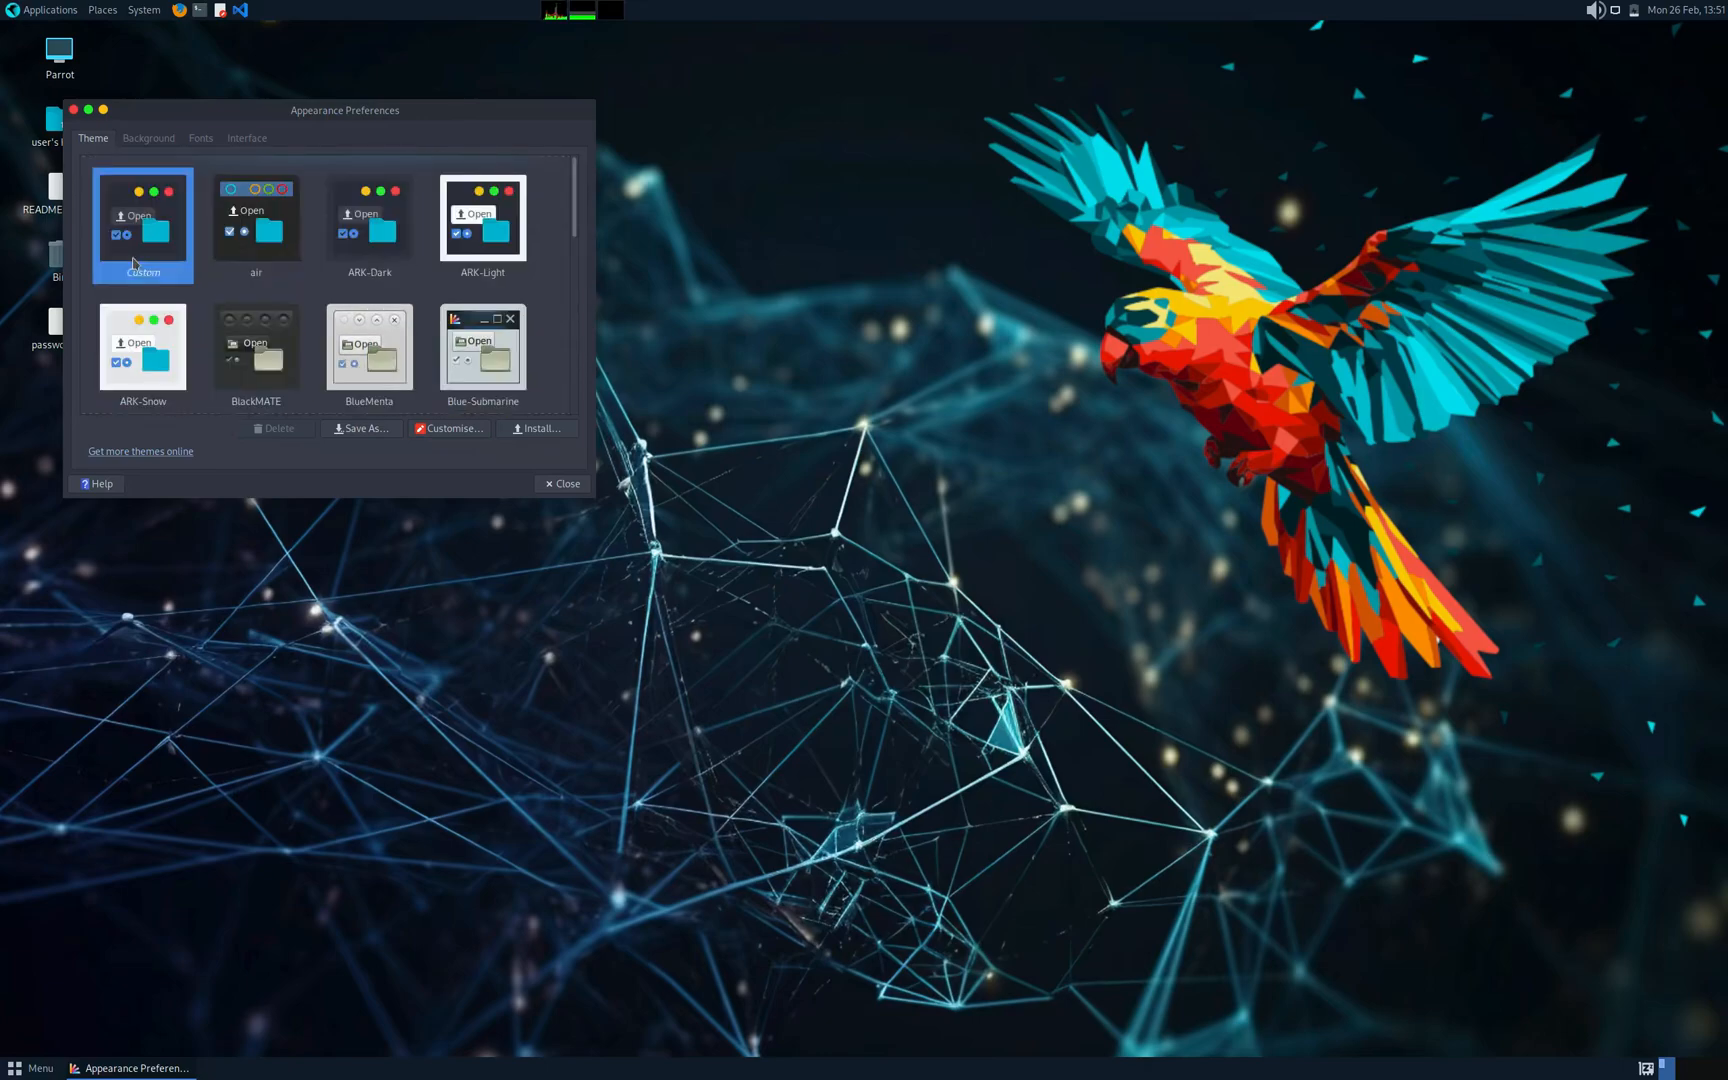
scroll(133, 263, down, 4)
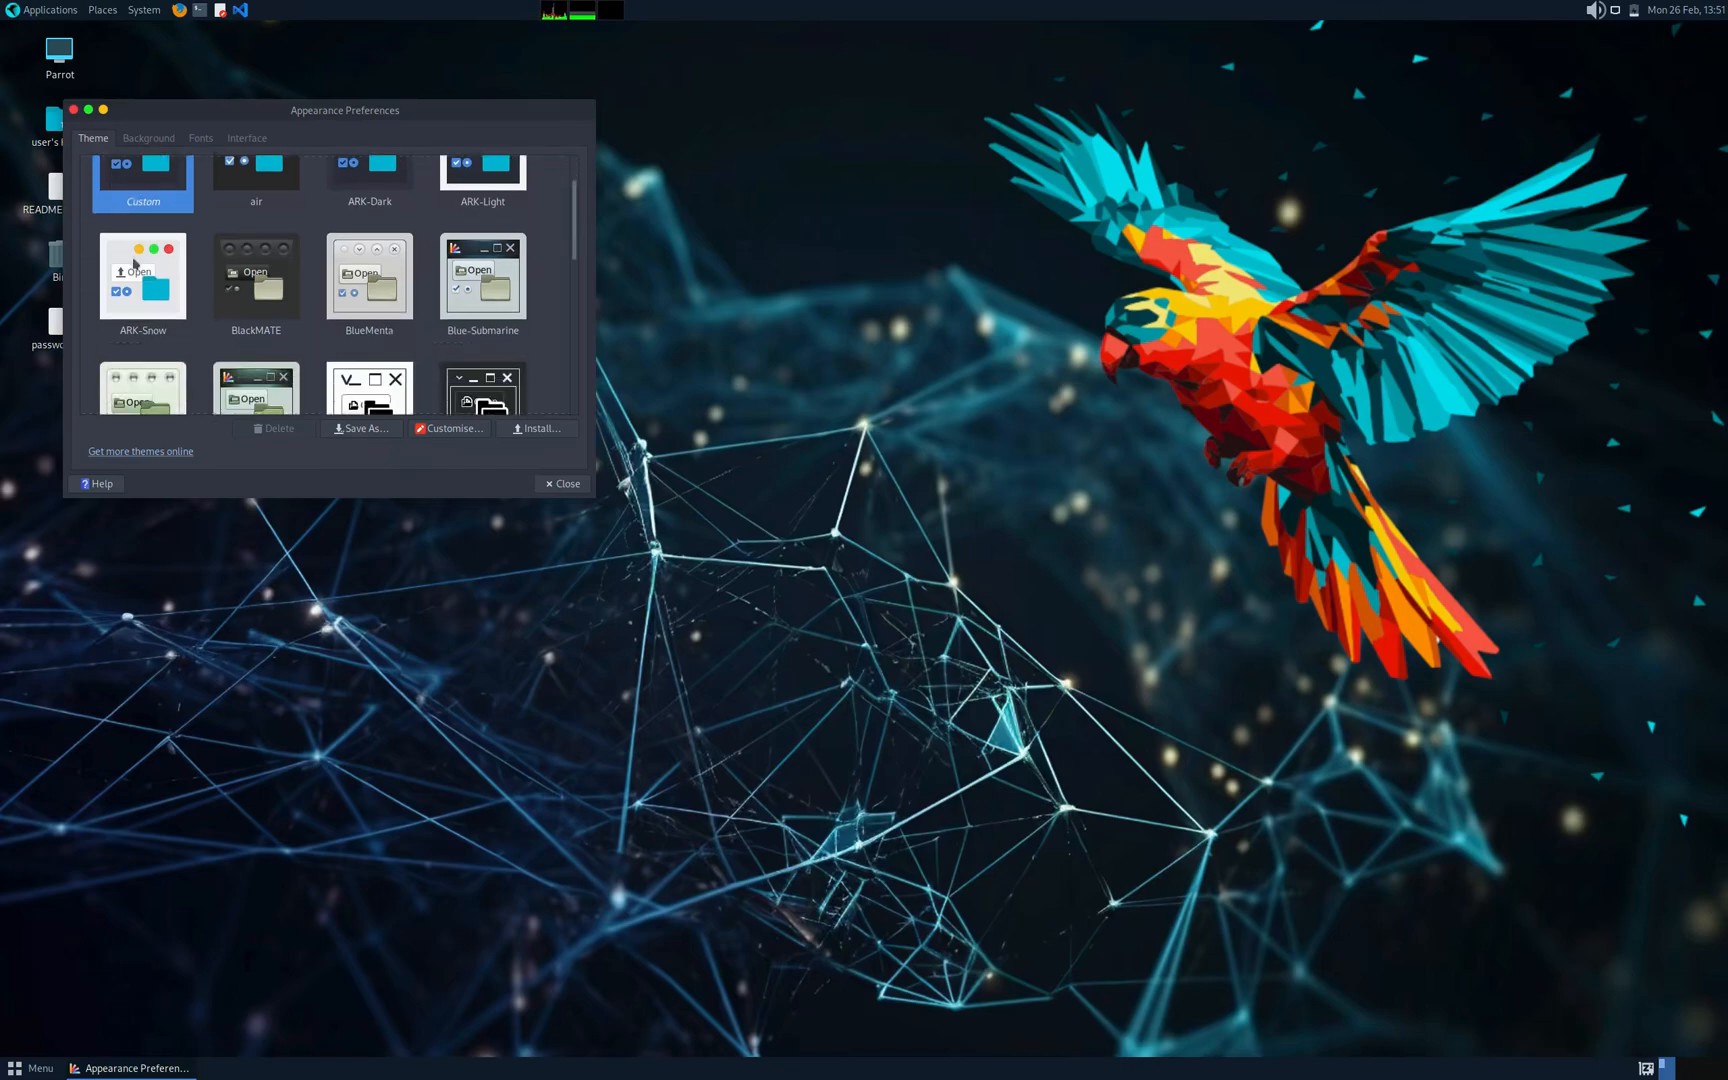
scroll(133, 263, down, 2)
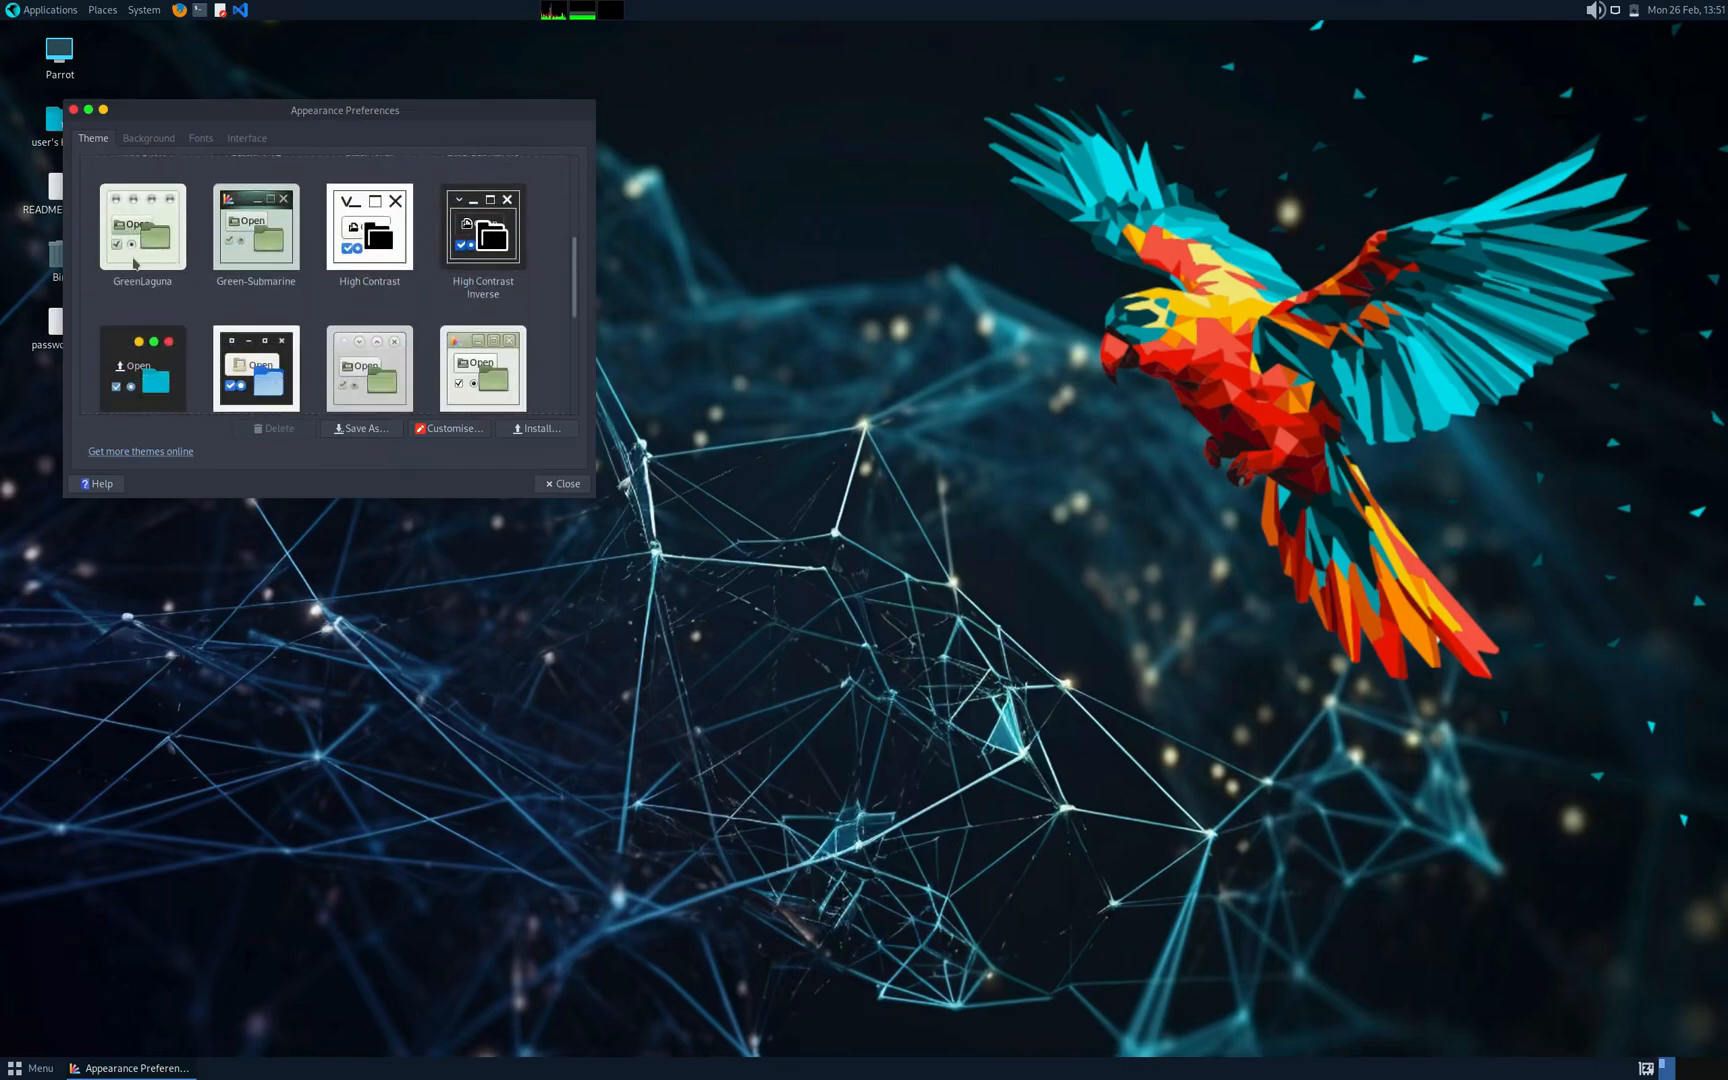
click(135, 340)
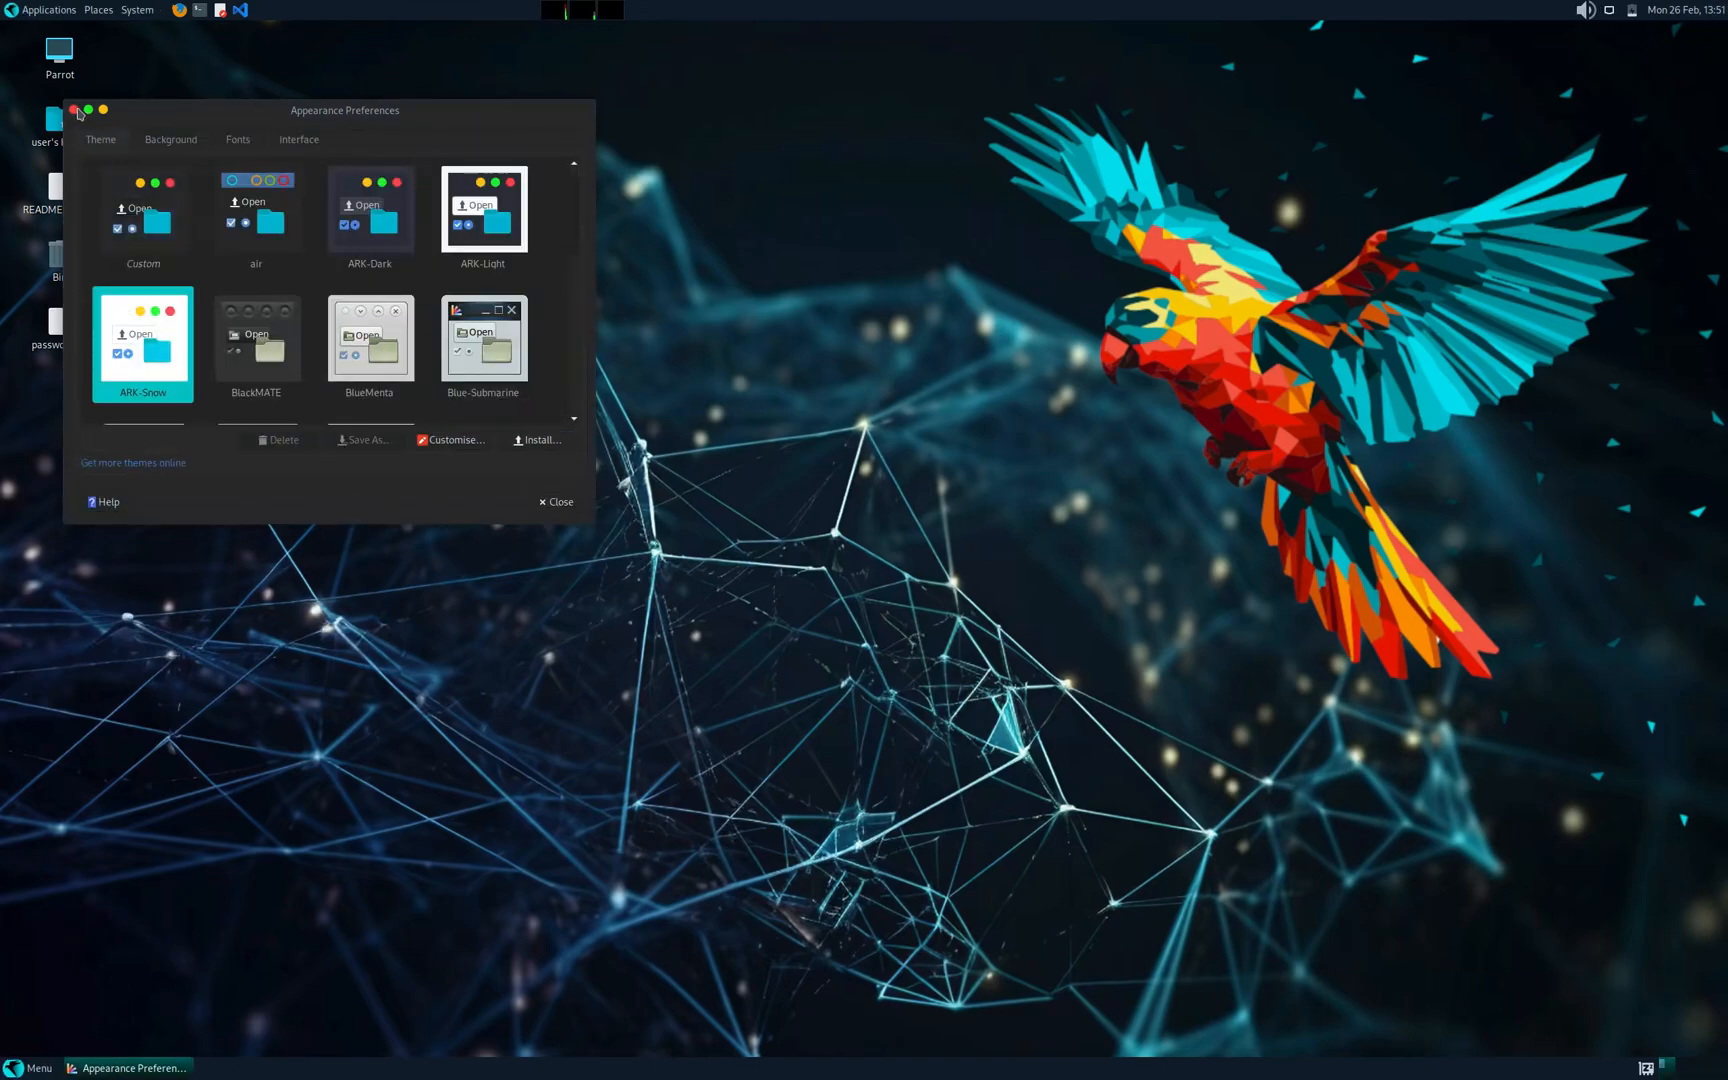
click(169, 142)
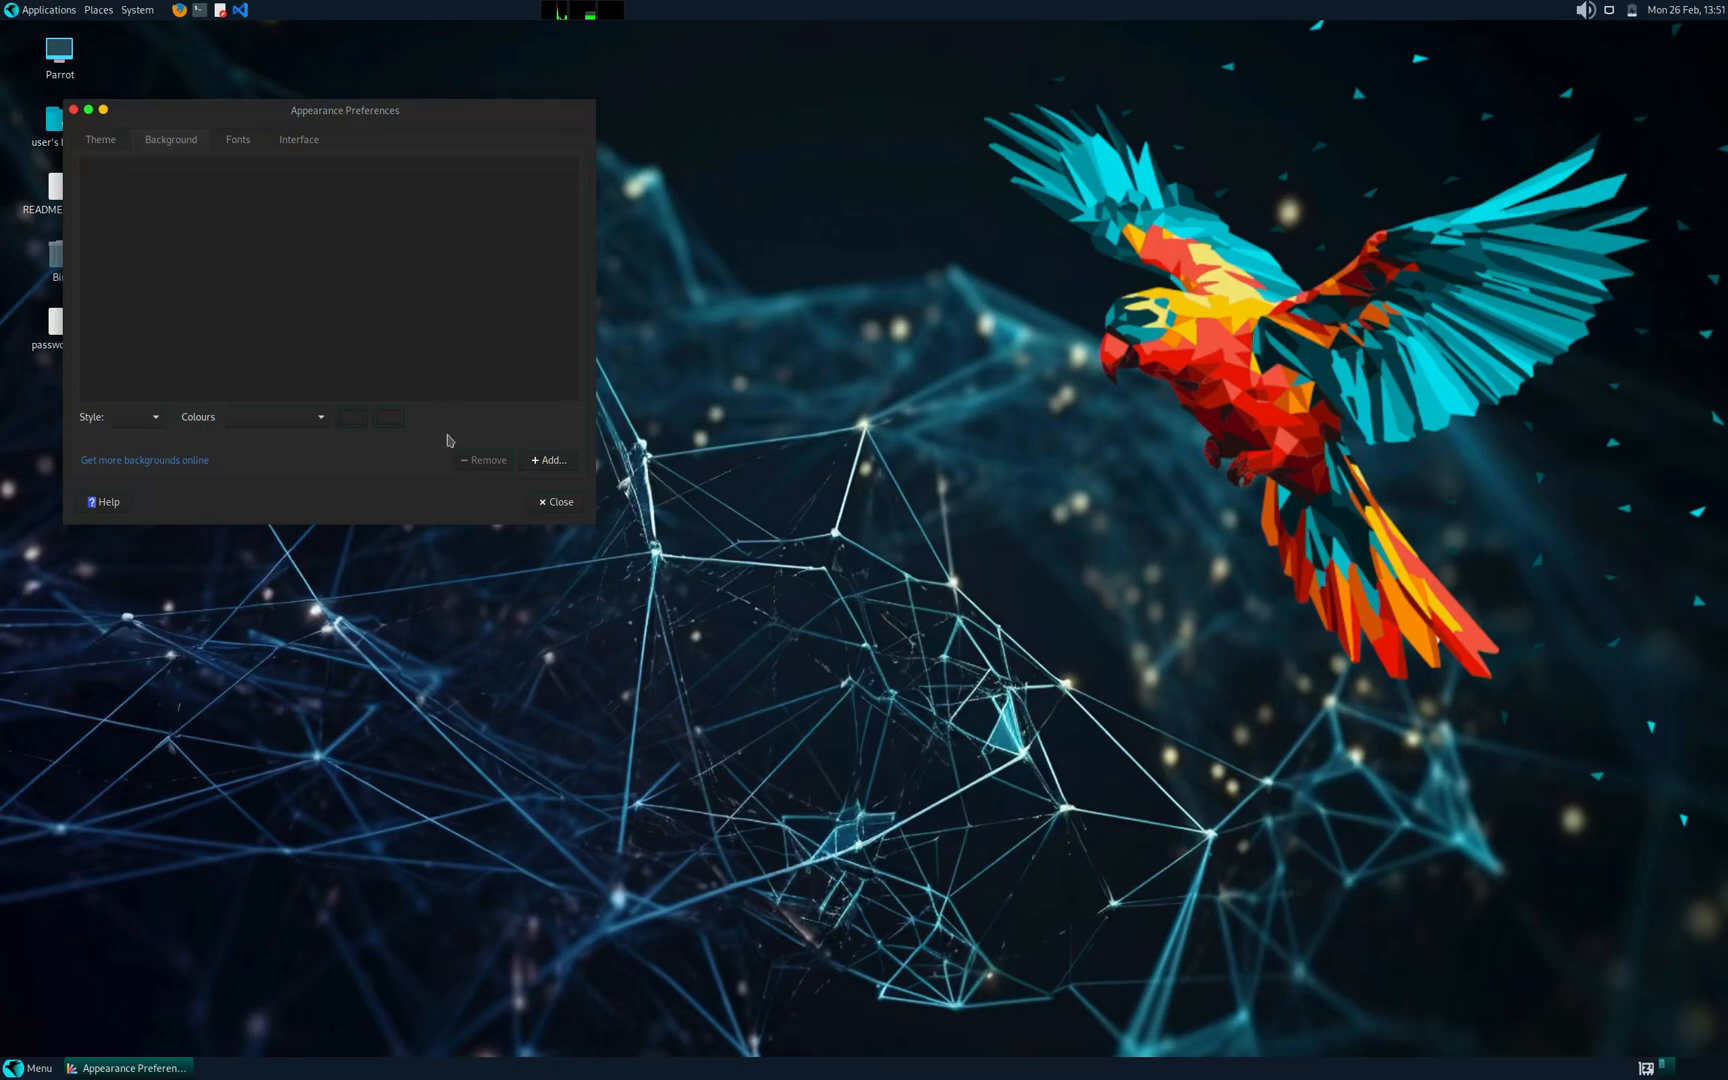
- Enlarge the dialog, preview a few wallpapers, pick the paint-splash macaw picture and close
mouse_move(596, 522)
mouse_down()
mouse_move(958, 642)
mouse_move(922, 686)
mouse_up()
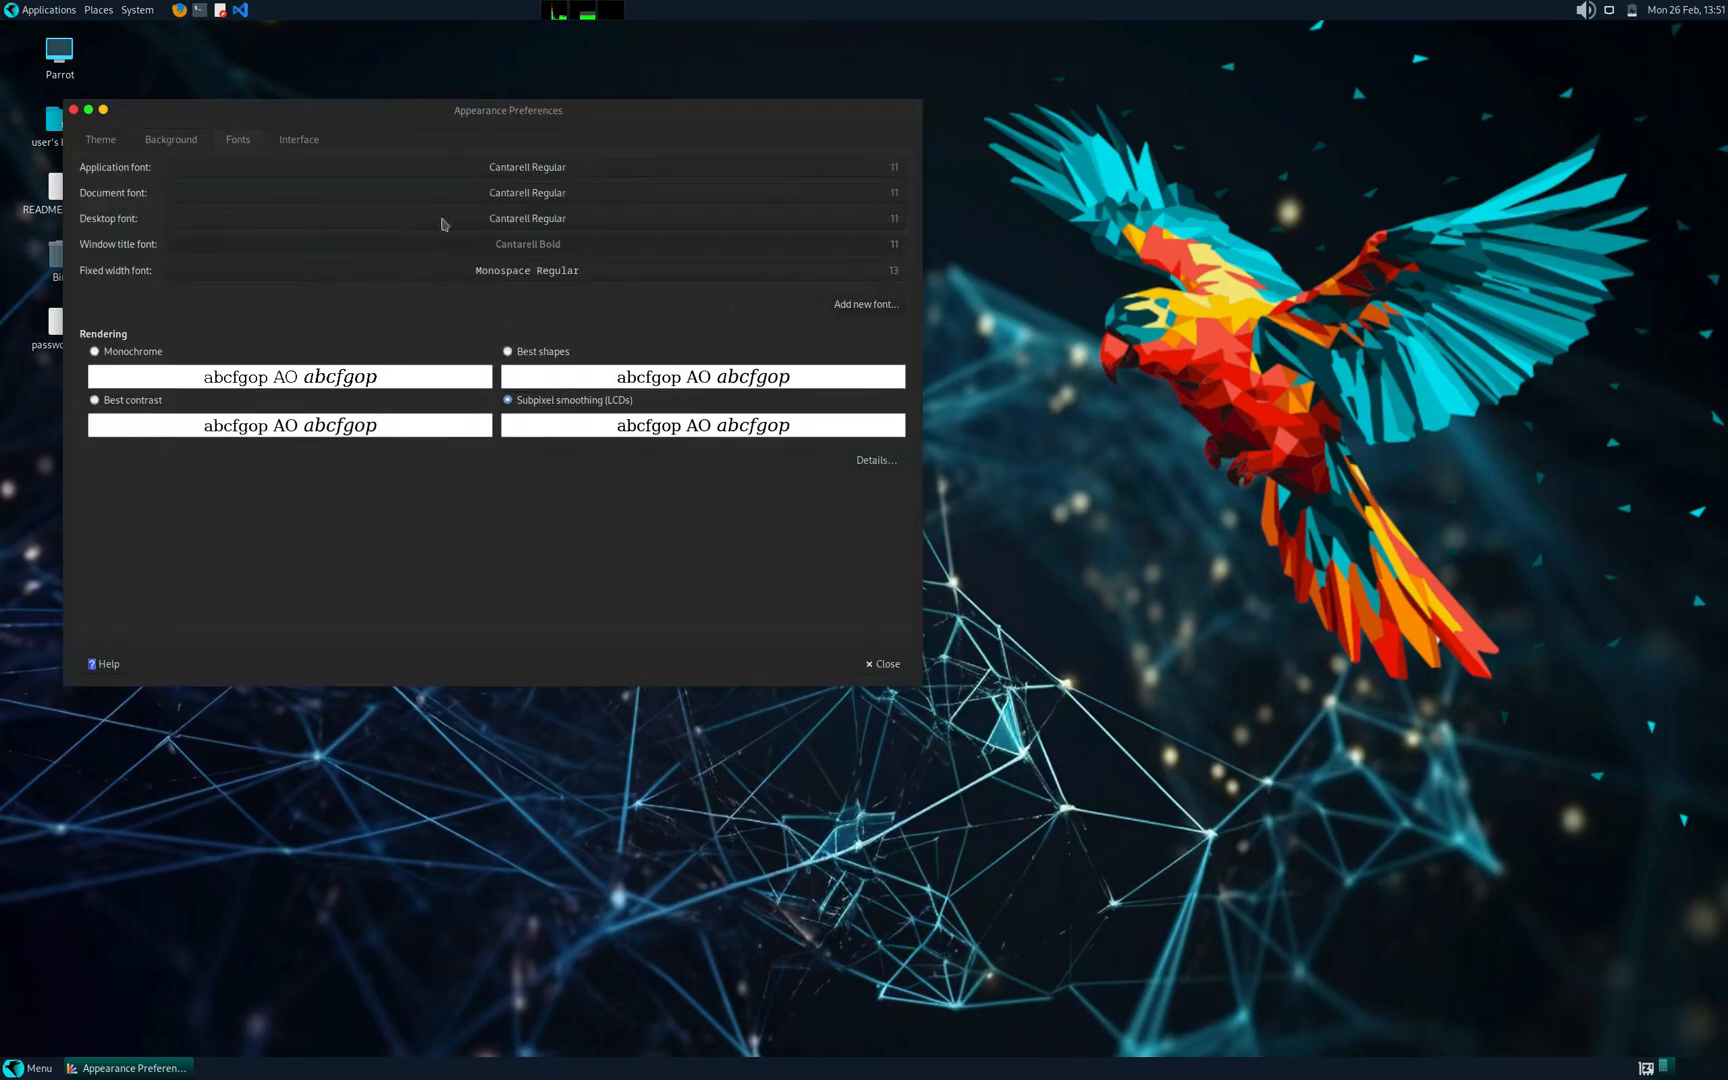
click(154, 141)
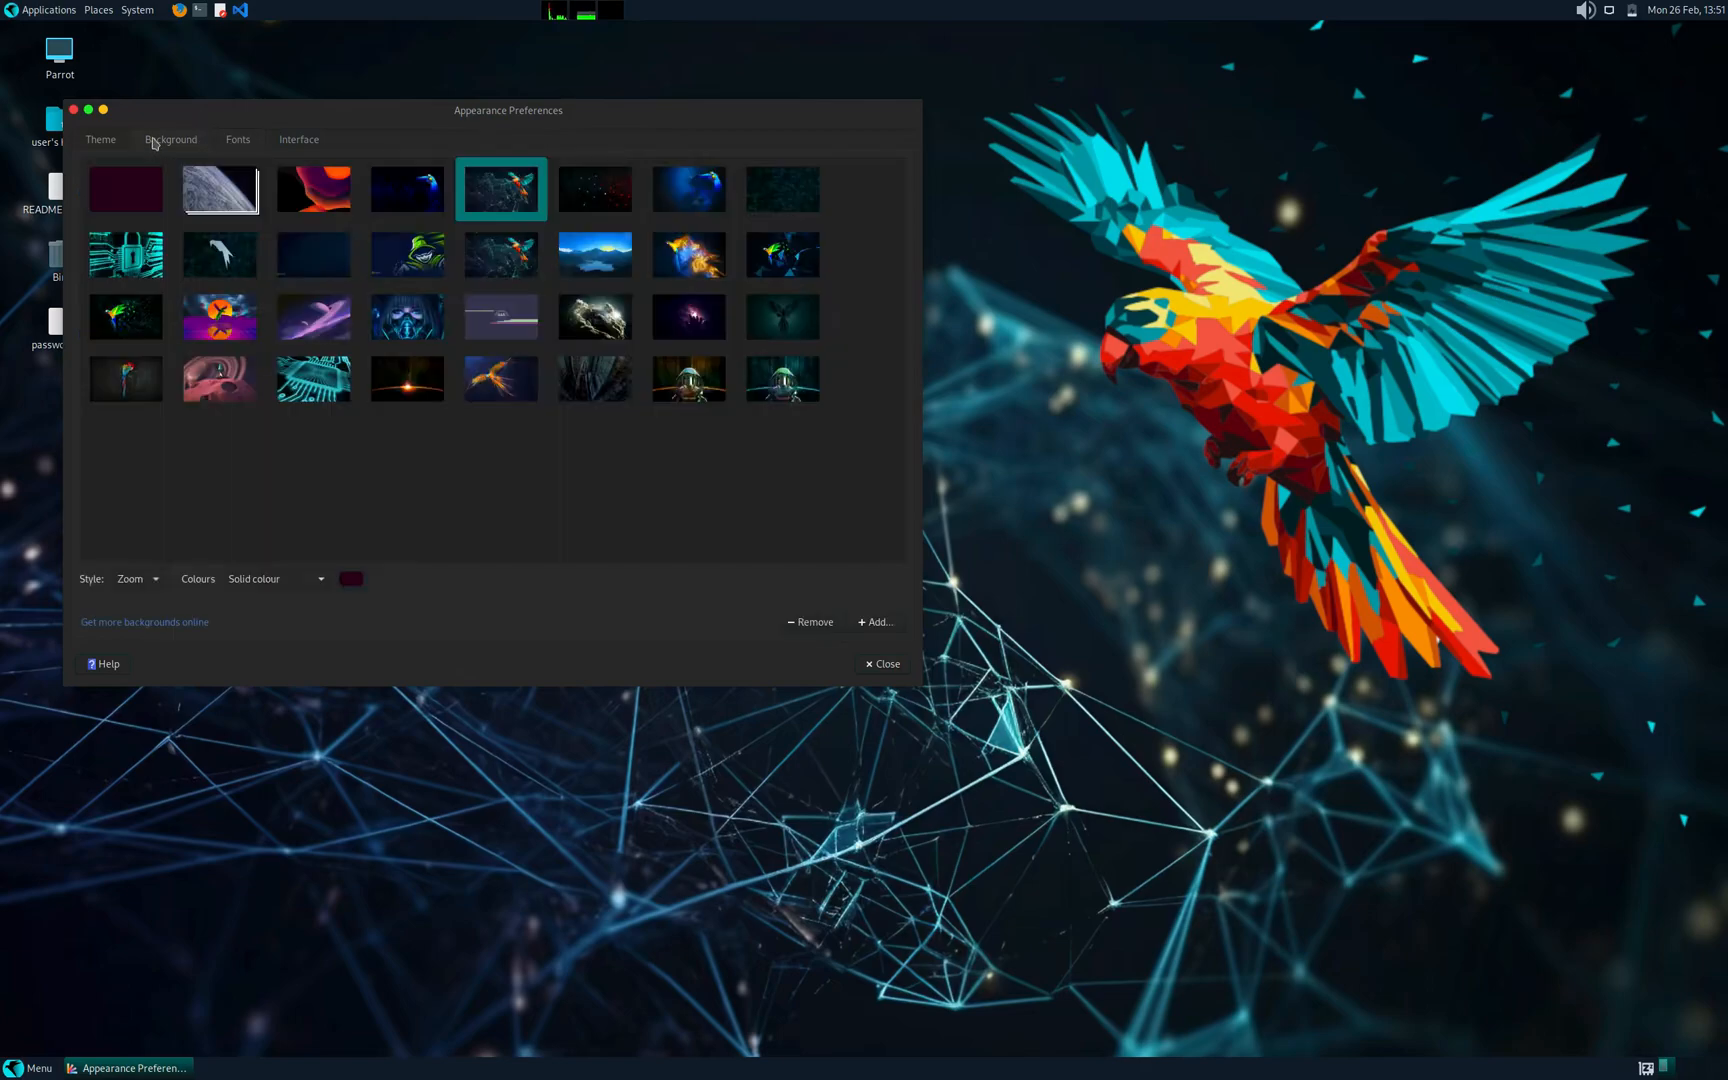
click(491, 332)
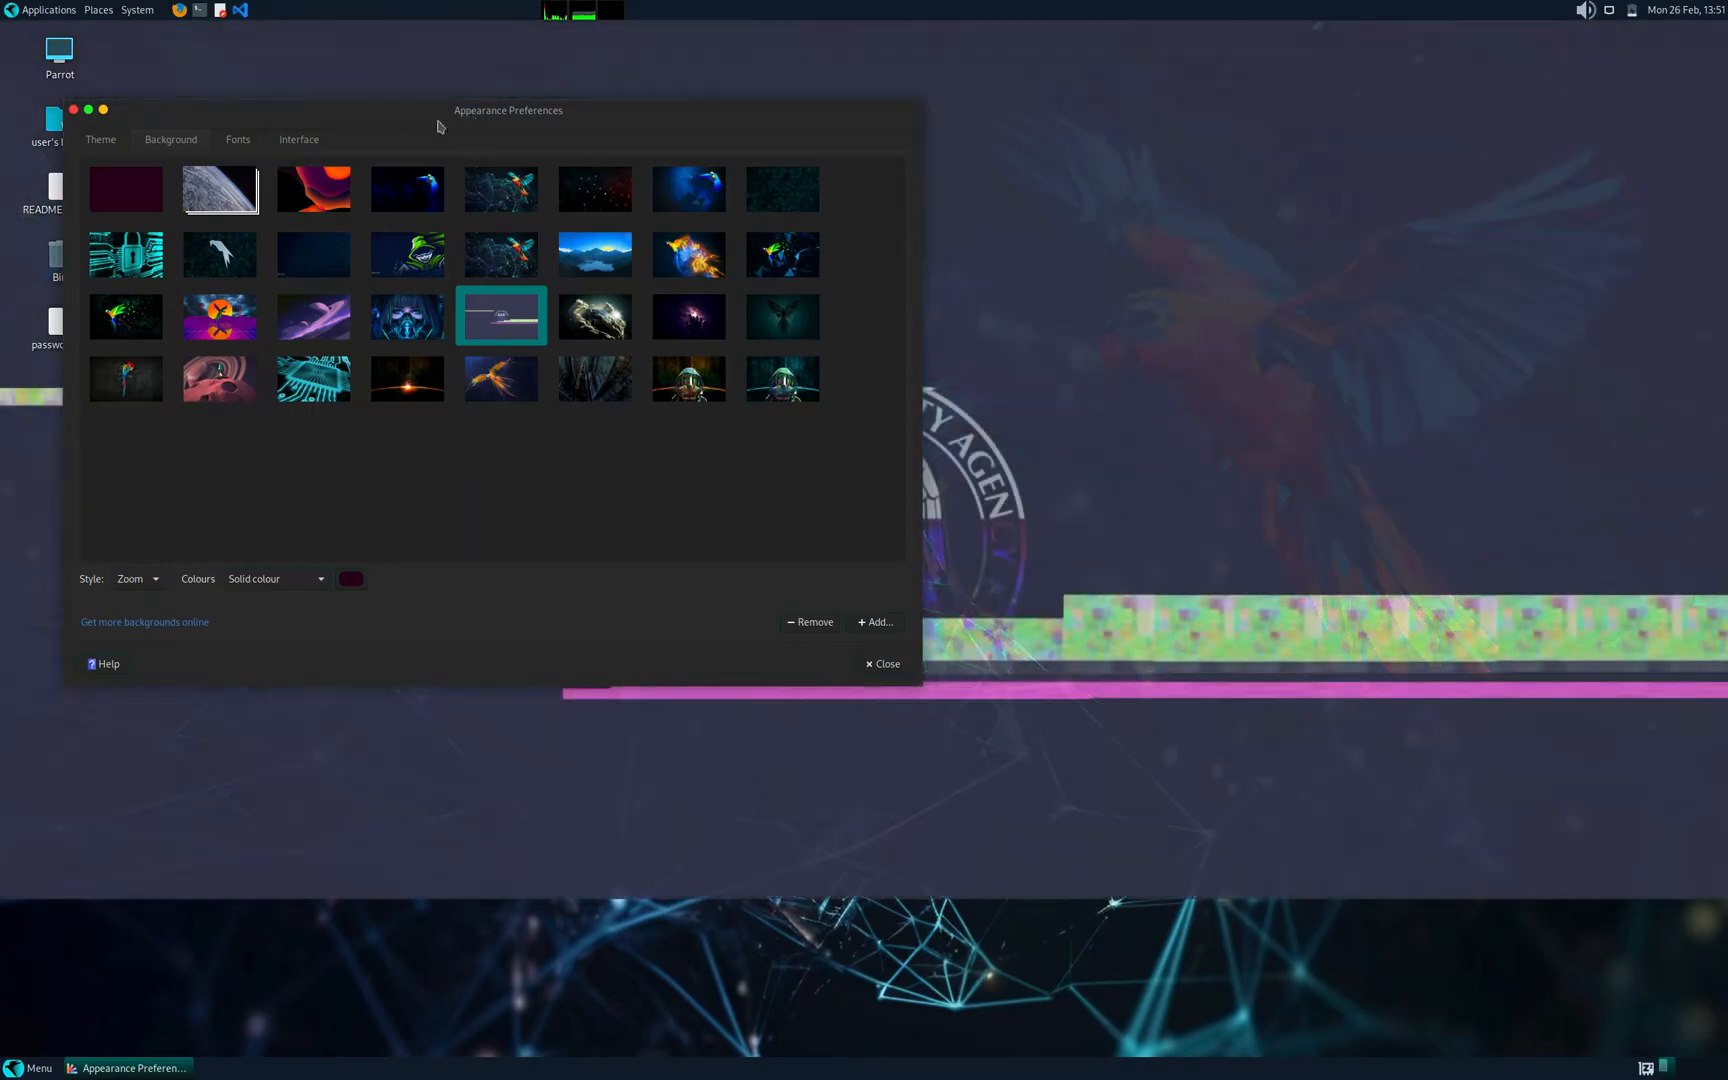
drag(460, 110, 1105, 263)
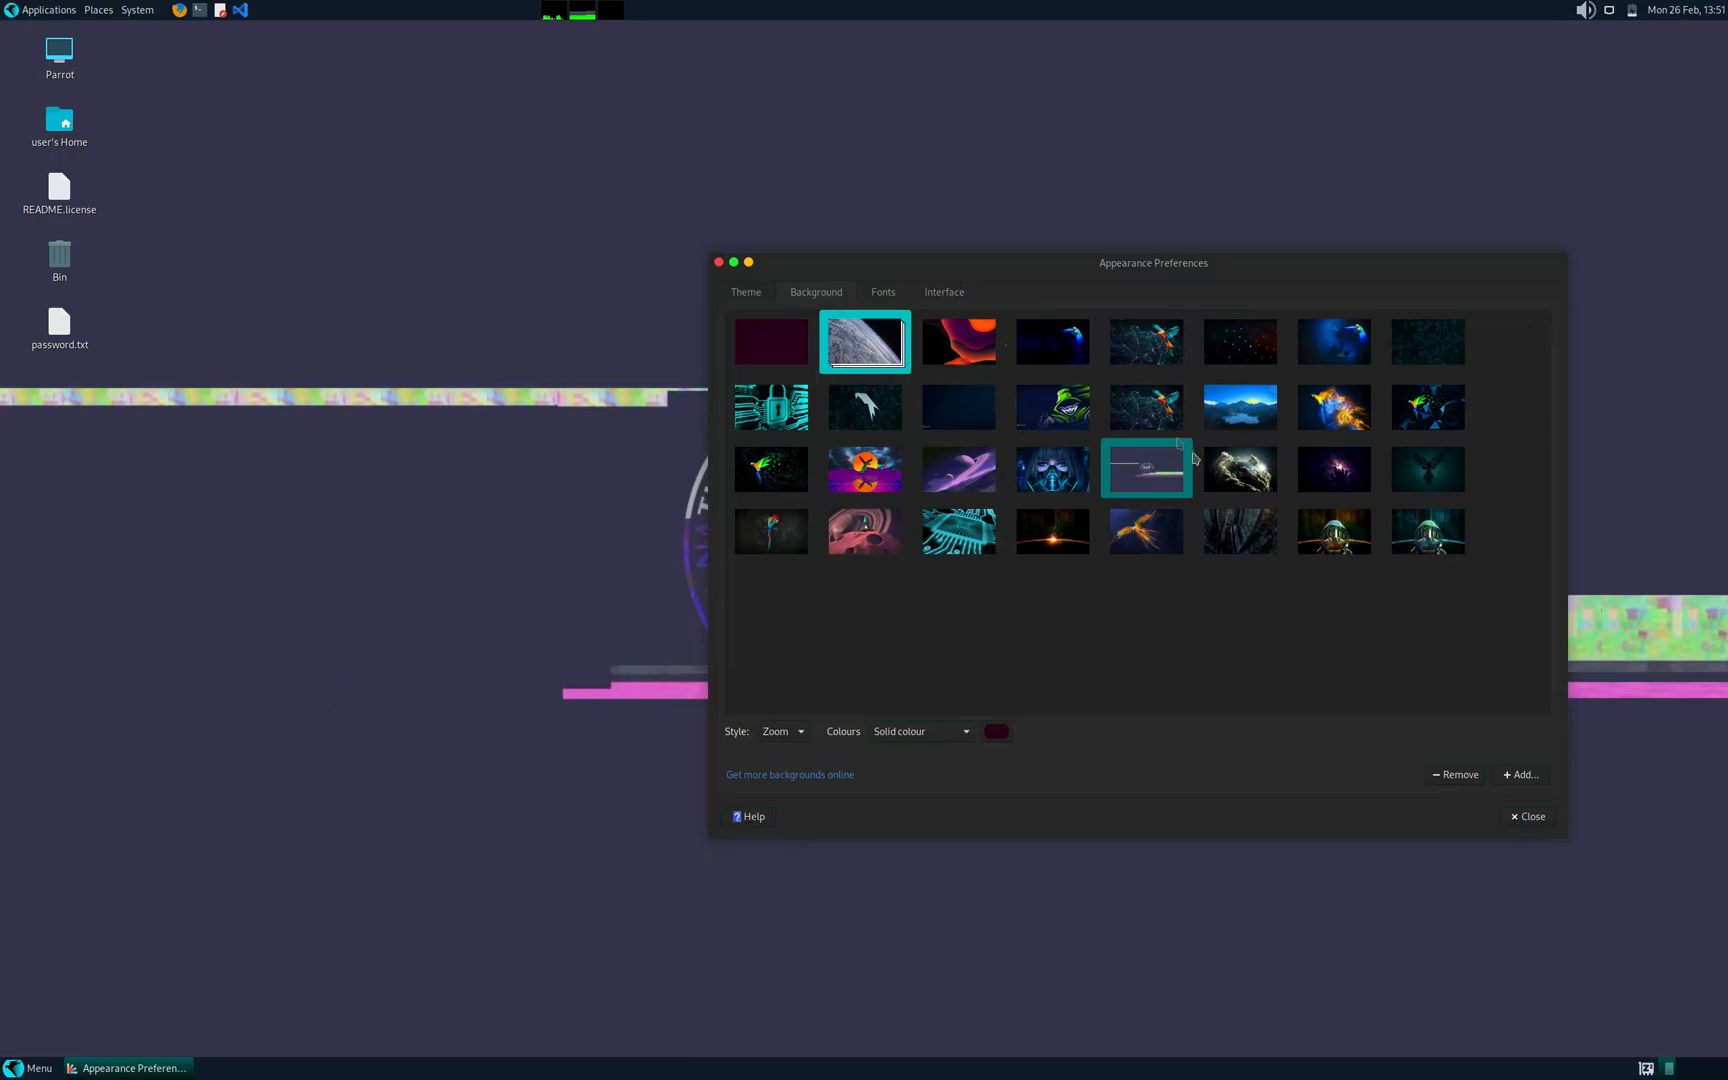
click(875, 410)
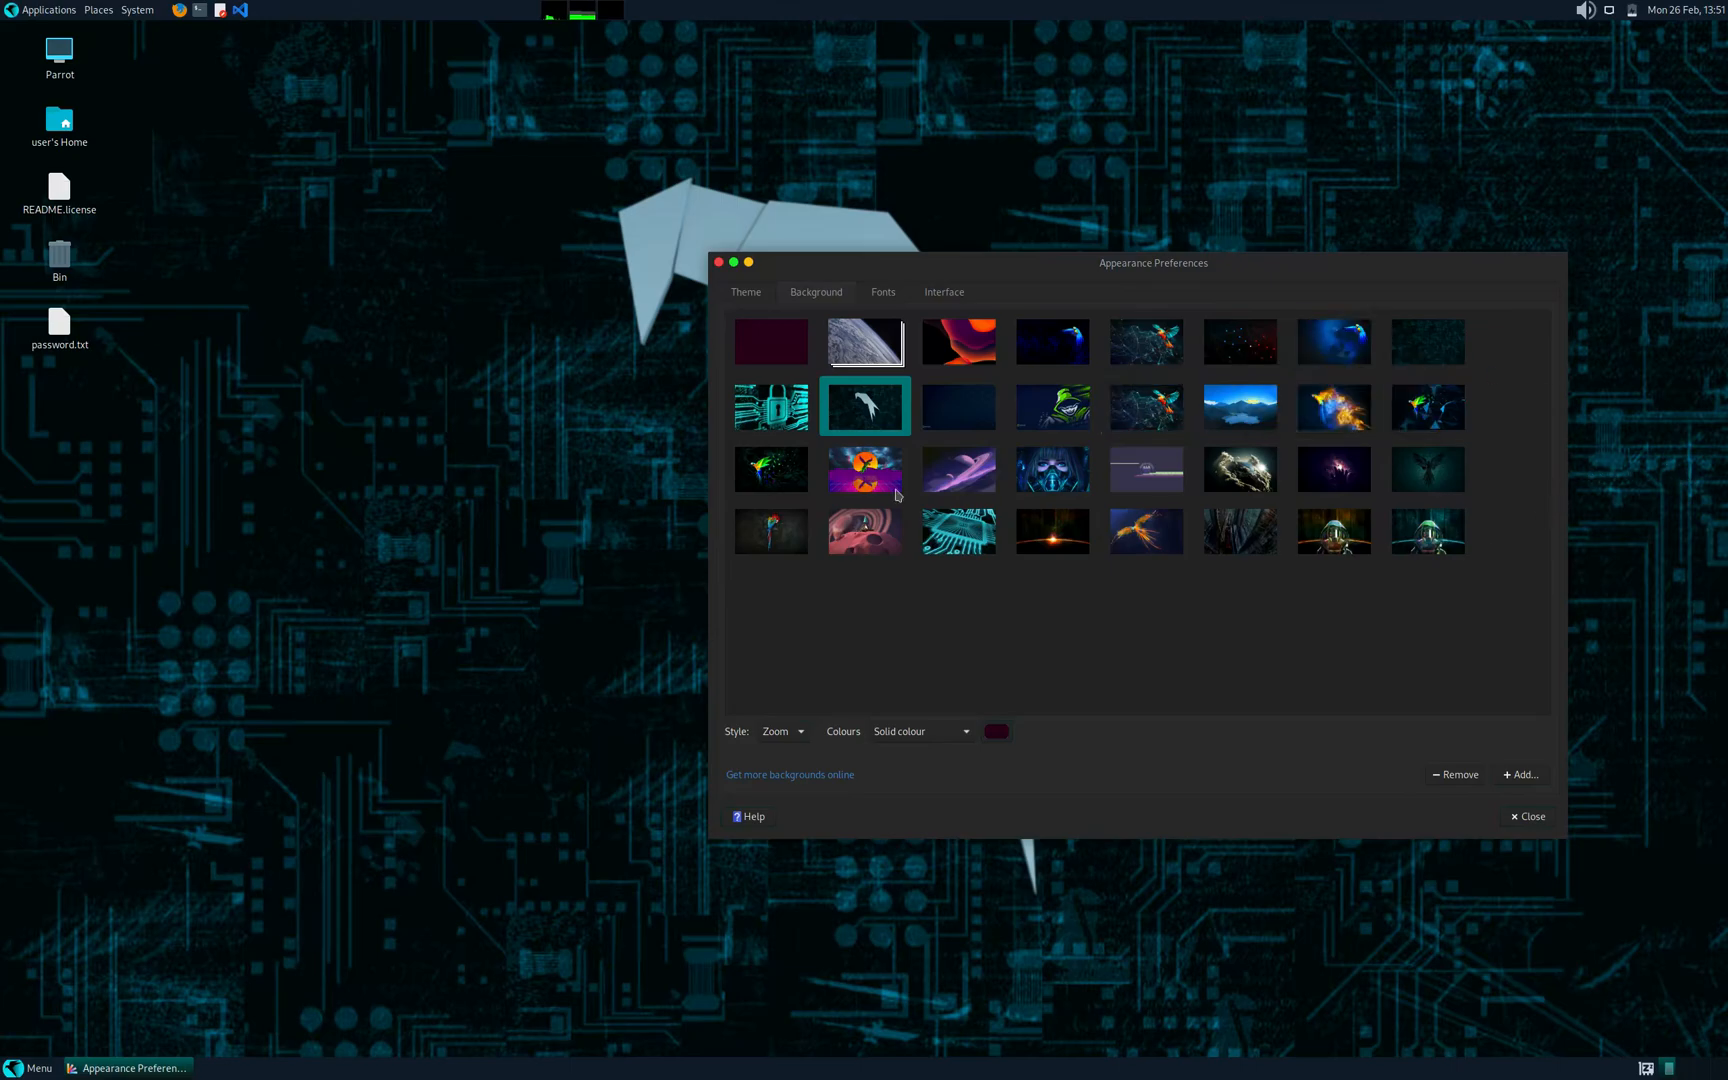
click(780, 531)
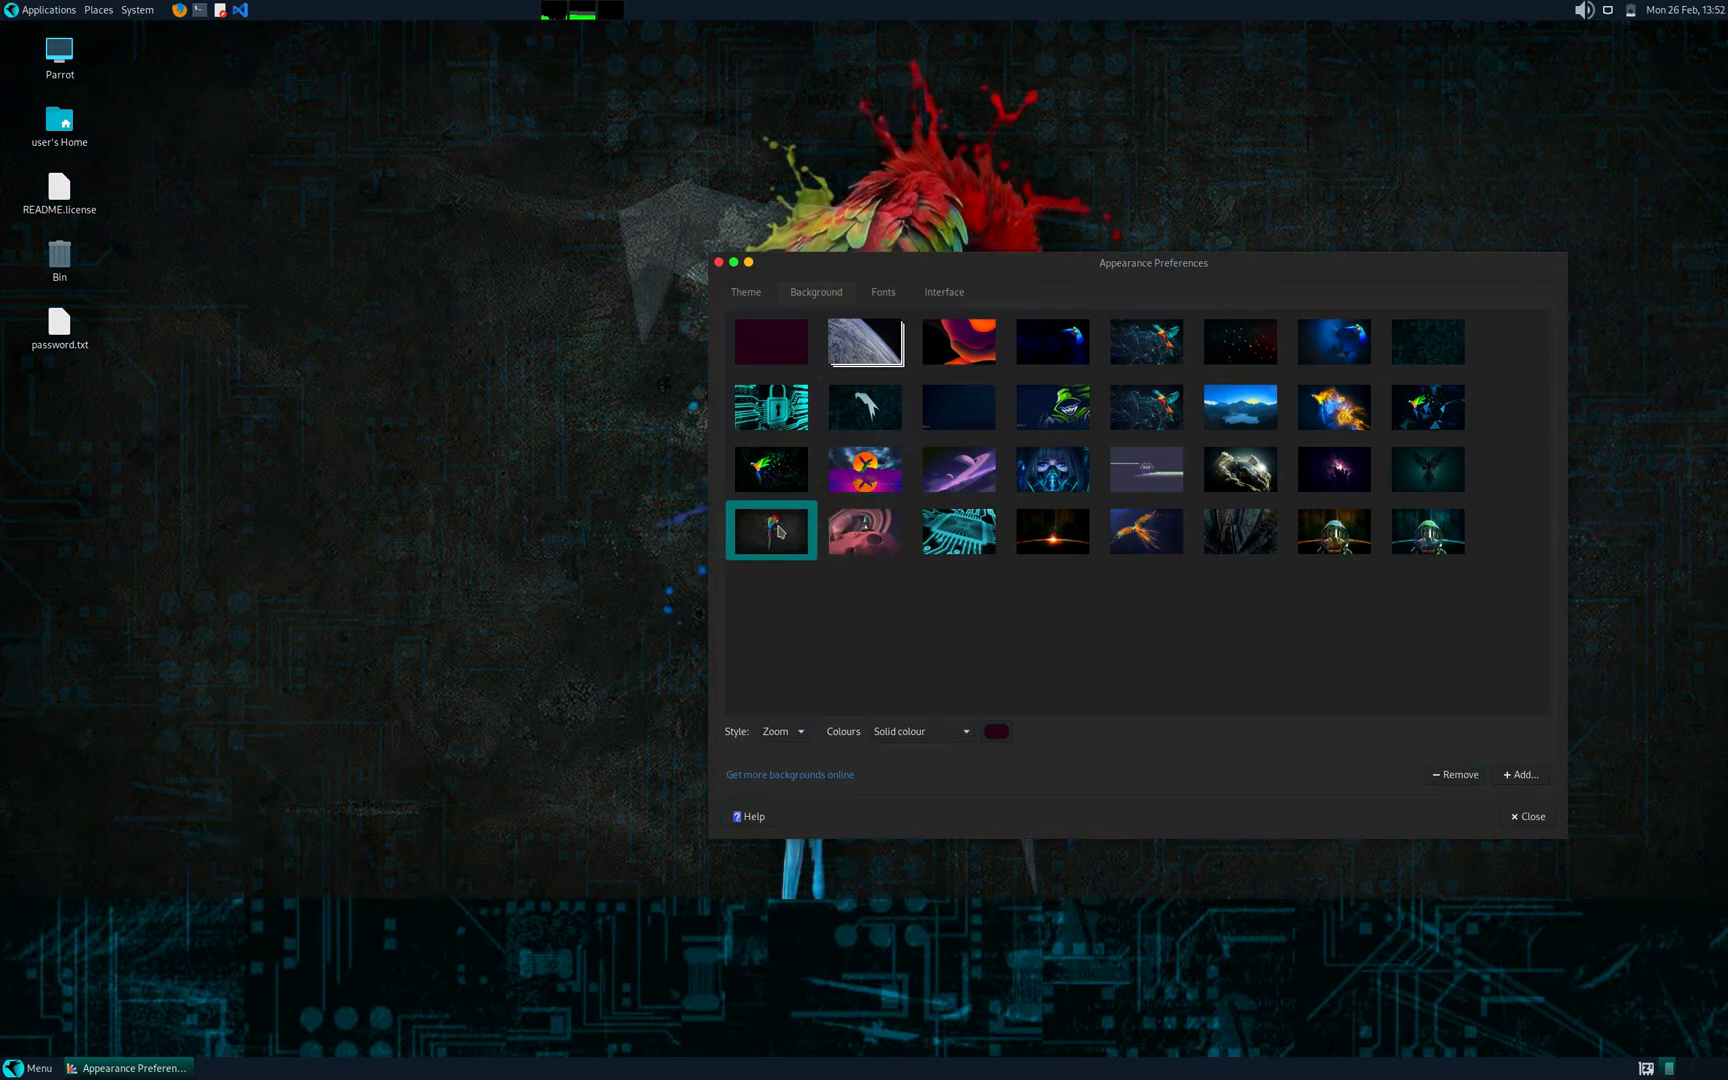
click(719, 262)
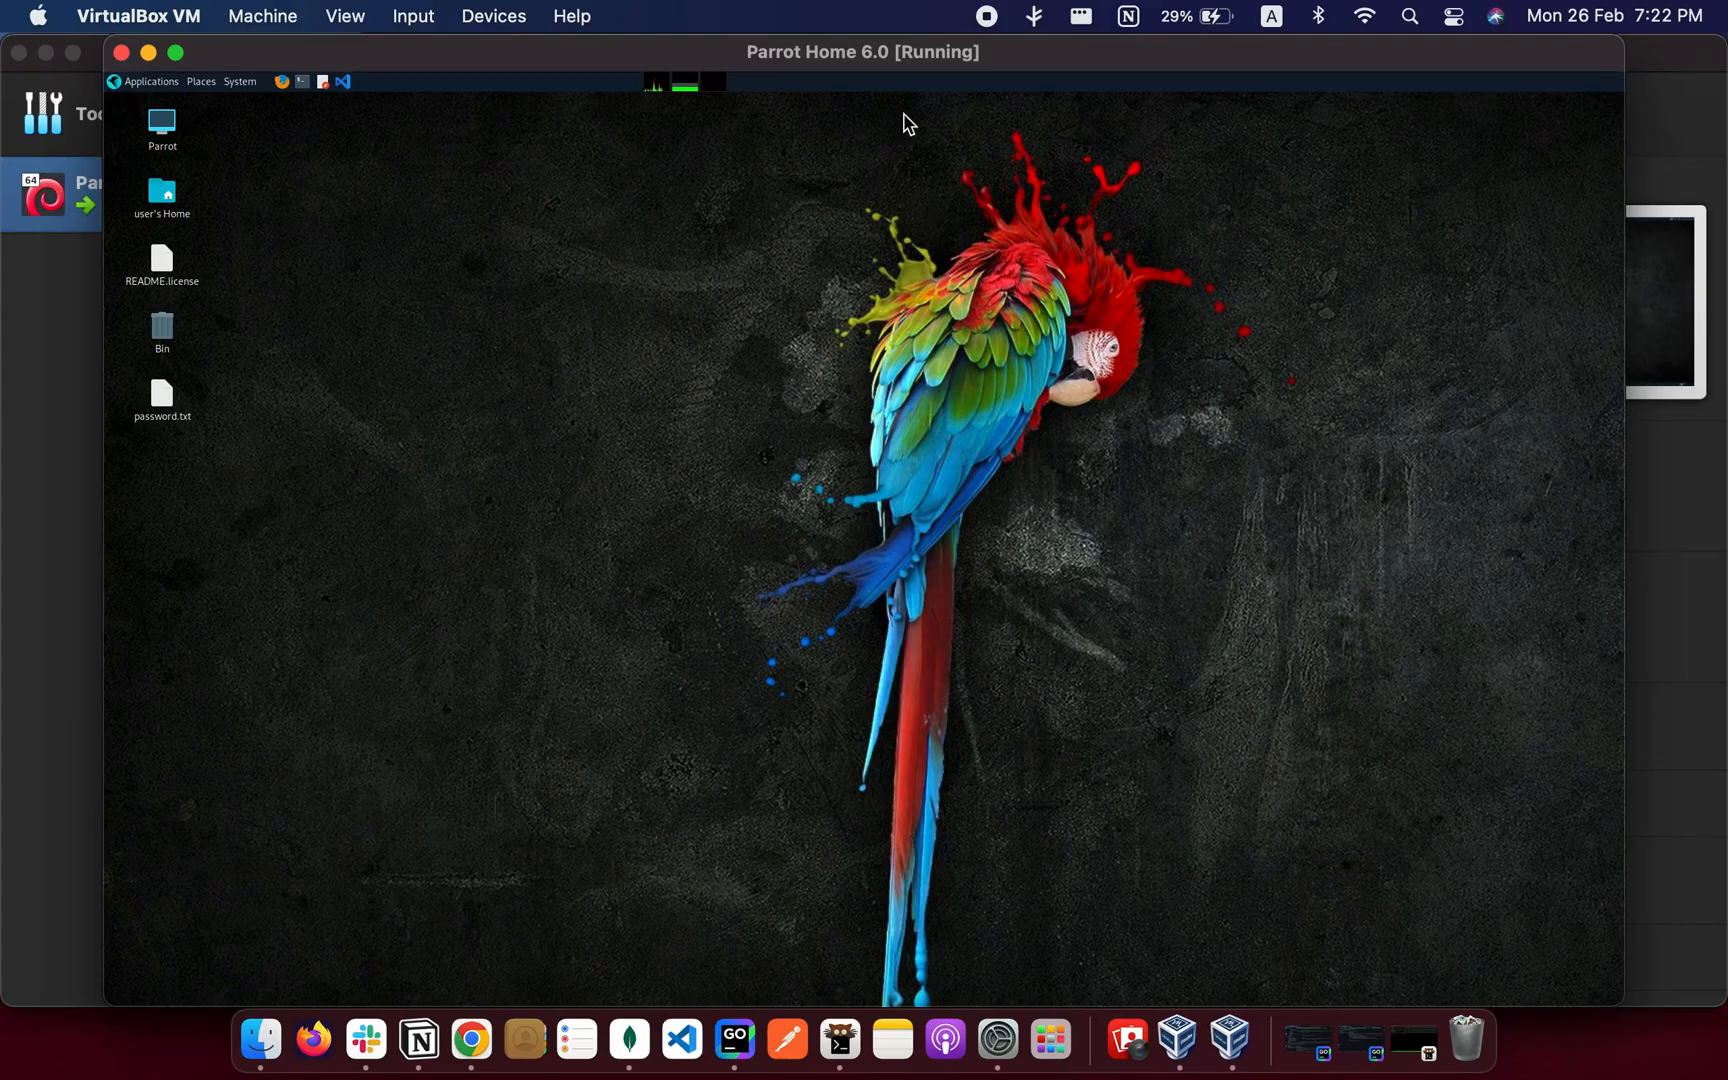
- Resize and reposition the Parrot Home 6.0 VM window so the Manager shows around it
double_click(1227, 55)
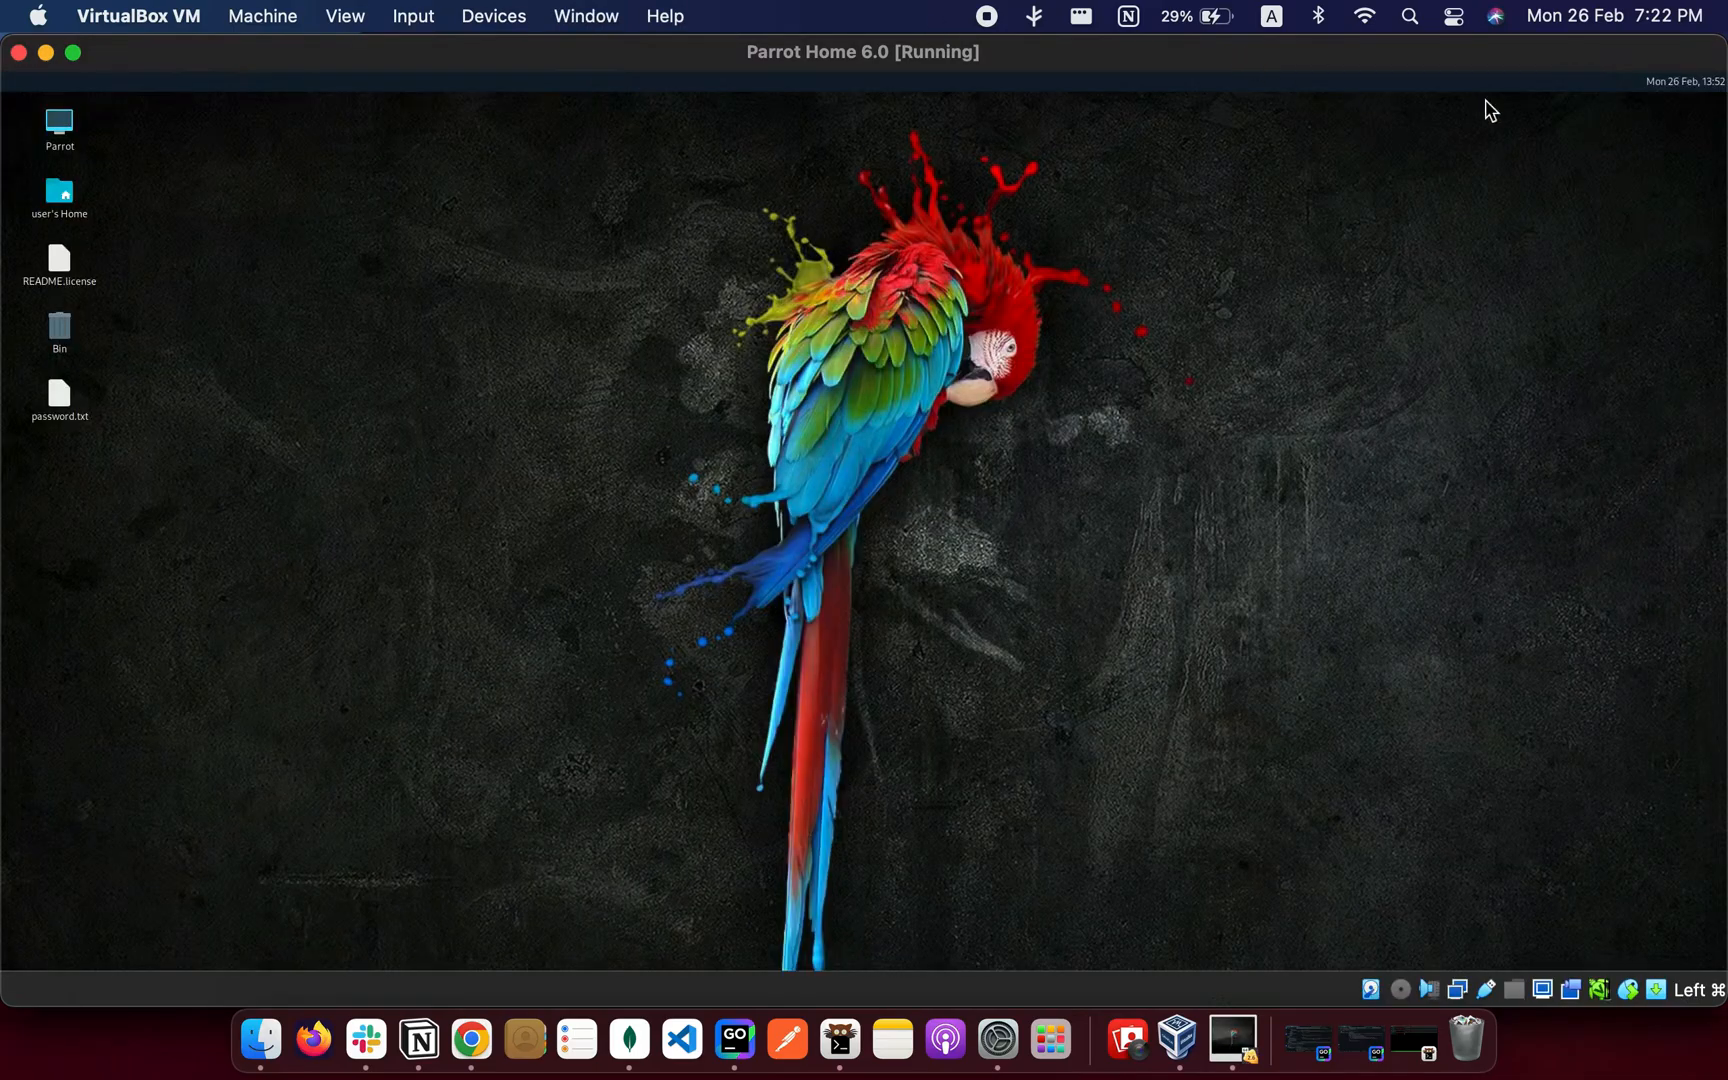
drag(1718, 41, 1044, 187)
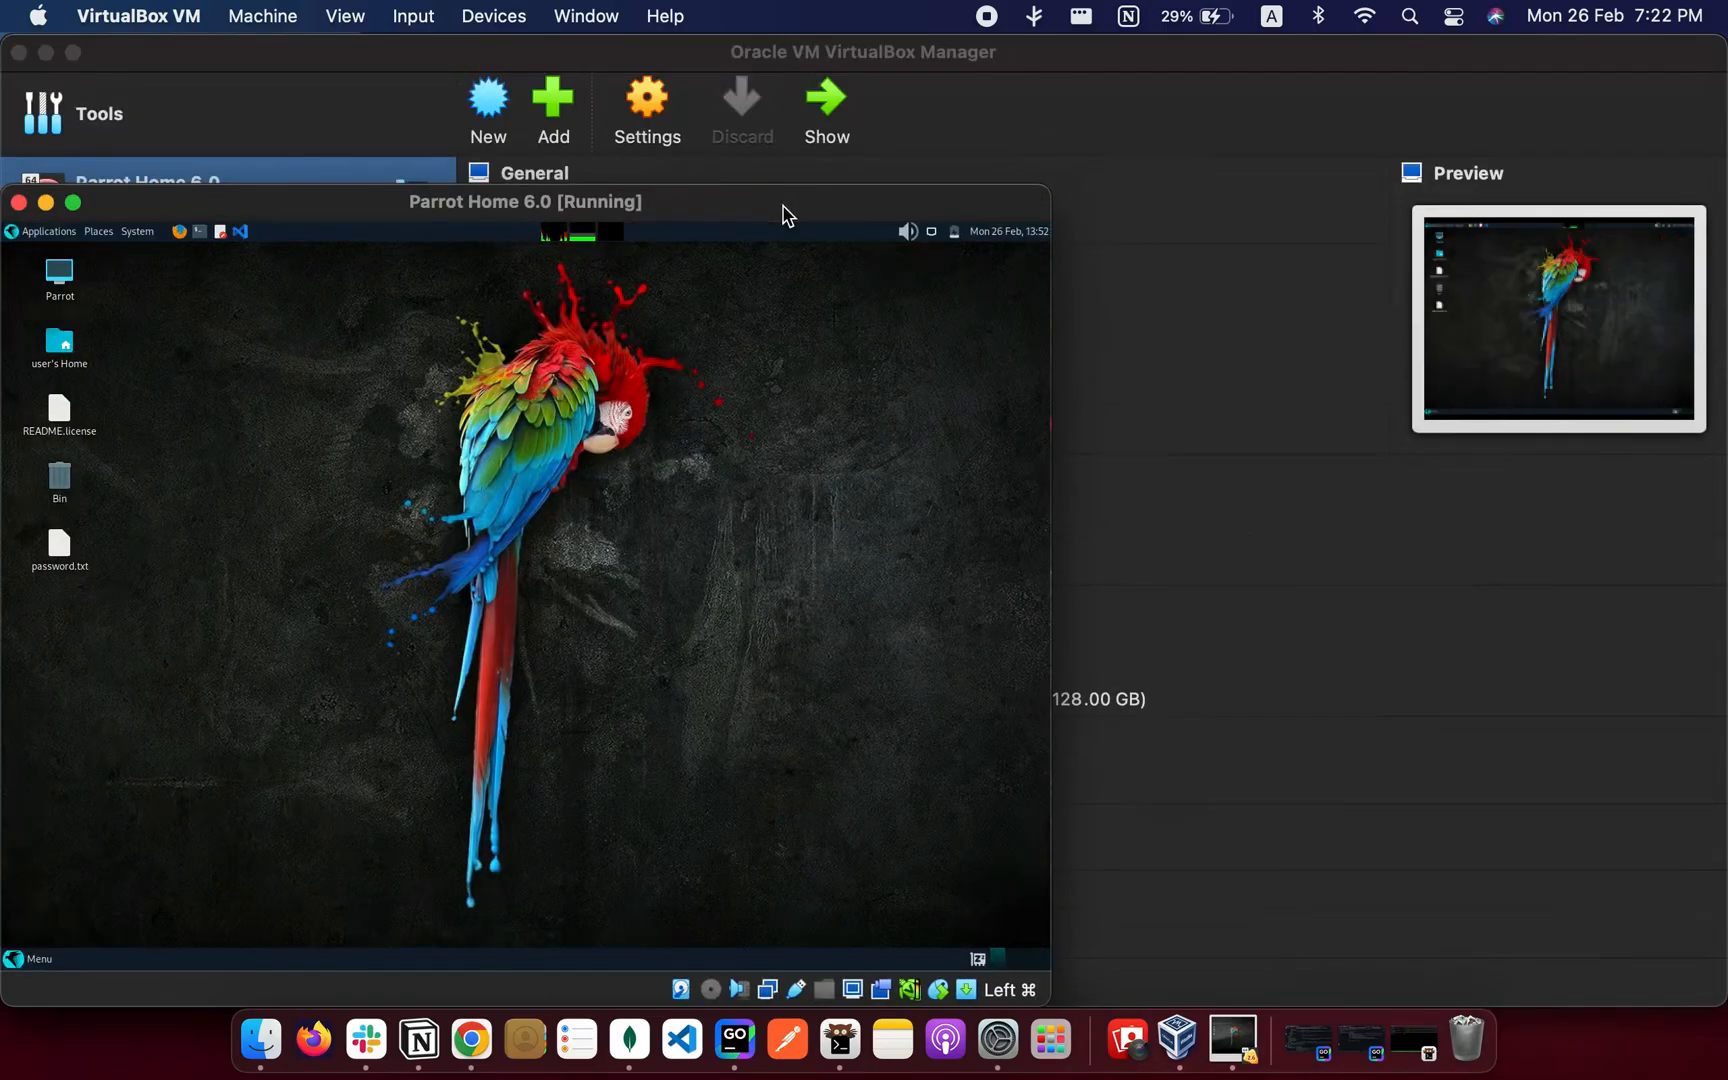
drag(784, 206, 1226, 130)
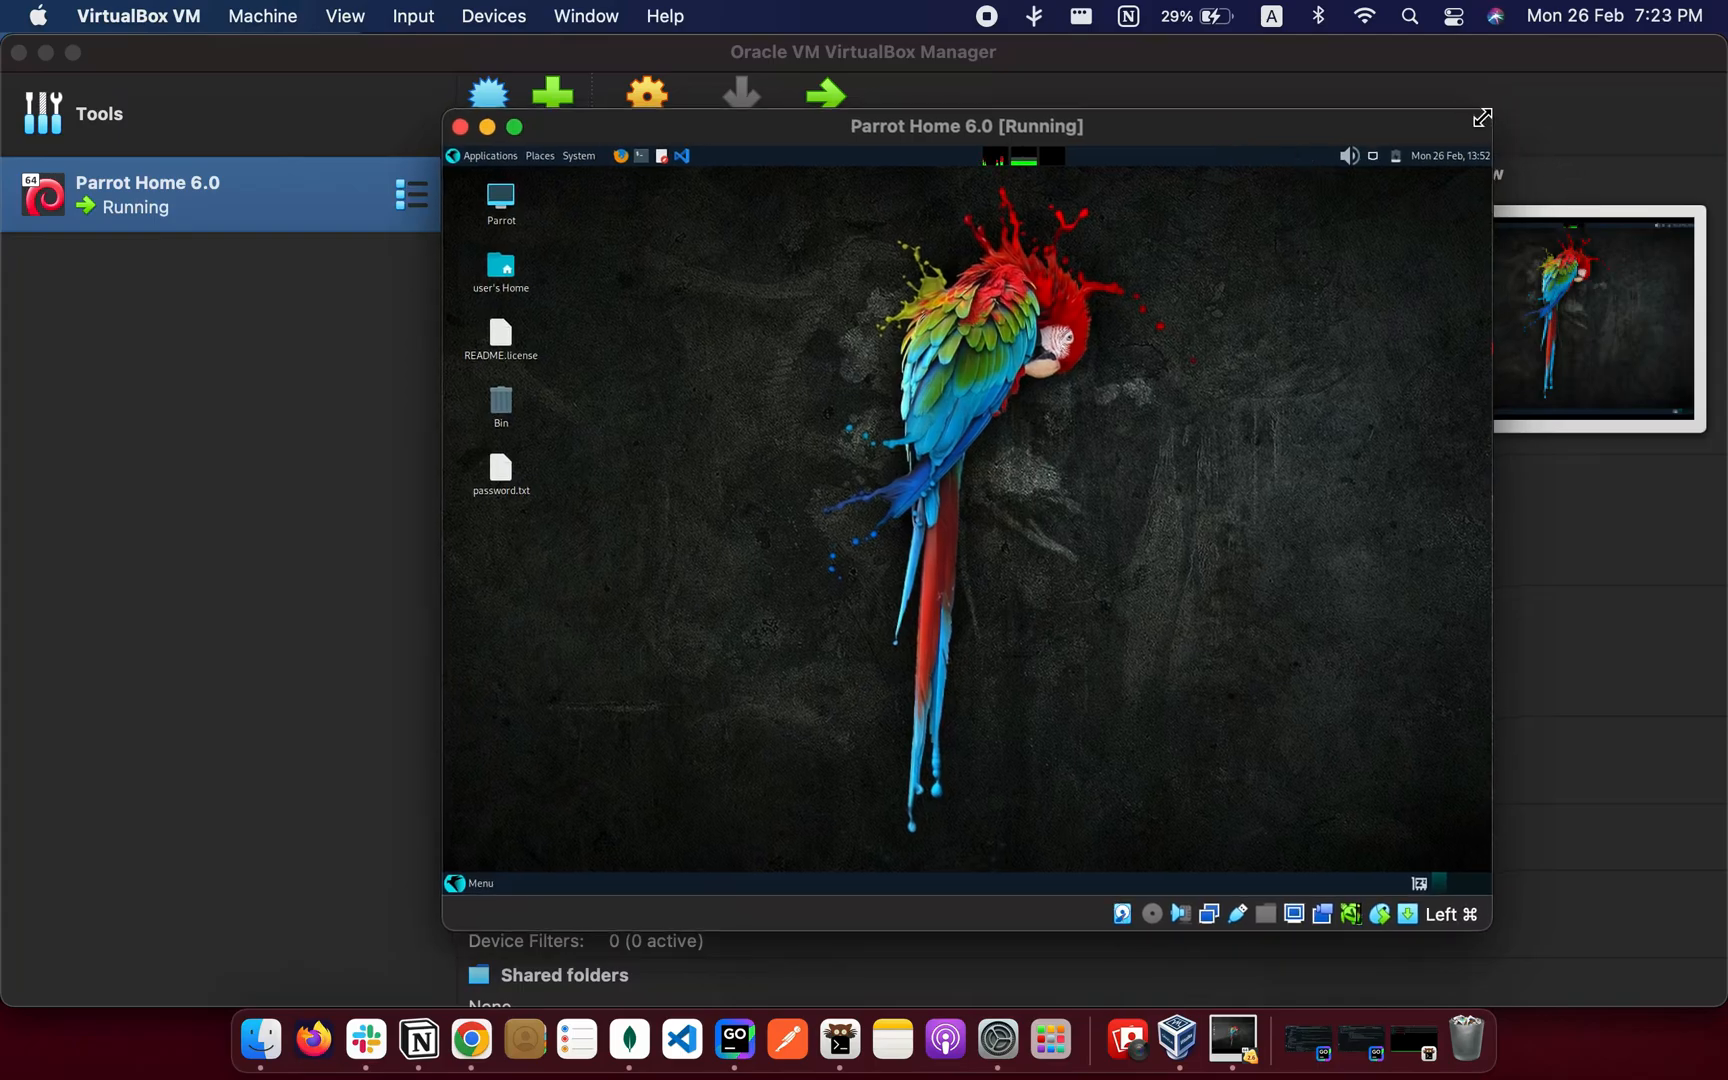
drag(1172, 167, 1213, 306)
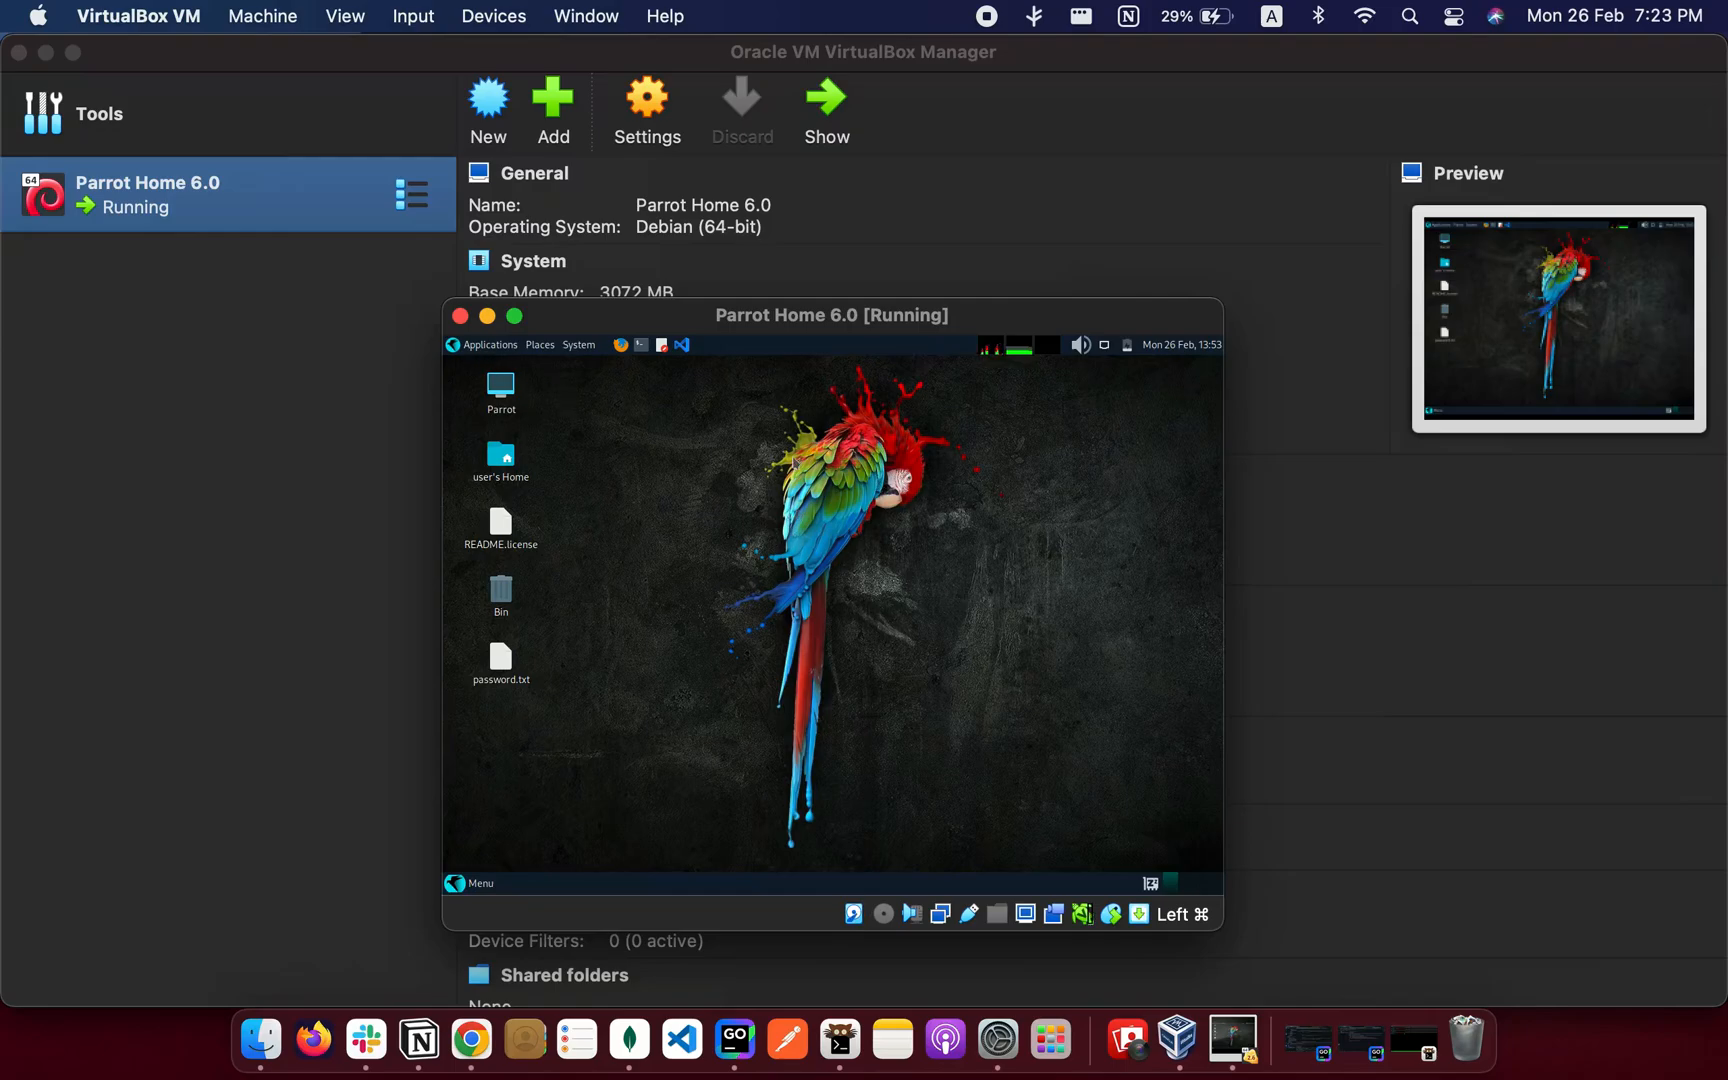
key(super+l)
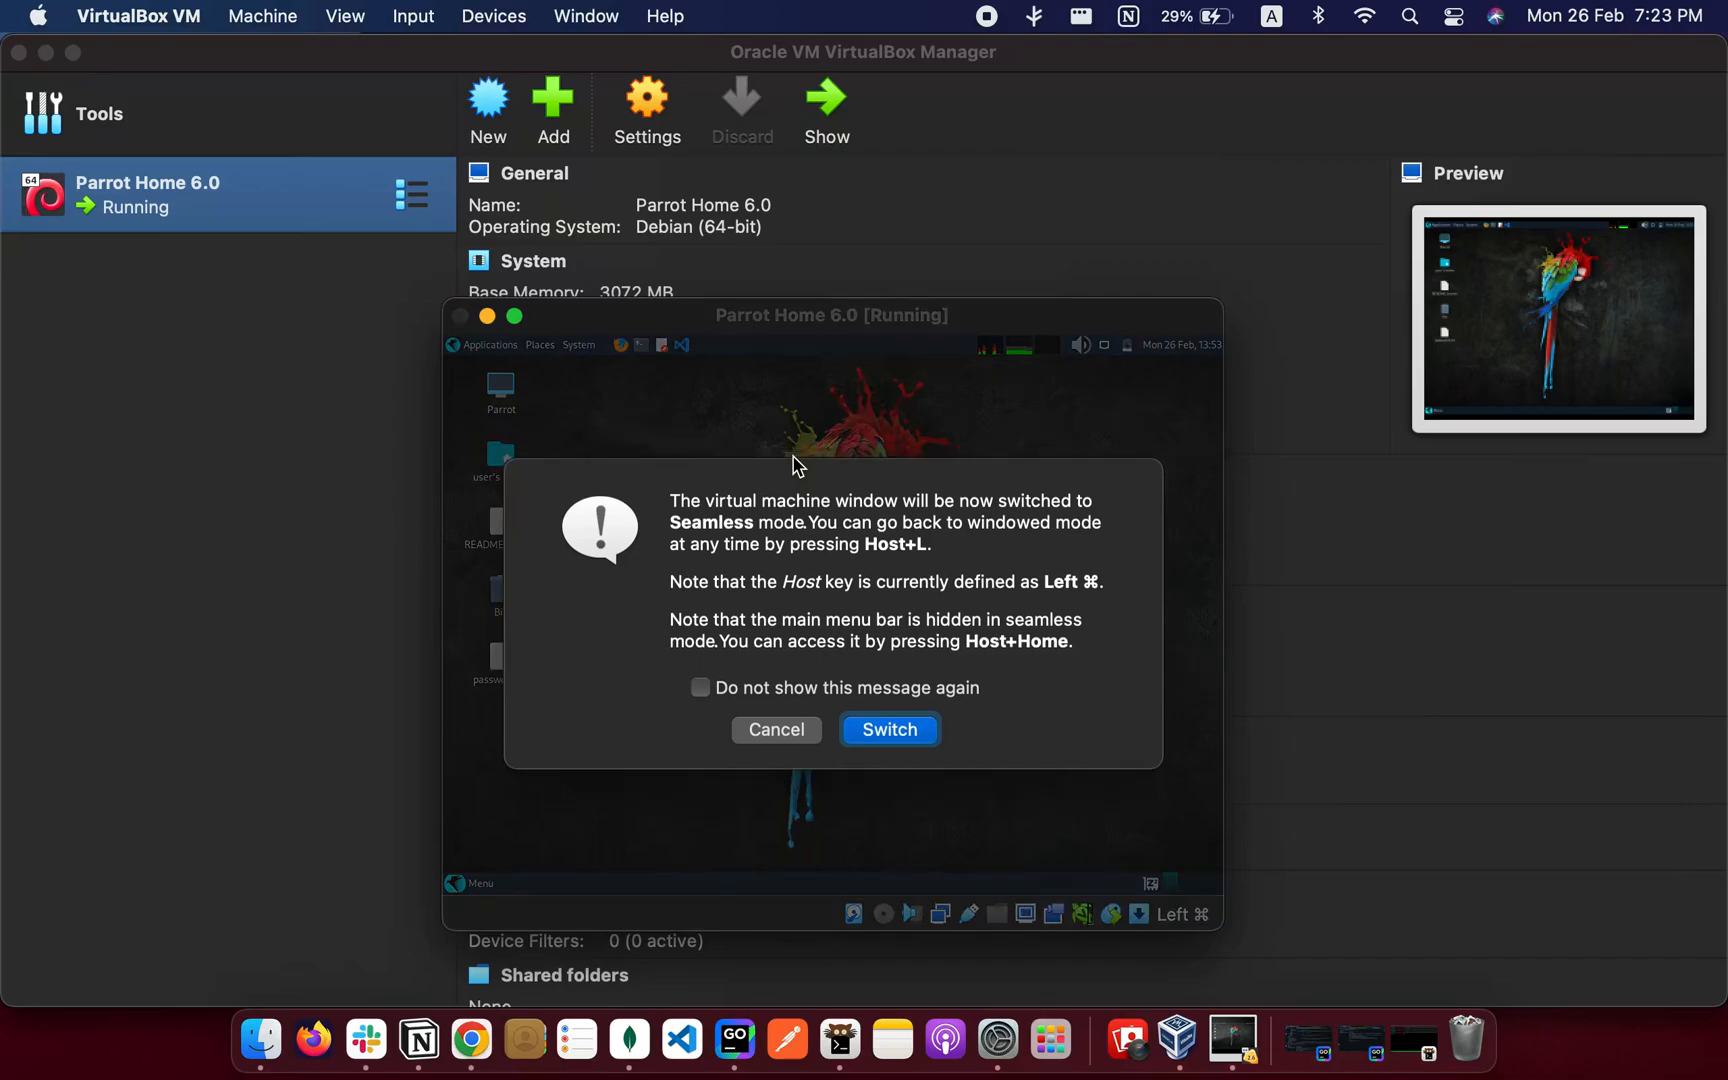
click(884, 731)
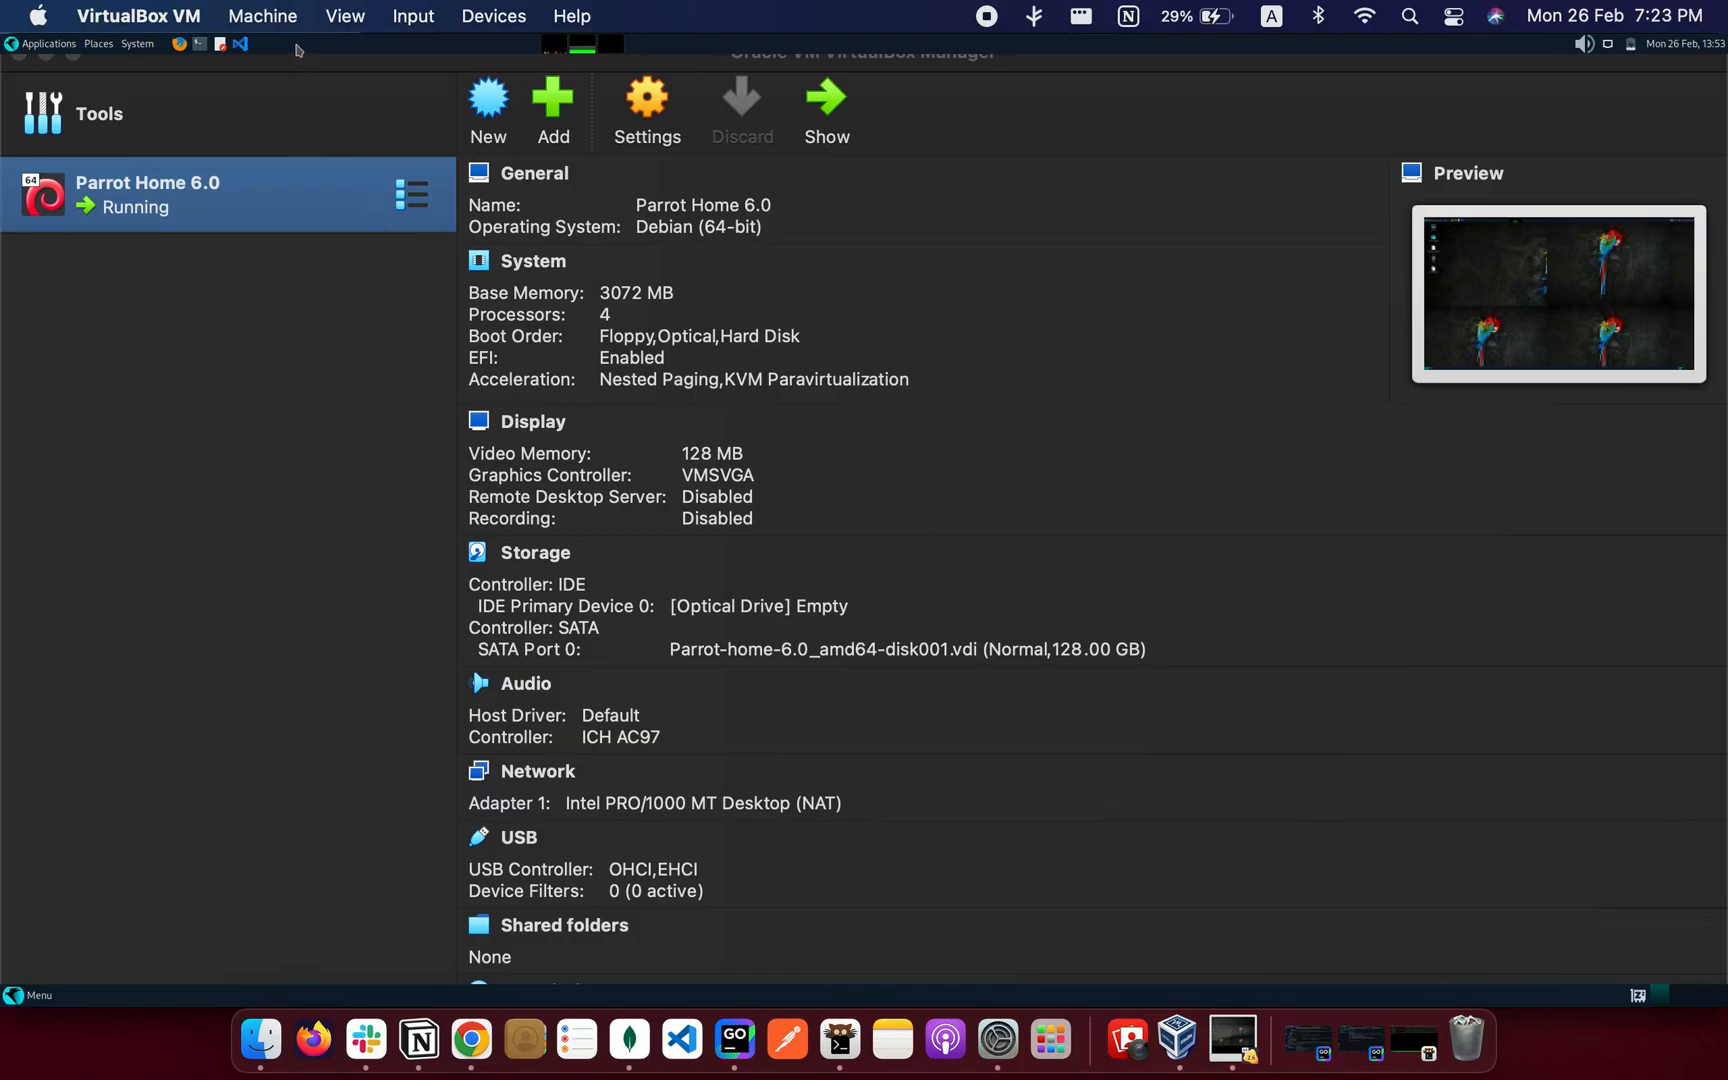
click(14, 46)
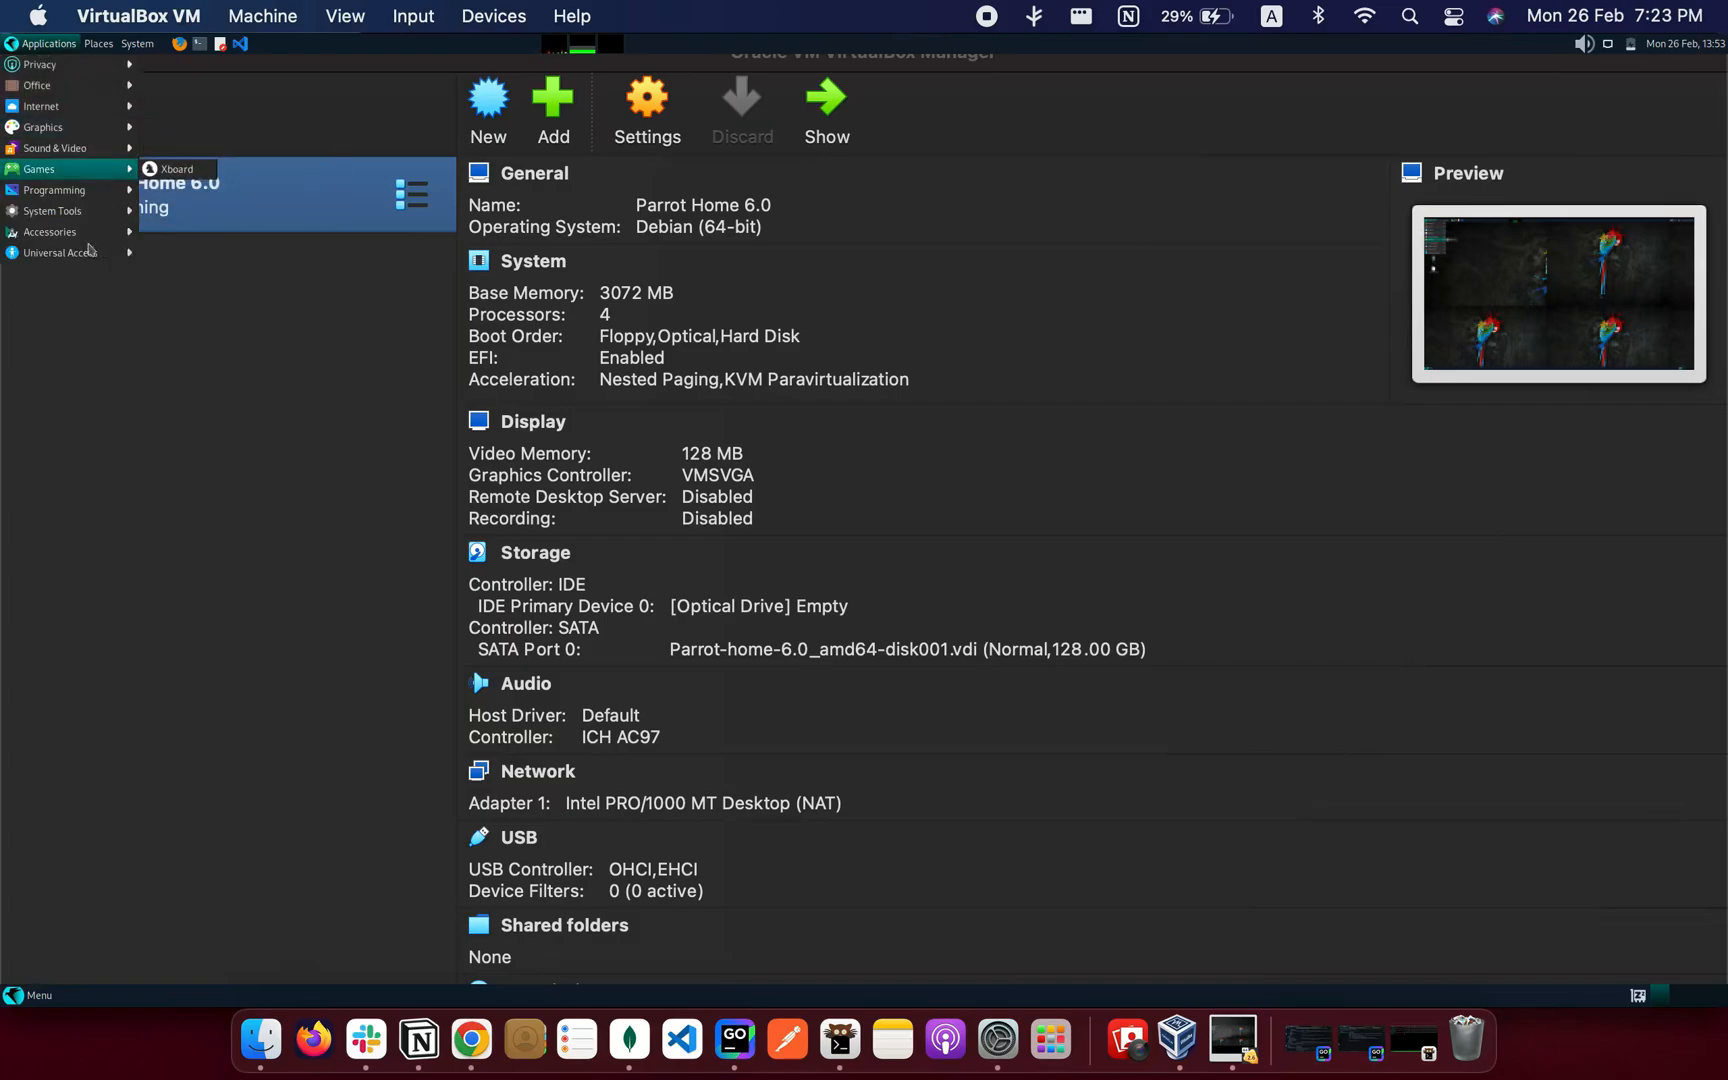
click(213, 464)
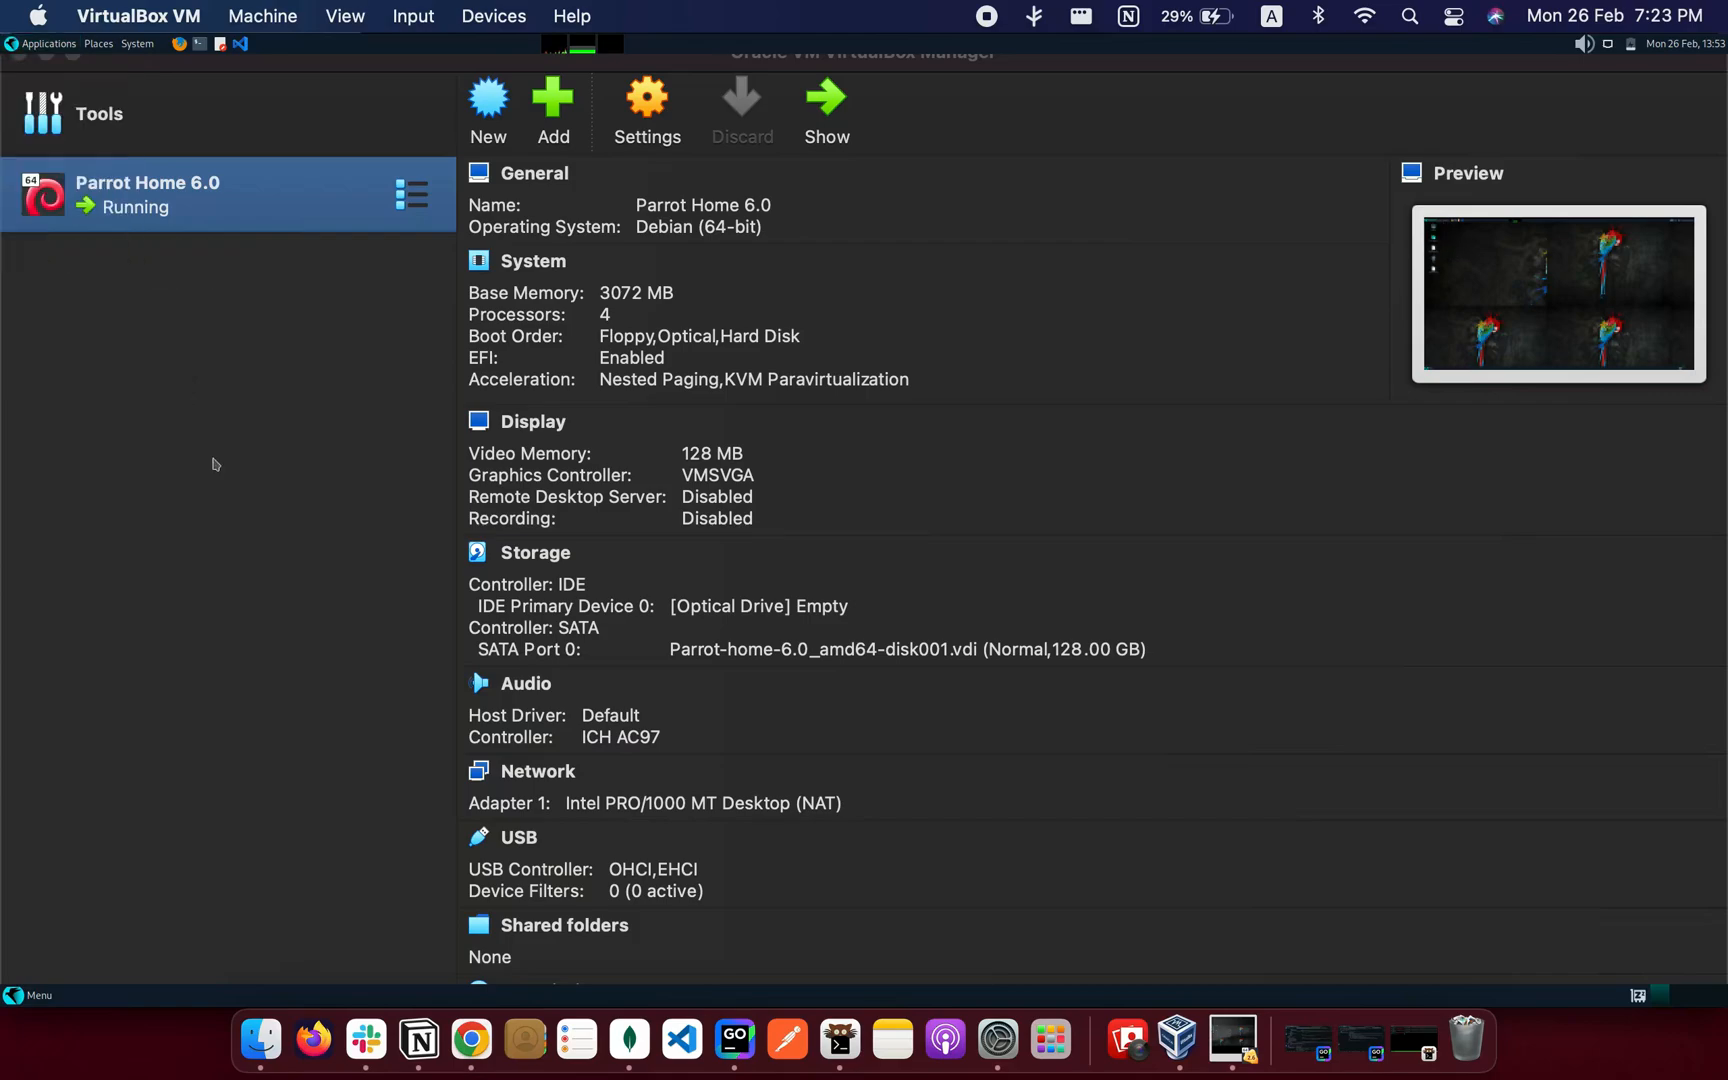
click(808, 82)
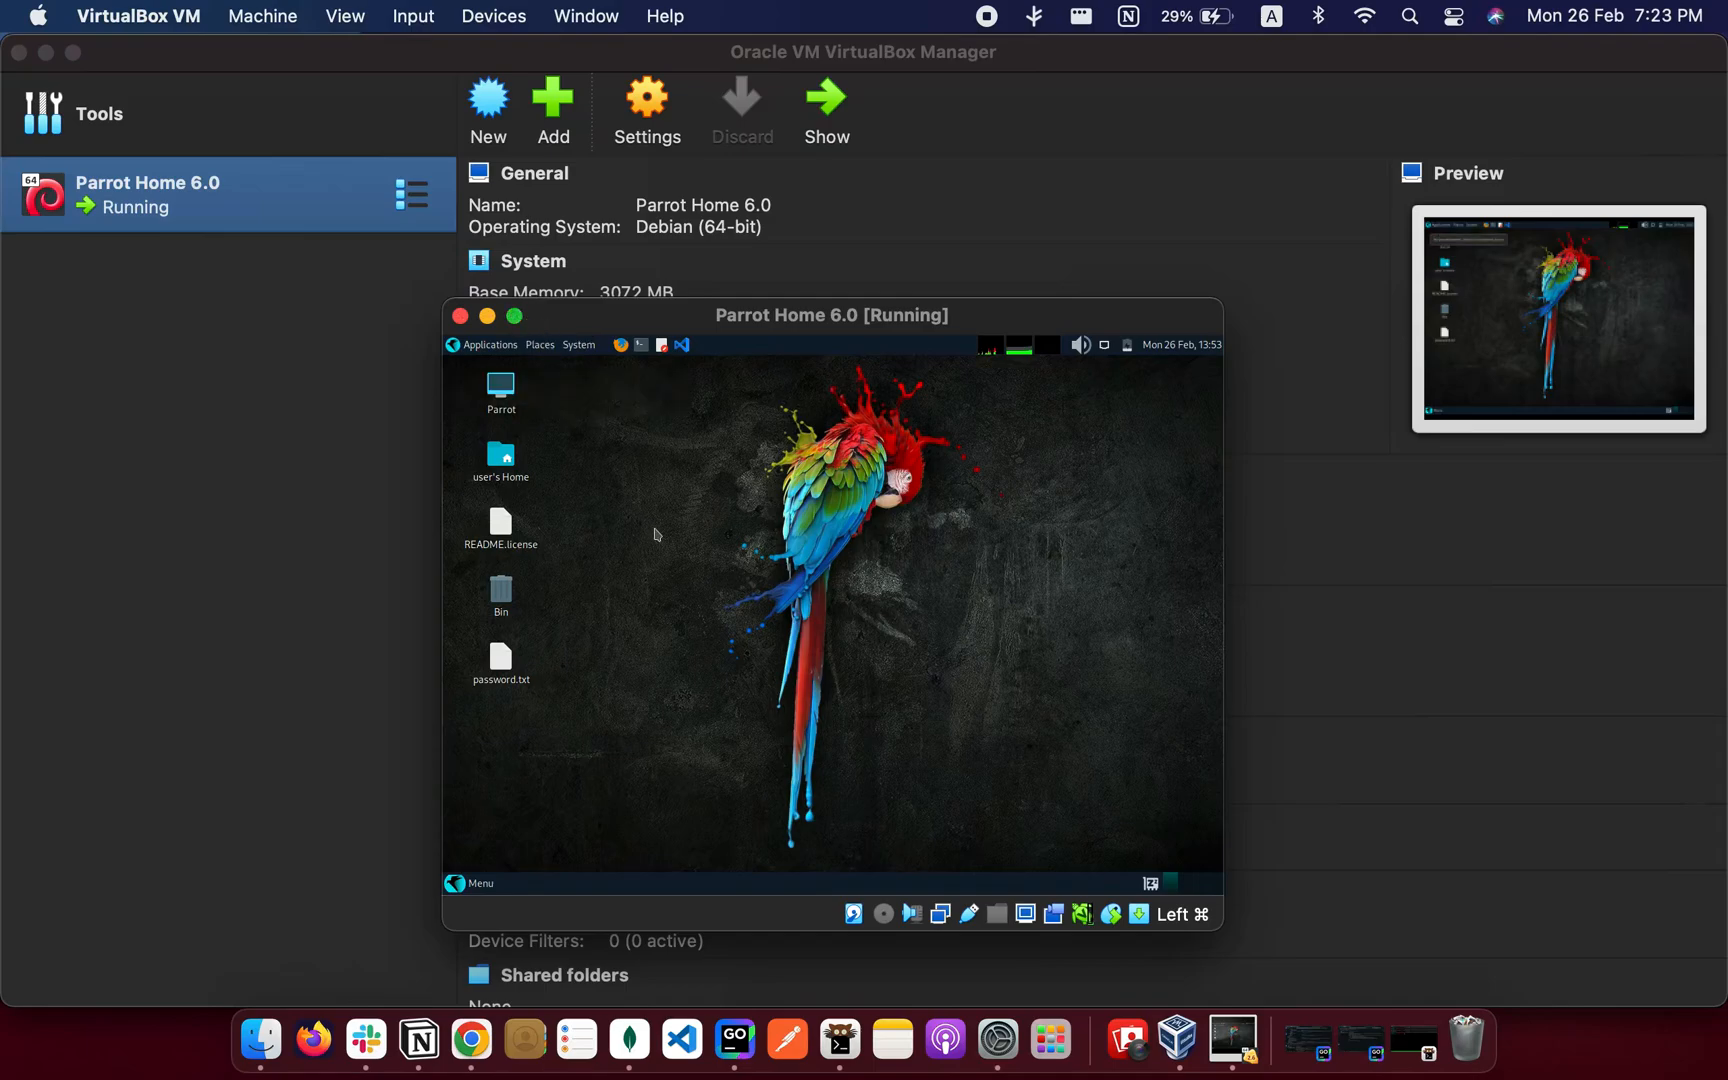
- Close the VM window and confirm Power off the machine
click(460, 316)
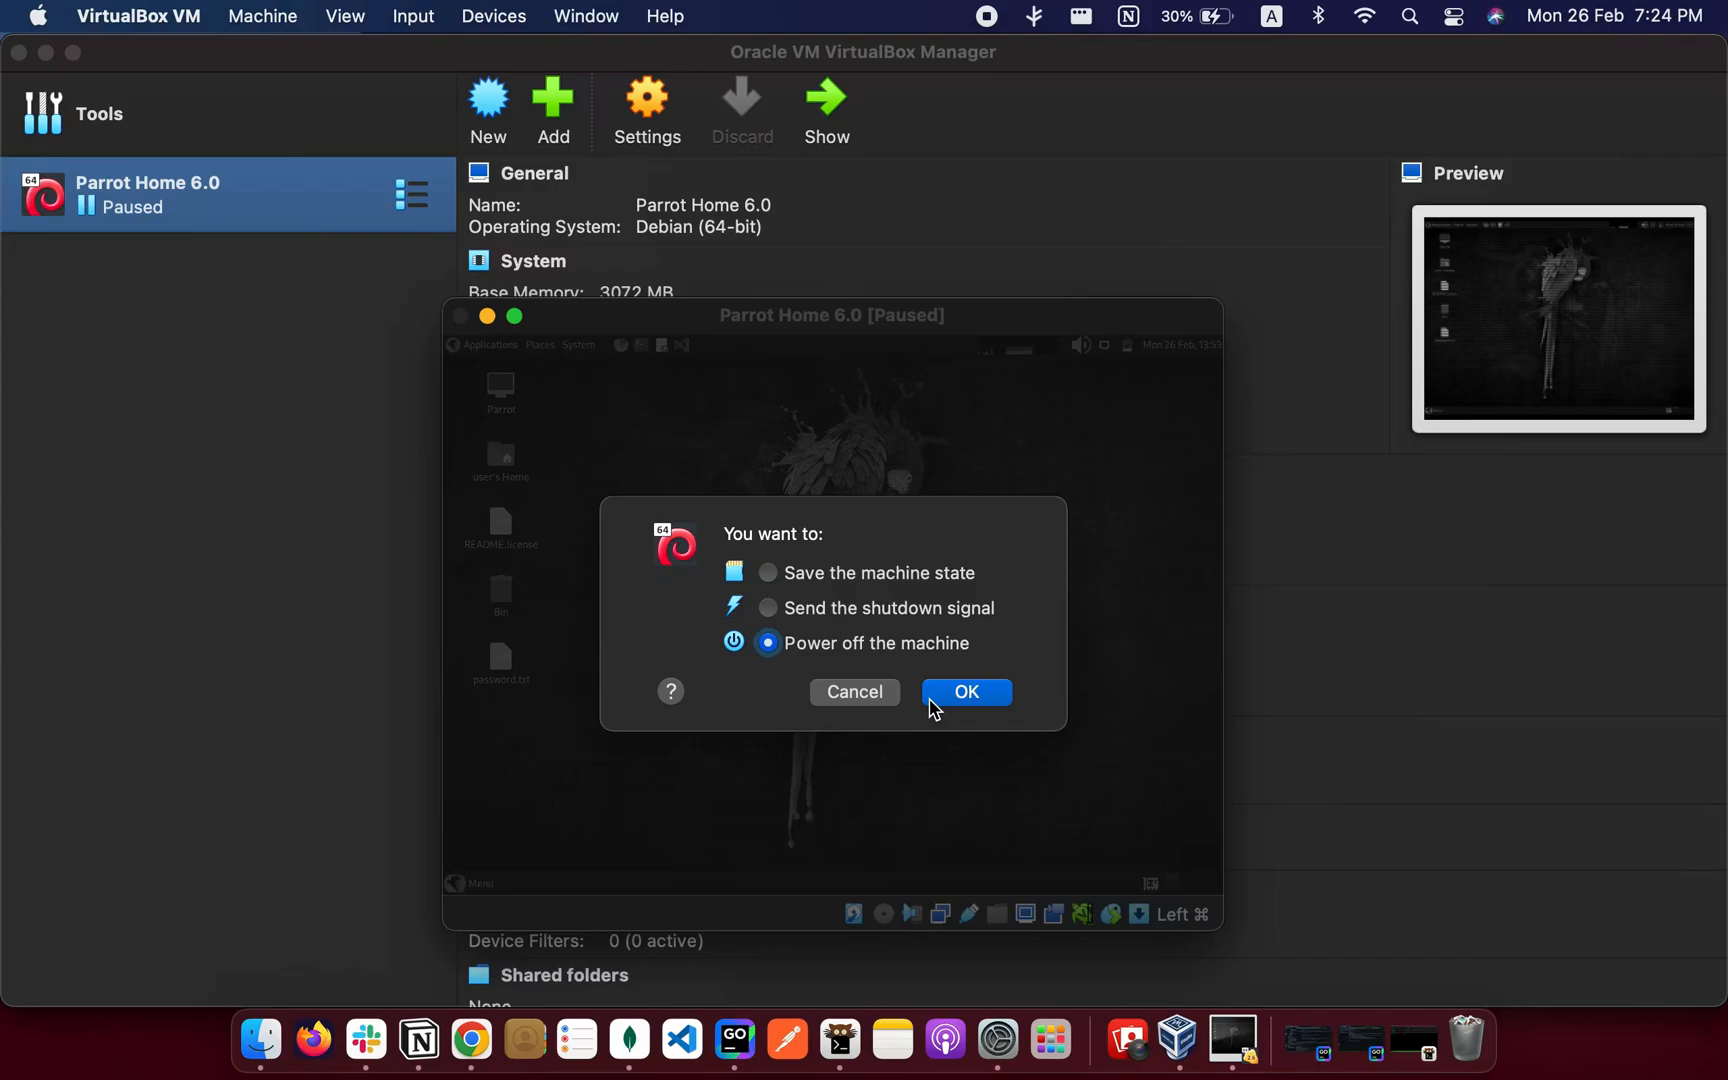
click(931, 701)
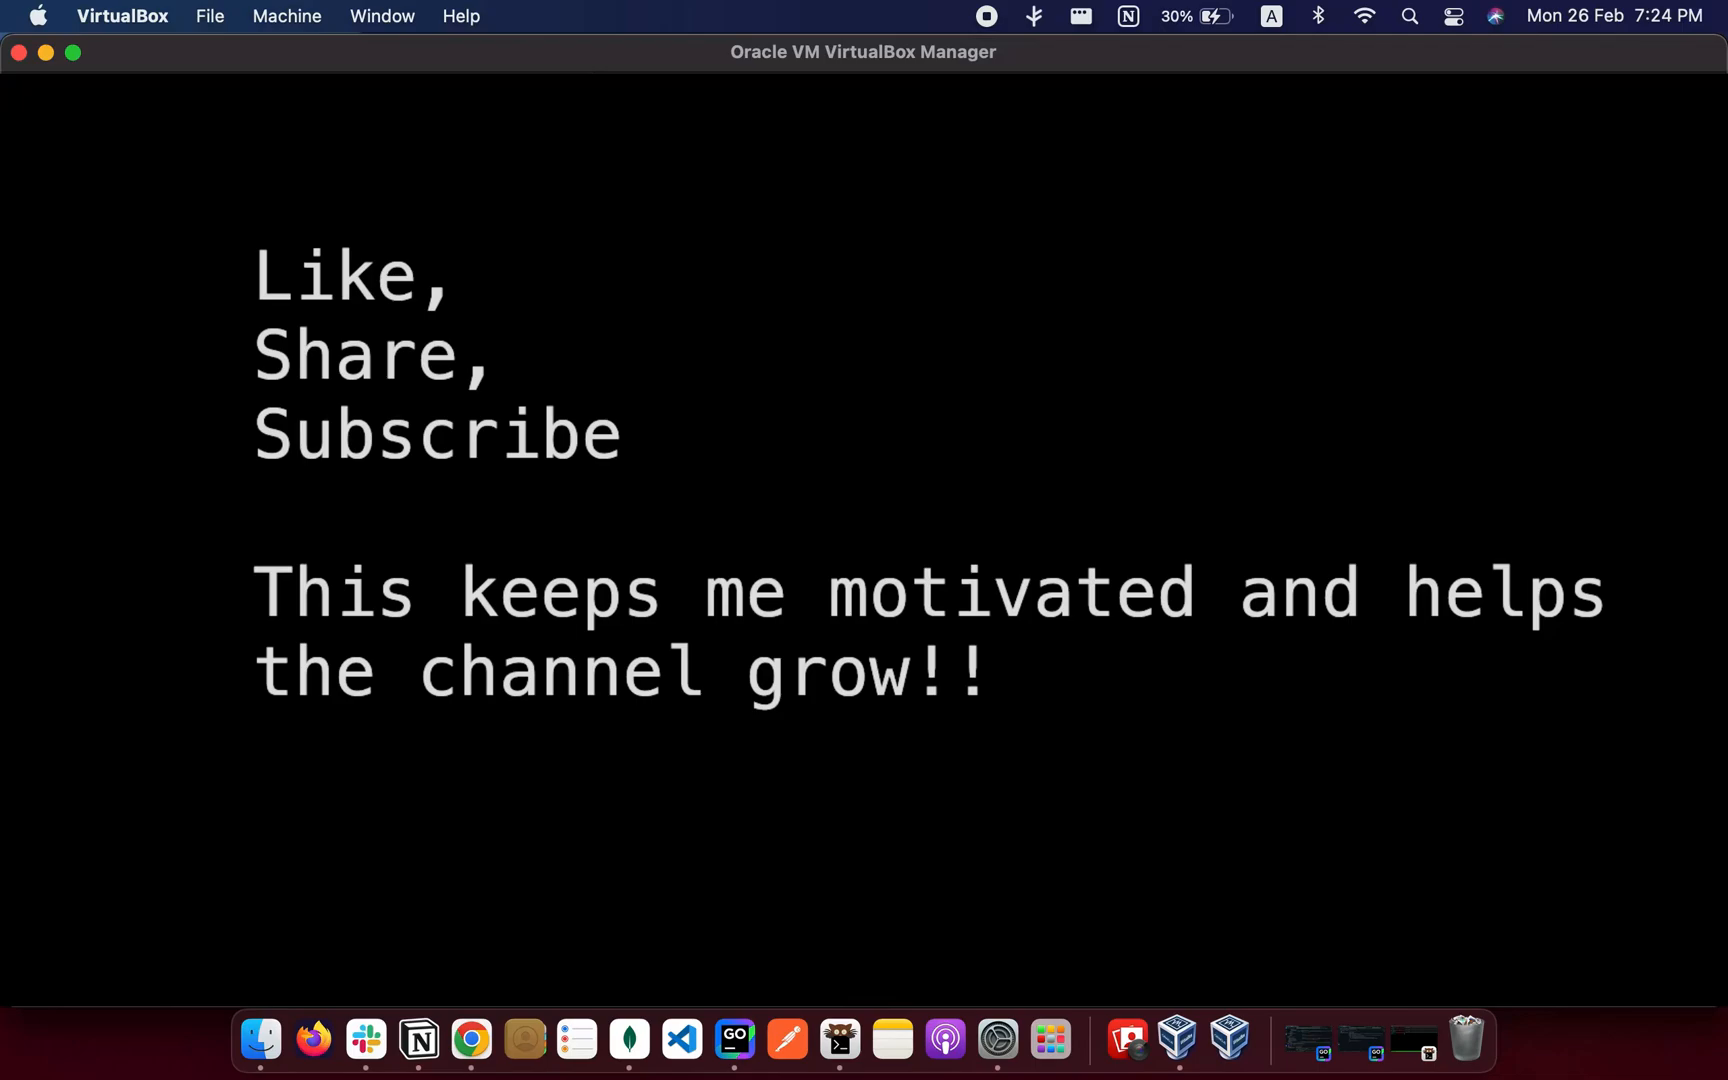
click(986, 16)
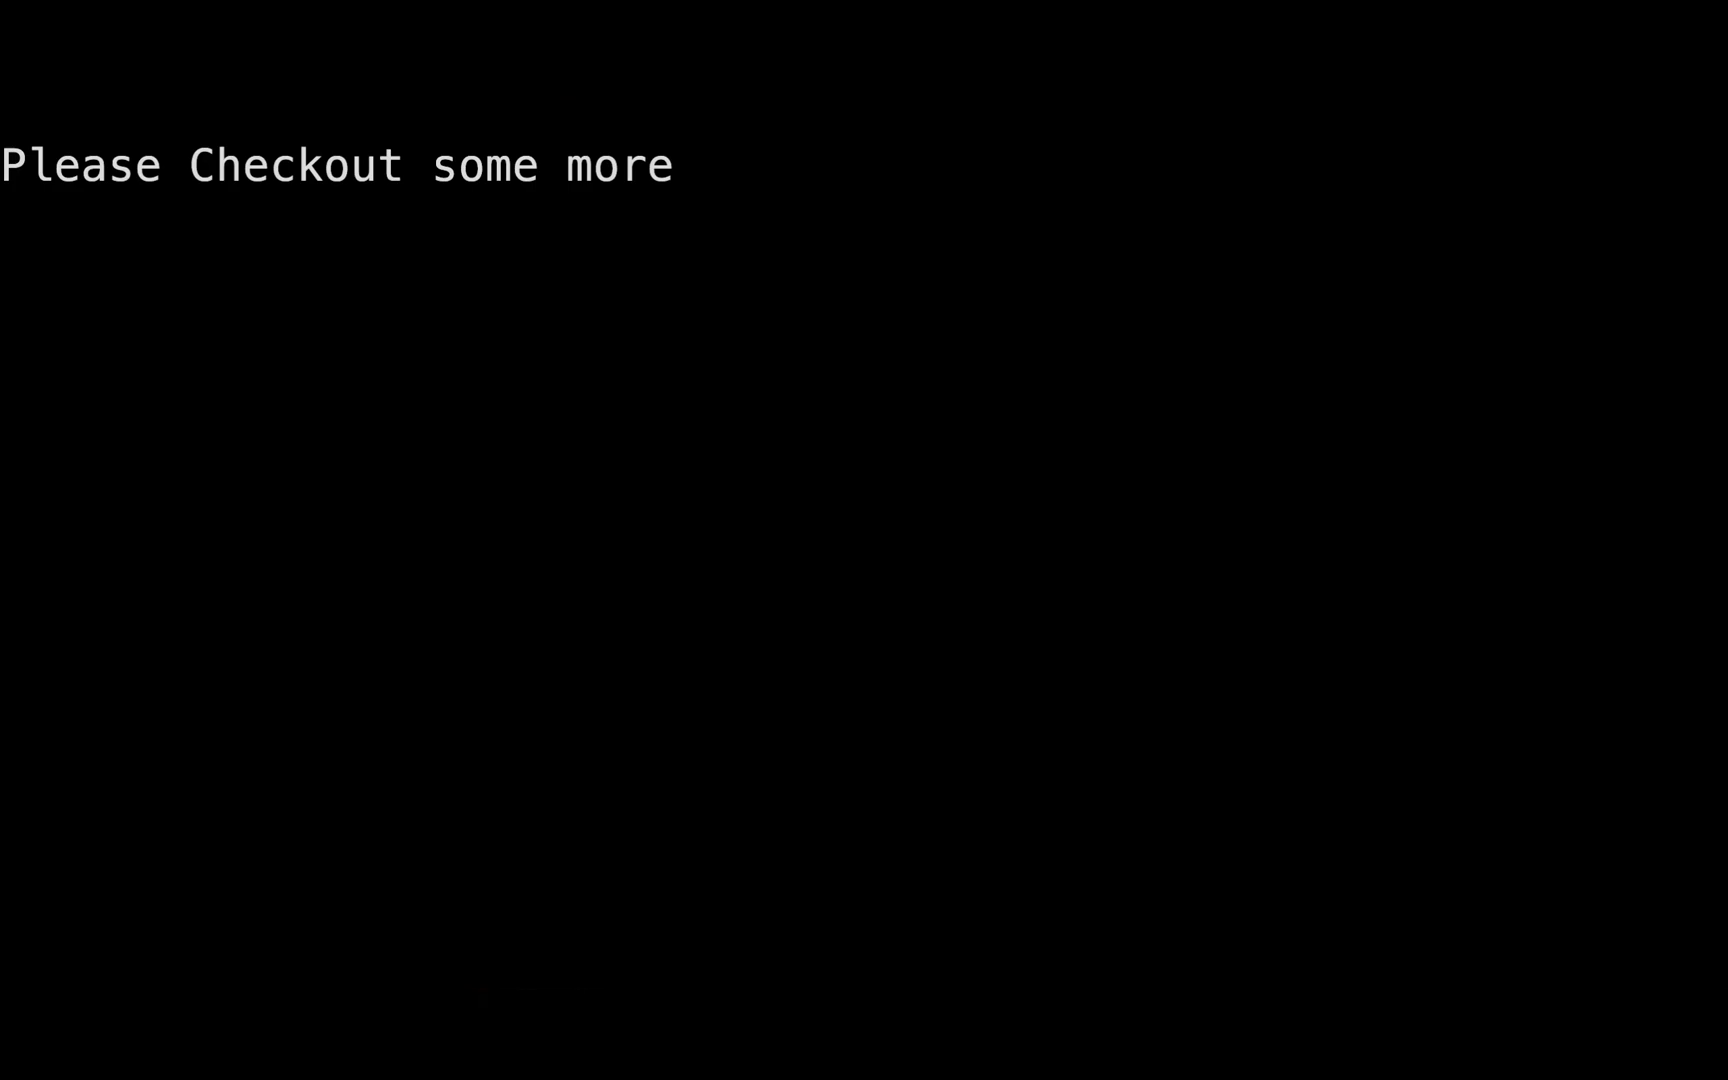